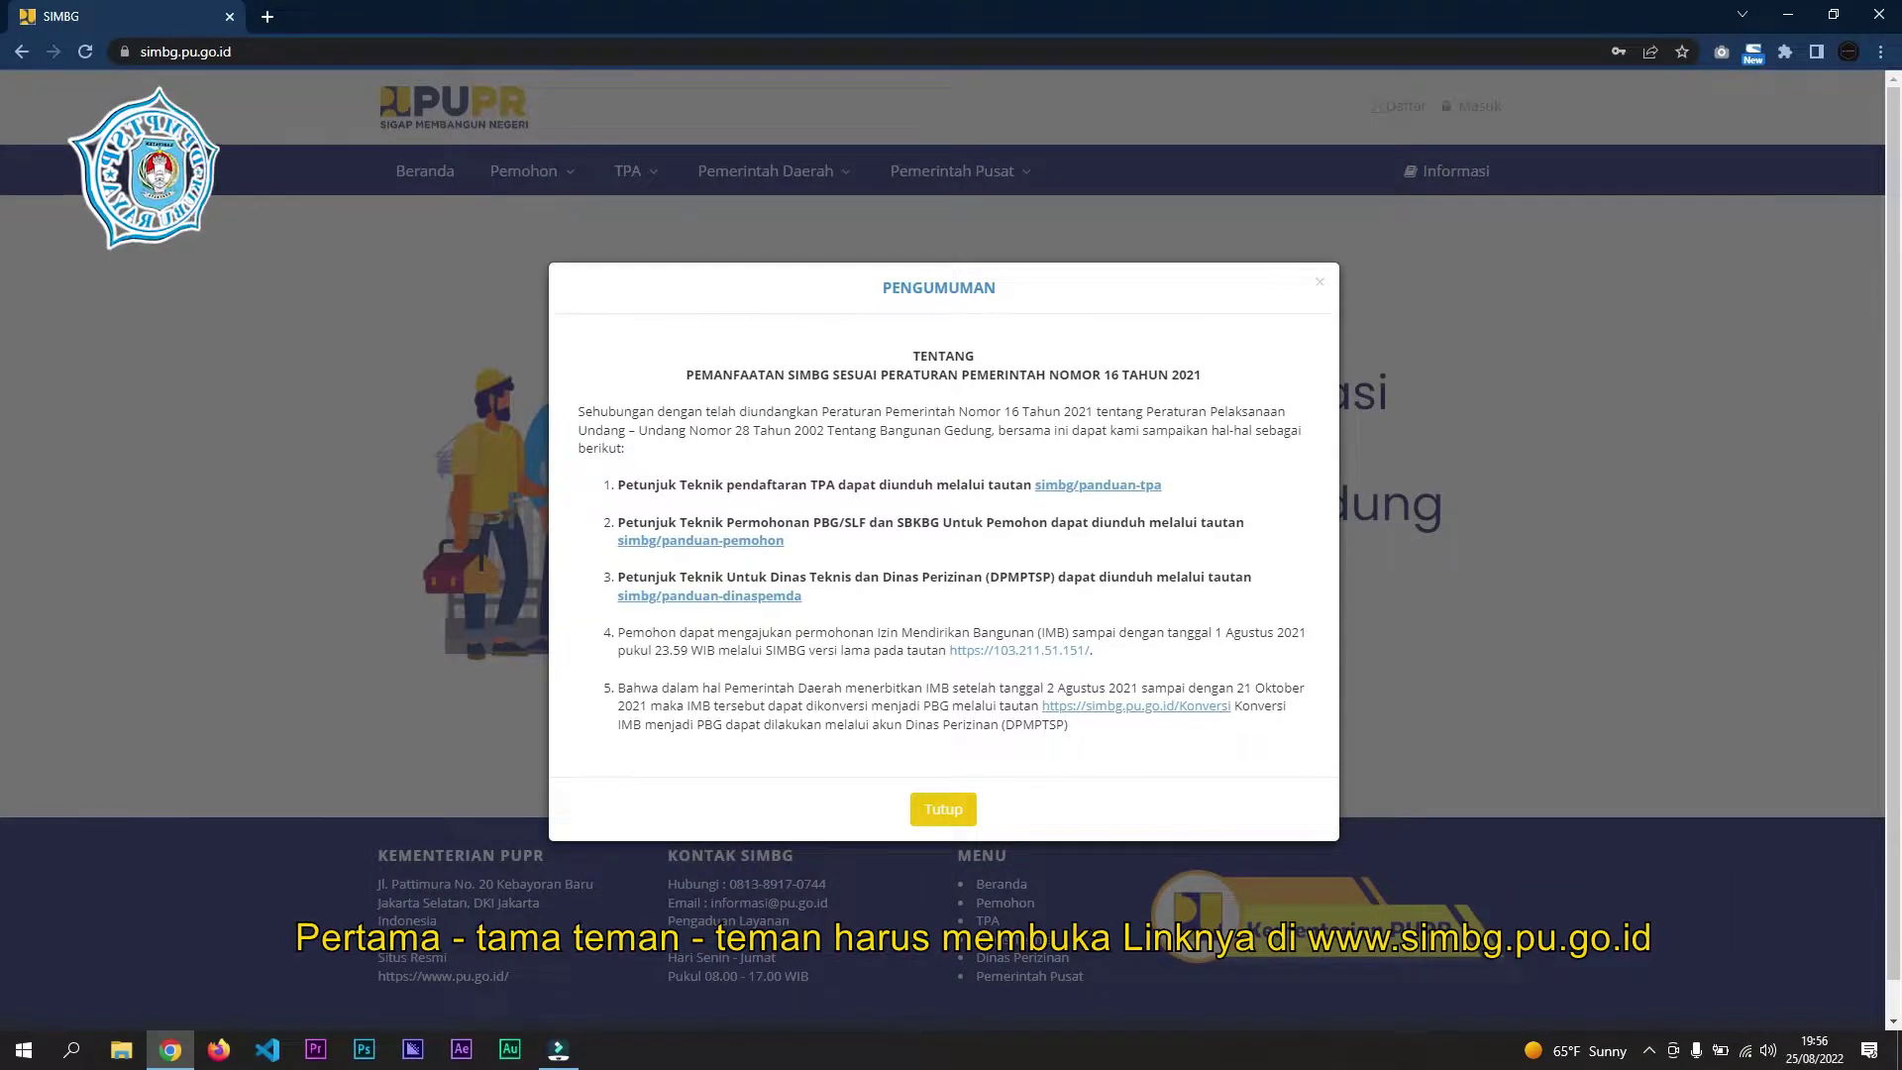
- Dismiss the Pengumuman announcement on the SIMBG home page
left_click(255, 53)
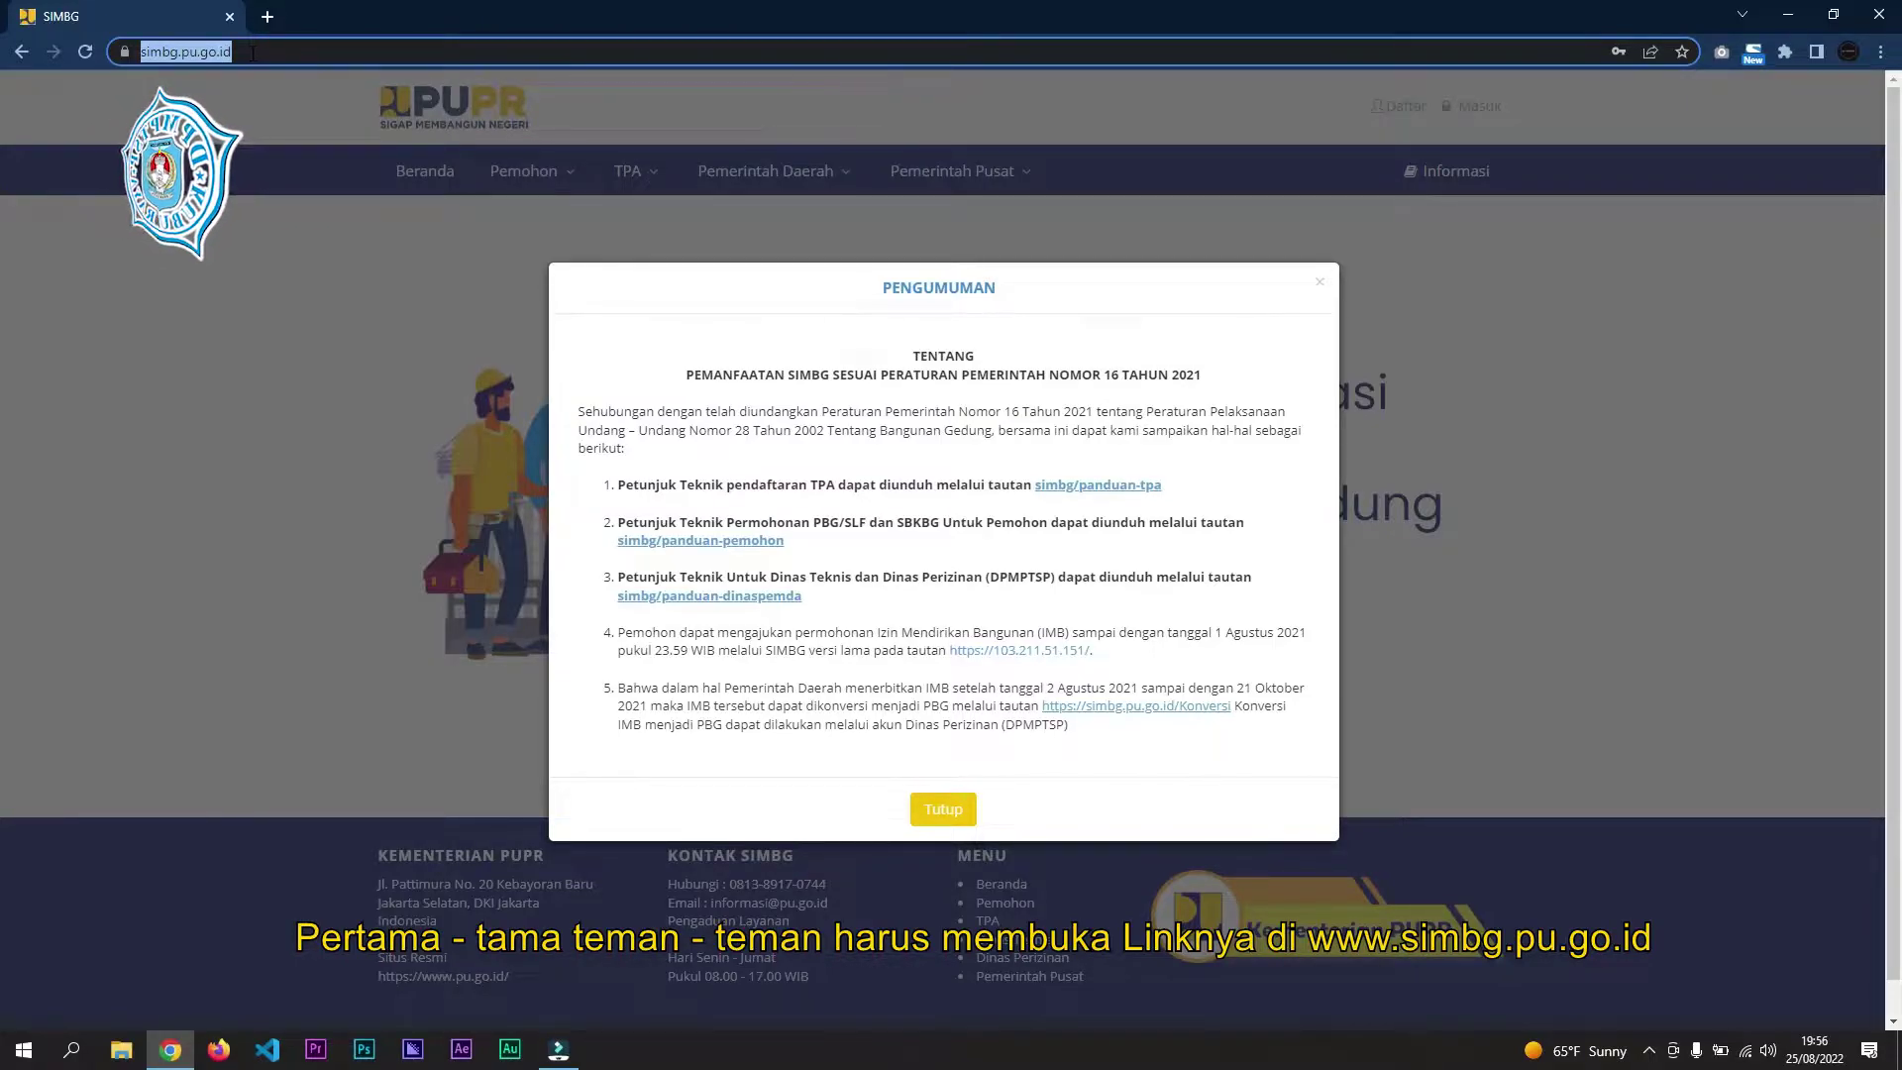
left_click(600, 297)
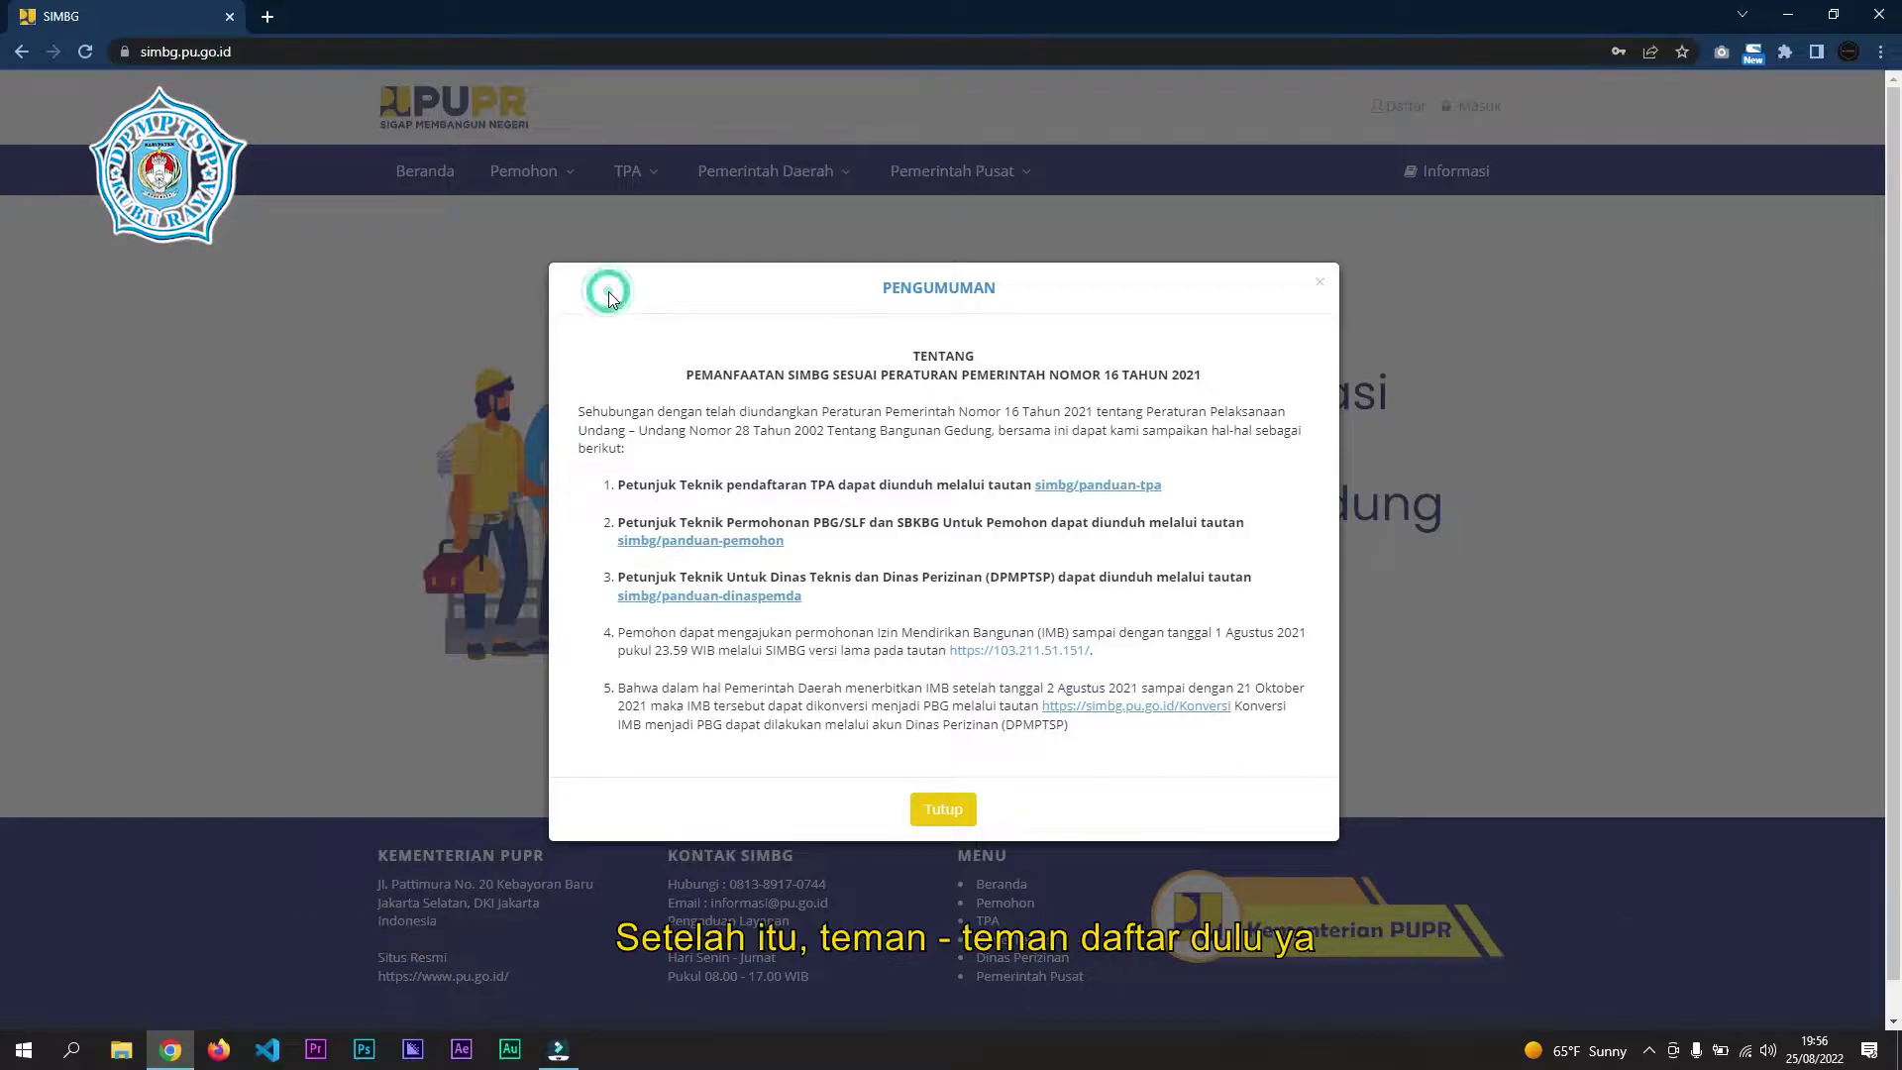
left_click(928, 816)
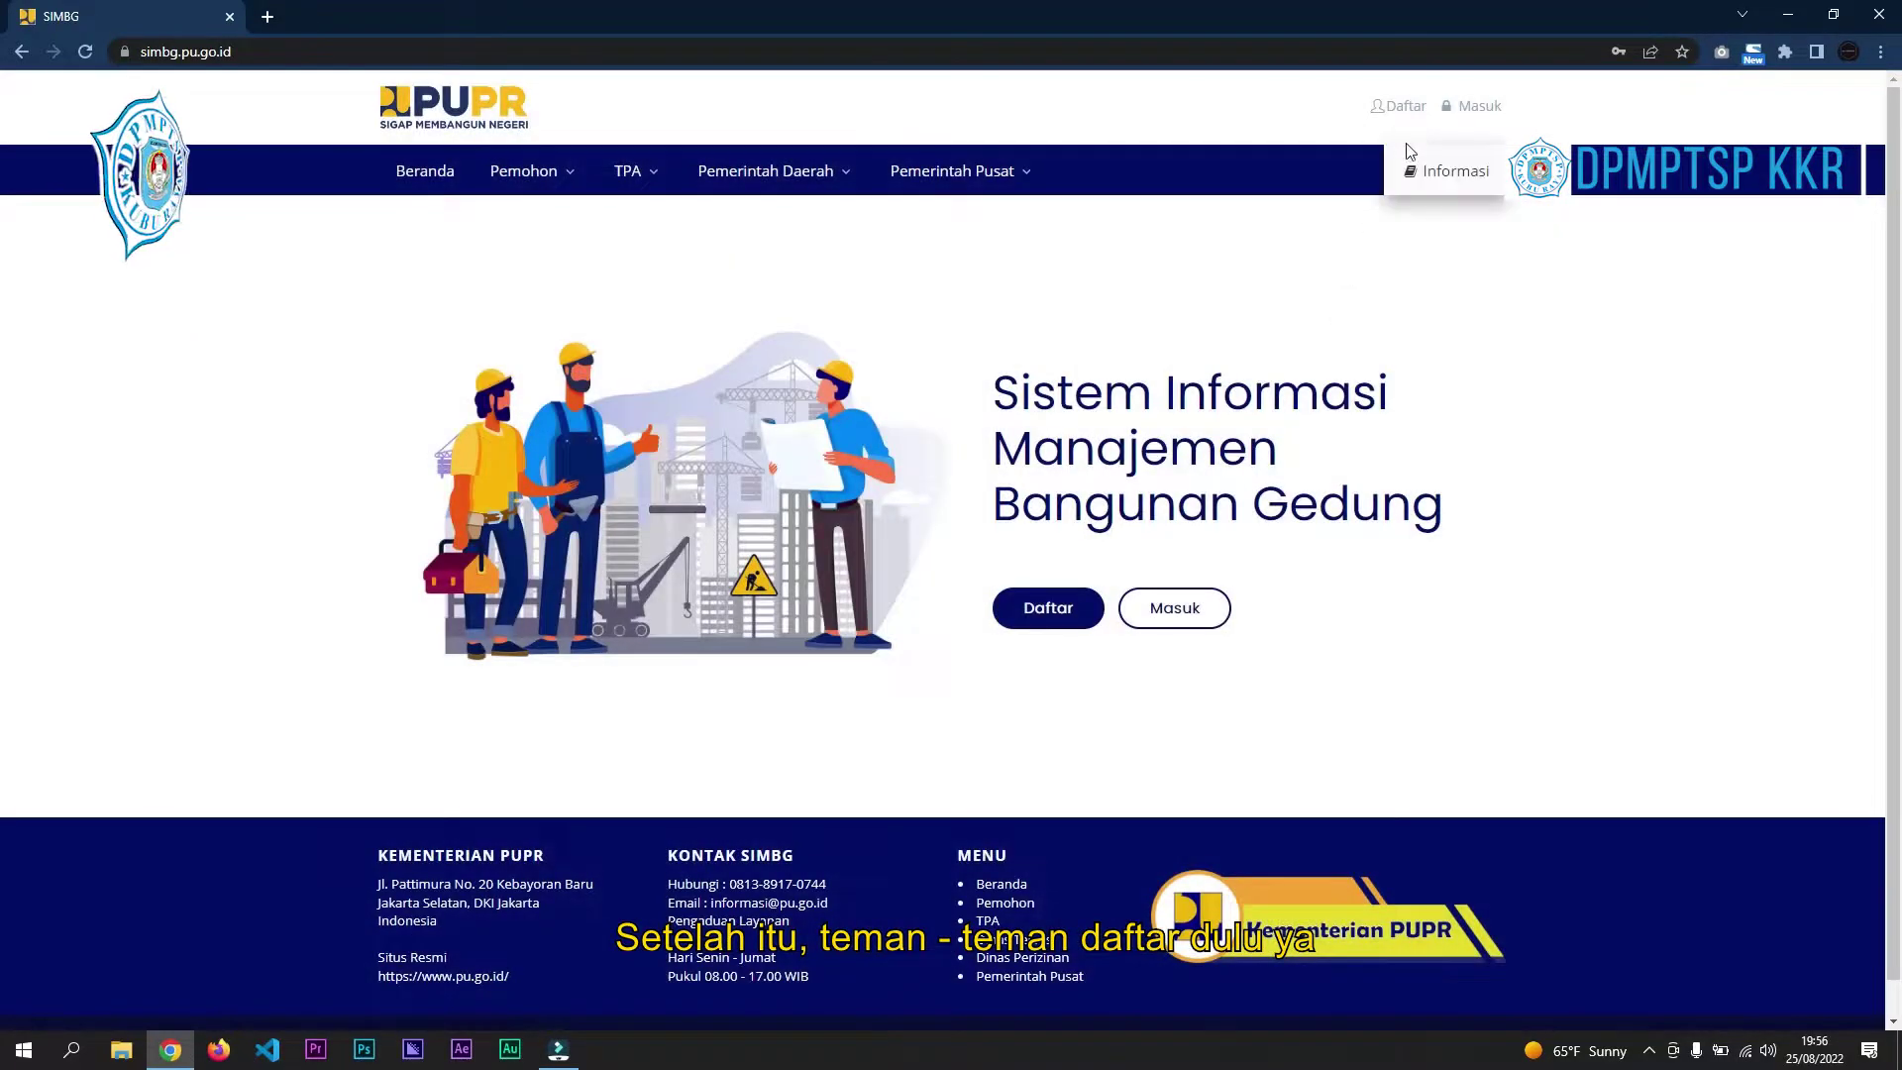
left_click(1399, 109)
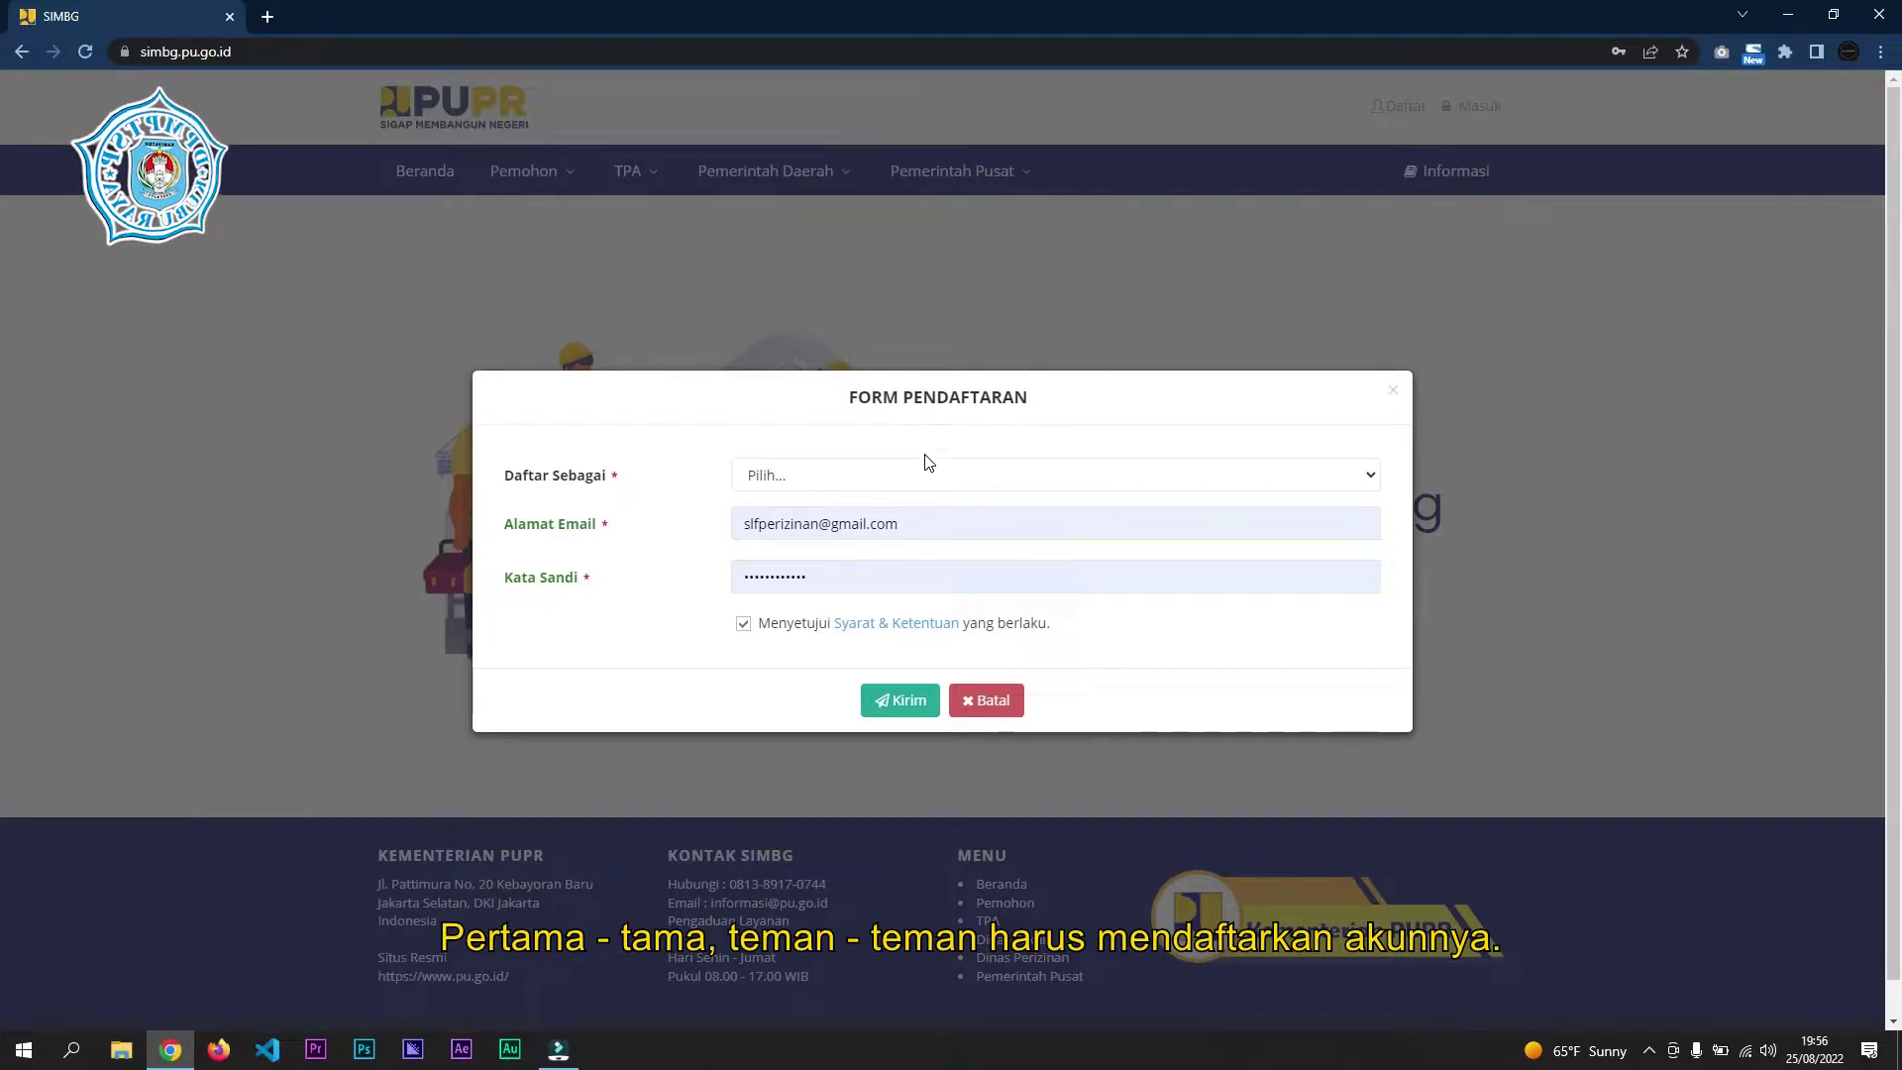
left_click(797, 478)
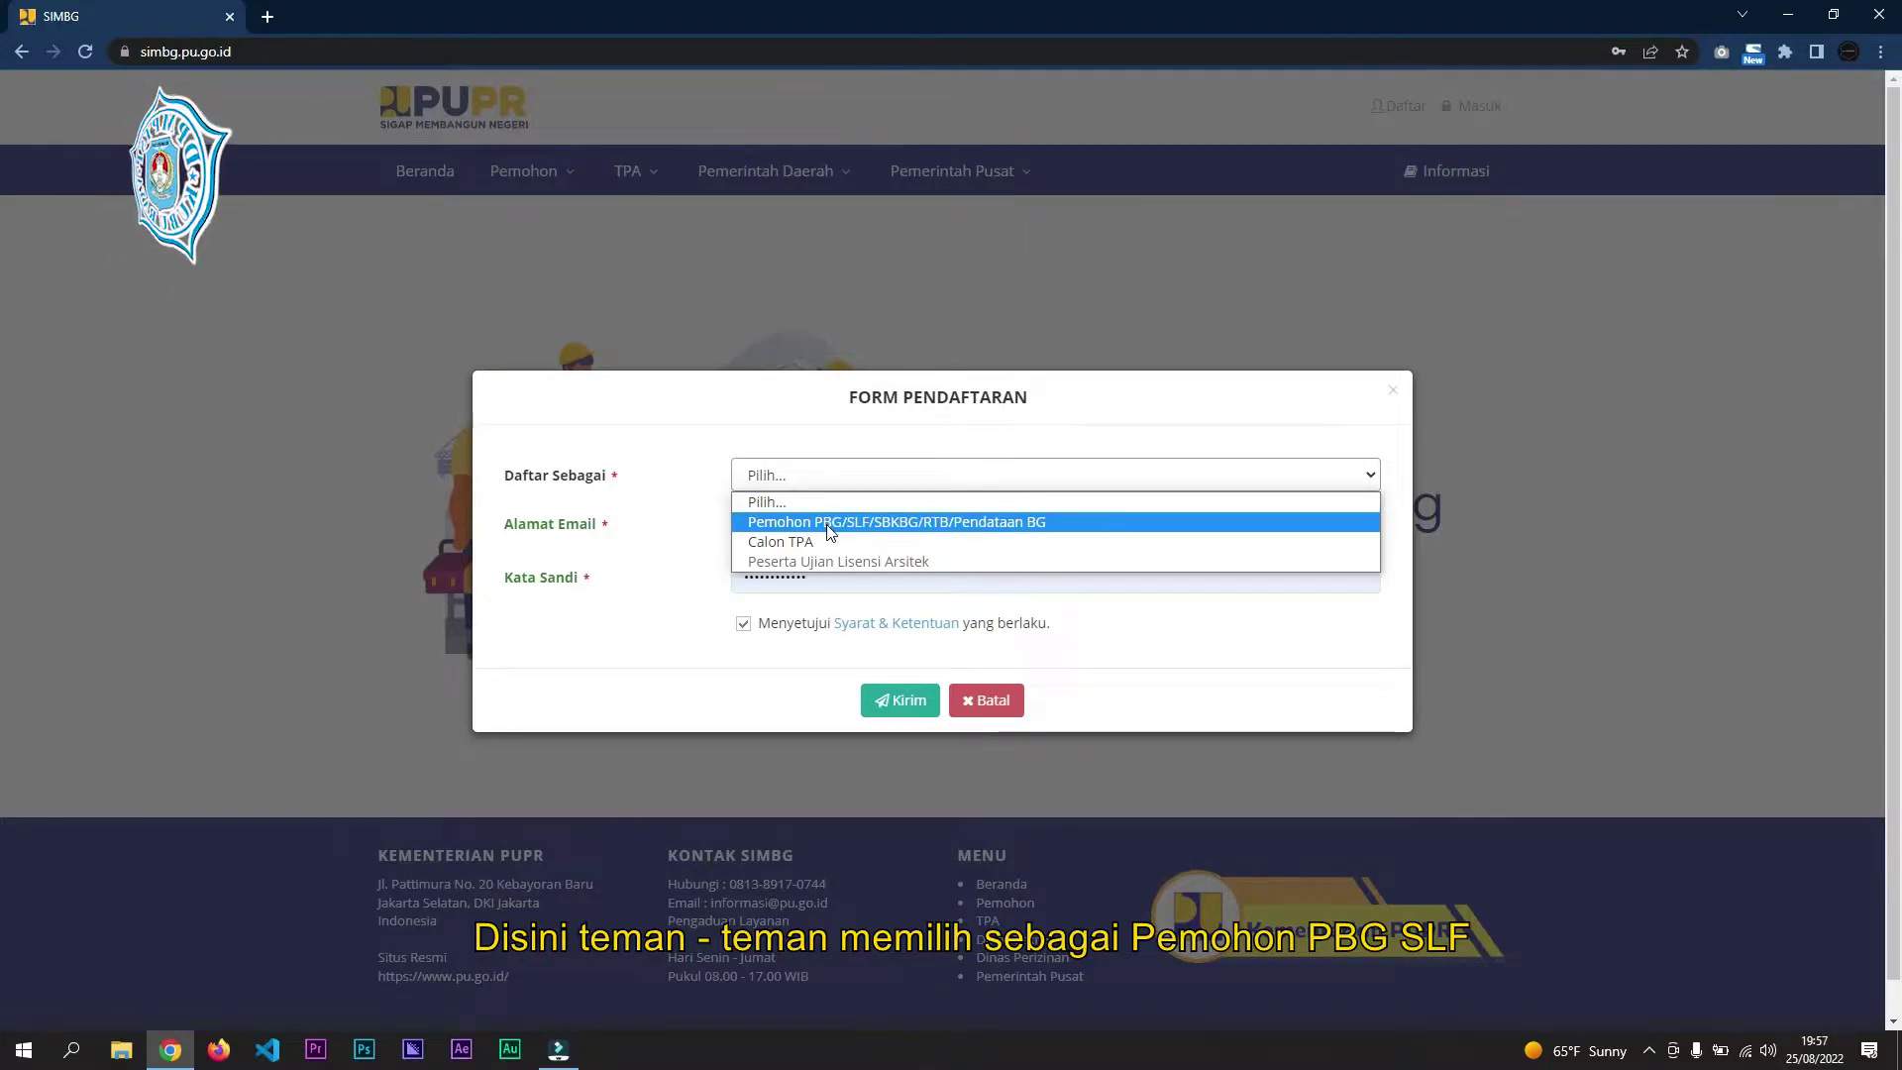
left_click(885, 522)
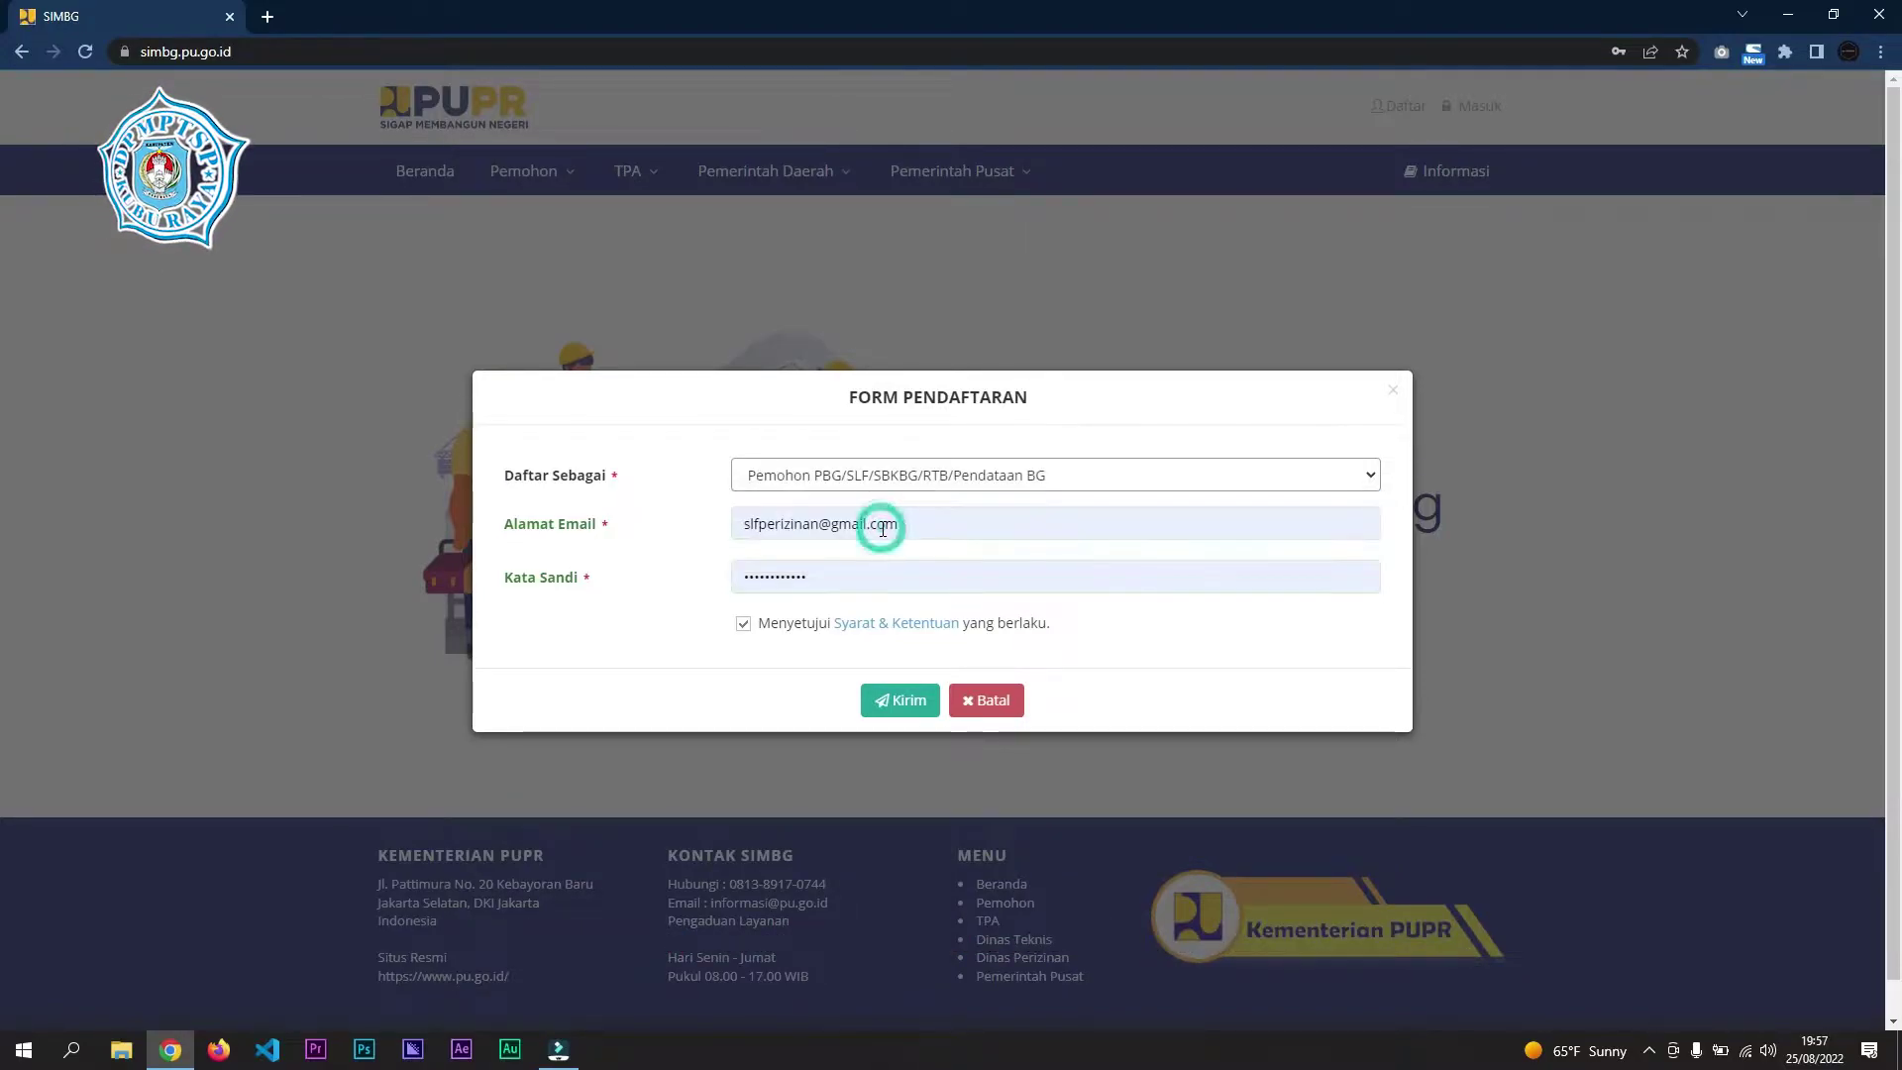
left_click(921, 526)
left_click_drag(921, 526, 737, 525)
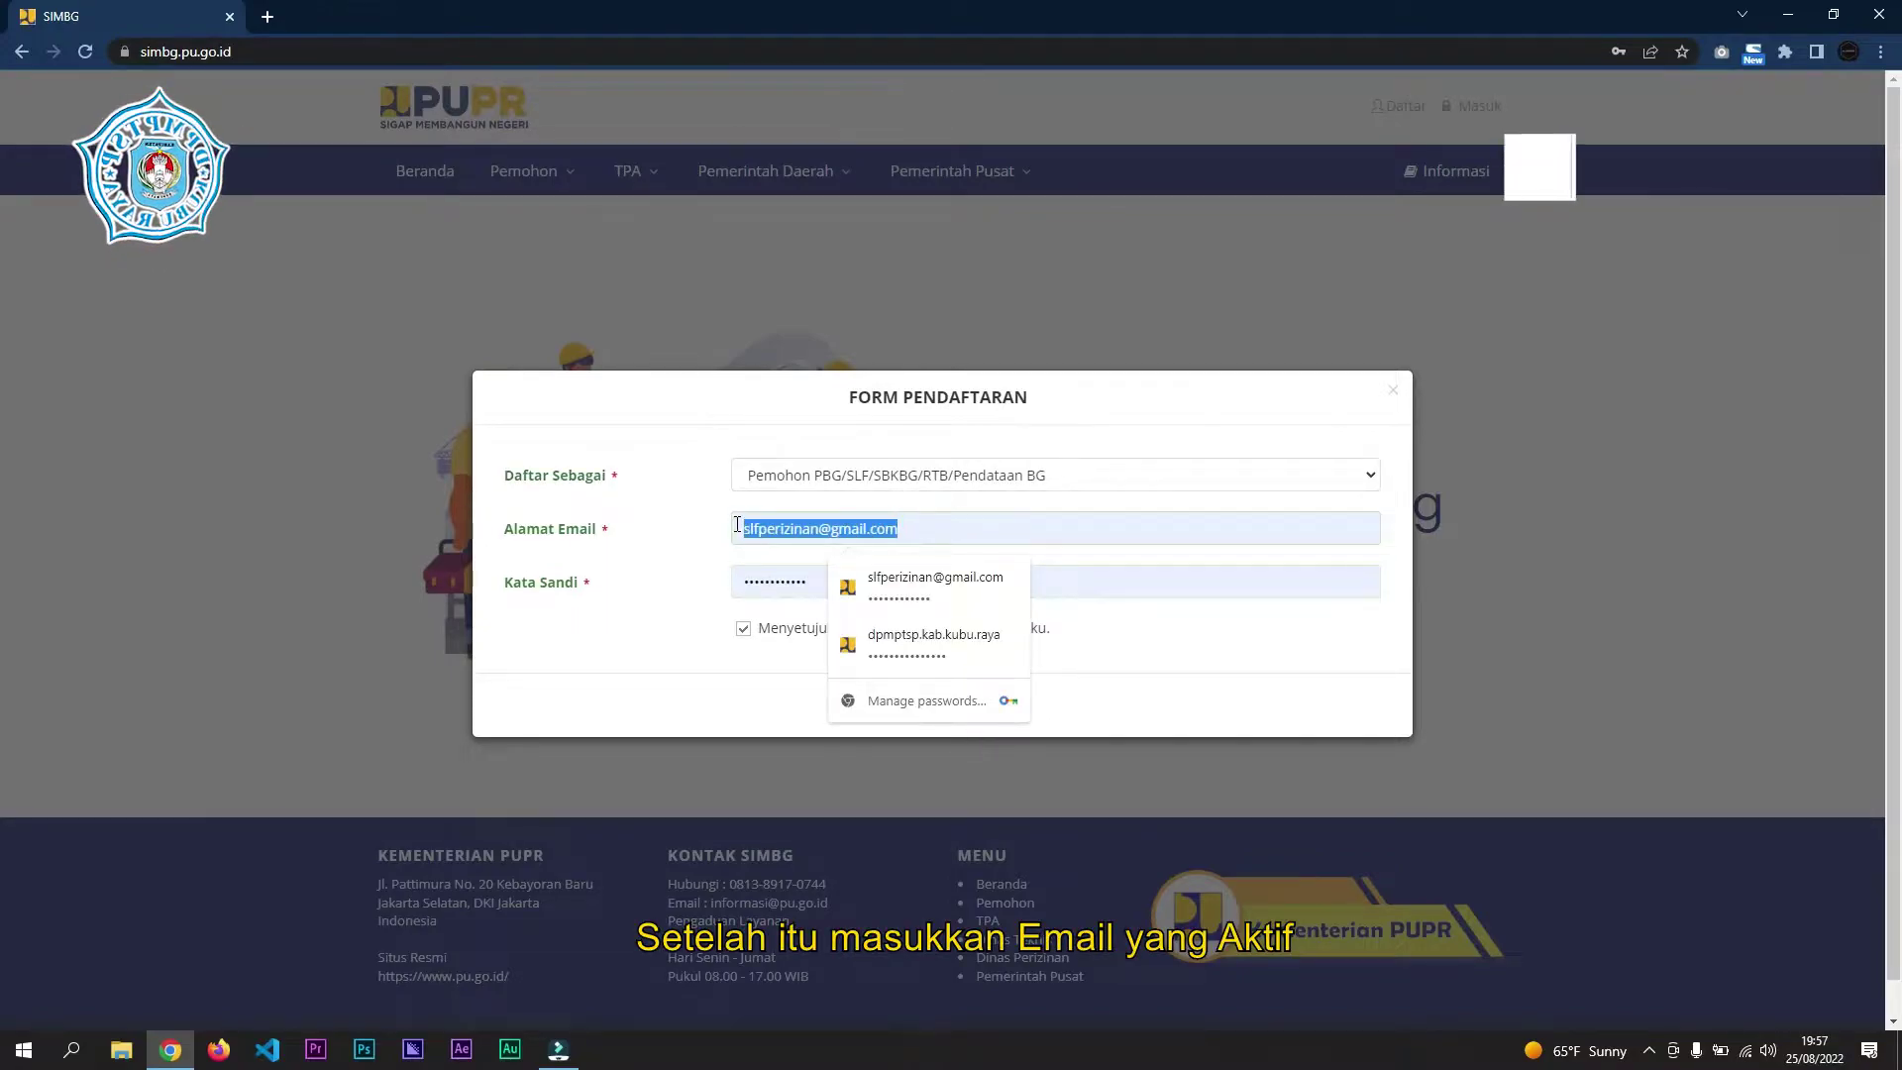
key("BackSpace")
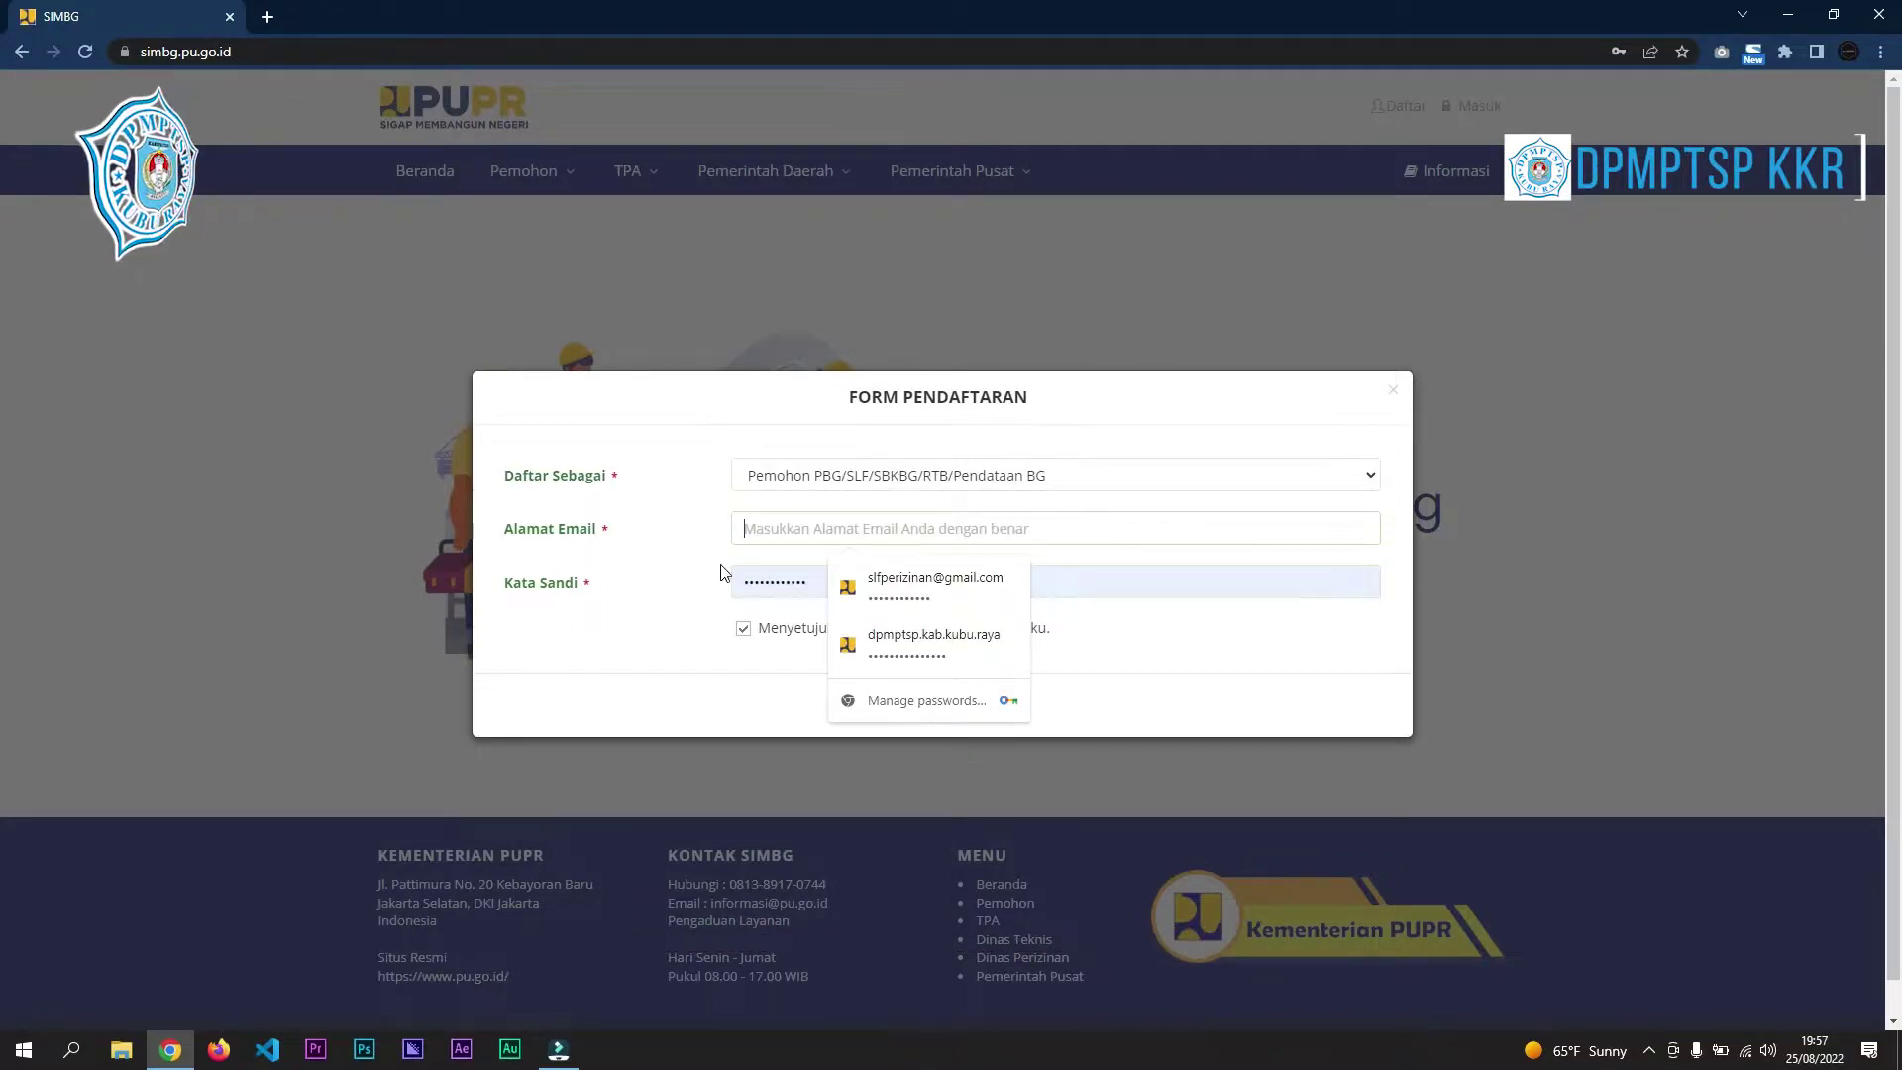
left_click(783, 583)
left_click_drag(876, 582, 719, 581)
left_click(734, 665)
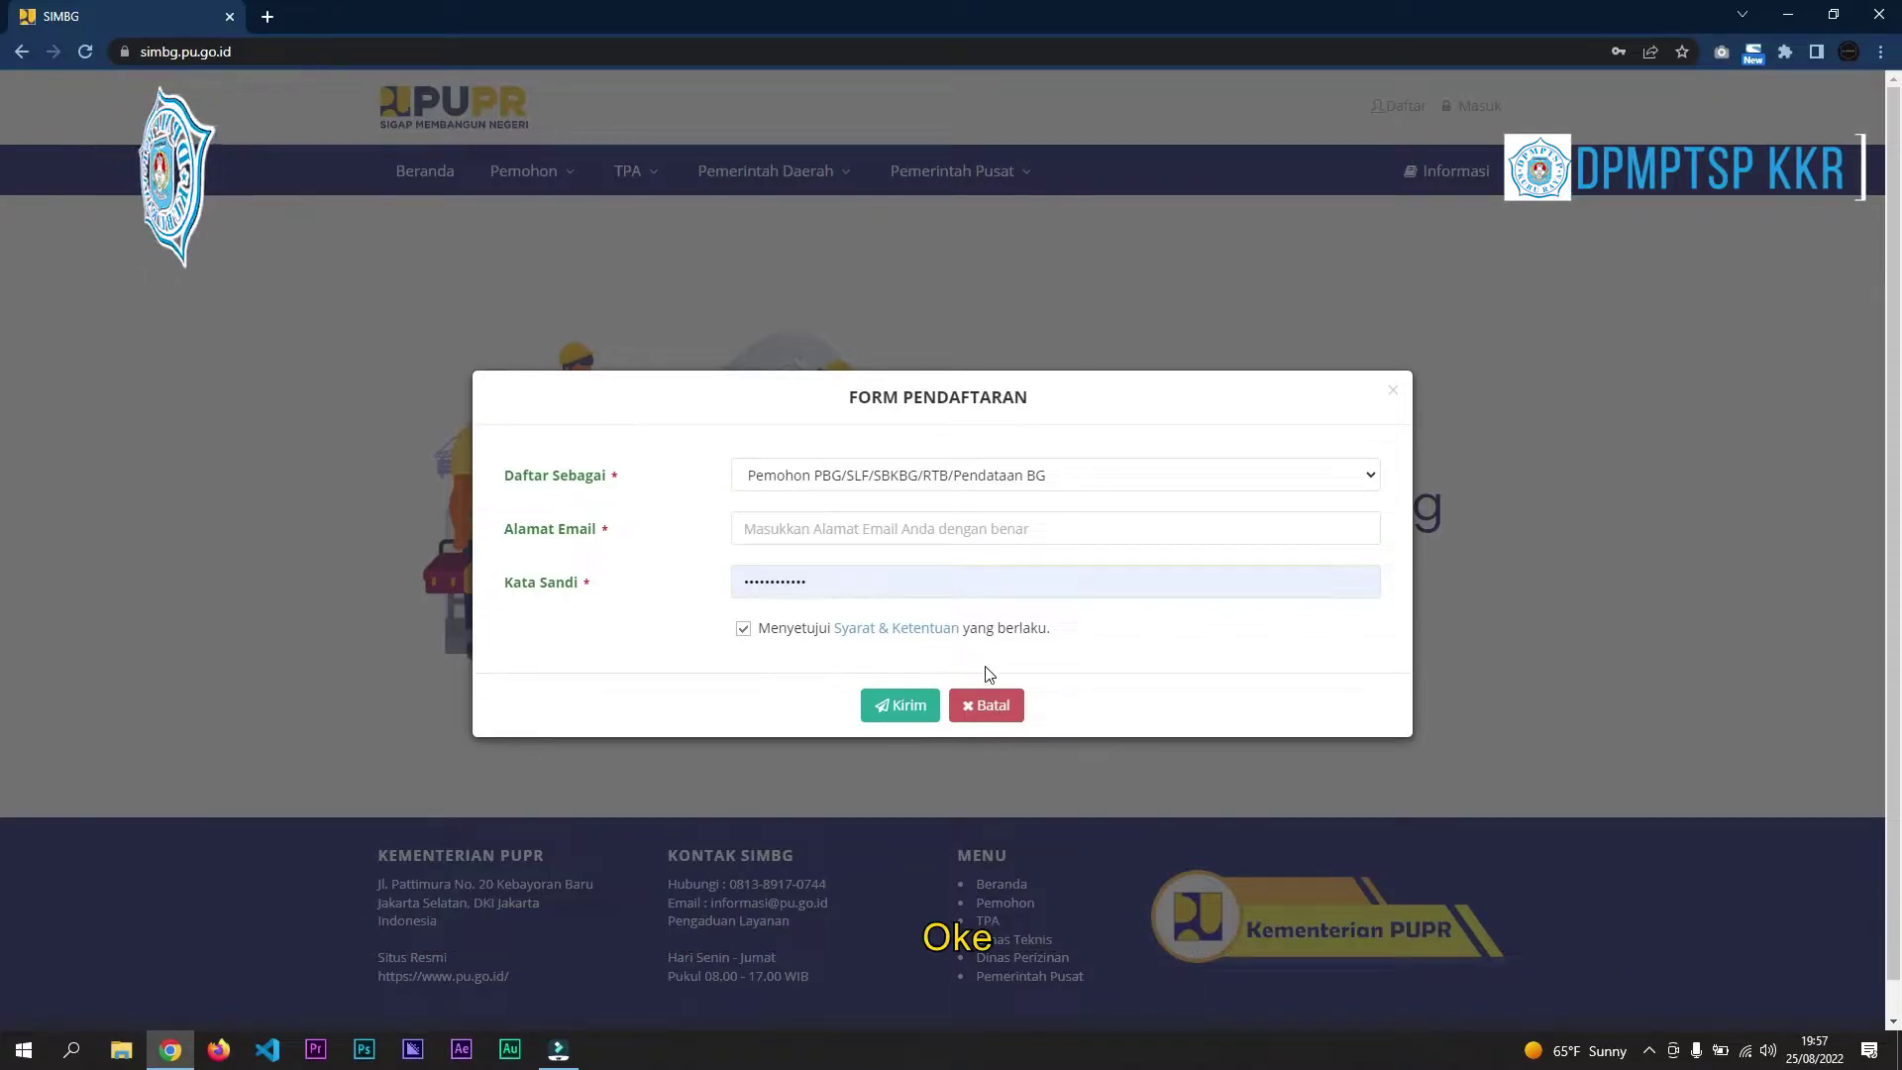
left_click(998, 706)
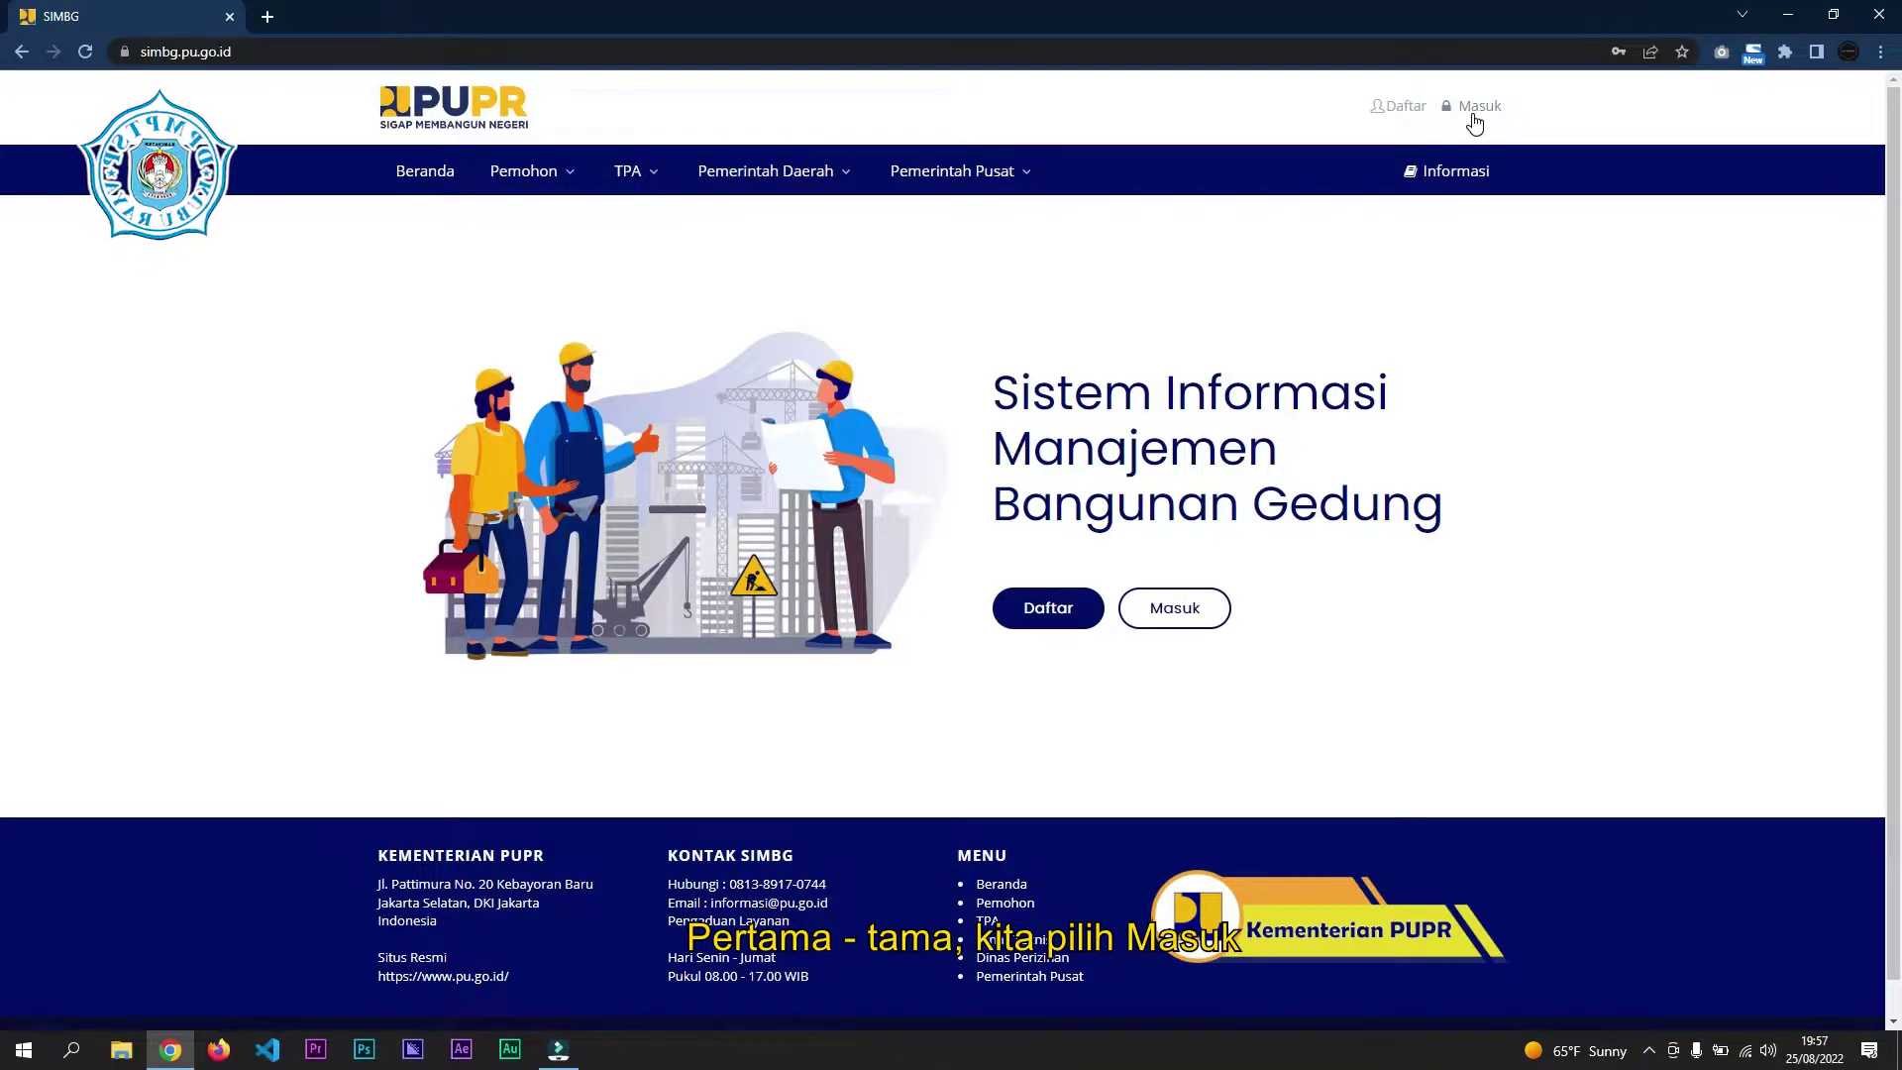
- Sign in to SIMBG with the prefilled account e-mail and password
left_click(1474, 109)
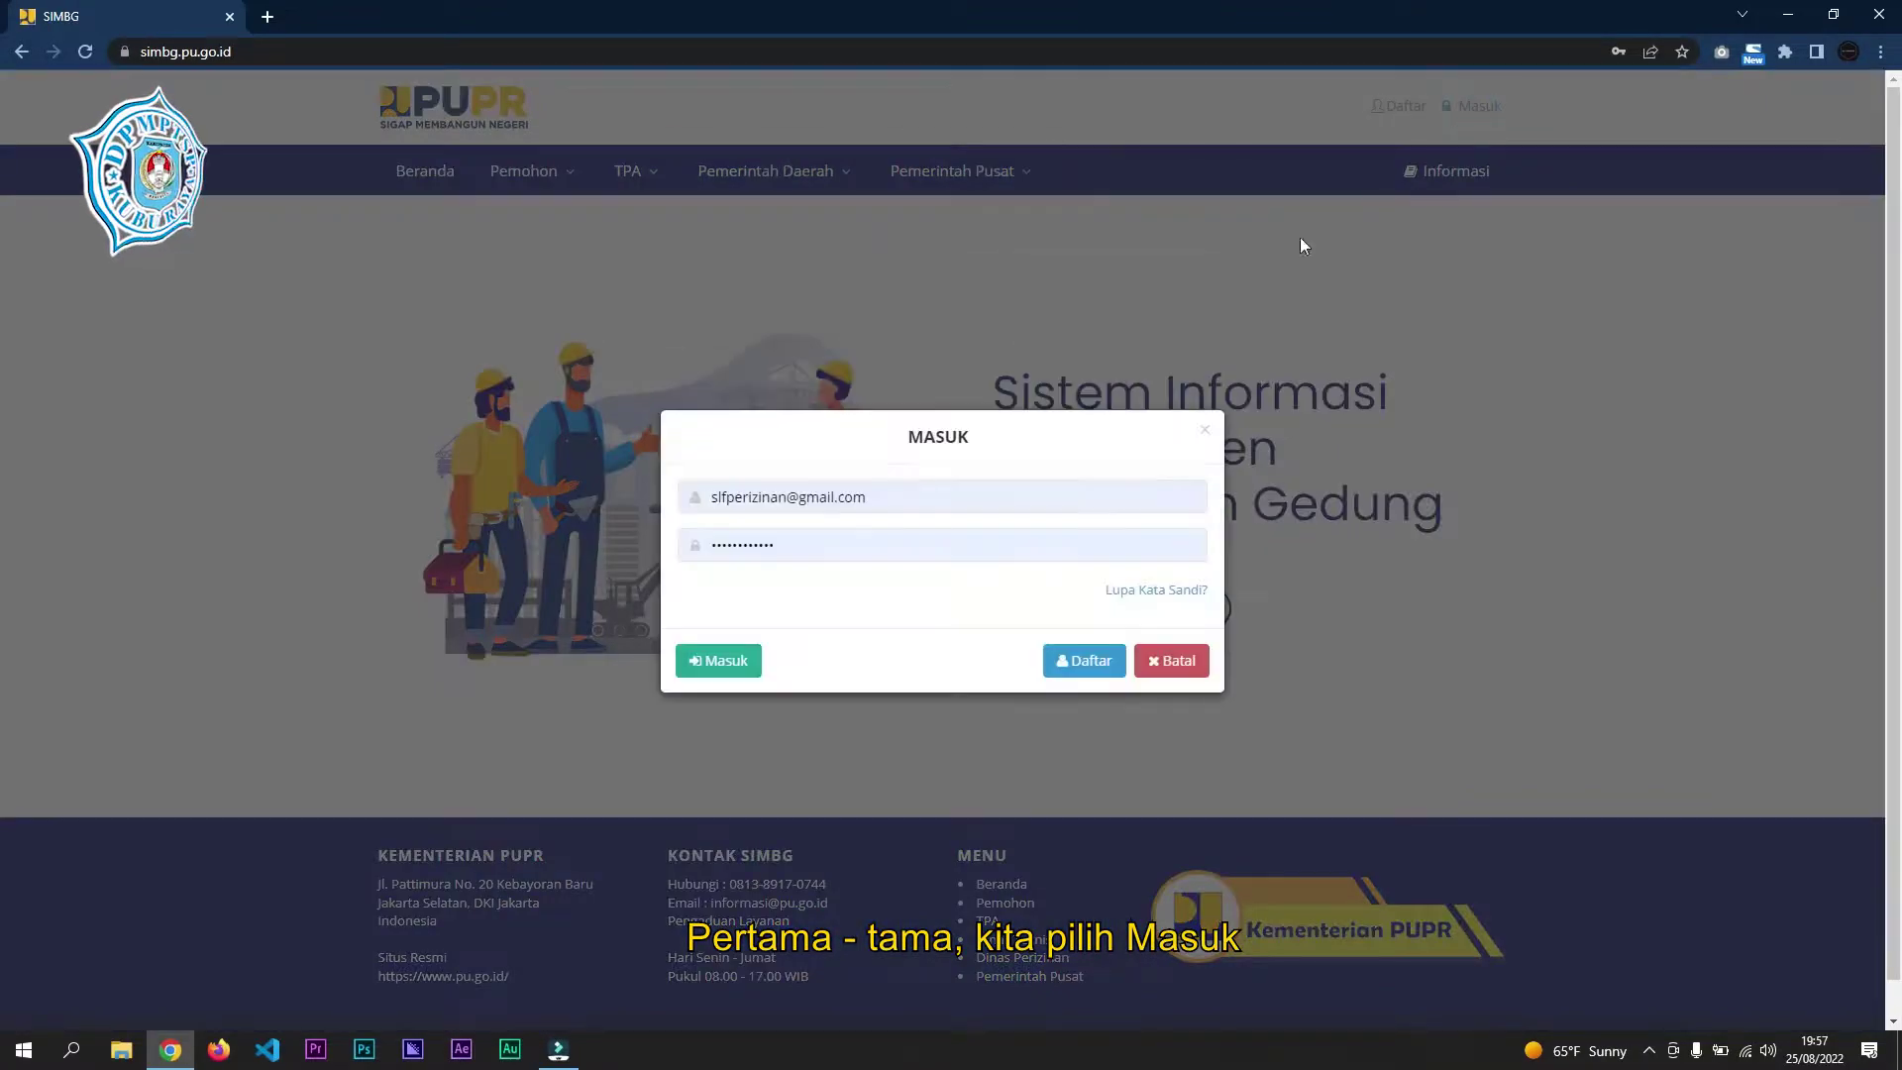
left_click_drag(909, 504, 727, 500)
left_click(930, 499)
left_click(729, 580)
left_click(755, 551)
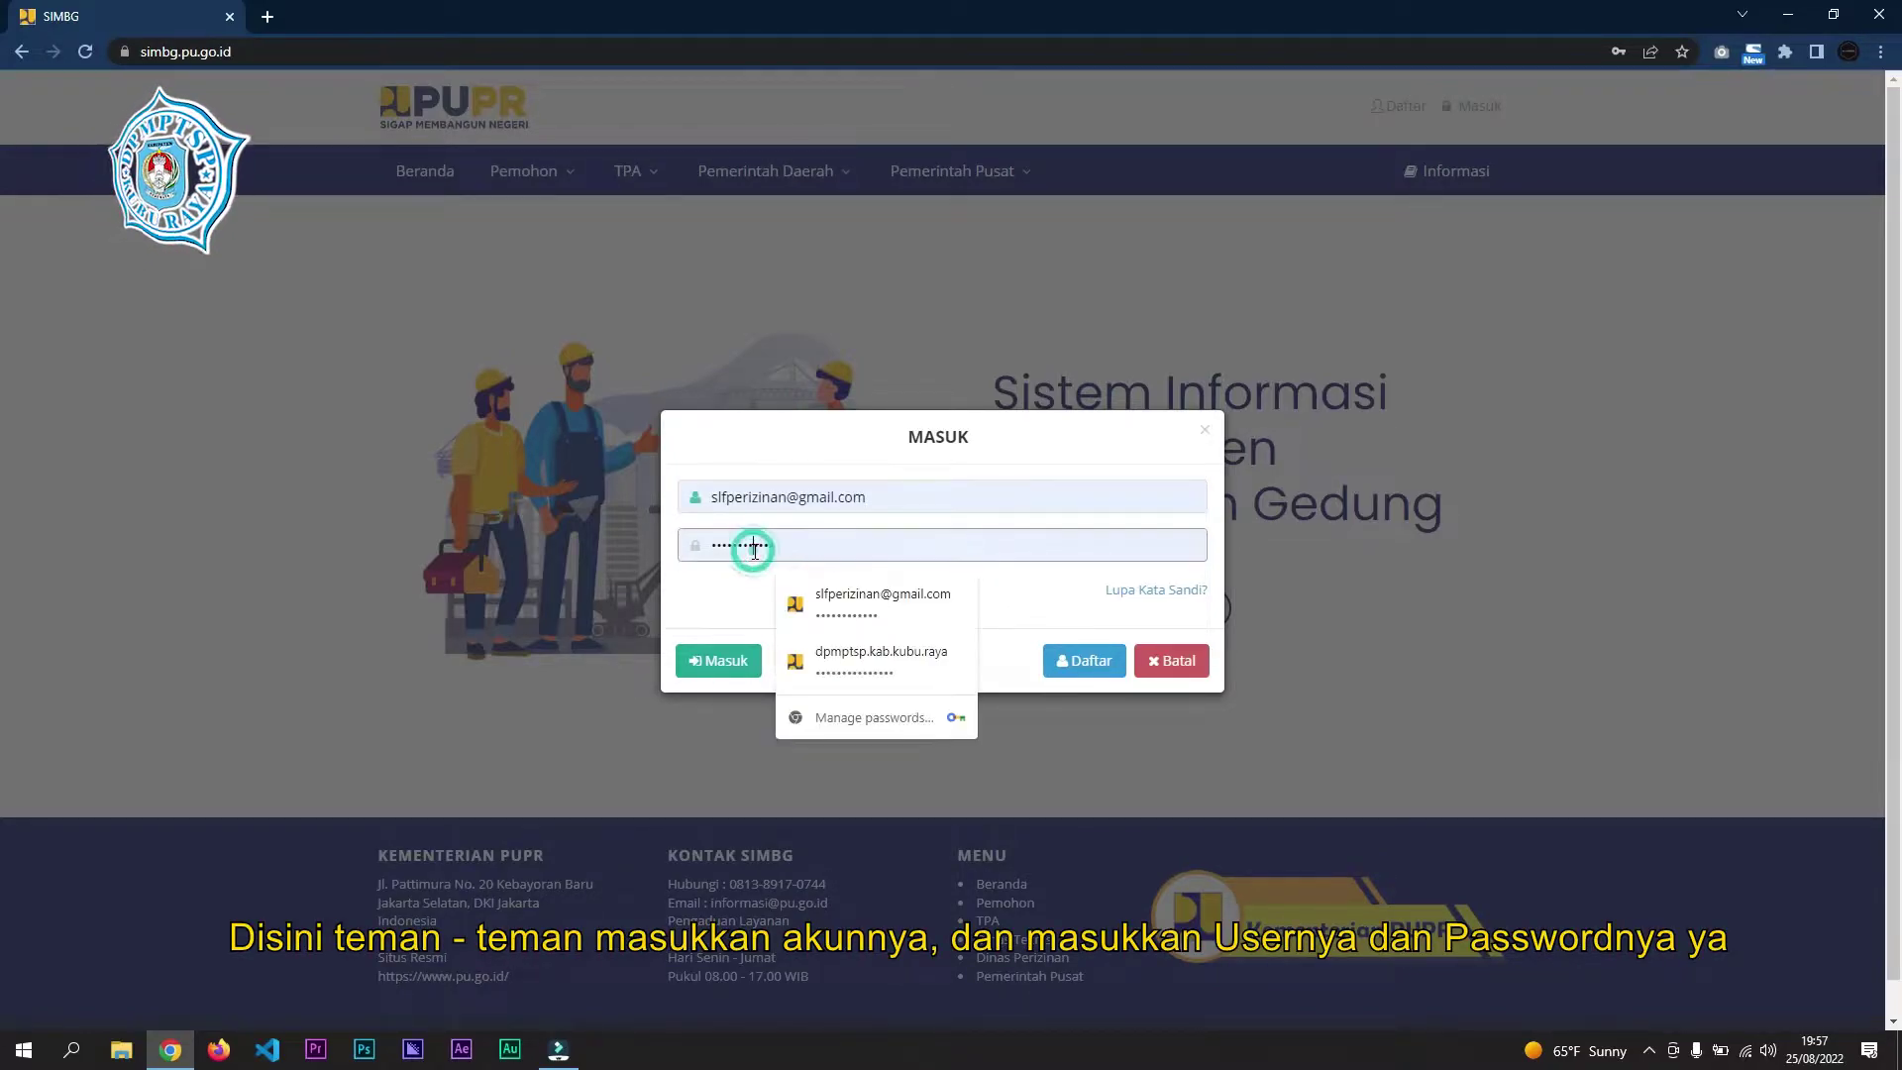
left_click(735, 671)
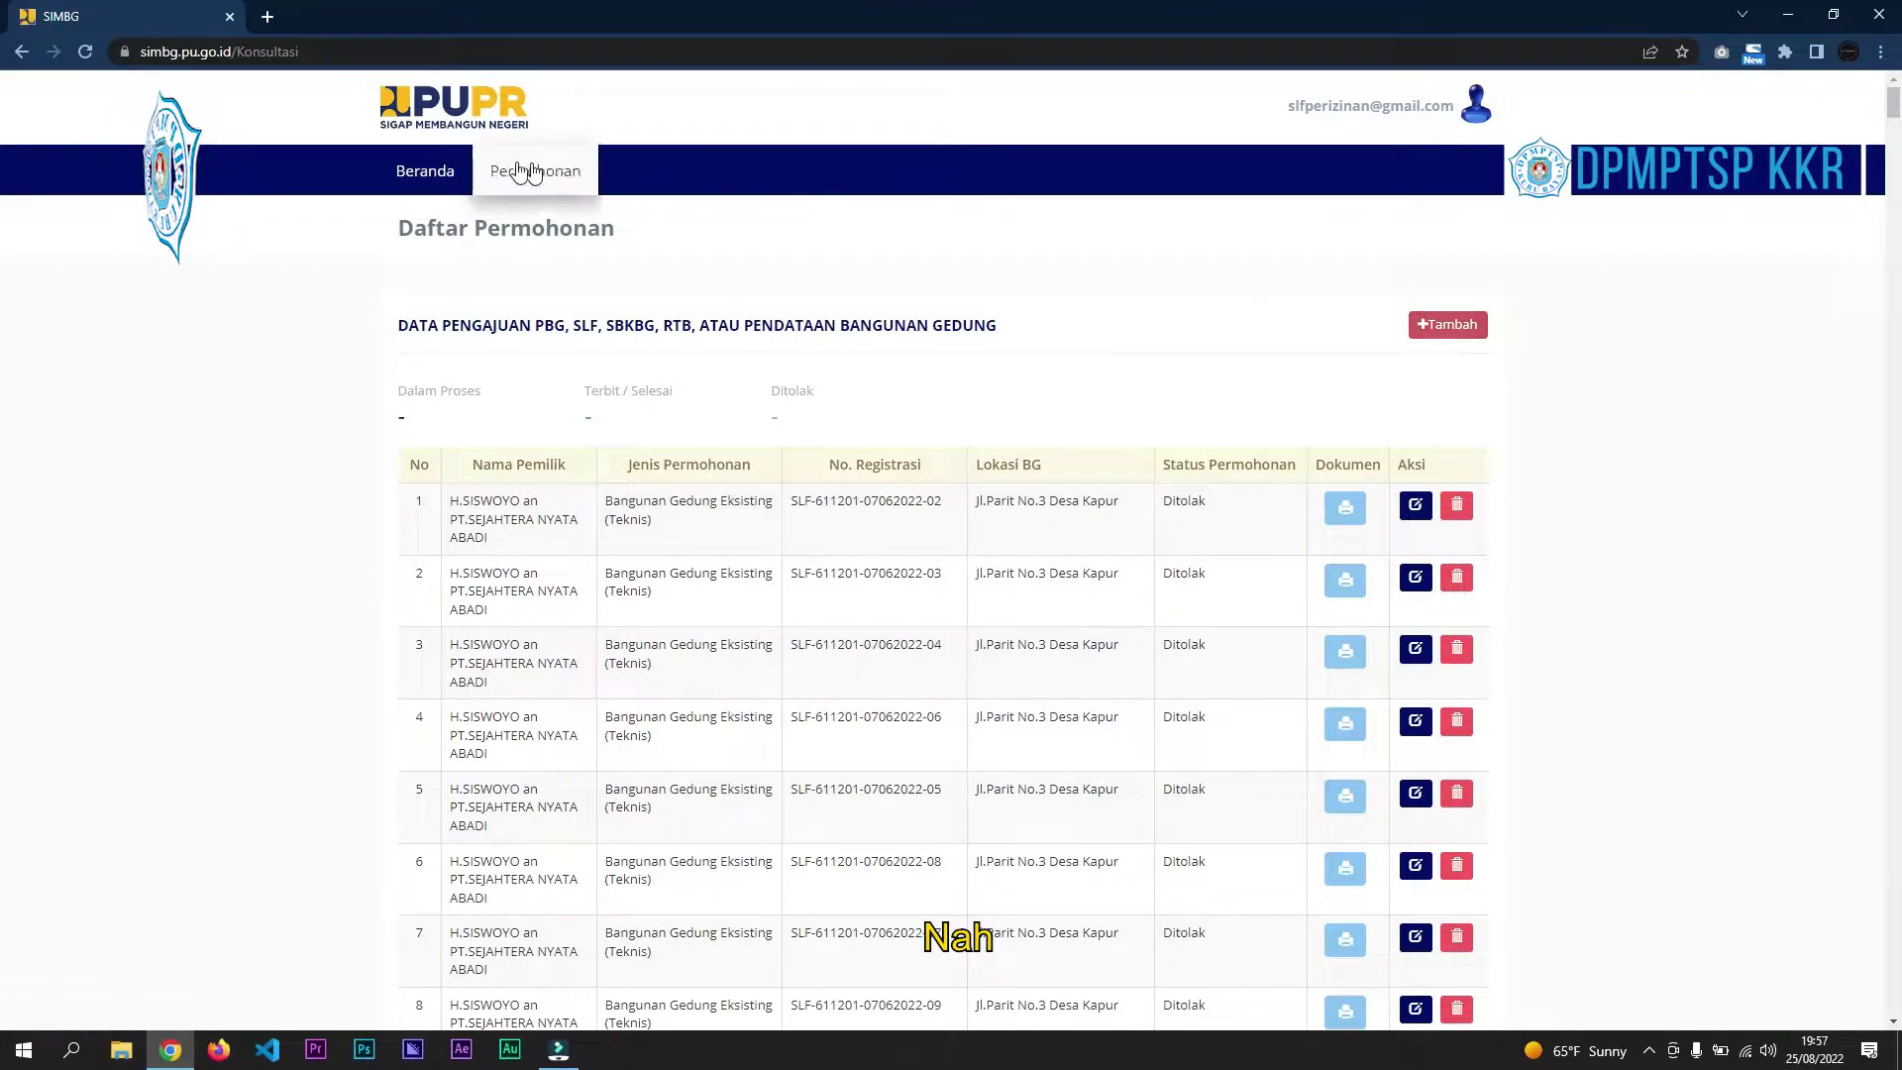
- Open the account's profile data page and examine the full name and identity number fields
left_click(456, 176)
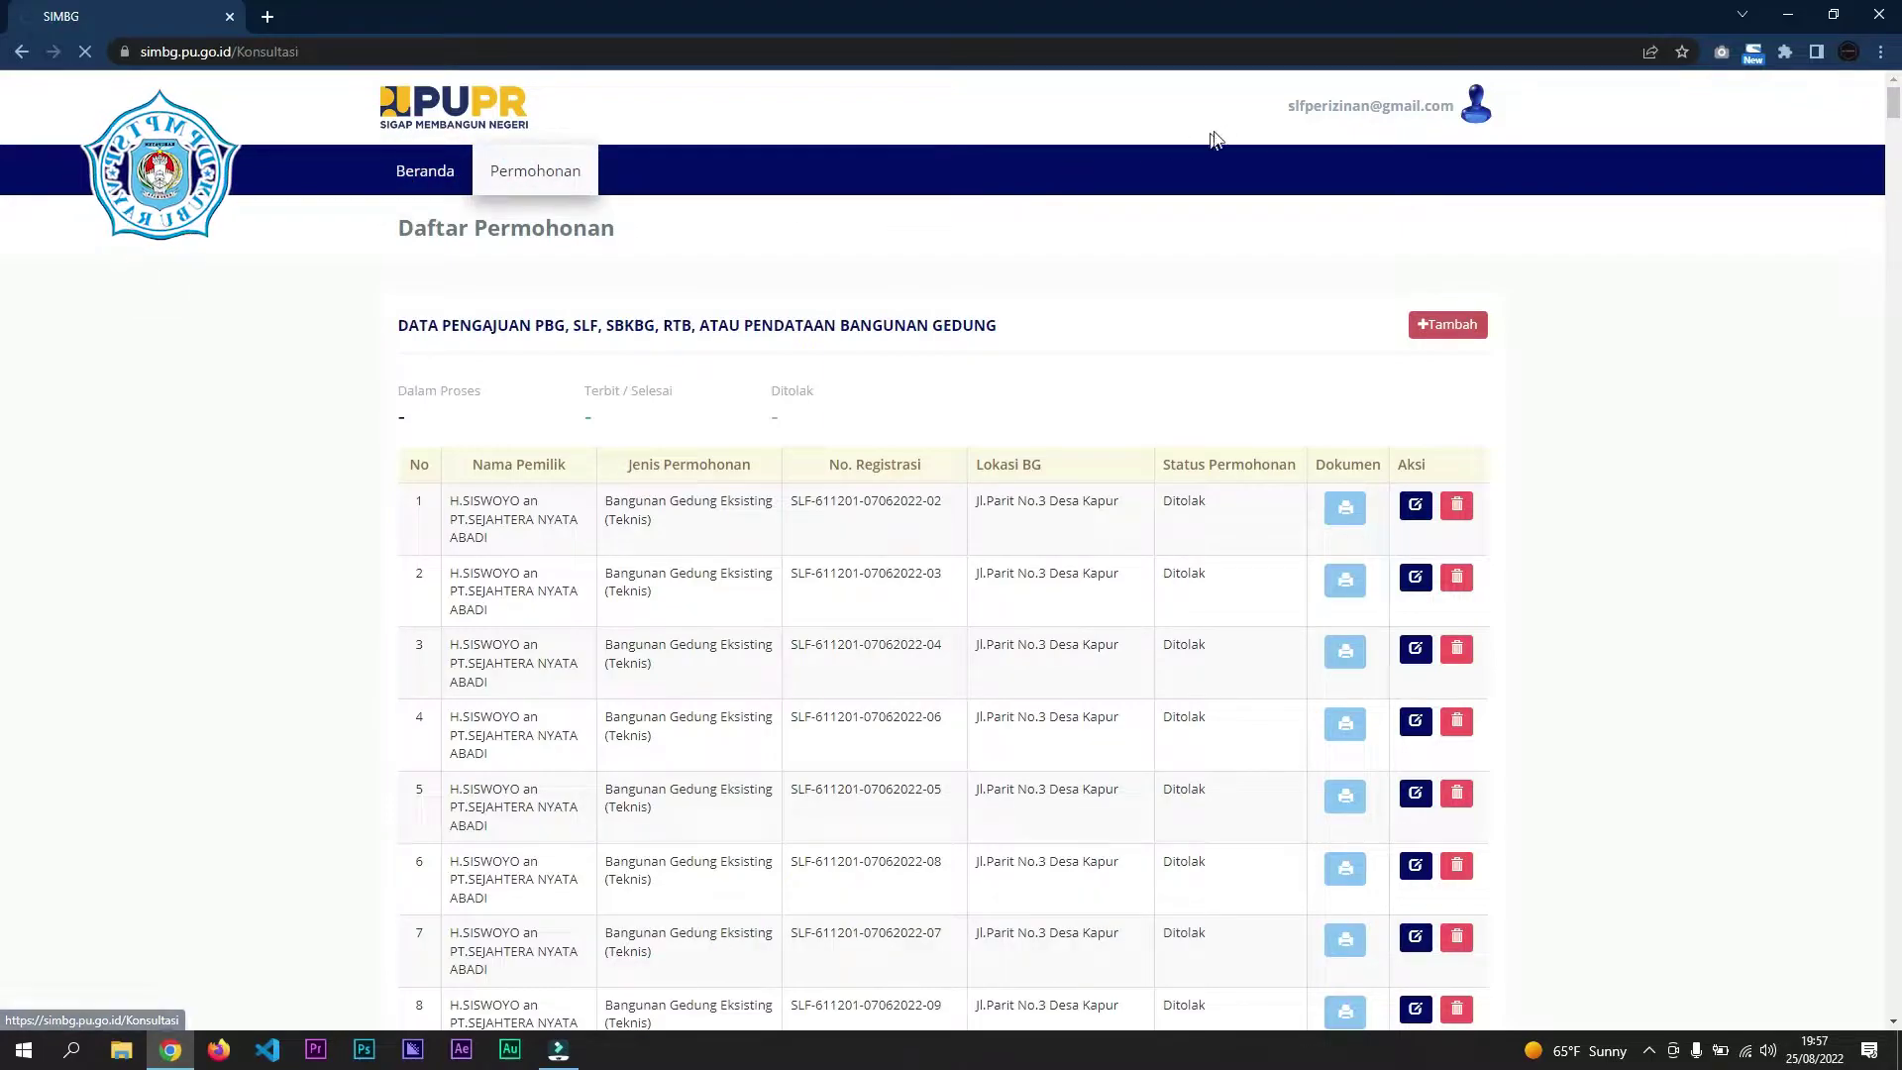
left_click(1386, 107)
left_click(1375, 154)
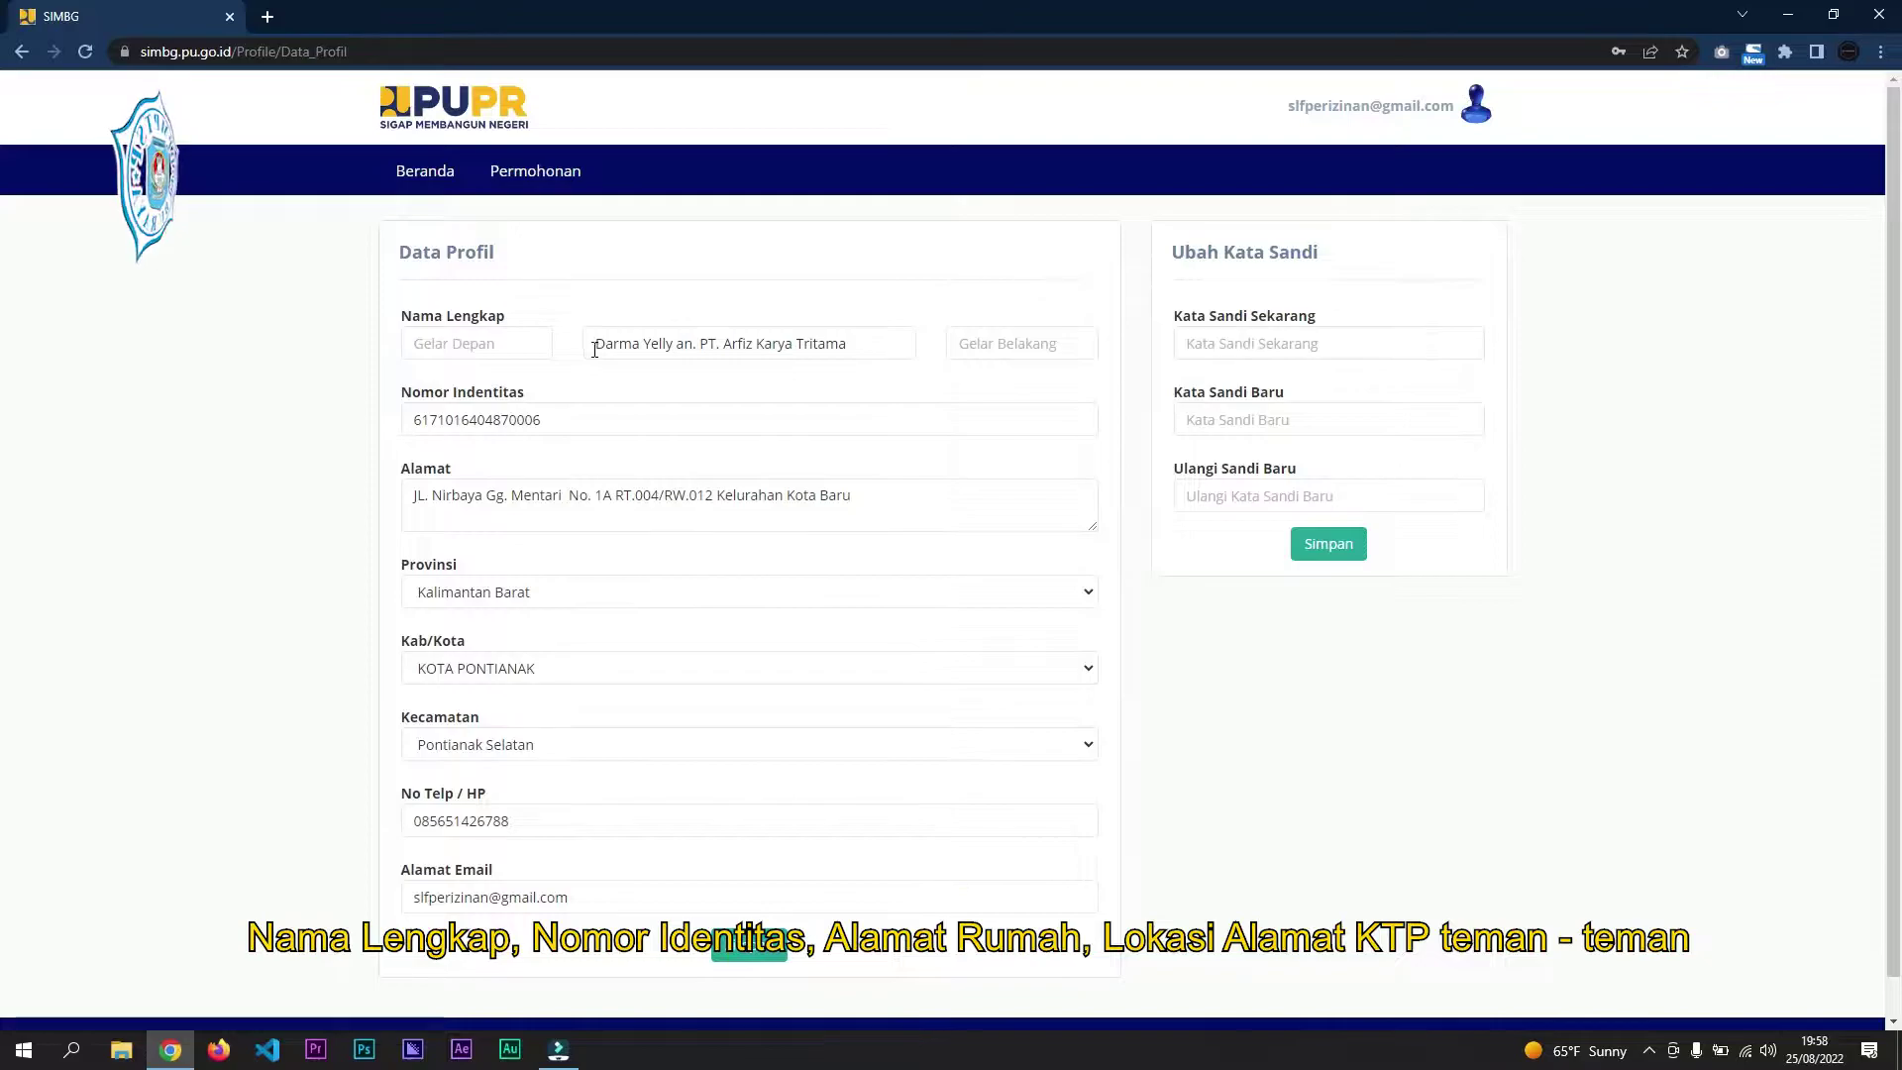
left_click_drag(594, 344, 903, 376)
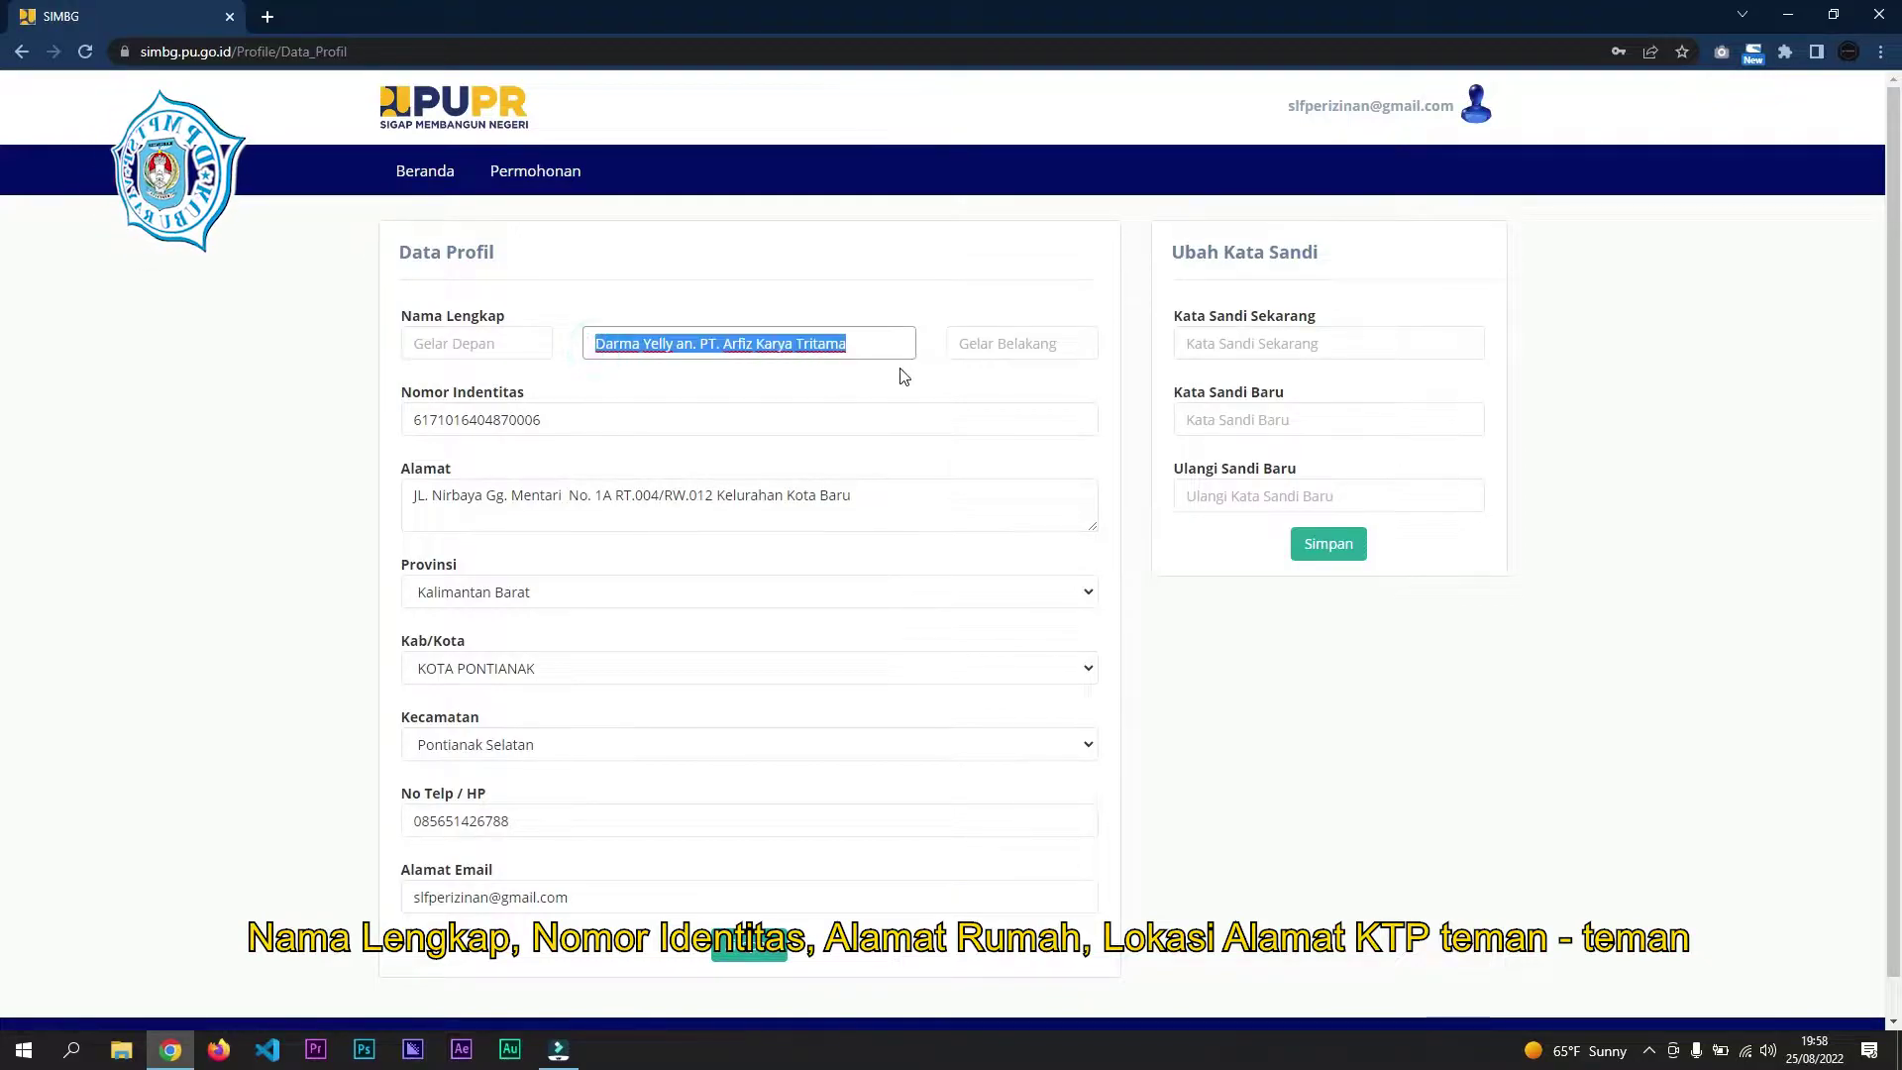
double_click(582, 421)
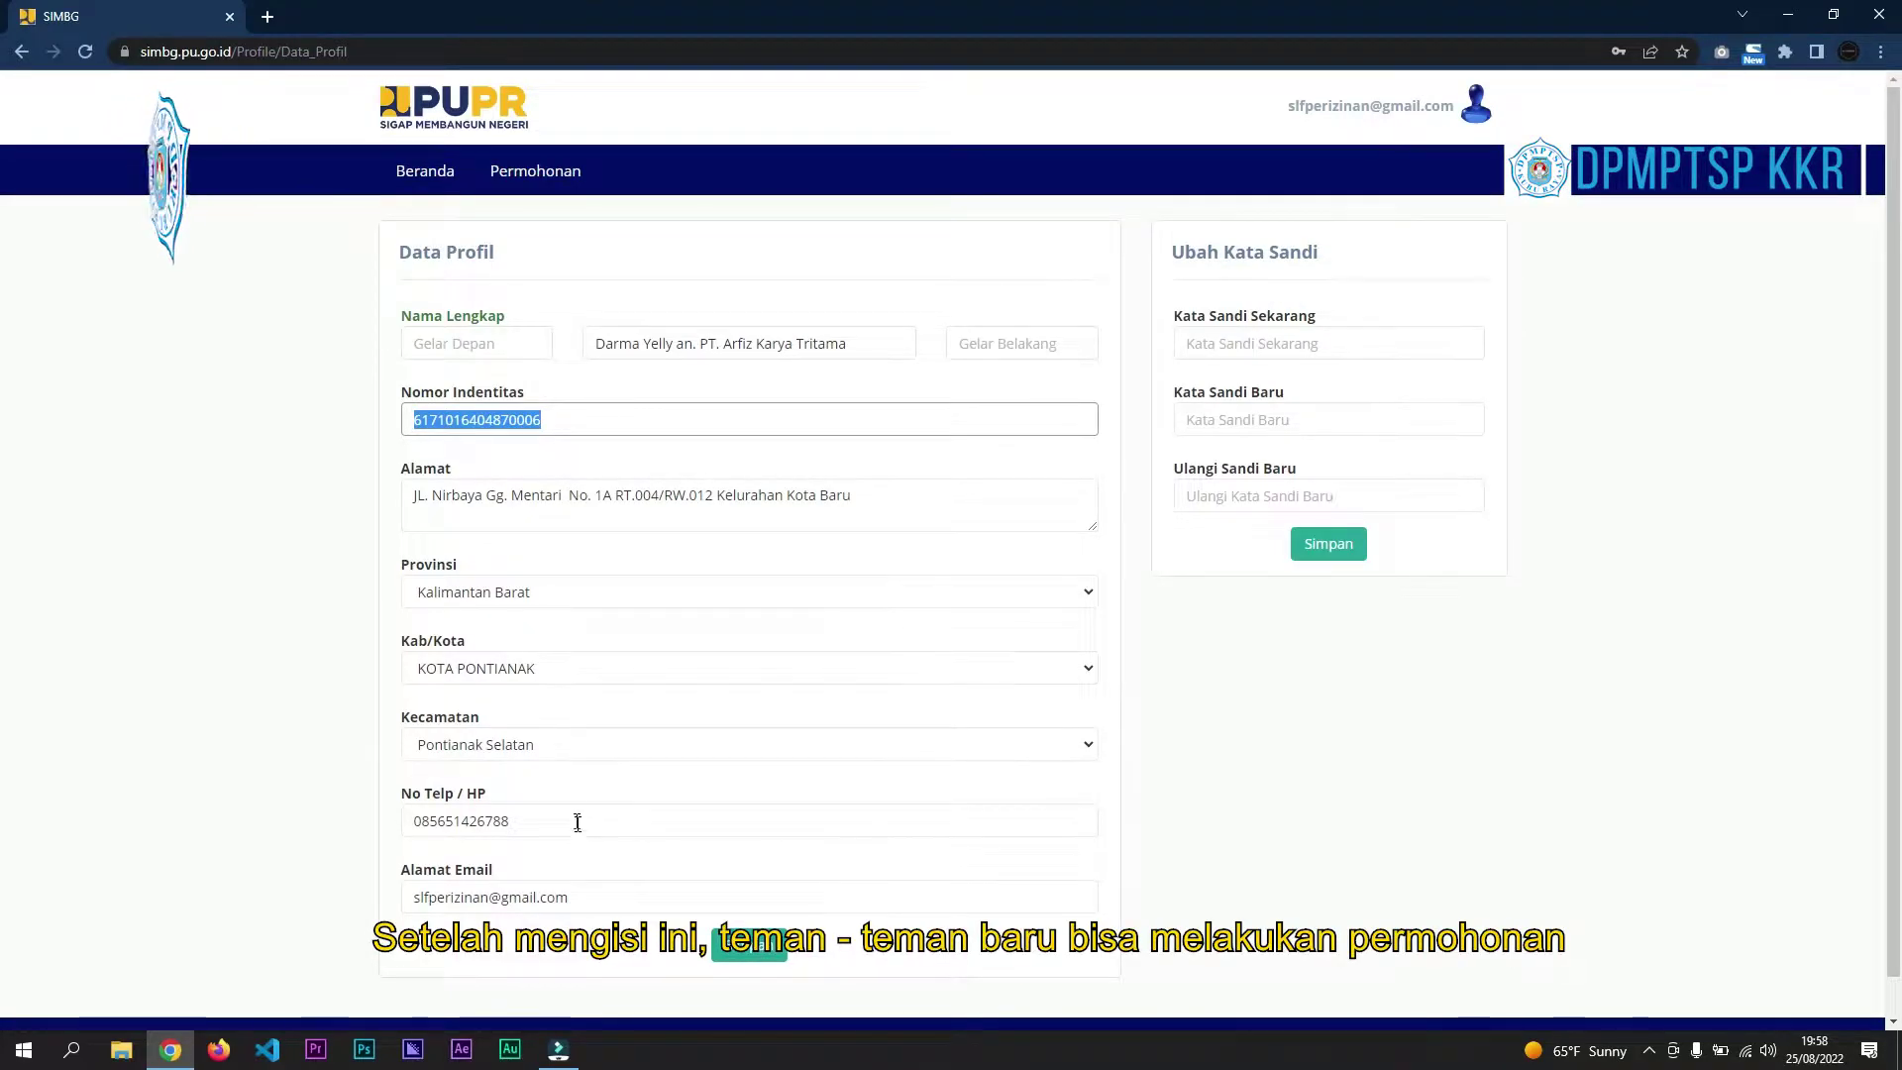
- Return to the application list and add a new Persetujuan Bangunan Gedung application
left_click(451, 185)
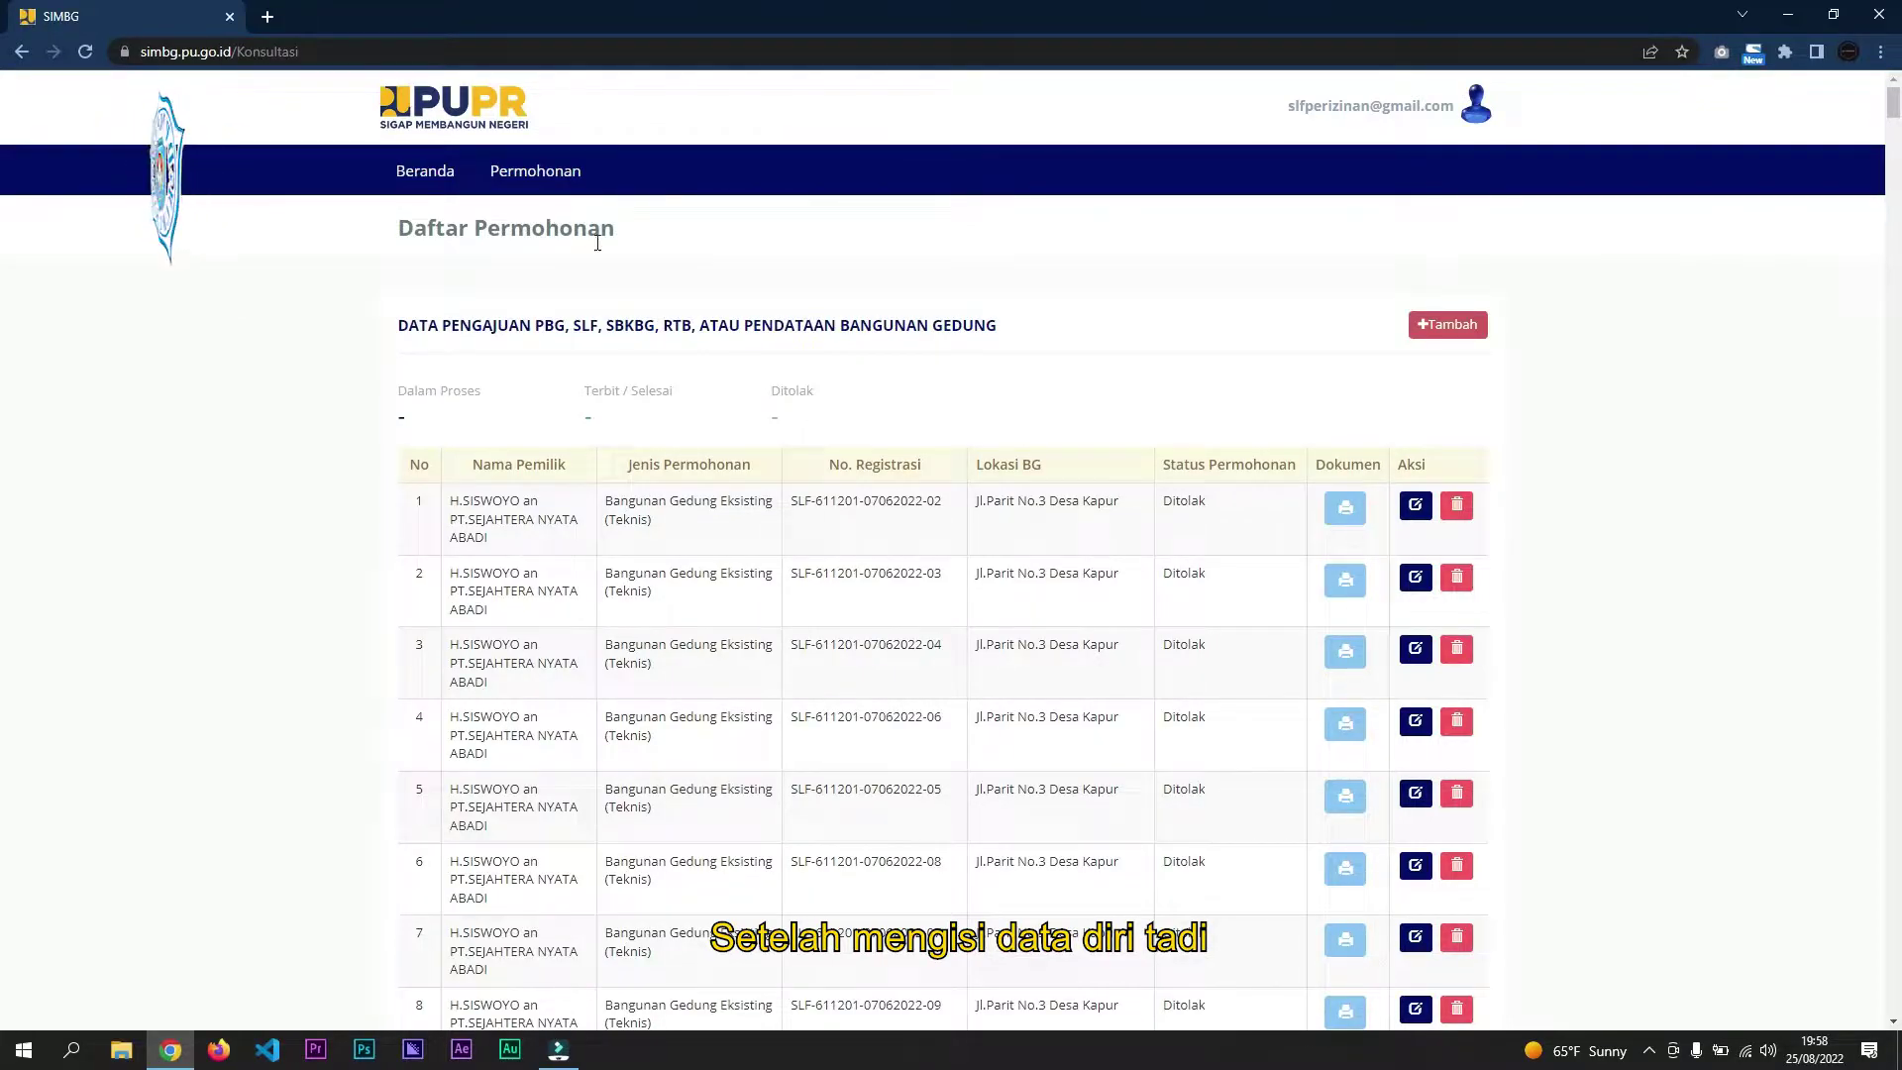
left_click(1441, 325)
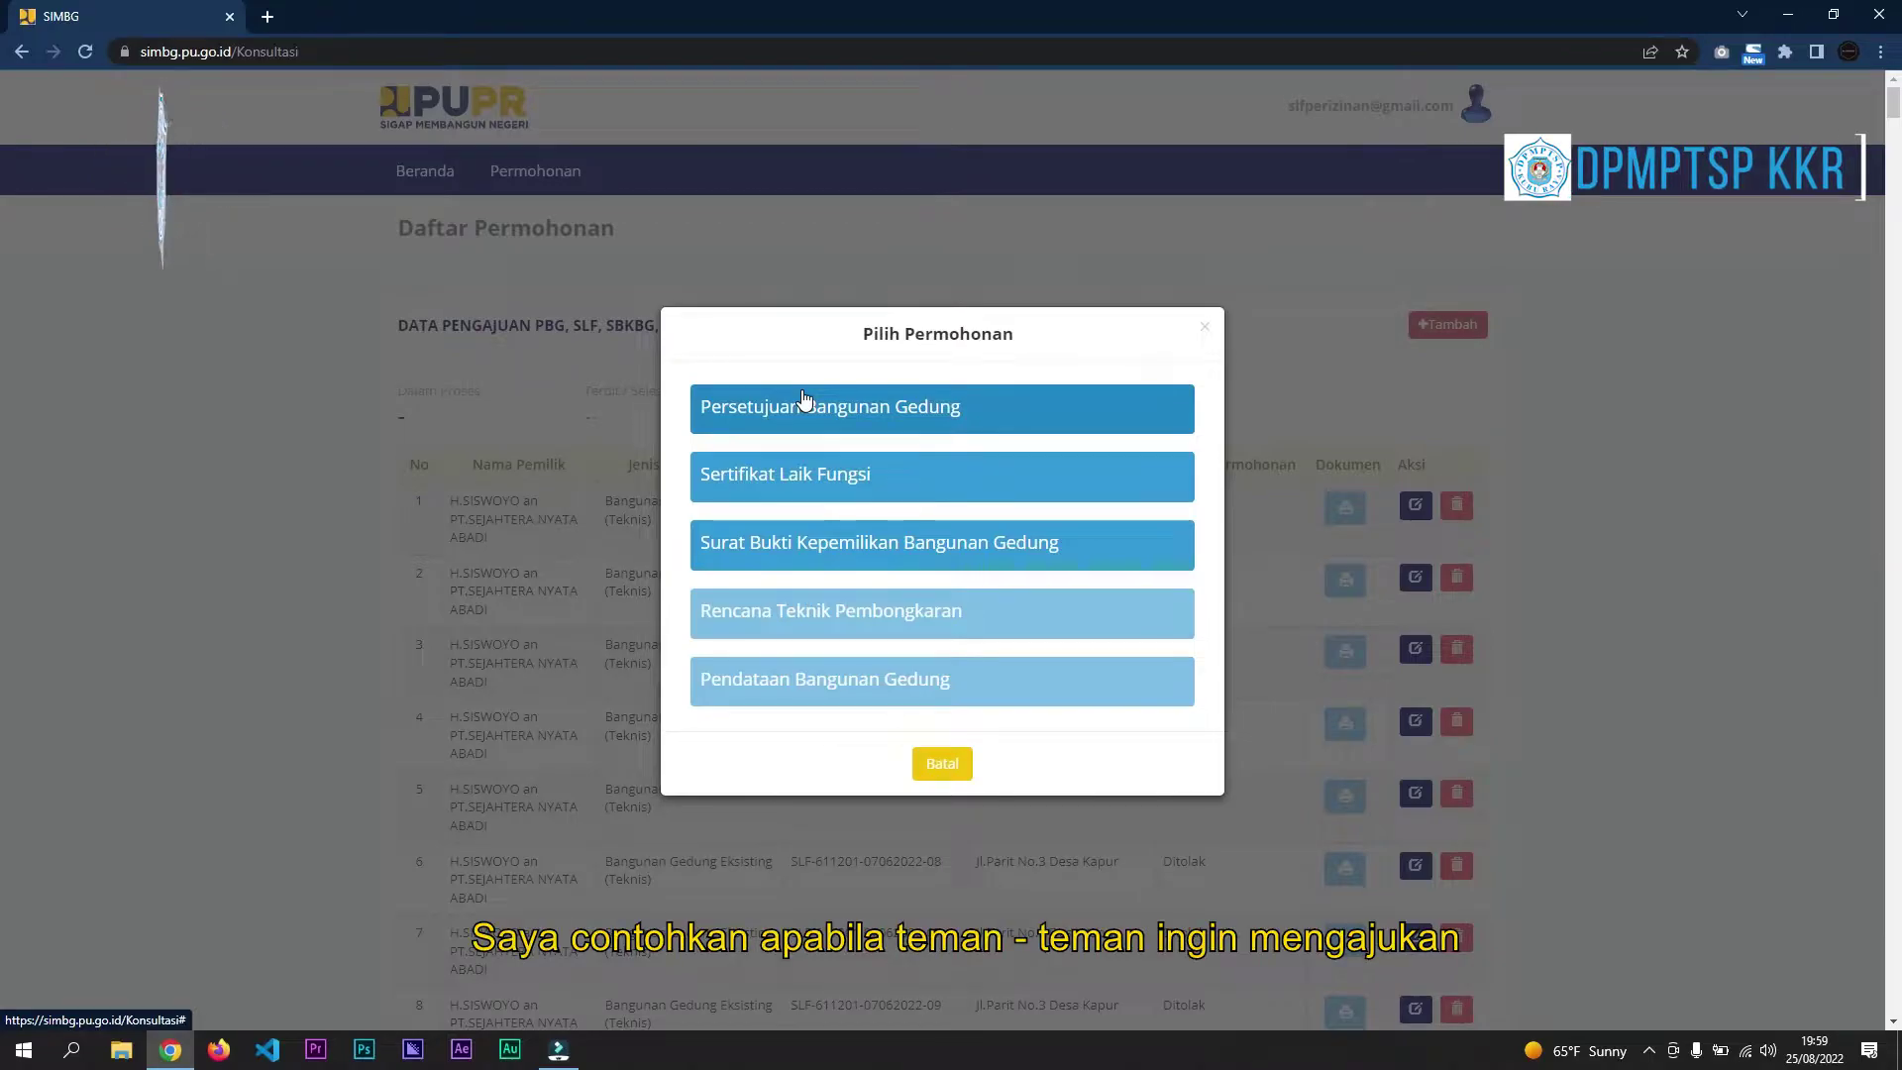
left_click(858, 426)
- Set the application type to Bangunan Gedung Baru, the function to Fungsi Hunian and the building type to Rumah tinggal tunggal
left_click(774, 541)
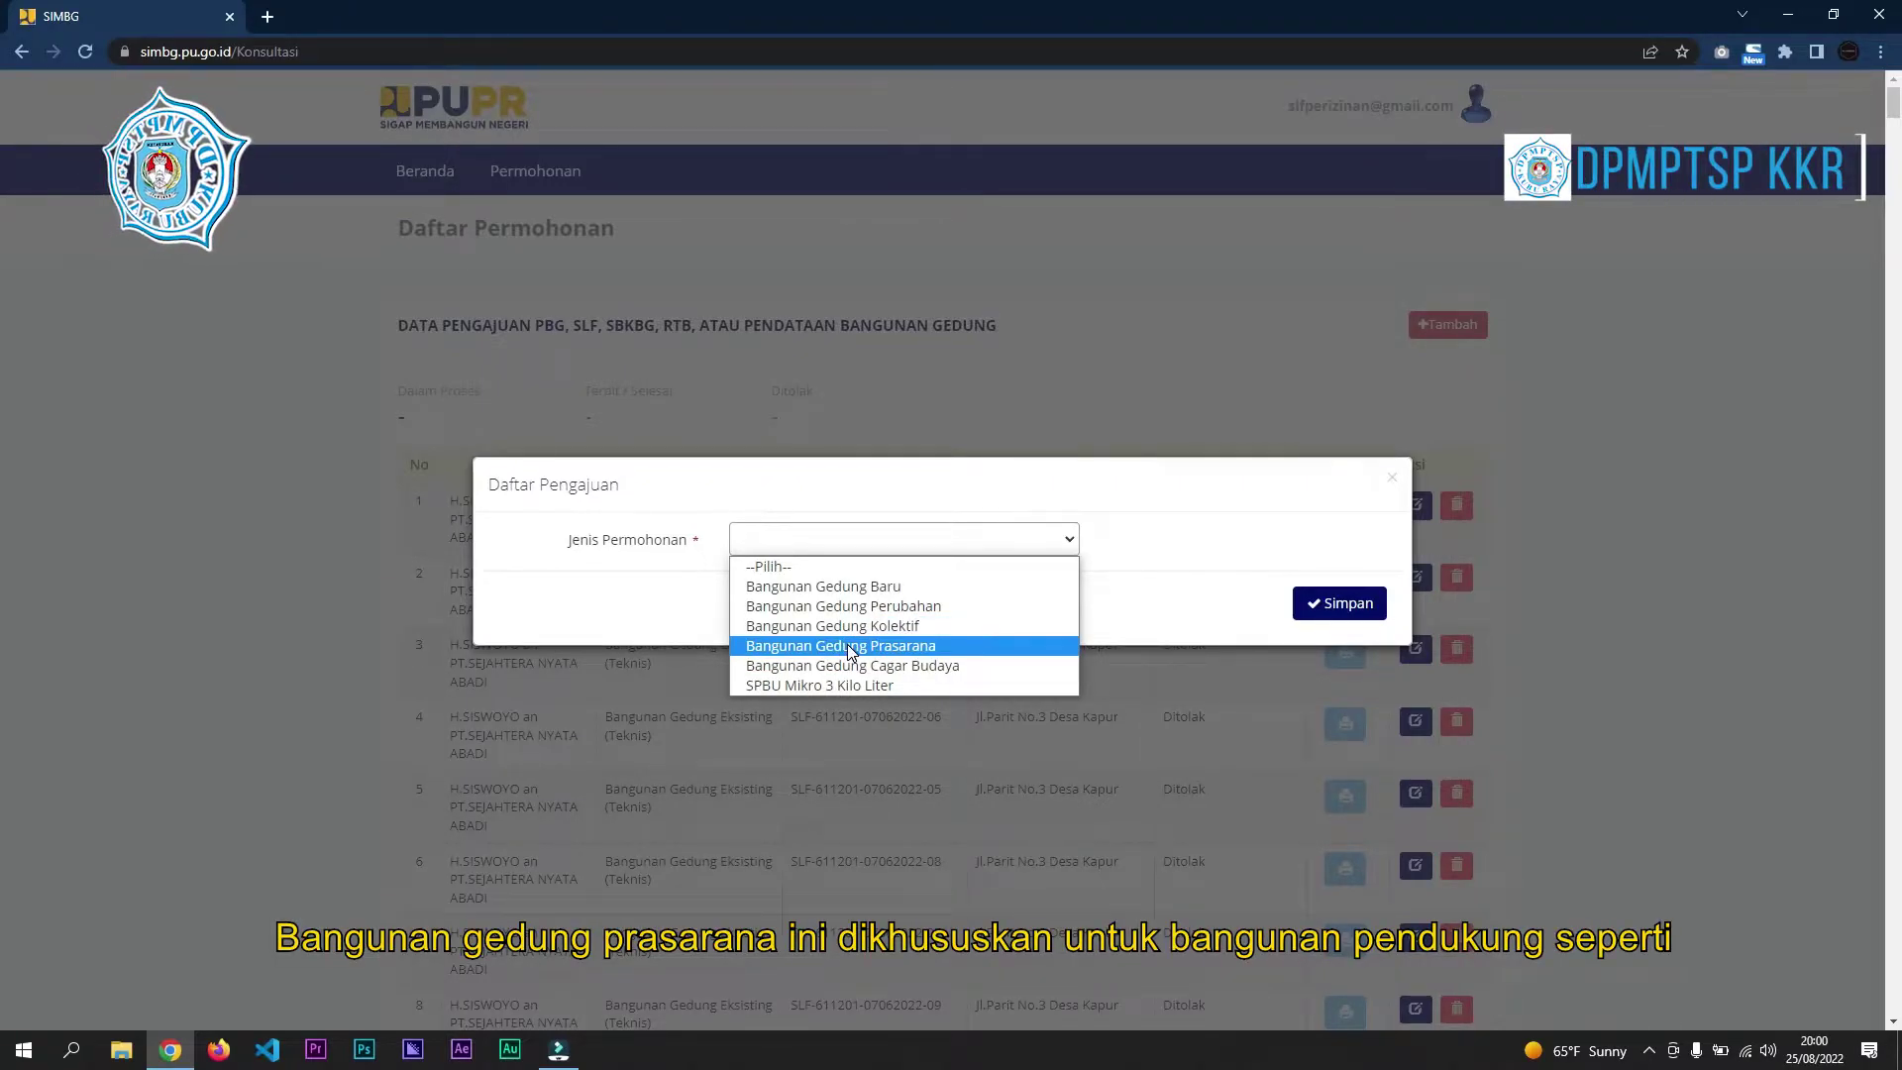
left_click(828, 586)
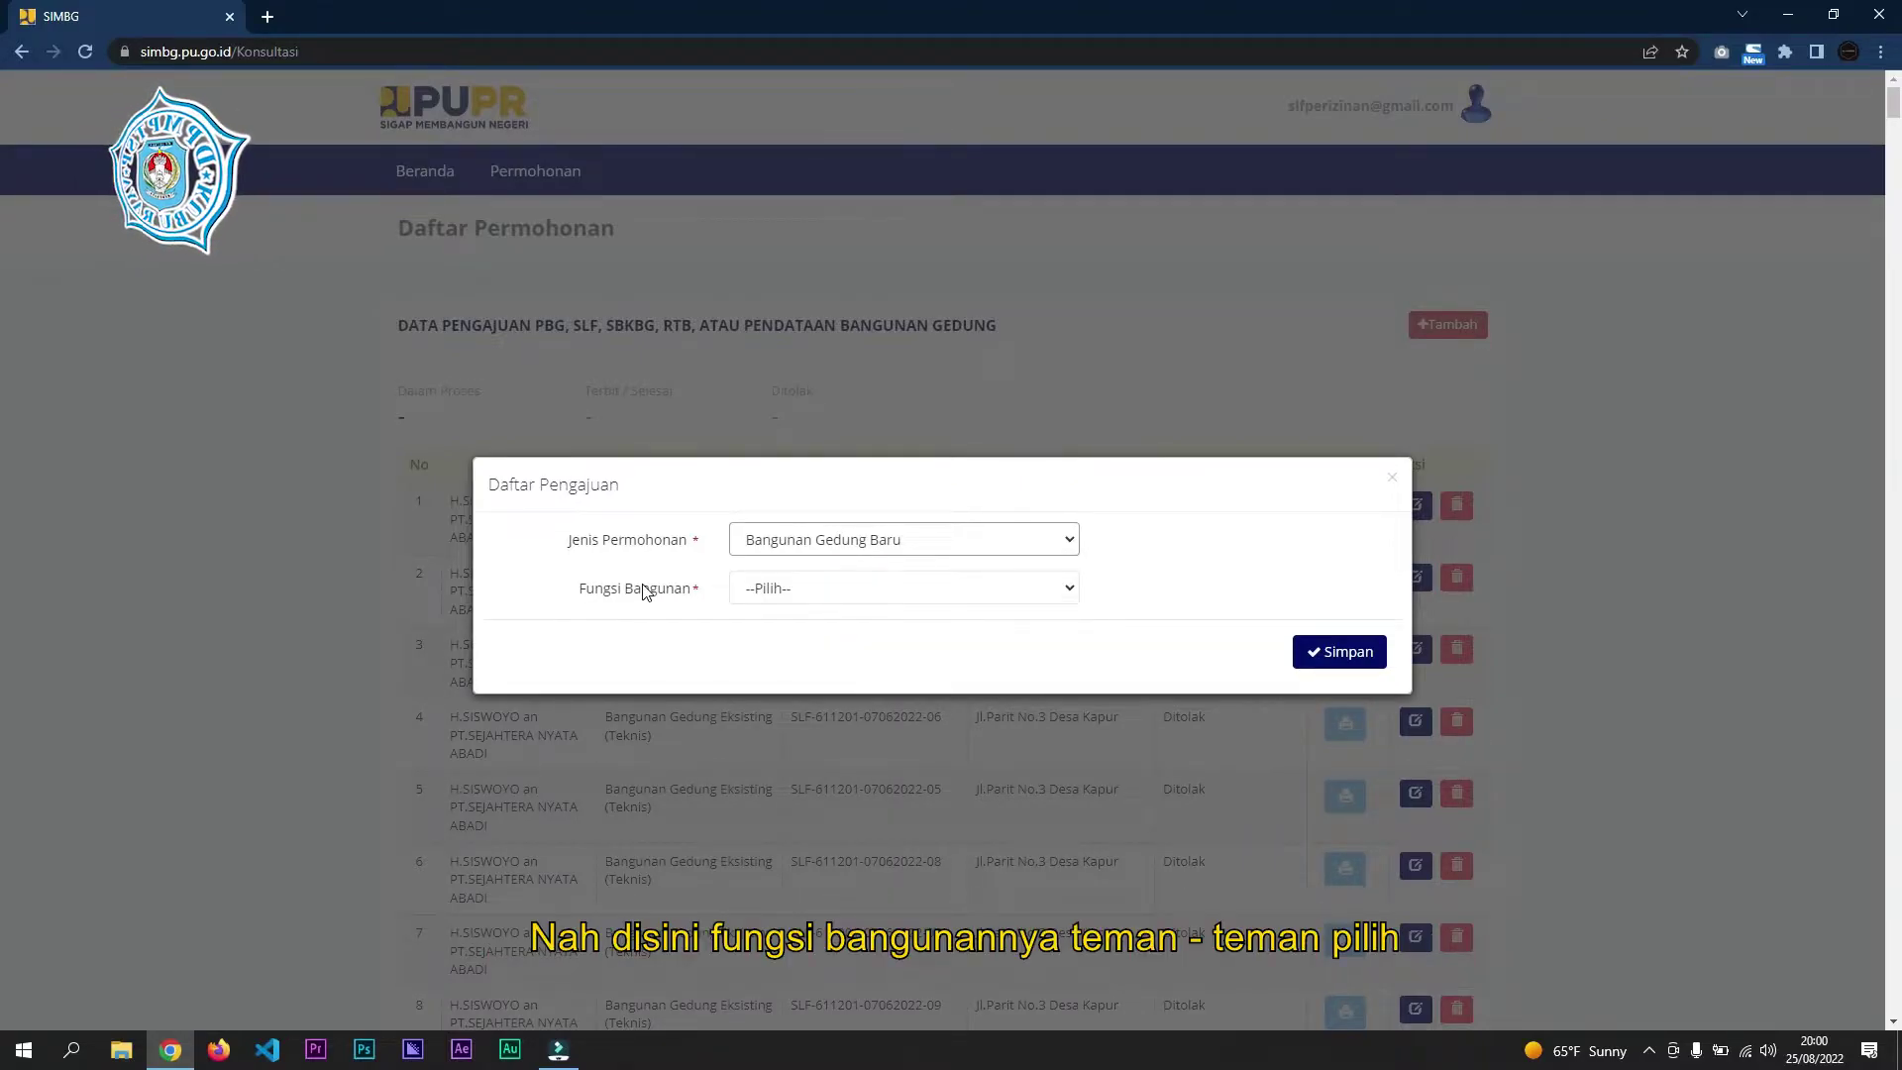
left_click(778, 590)
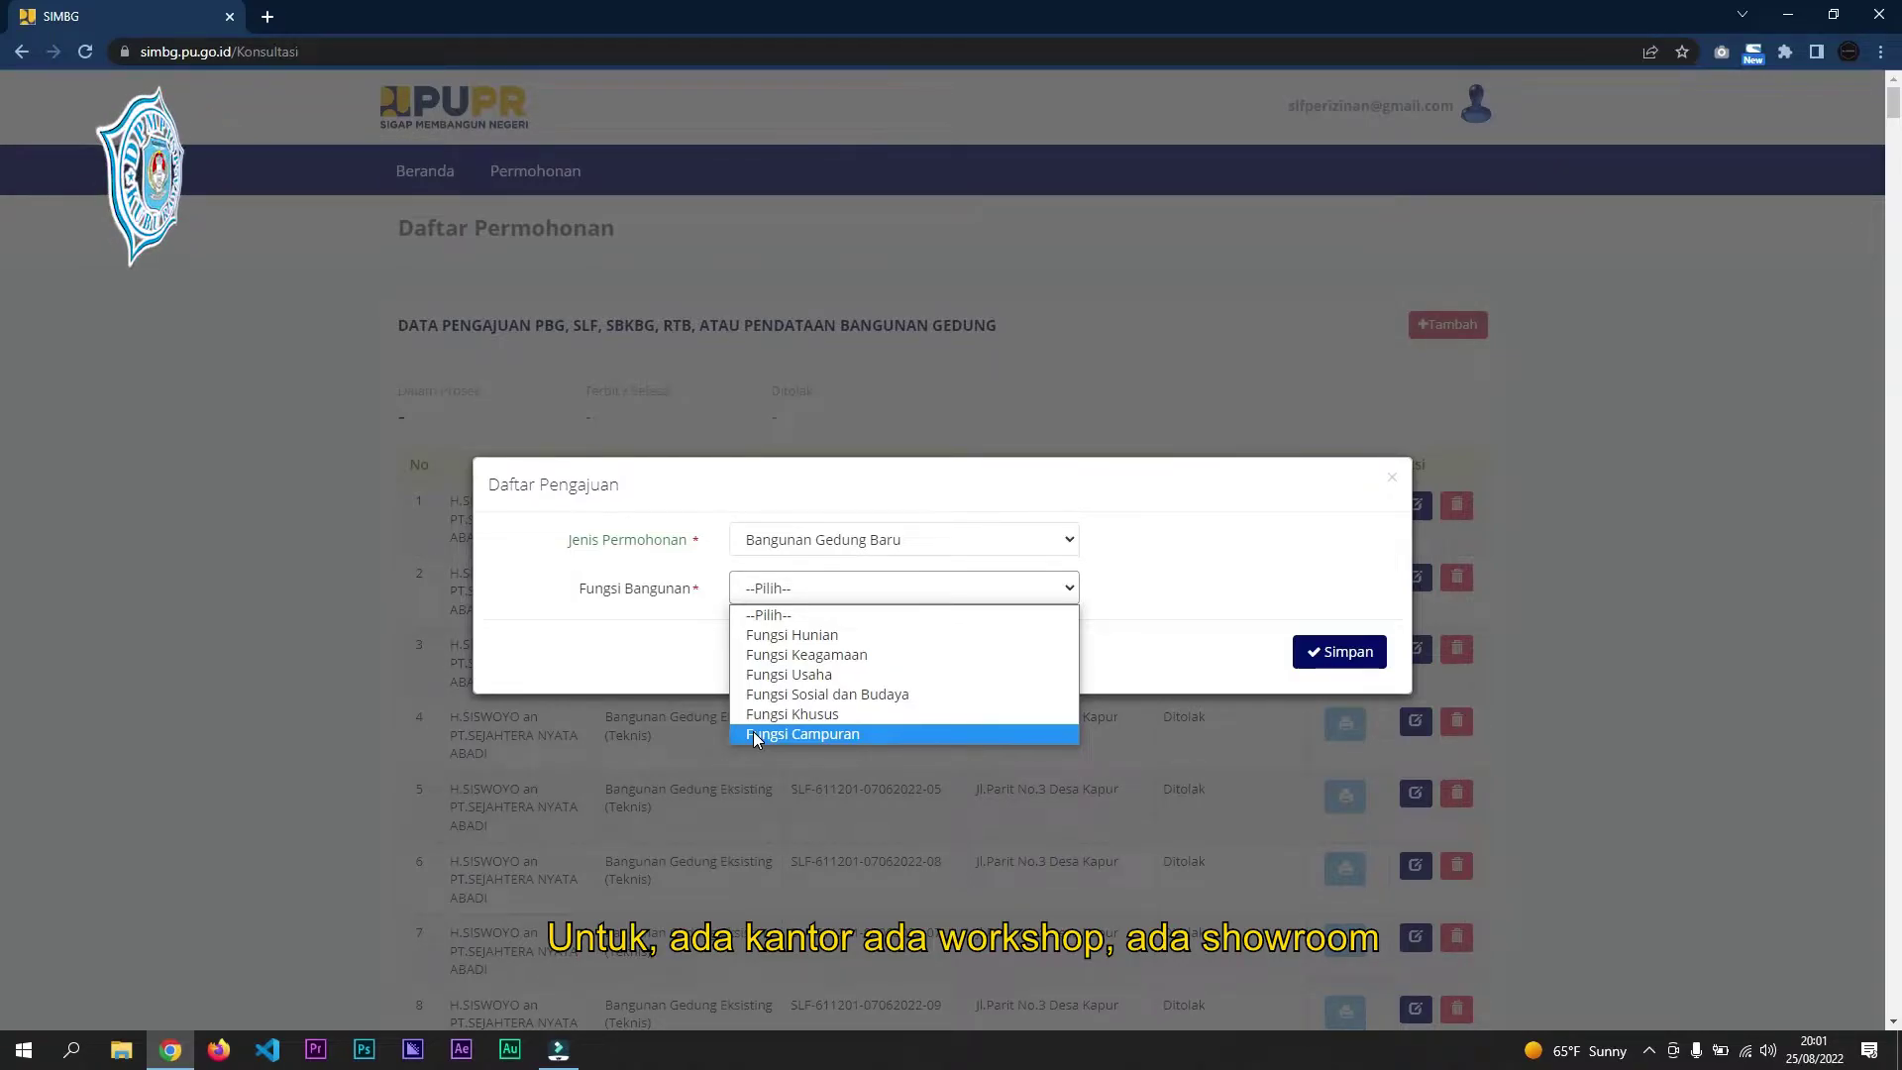
left_click(792, 635)
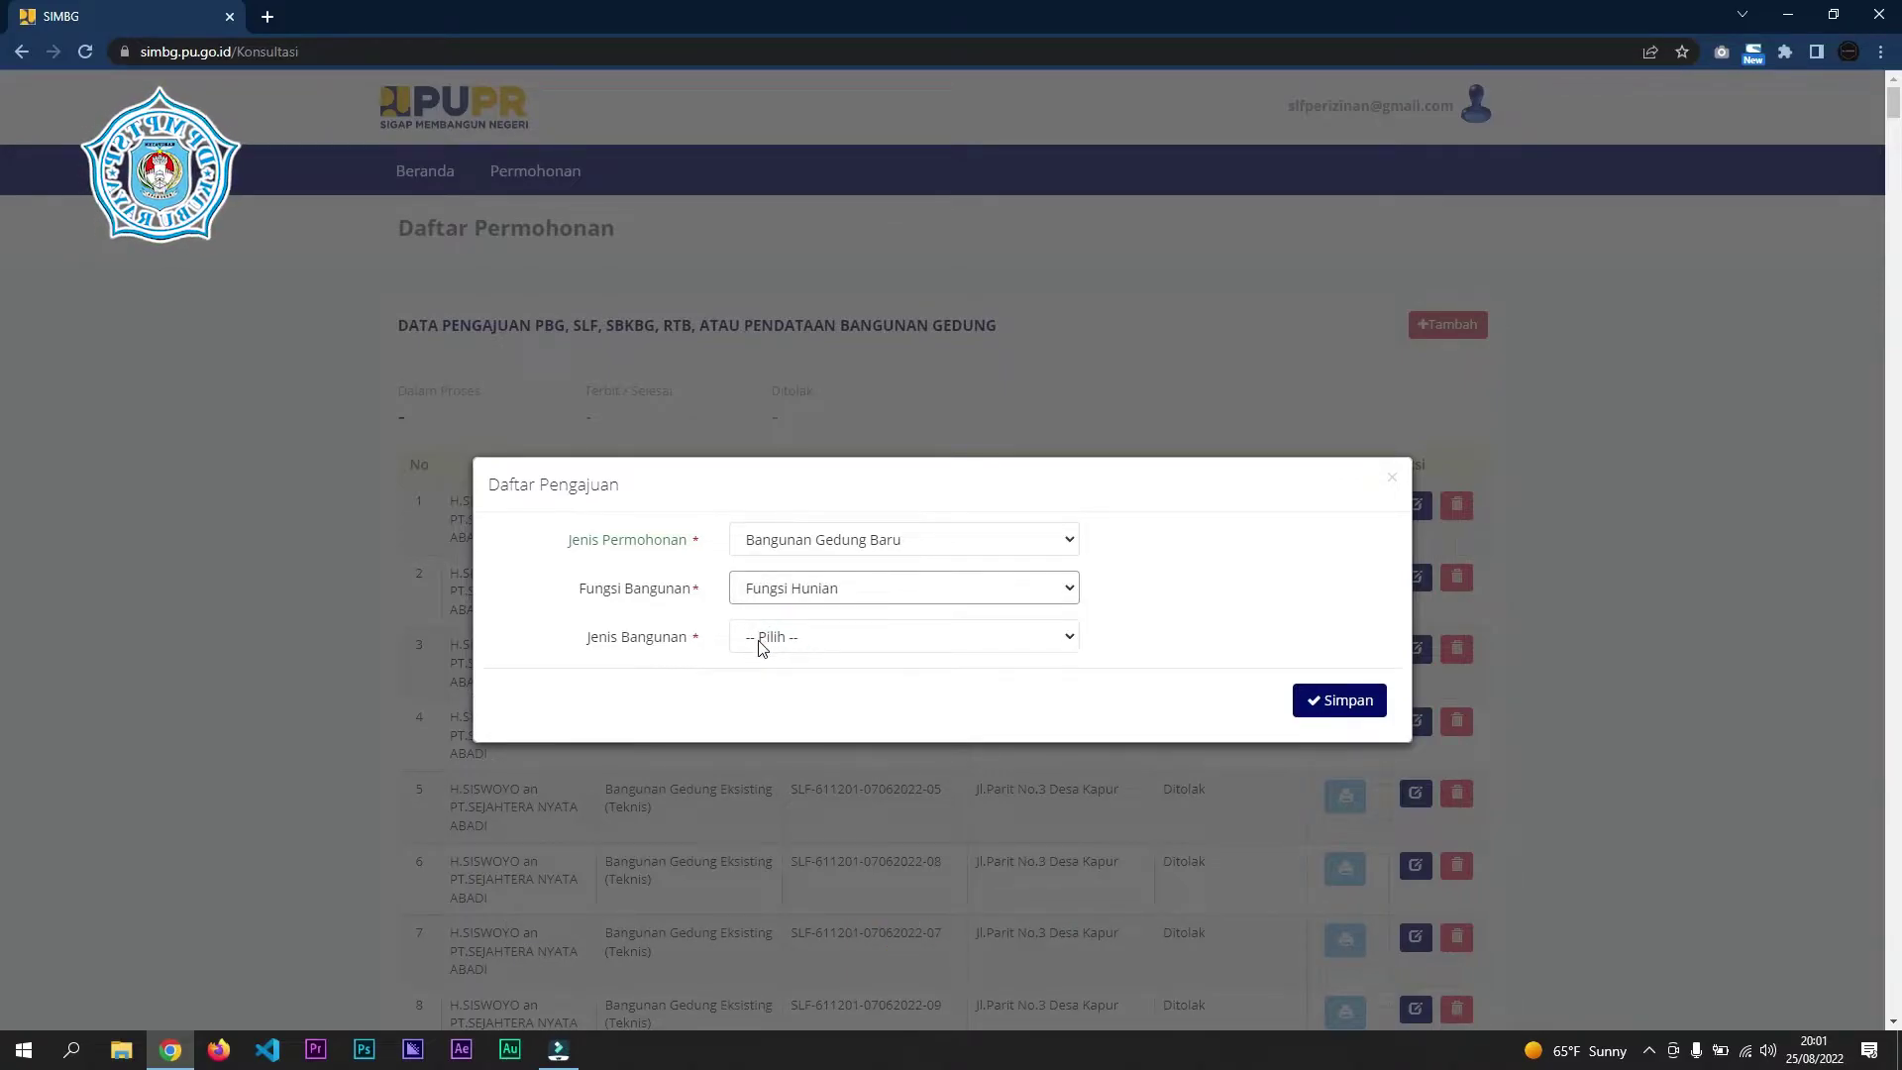
left_click(787, 641)
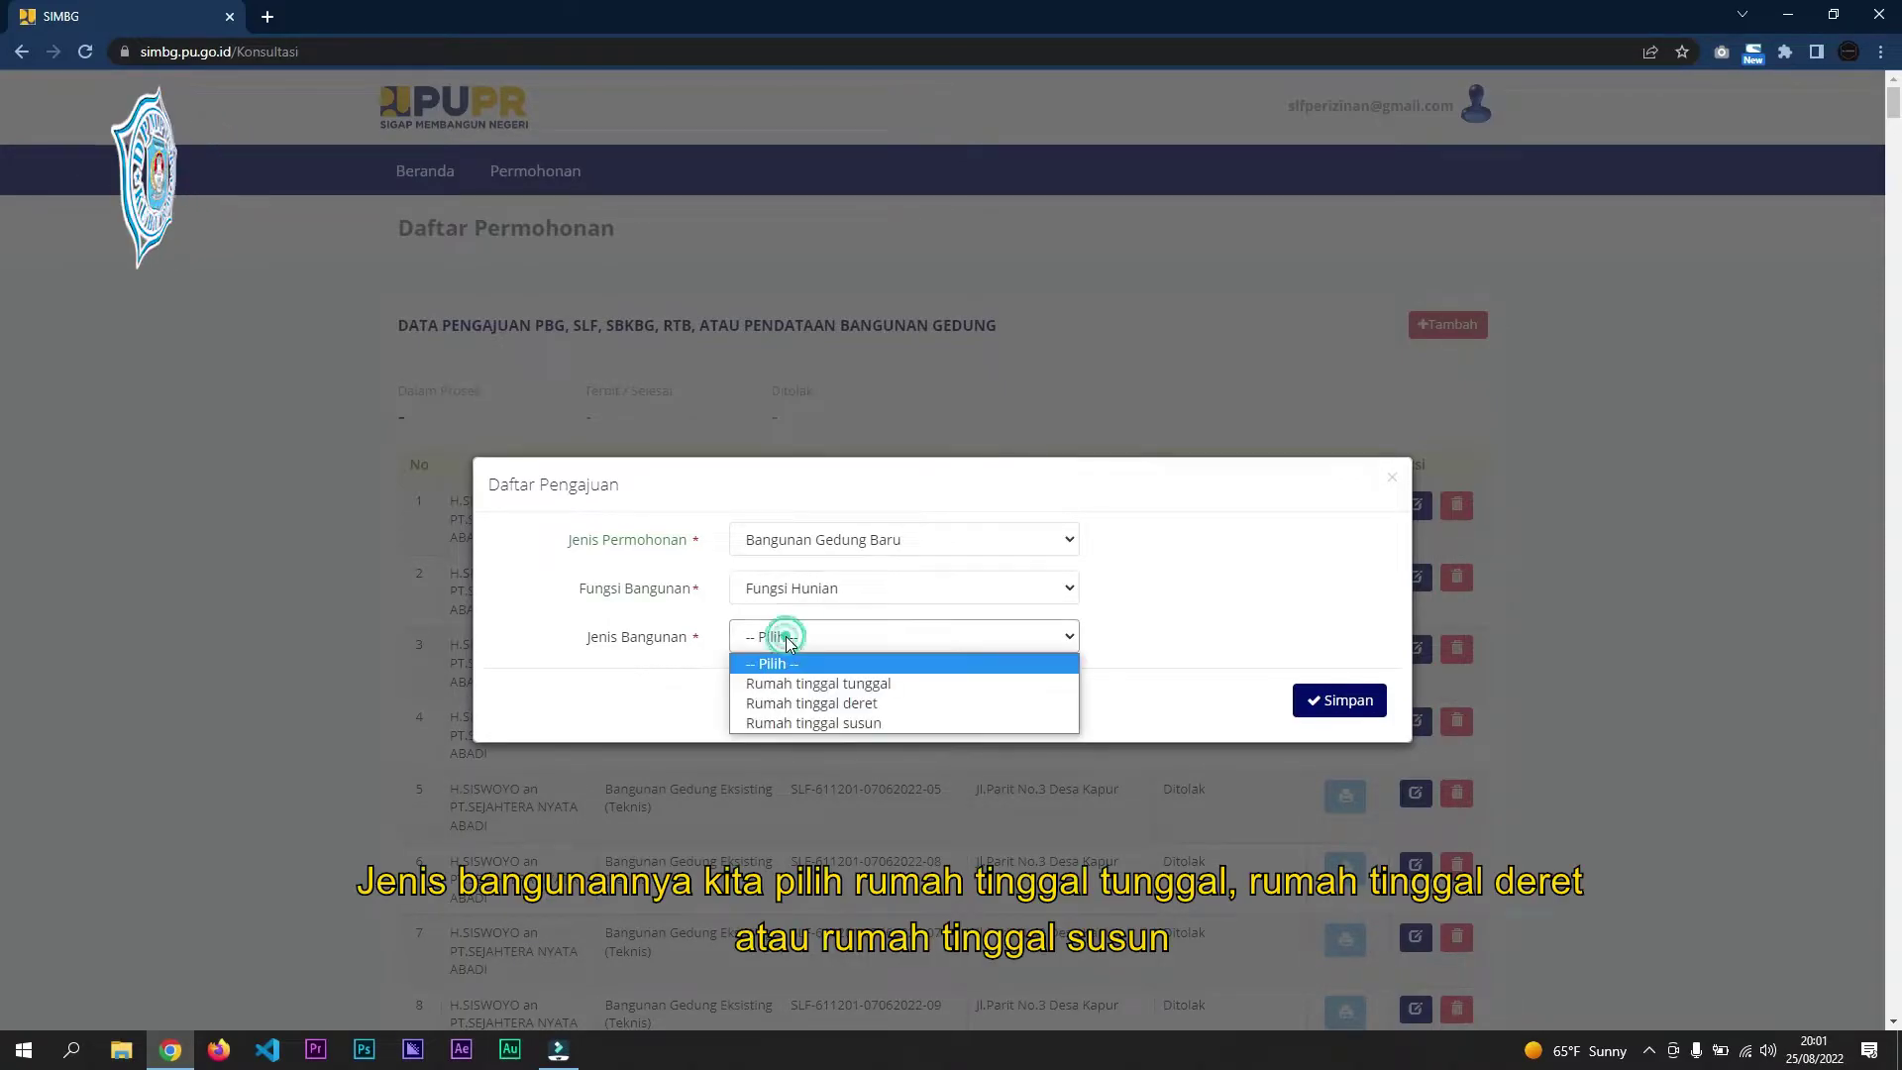
left_click(826, 684)
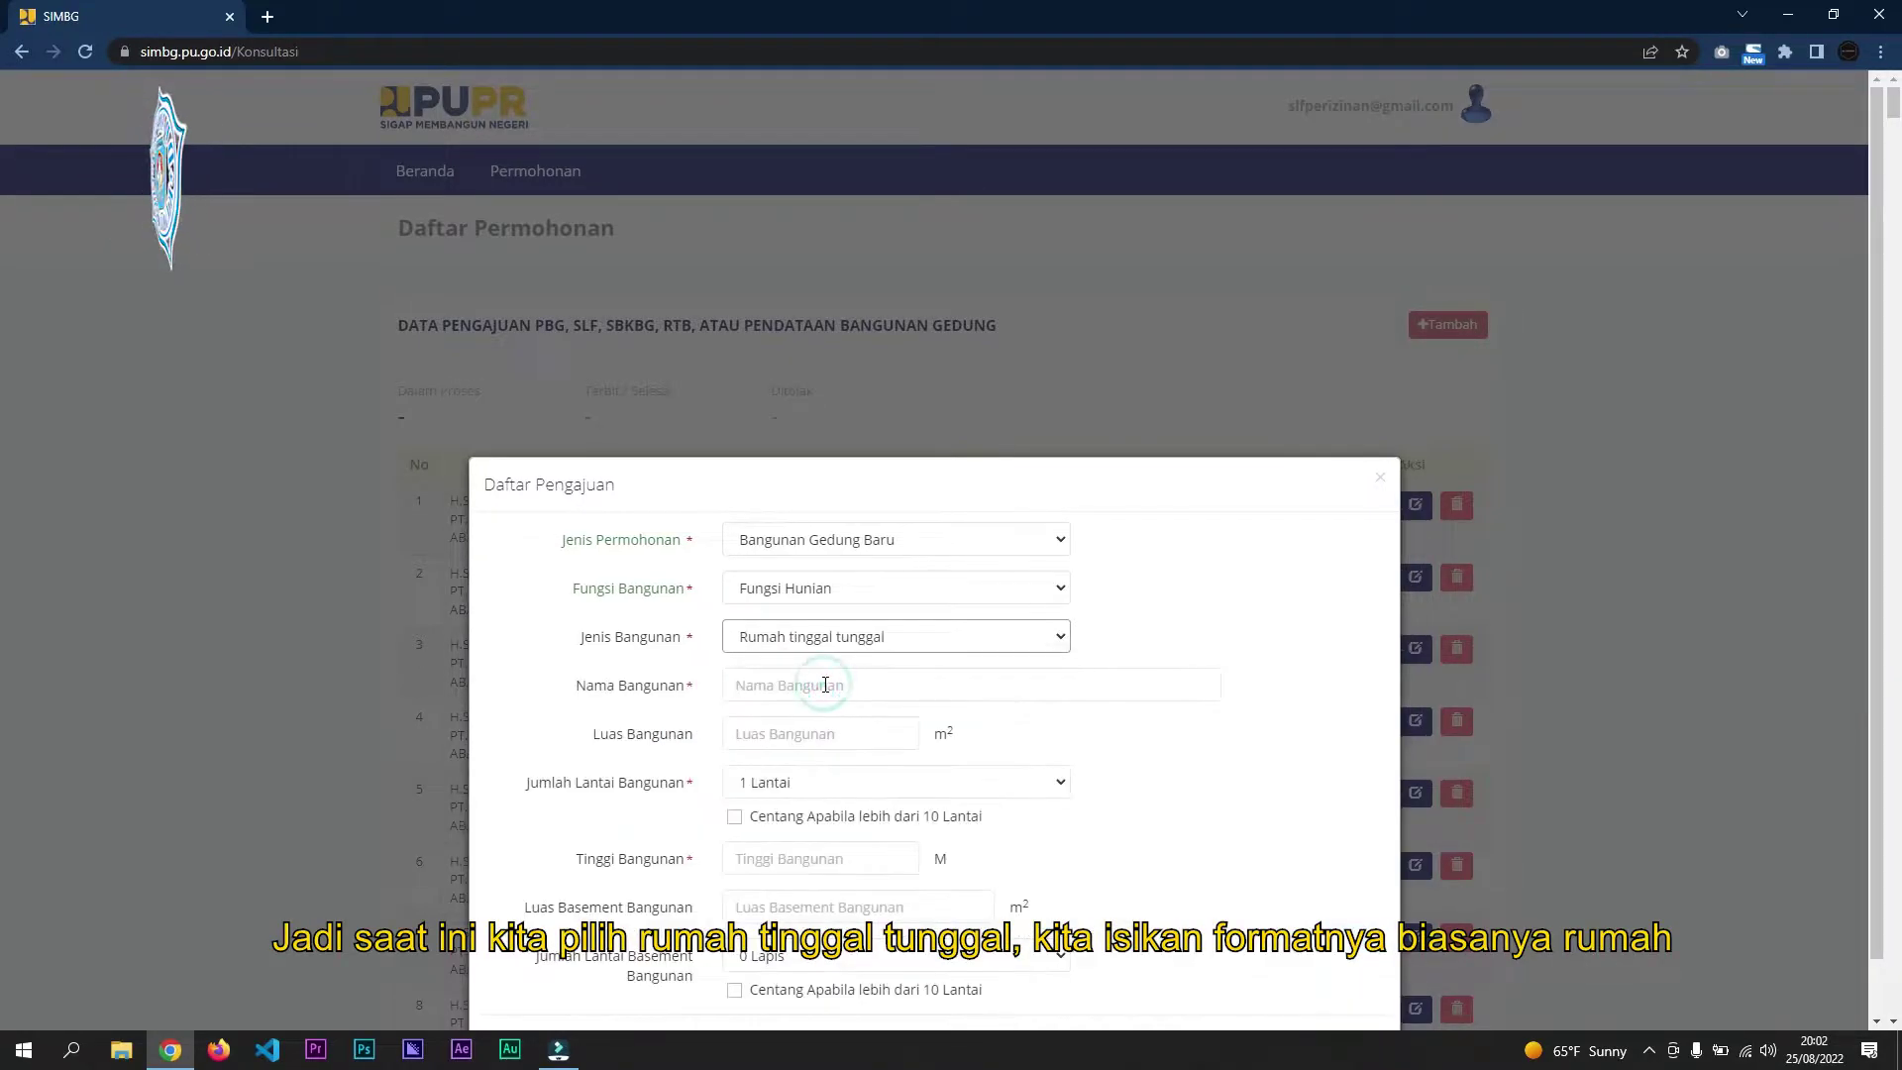
- Enter RUMAH TINGGAL 1 UNIT 1 LANTAI as the building name
left_click(806, 684)
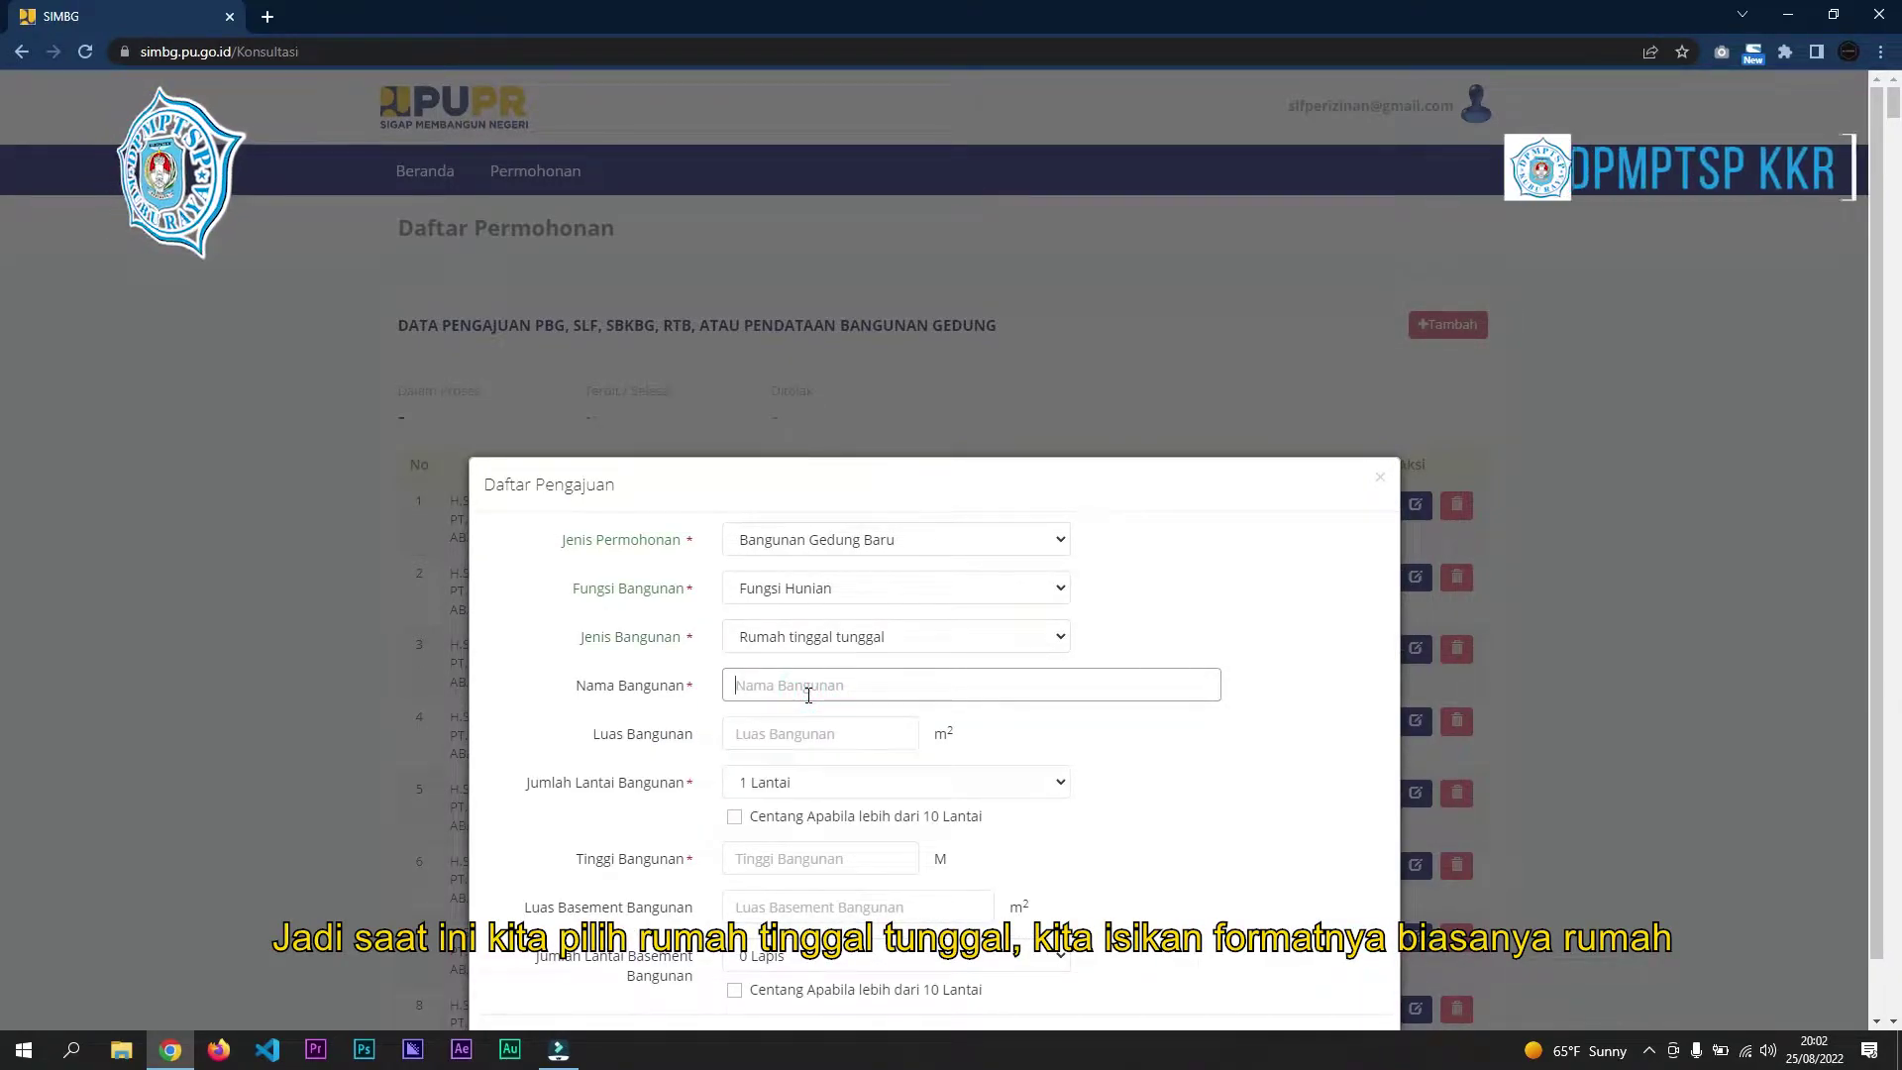
type("ru")
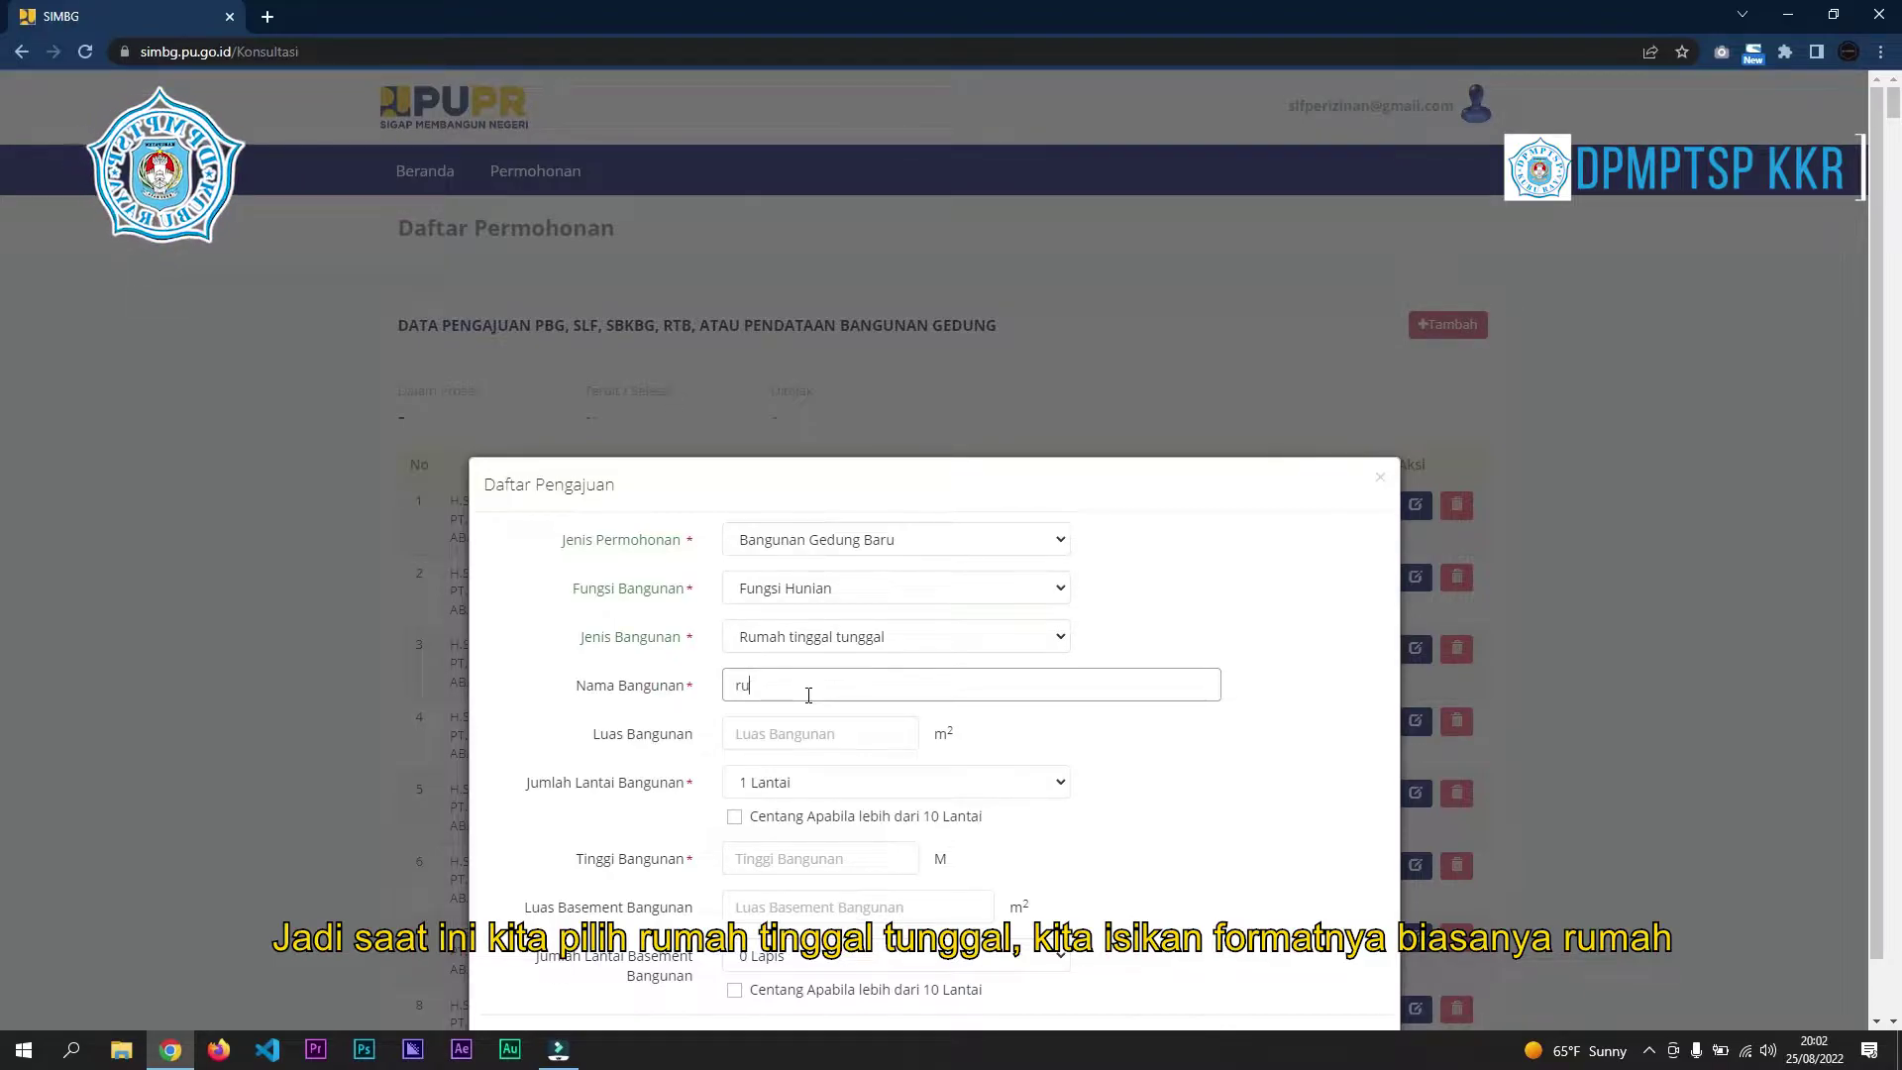
key("BackSpace")
key("BackSpace")
type("RUMAH")
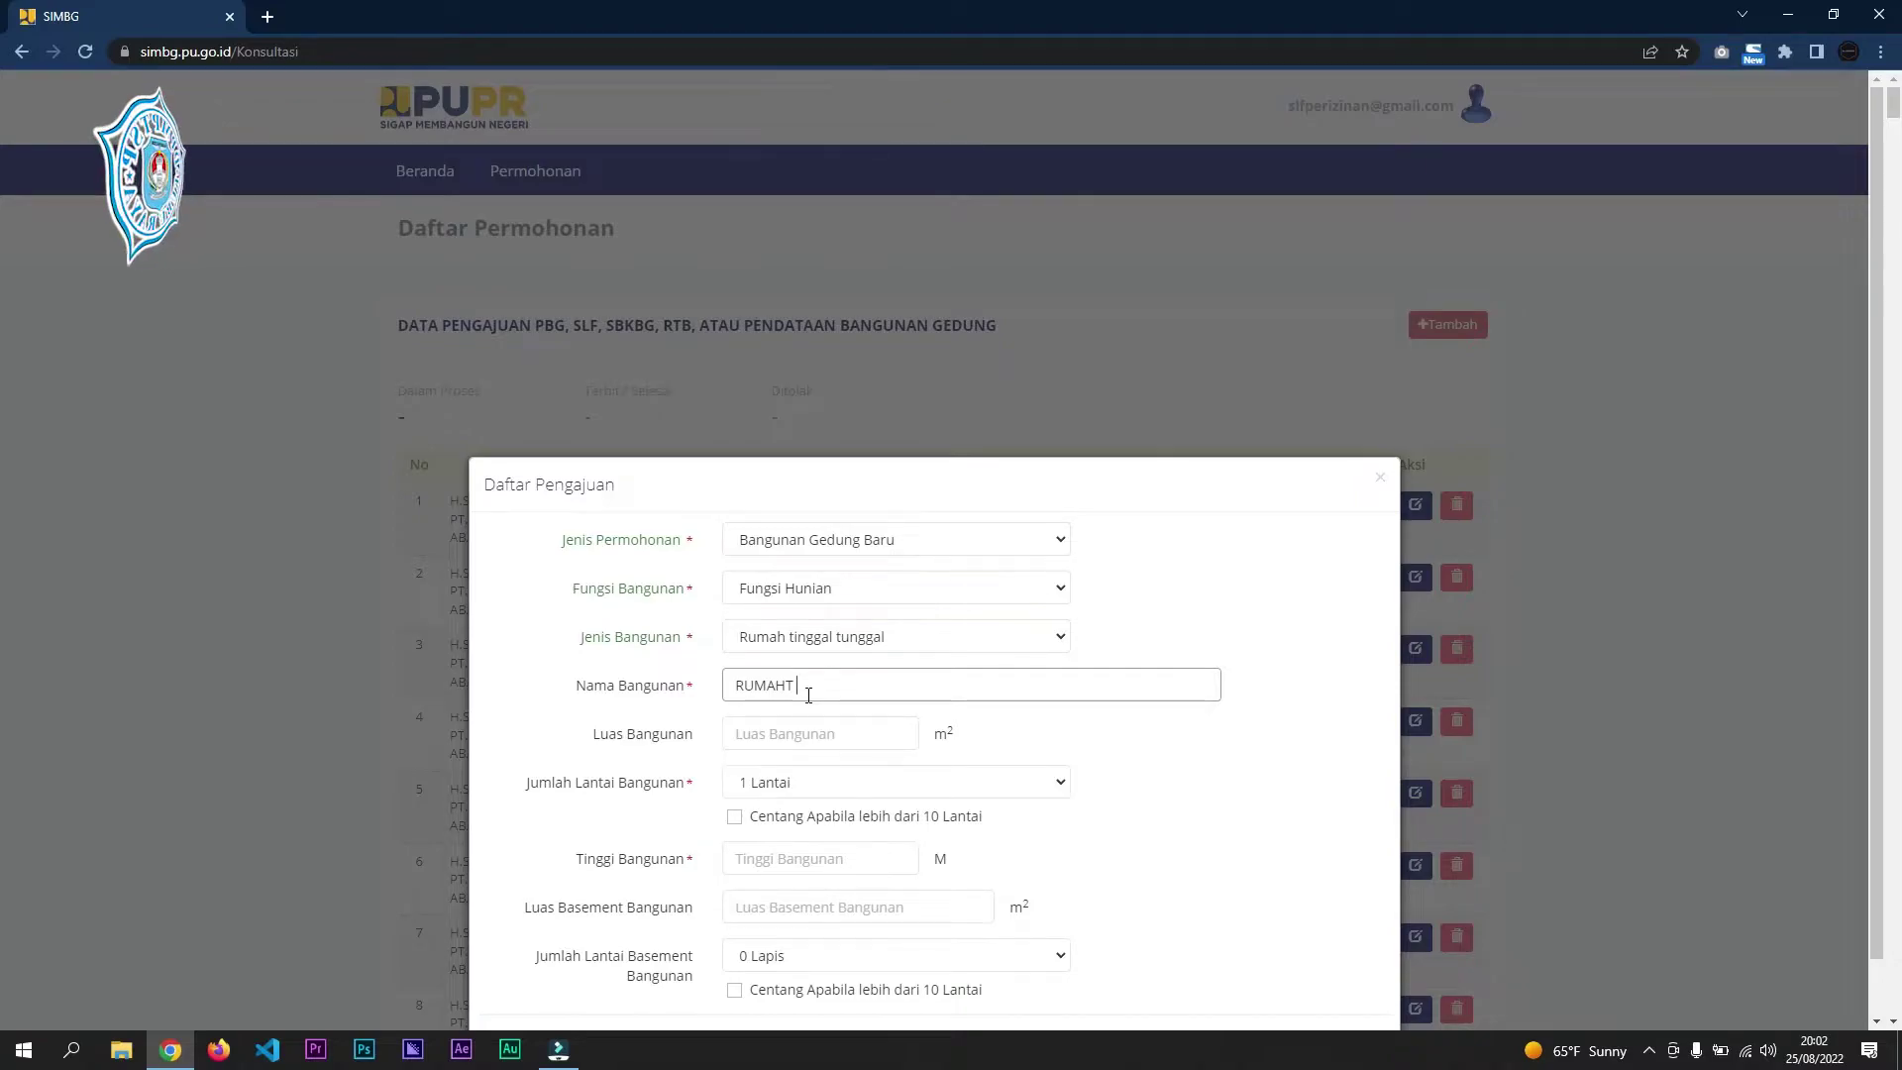
type(" TINGGAL")
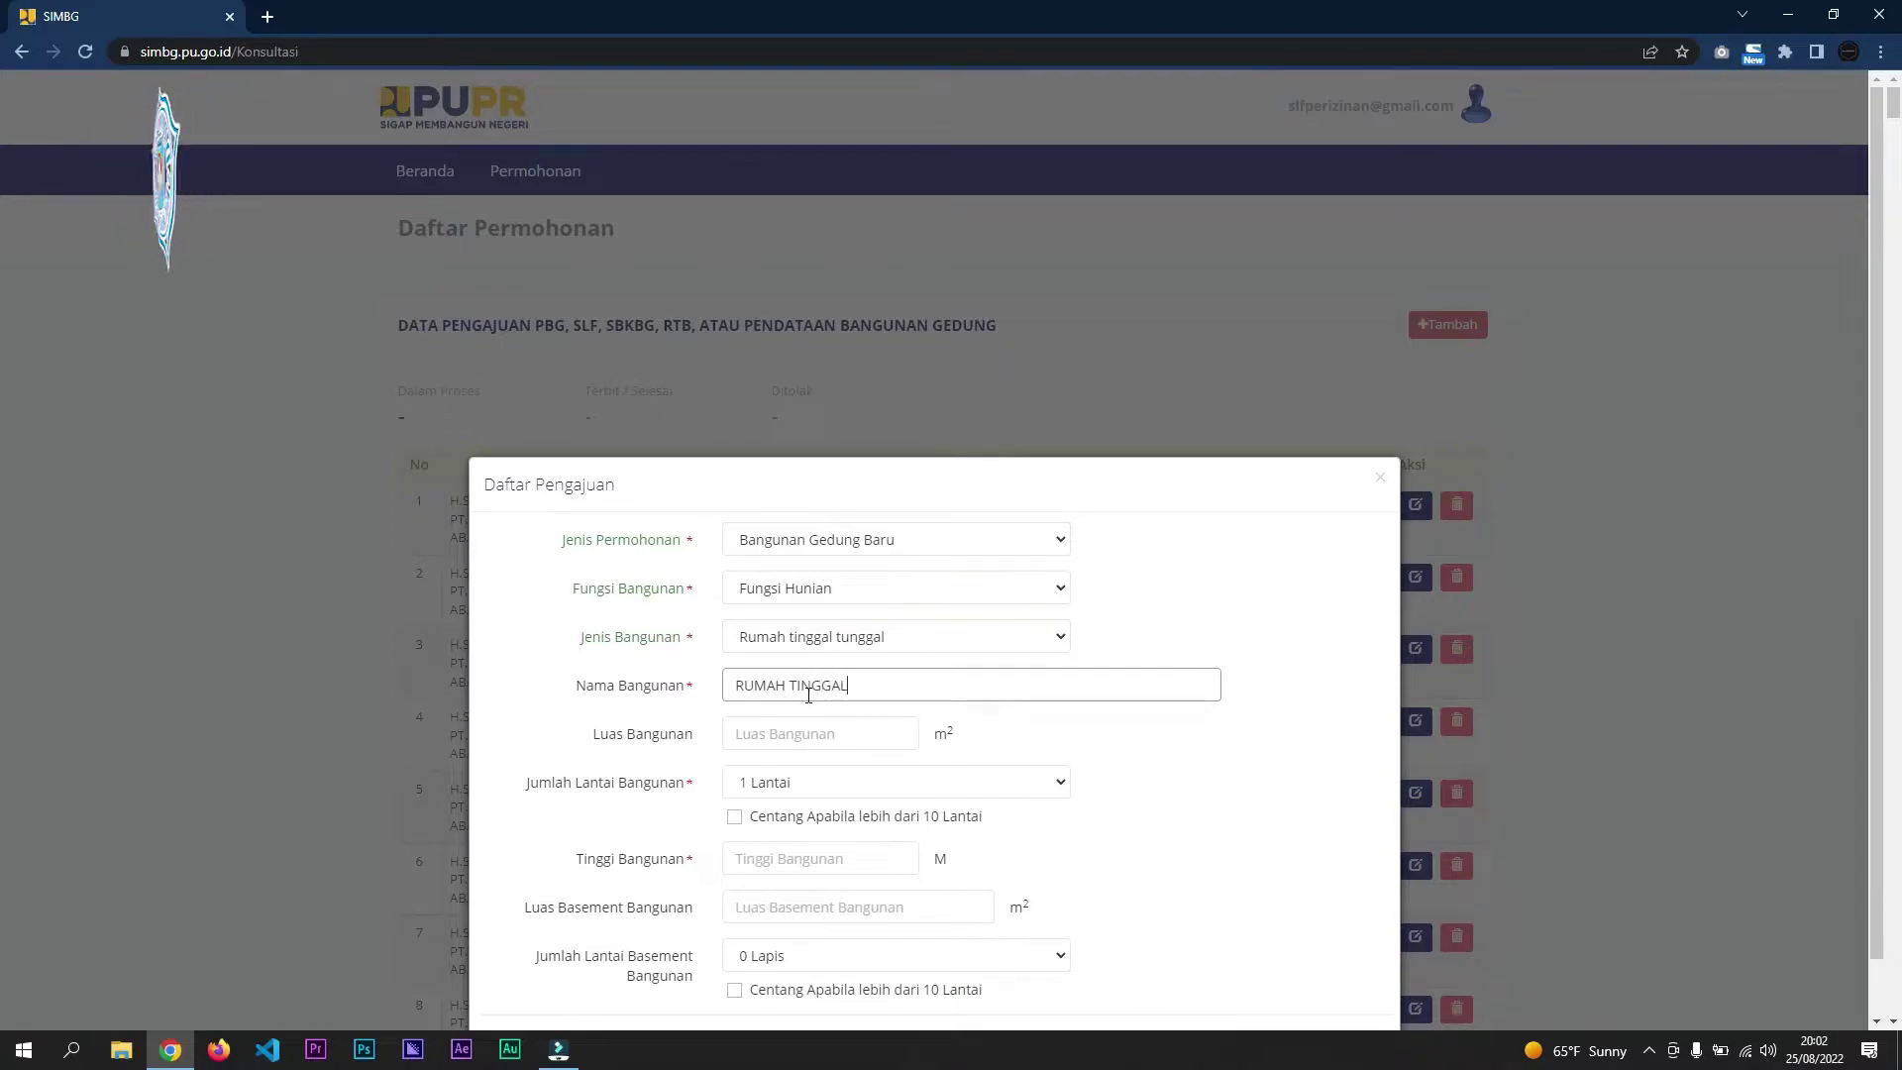
type(" 1 UNIT")
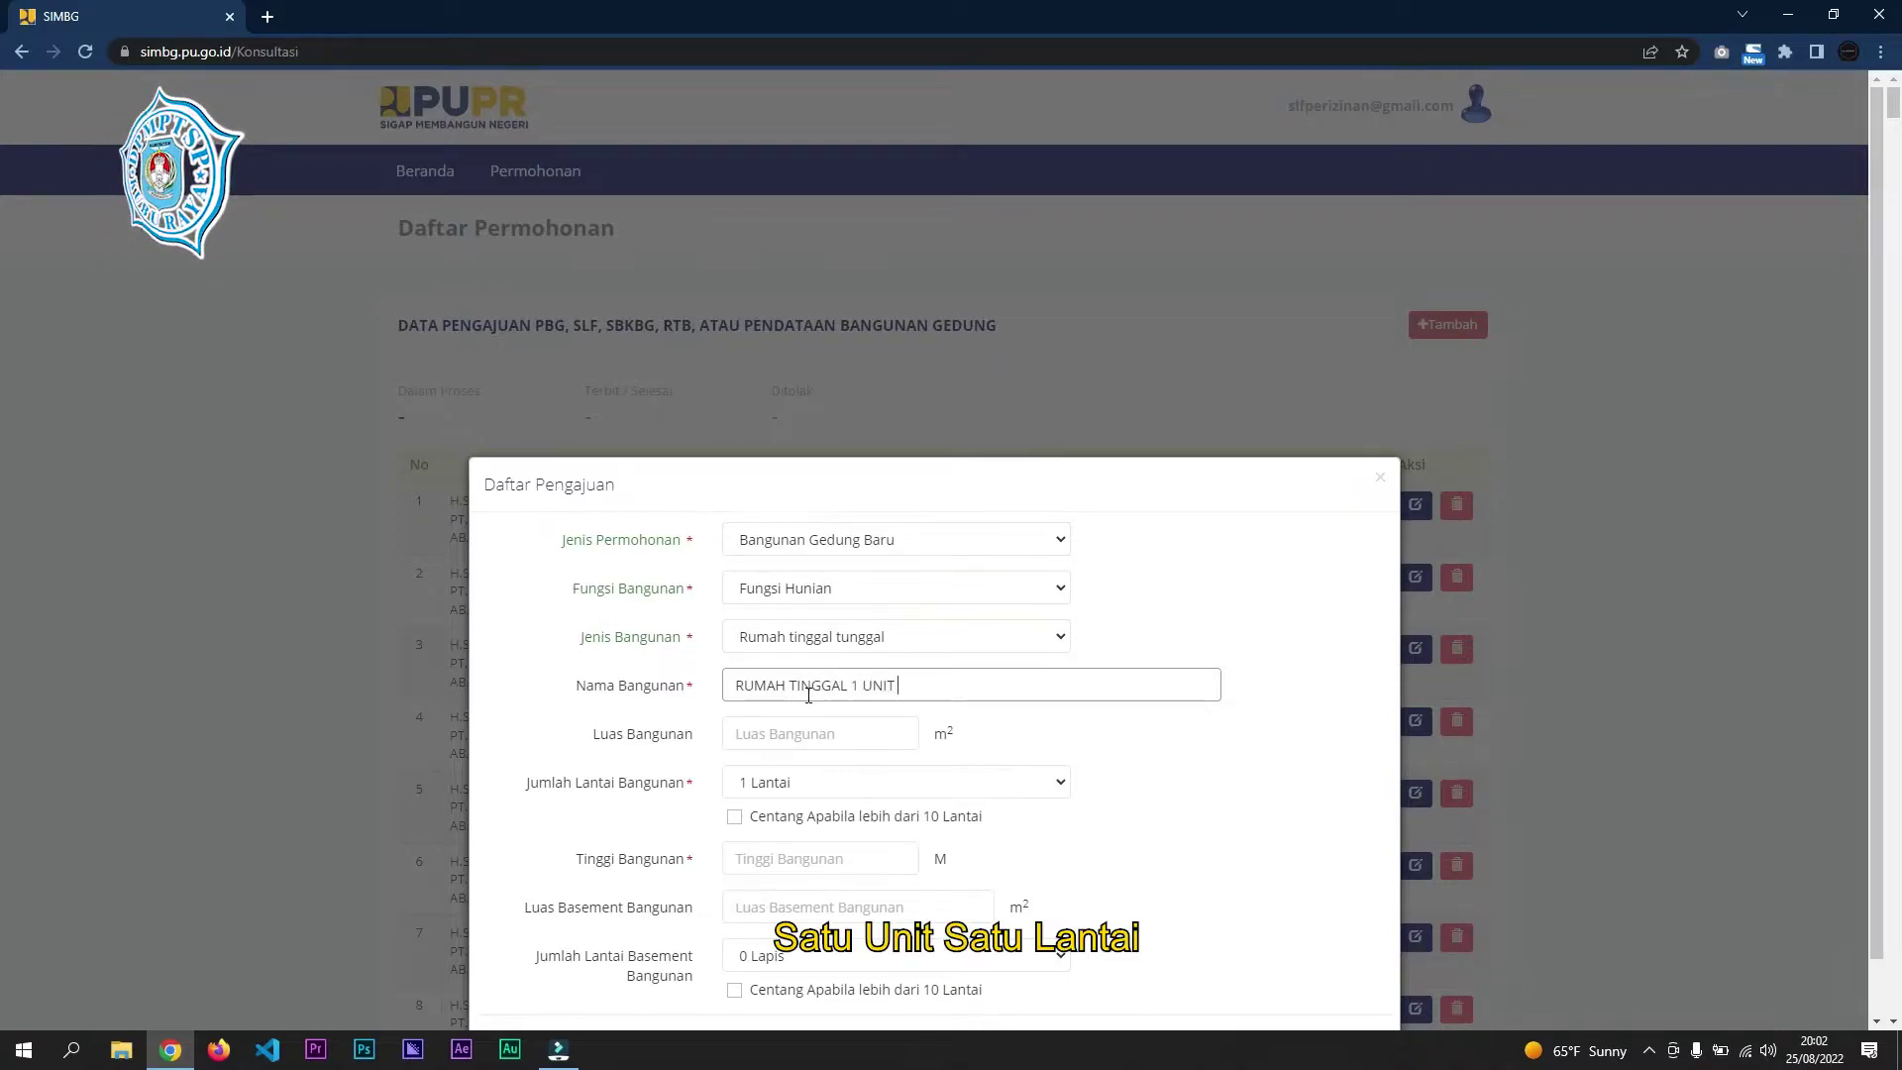
type(" 1 LA")
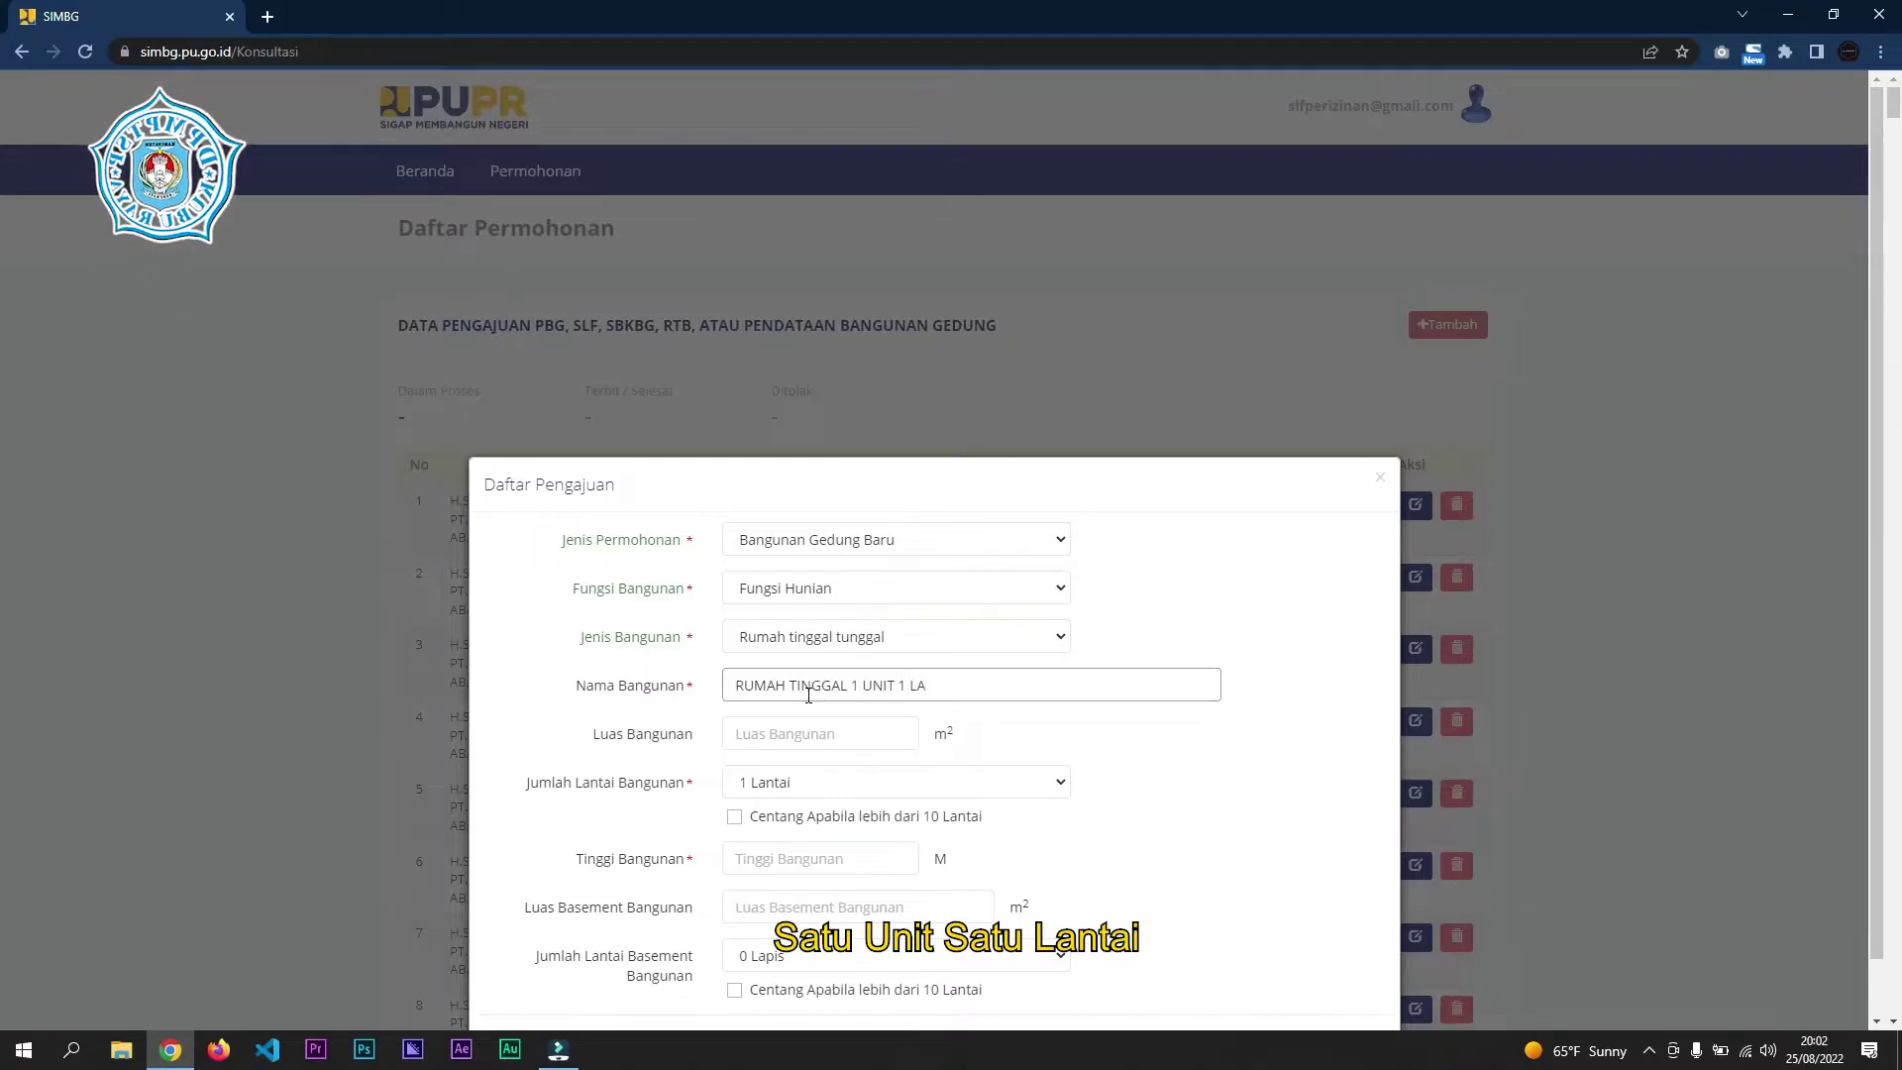
type("NTAI")
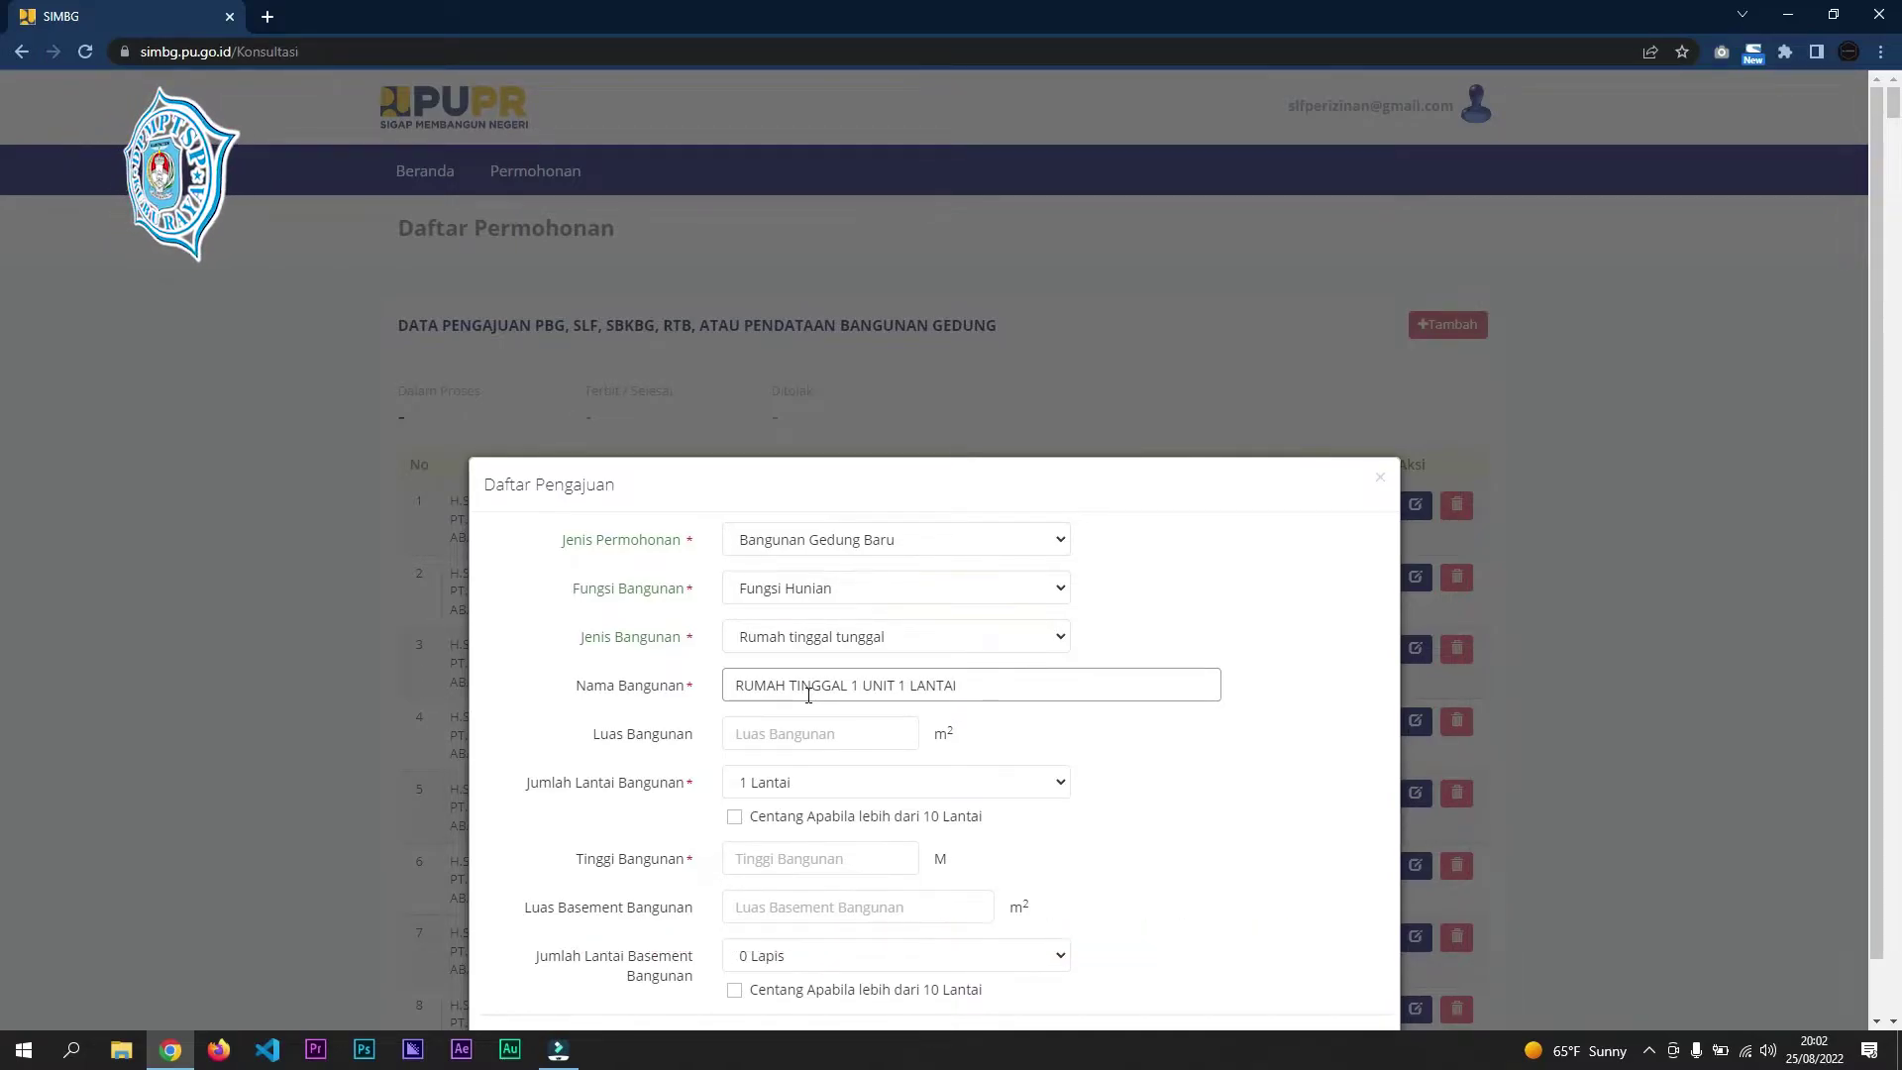
- Set the building area to 36 m² and the number of floors to 1 Lantai
left_click(774, 730)
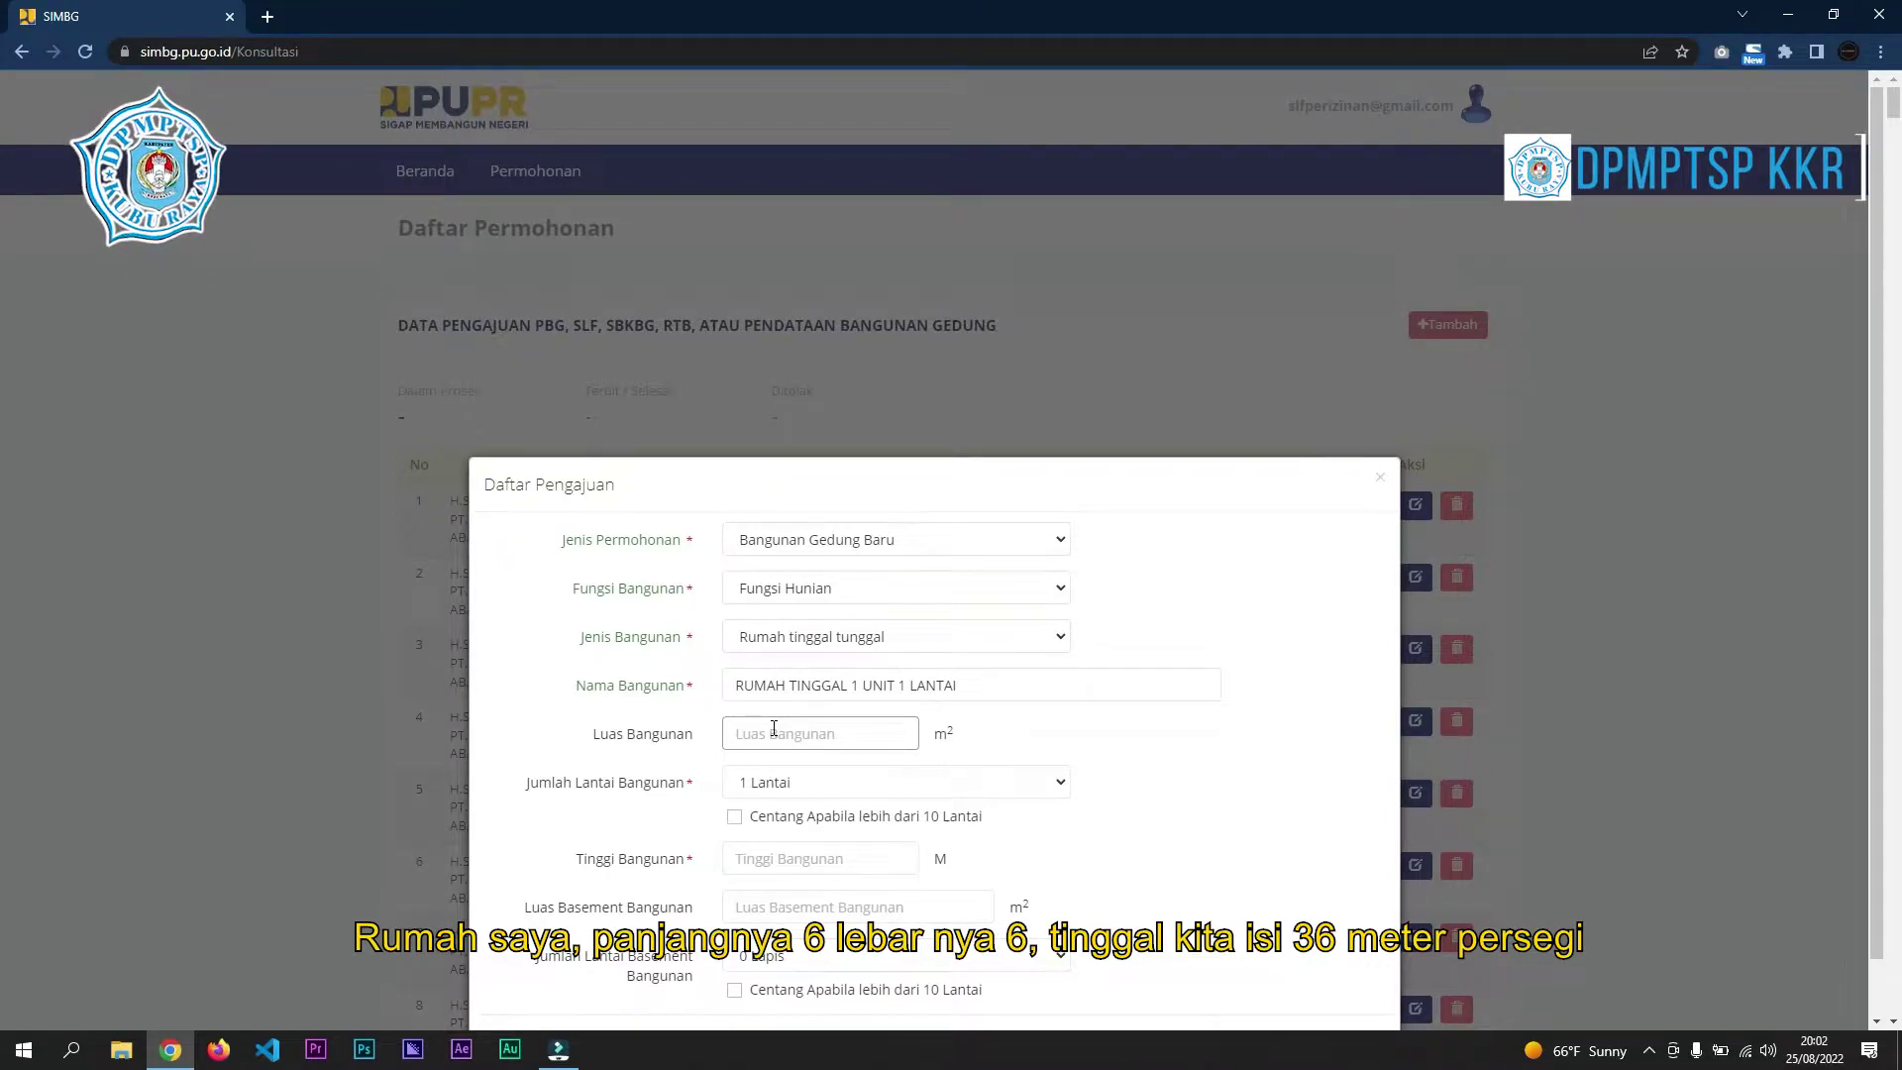
type("36")
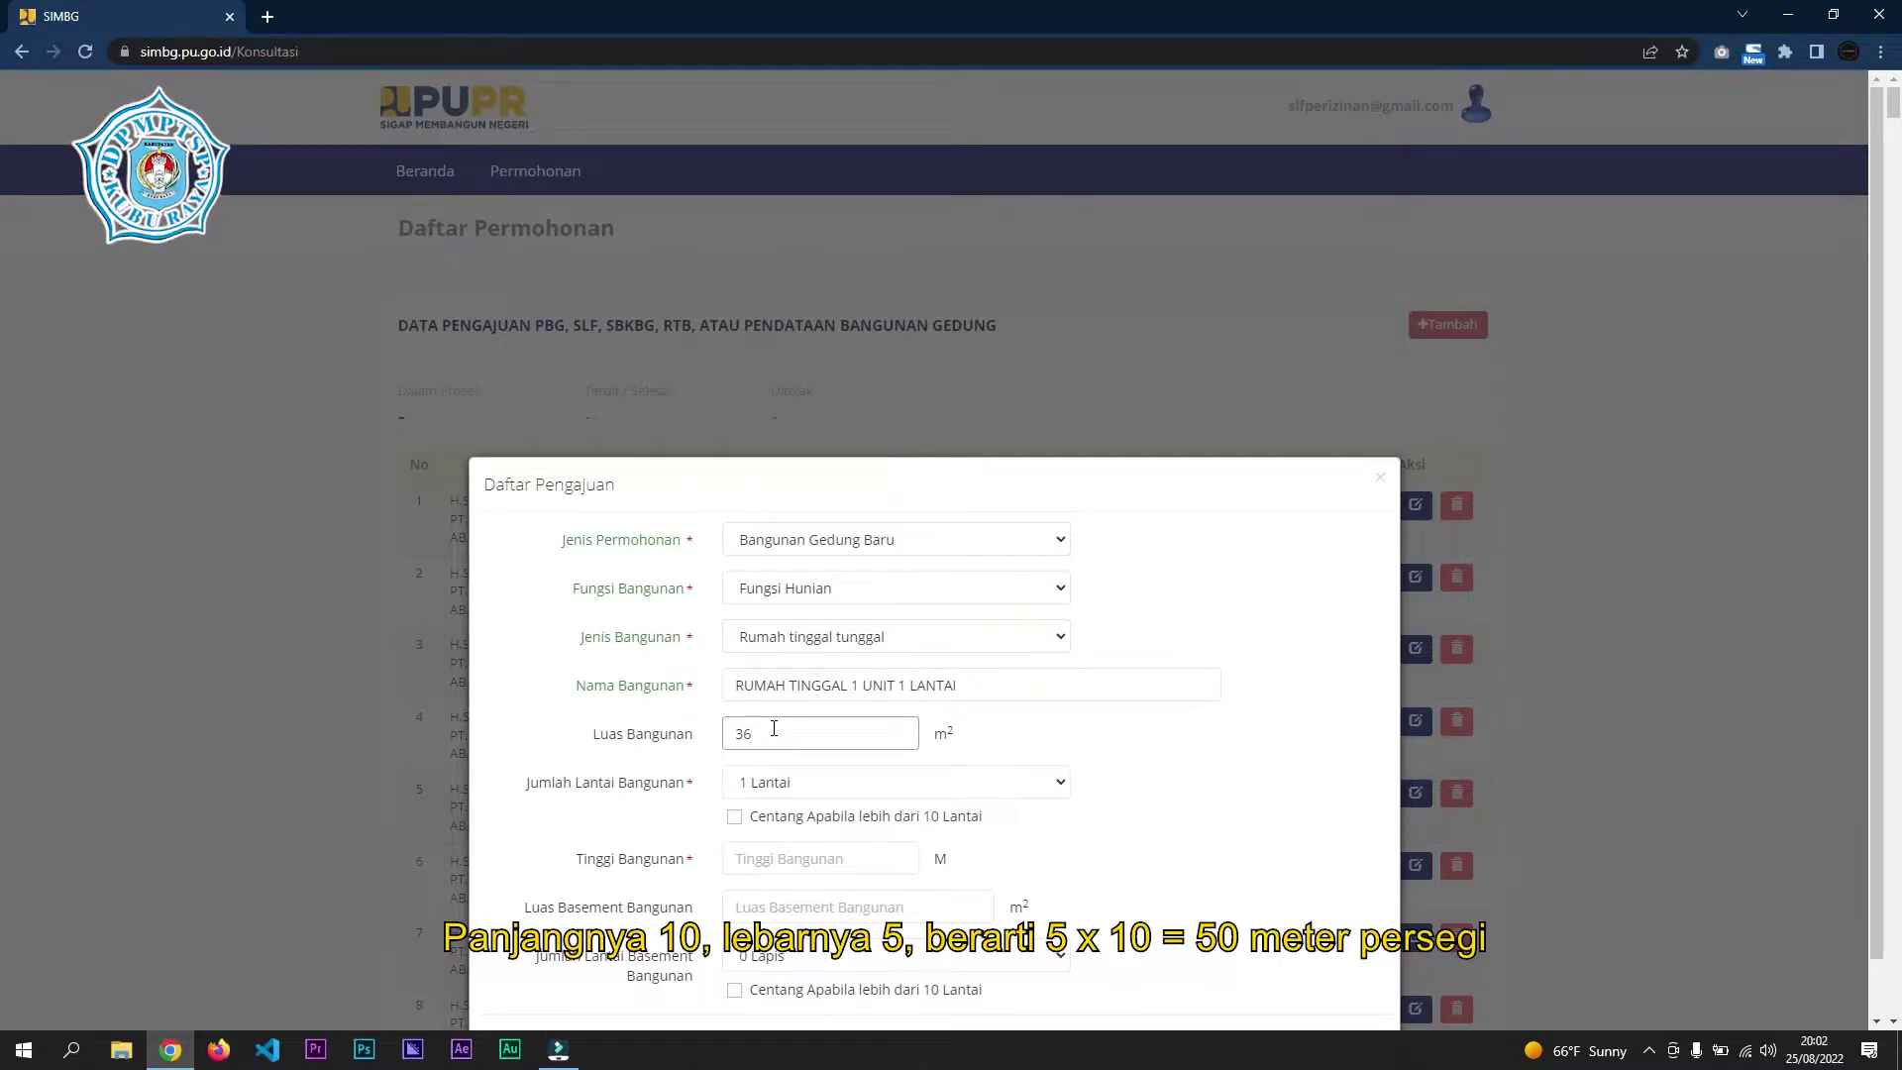
left_click(802, 784)
left_click(802, 784)
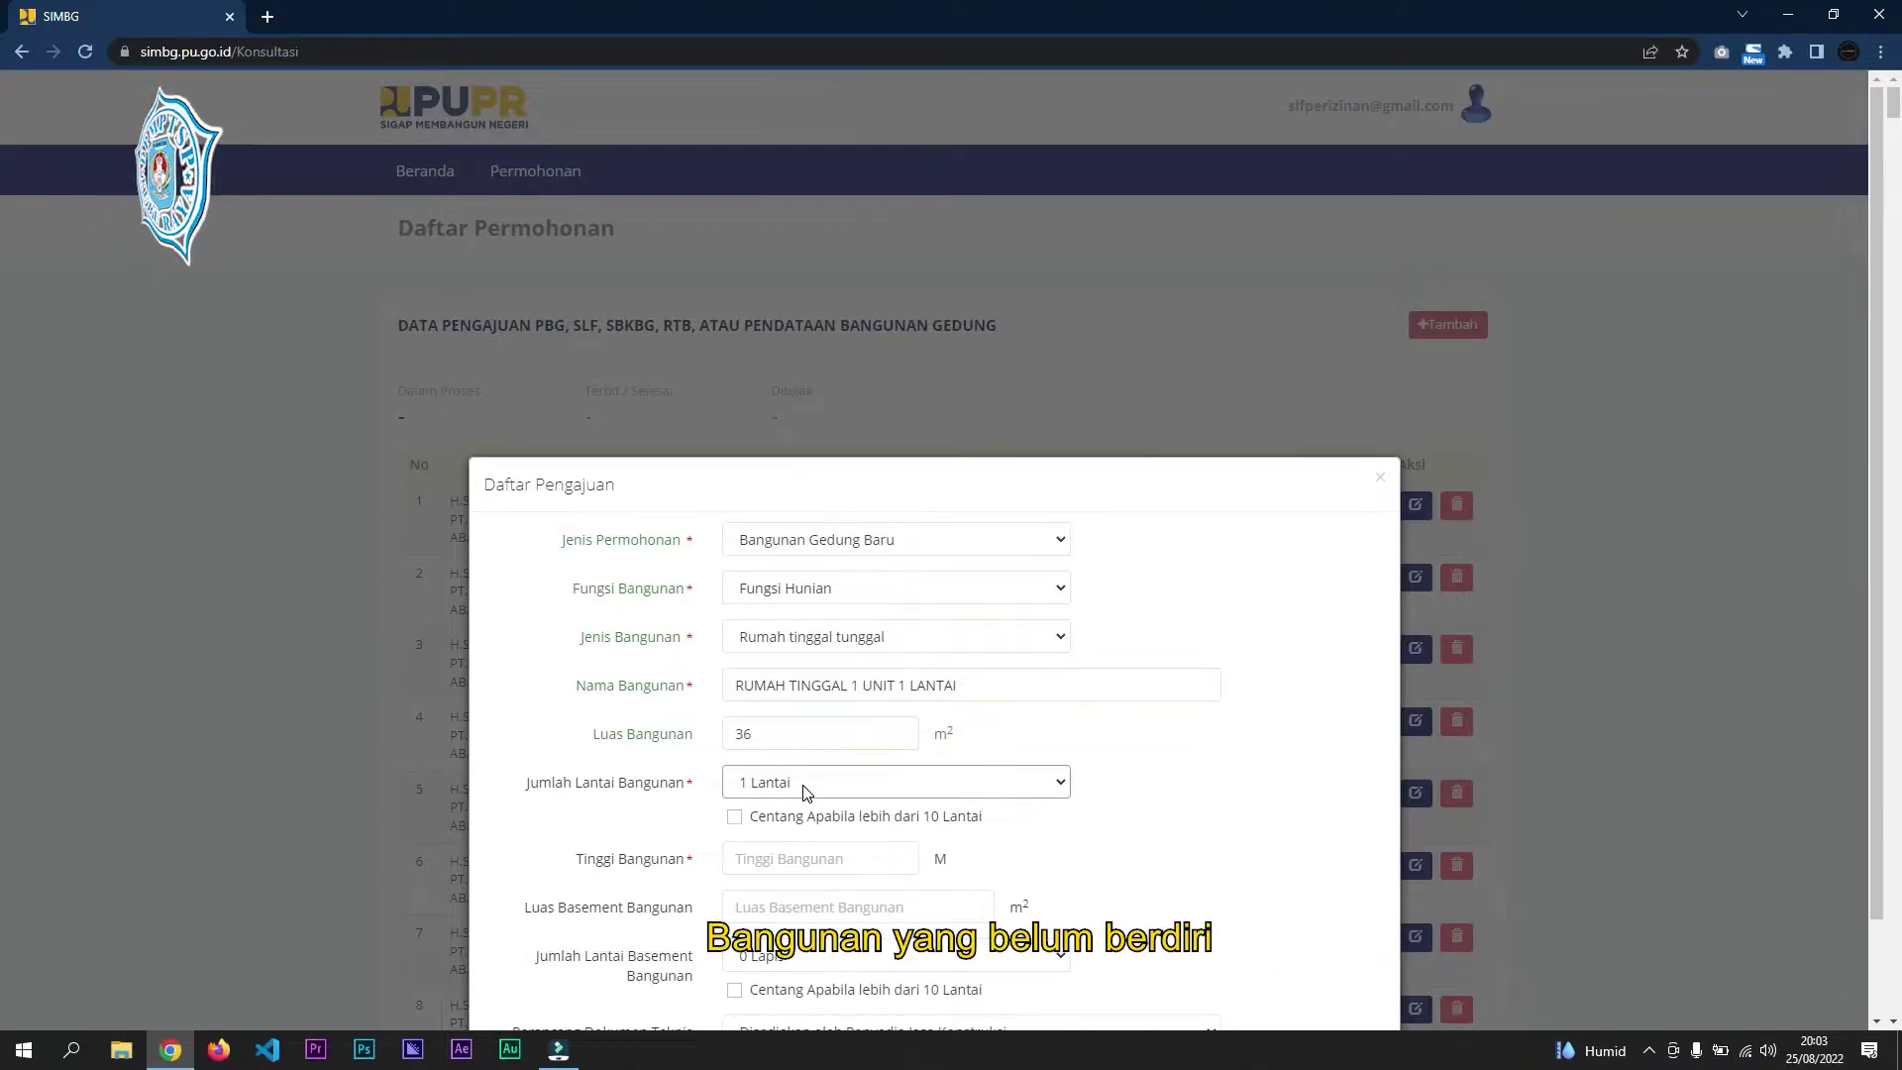
- Set the building height to 5 m, with a basement area of 0 m² and 0 Lapis basement floors
left_click(840, 858)
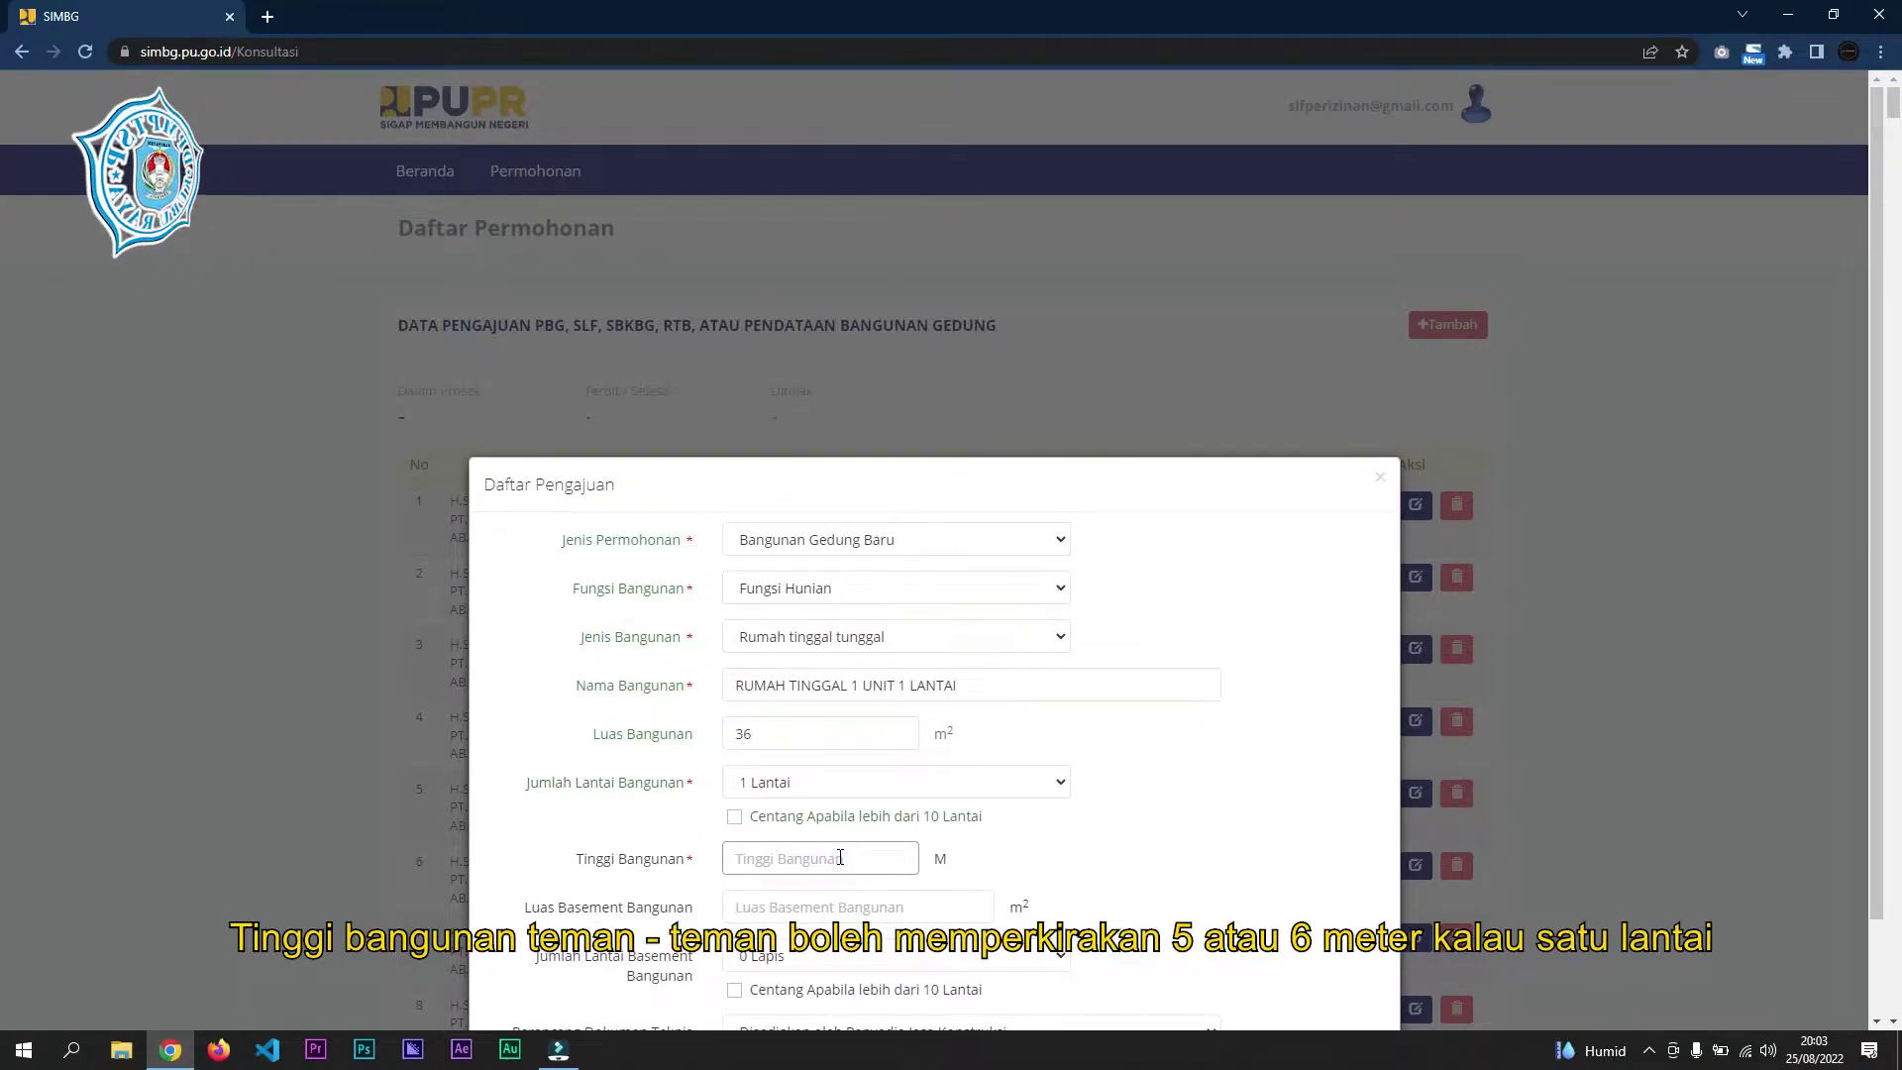
type("5")
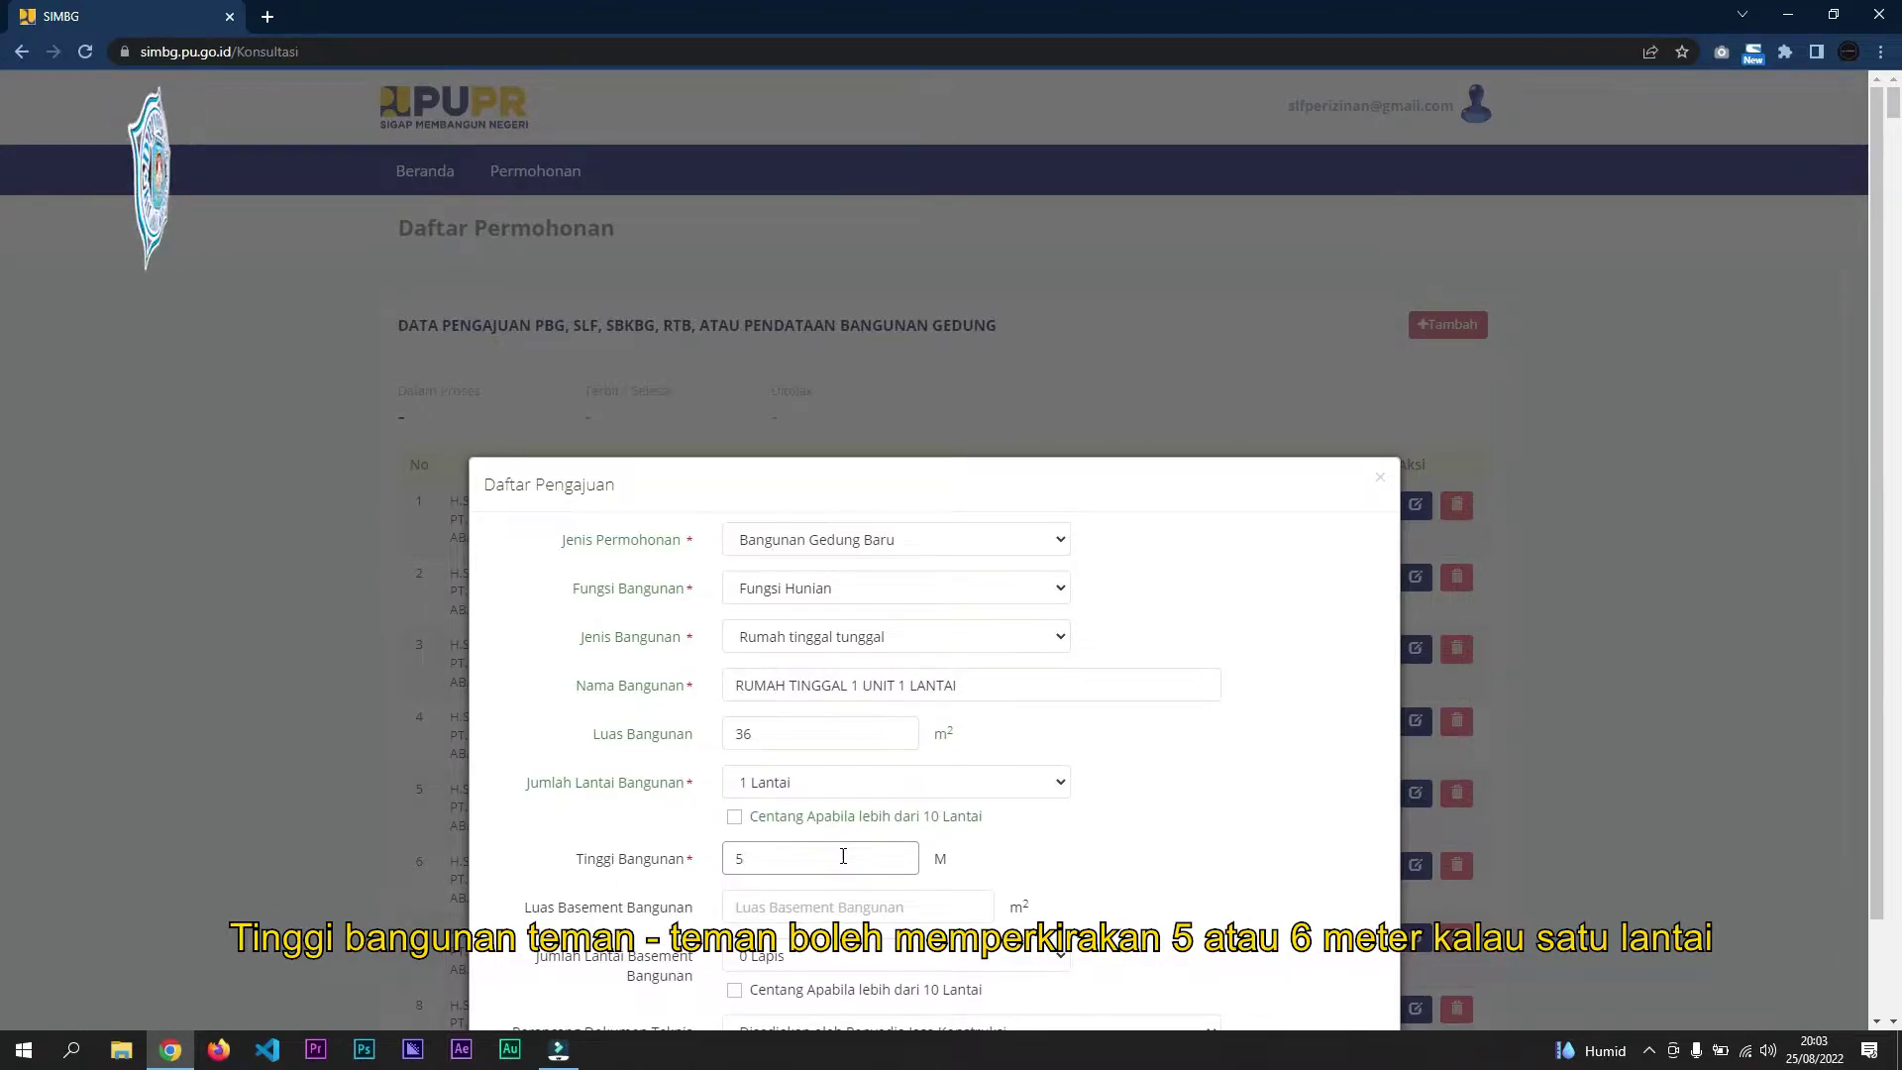
left_click(880, 906)
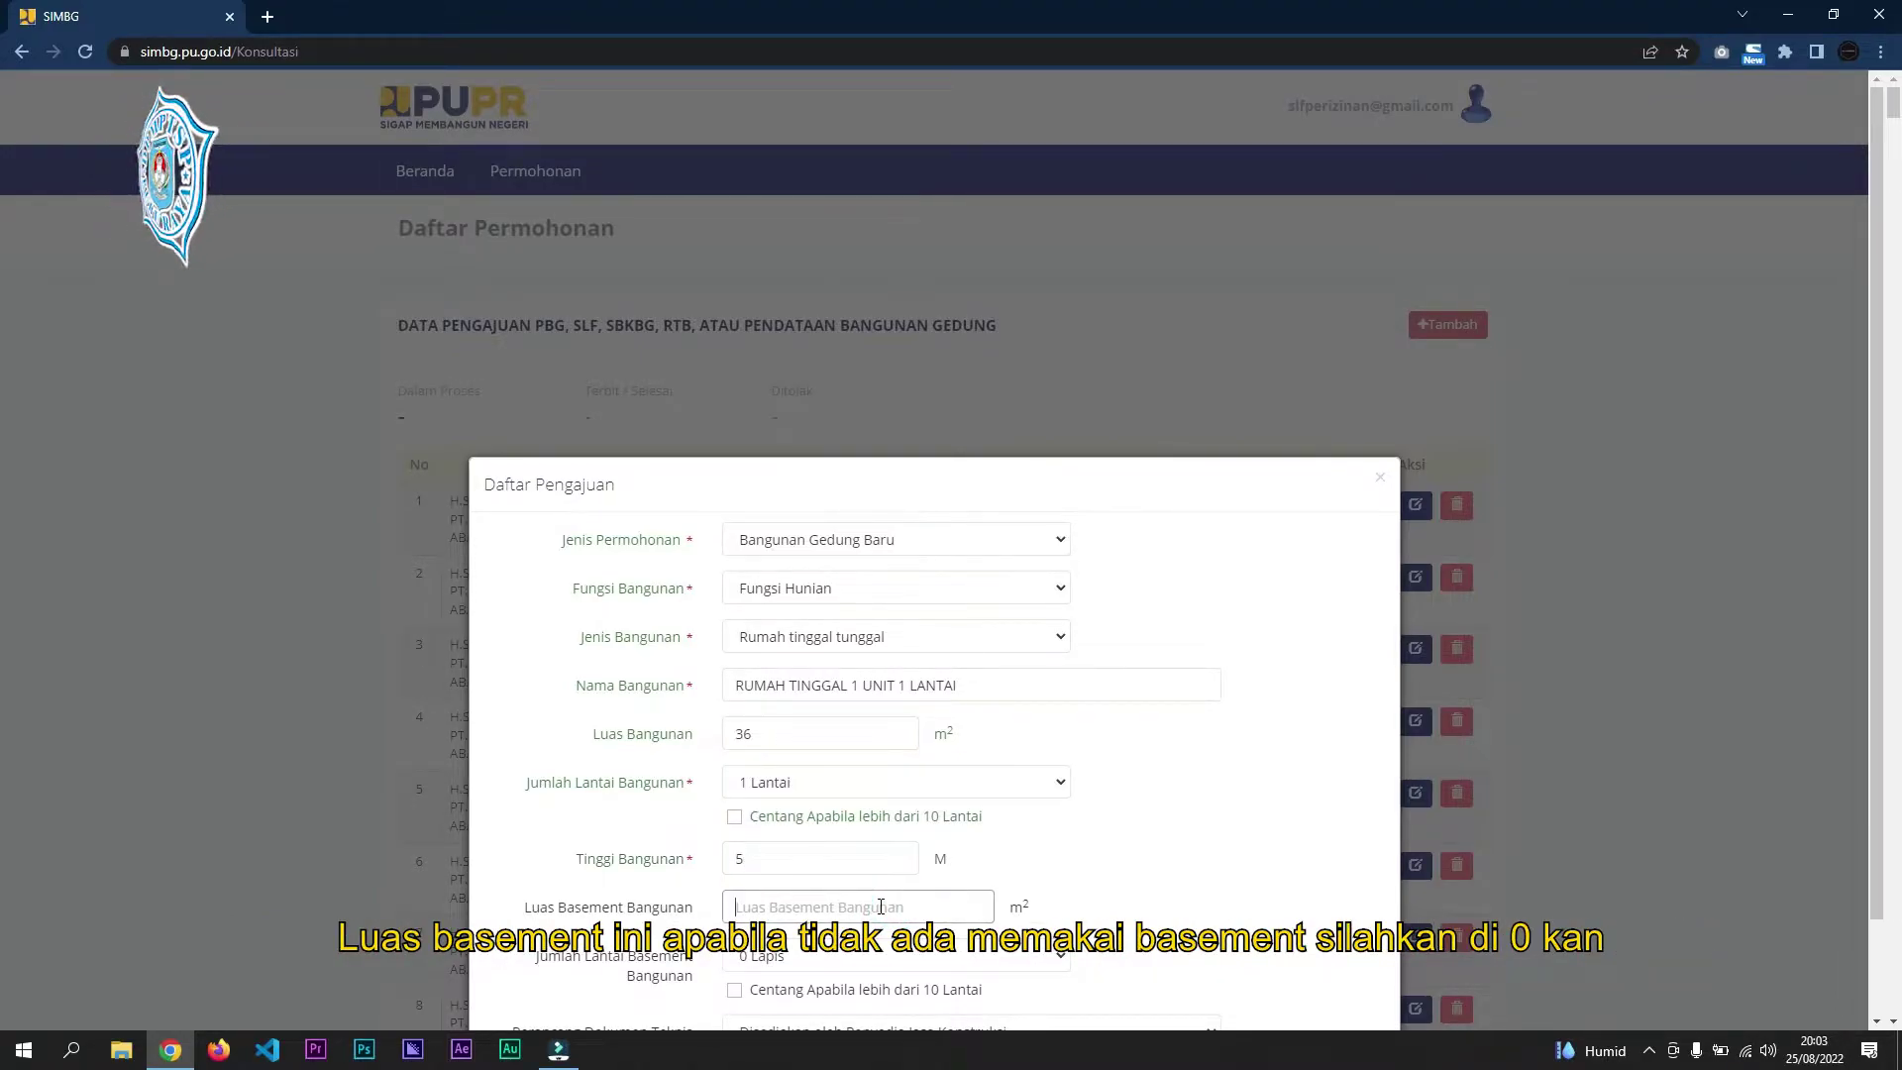
type("0")
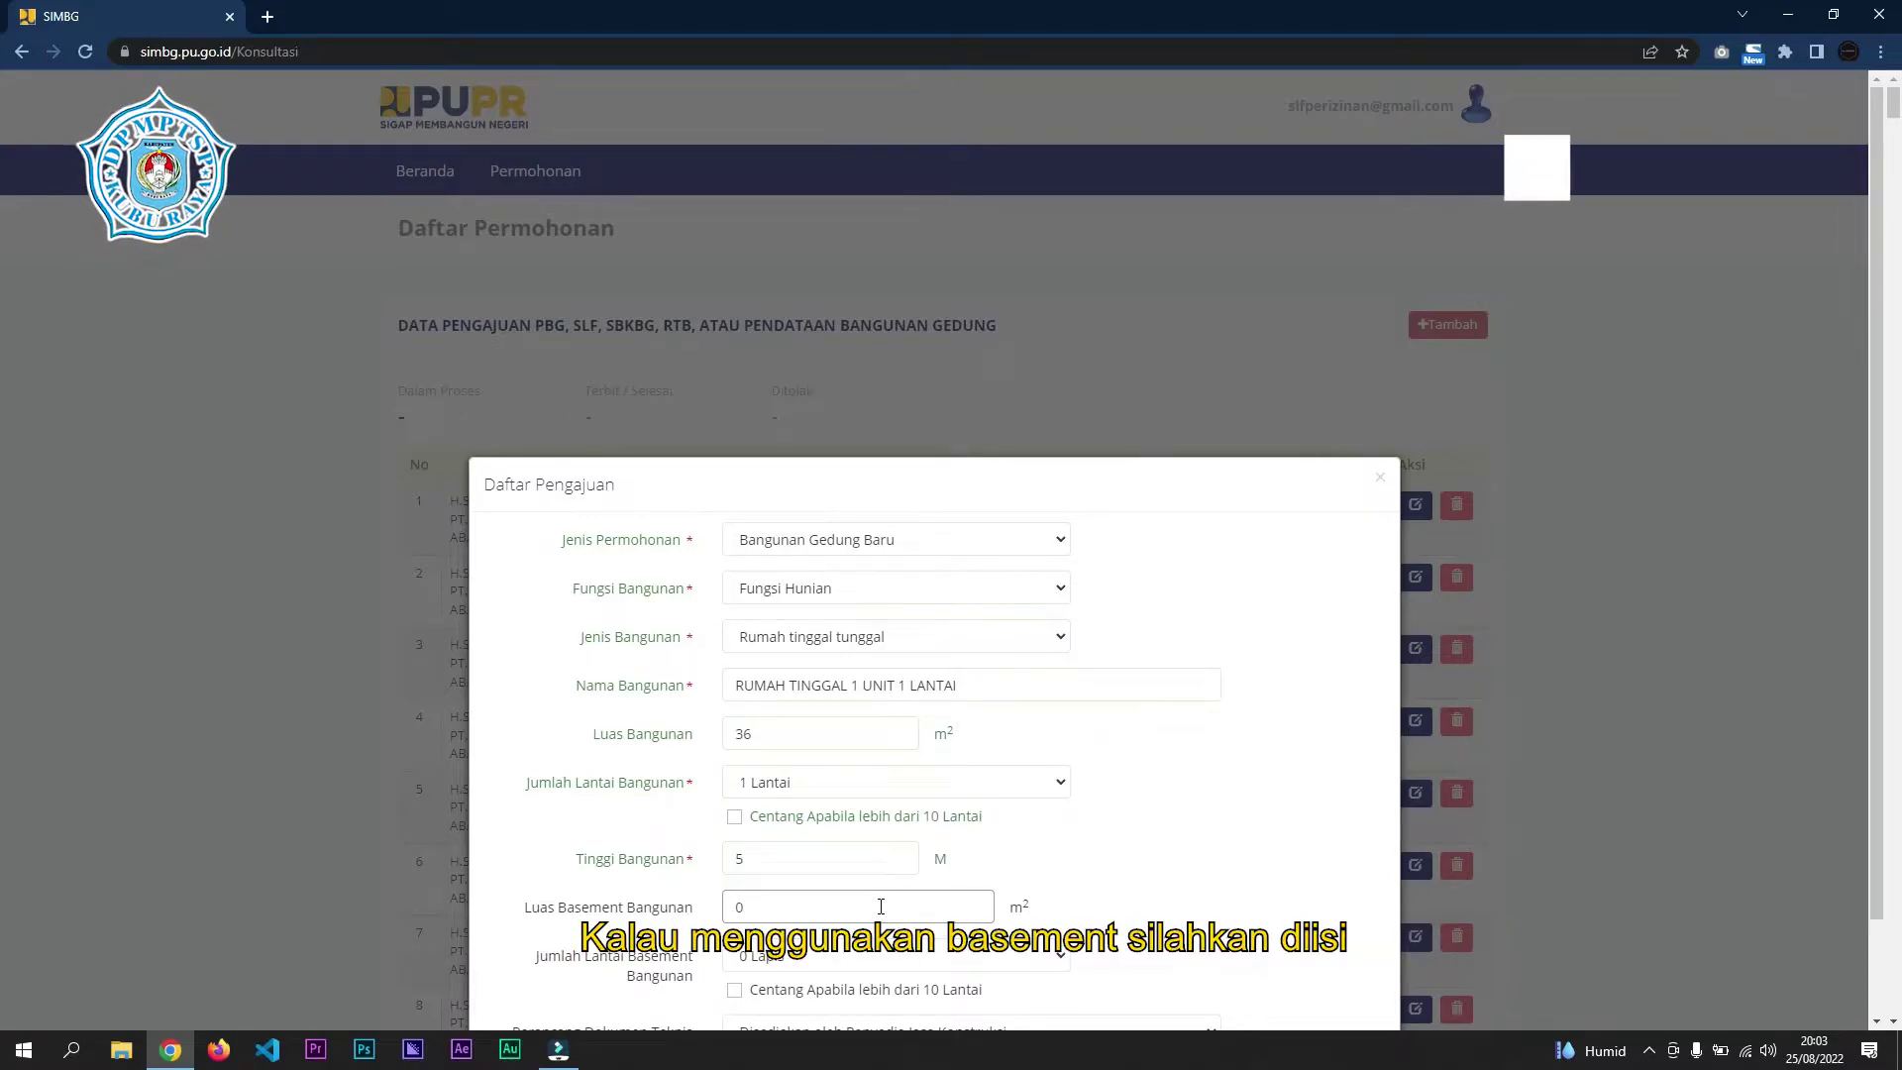
scroll(820, 835, "down", 1)
scroll(820, 835, "down", 1)
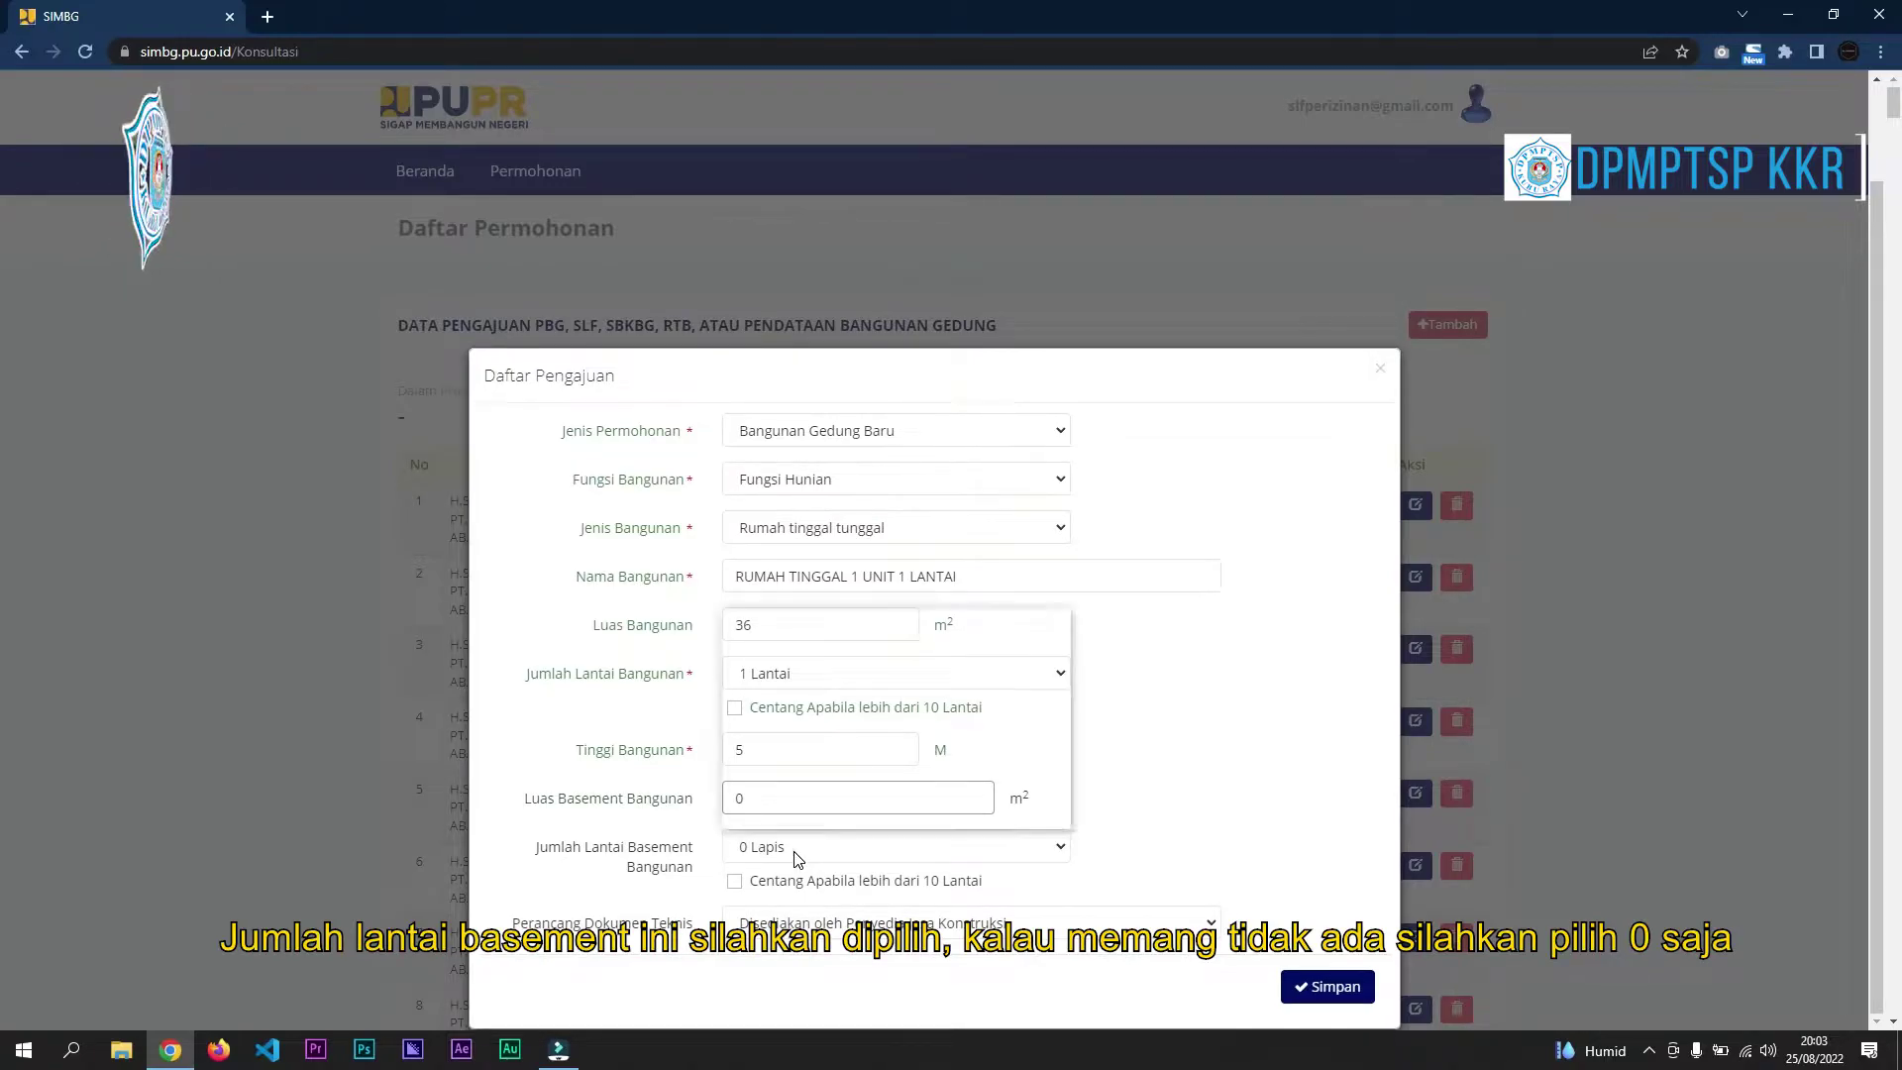
left_click(797, 848)
left_click(798, 848)
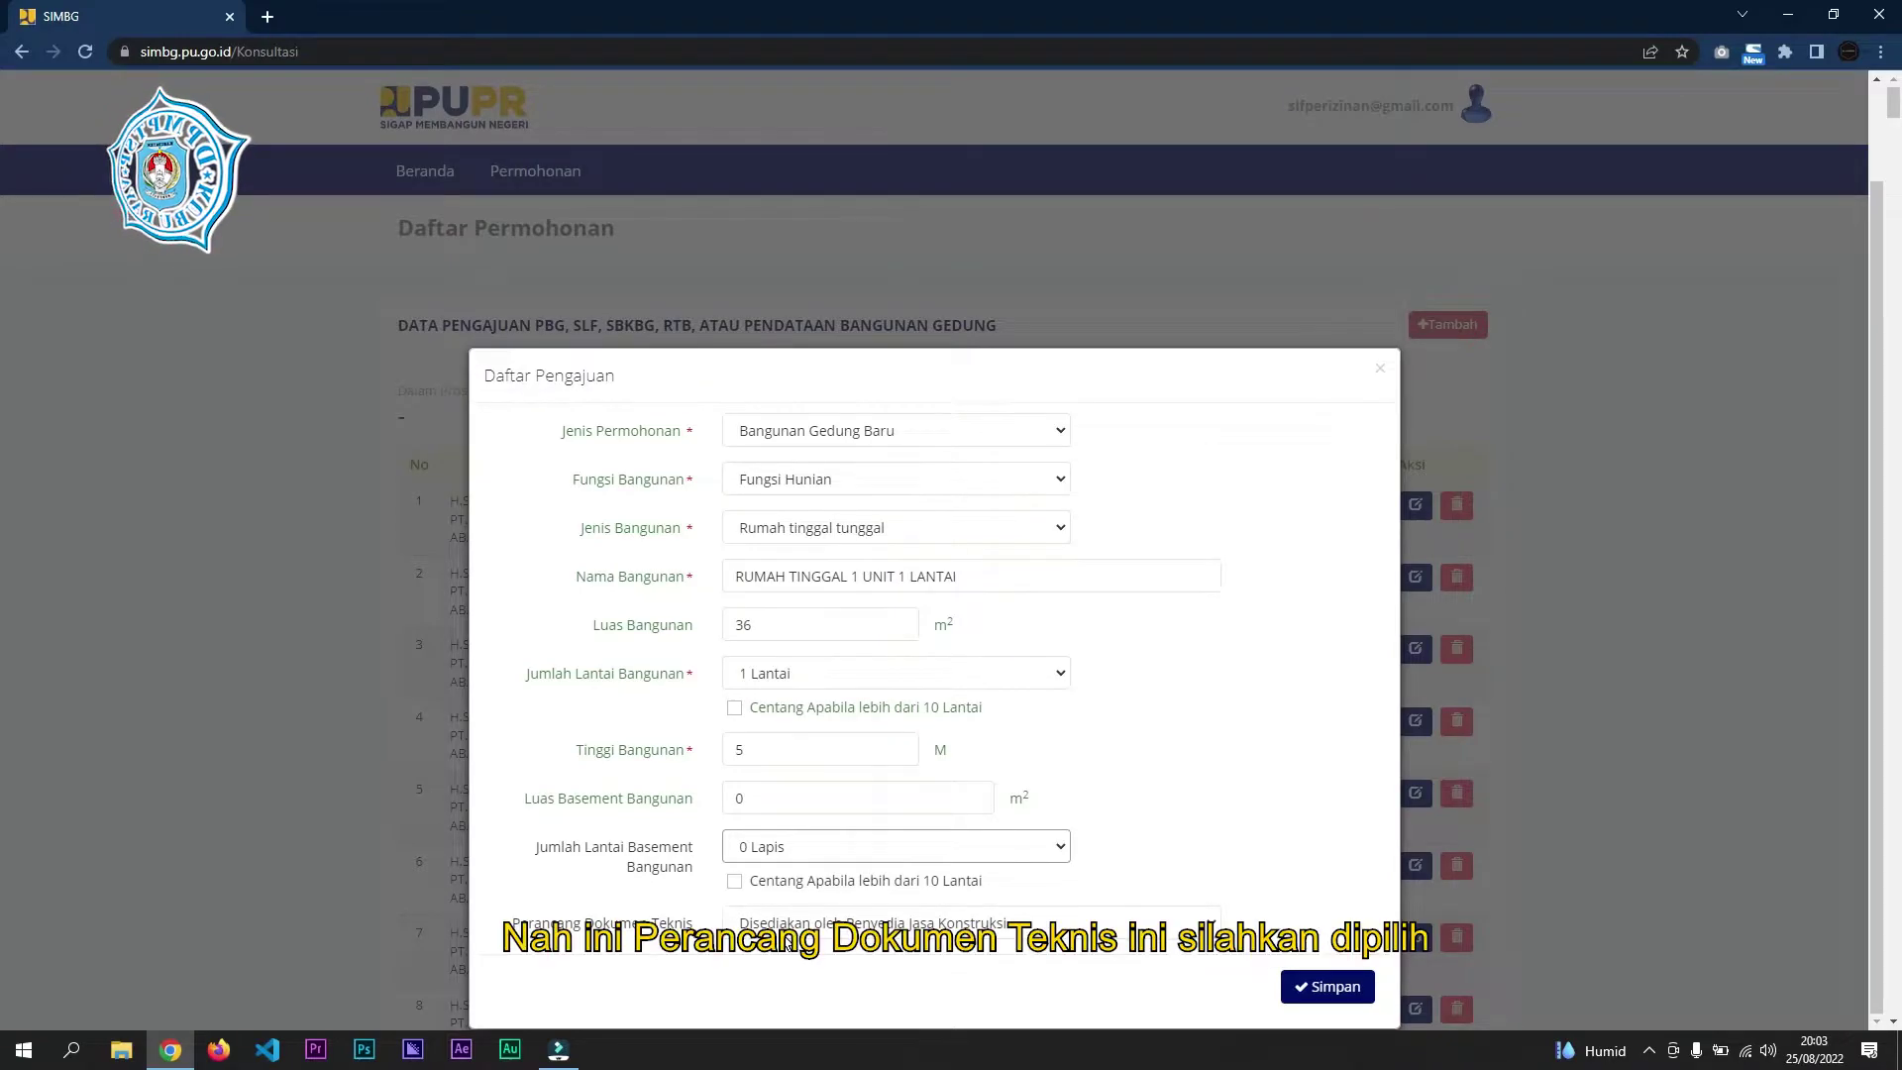
- Set Perancang Dokumen Teknis to Disediakan oleh Penyedia Jasa Konstruksi and save the new application
left_click(788, 921)
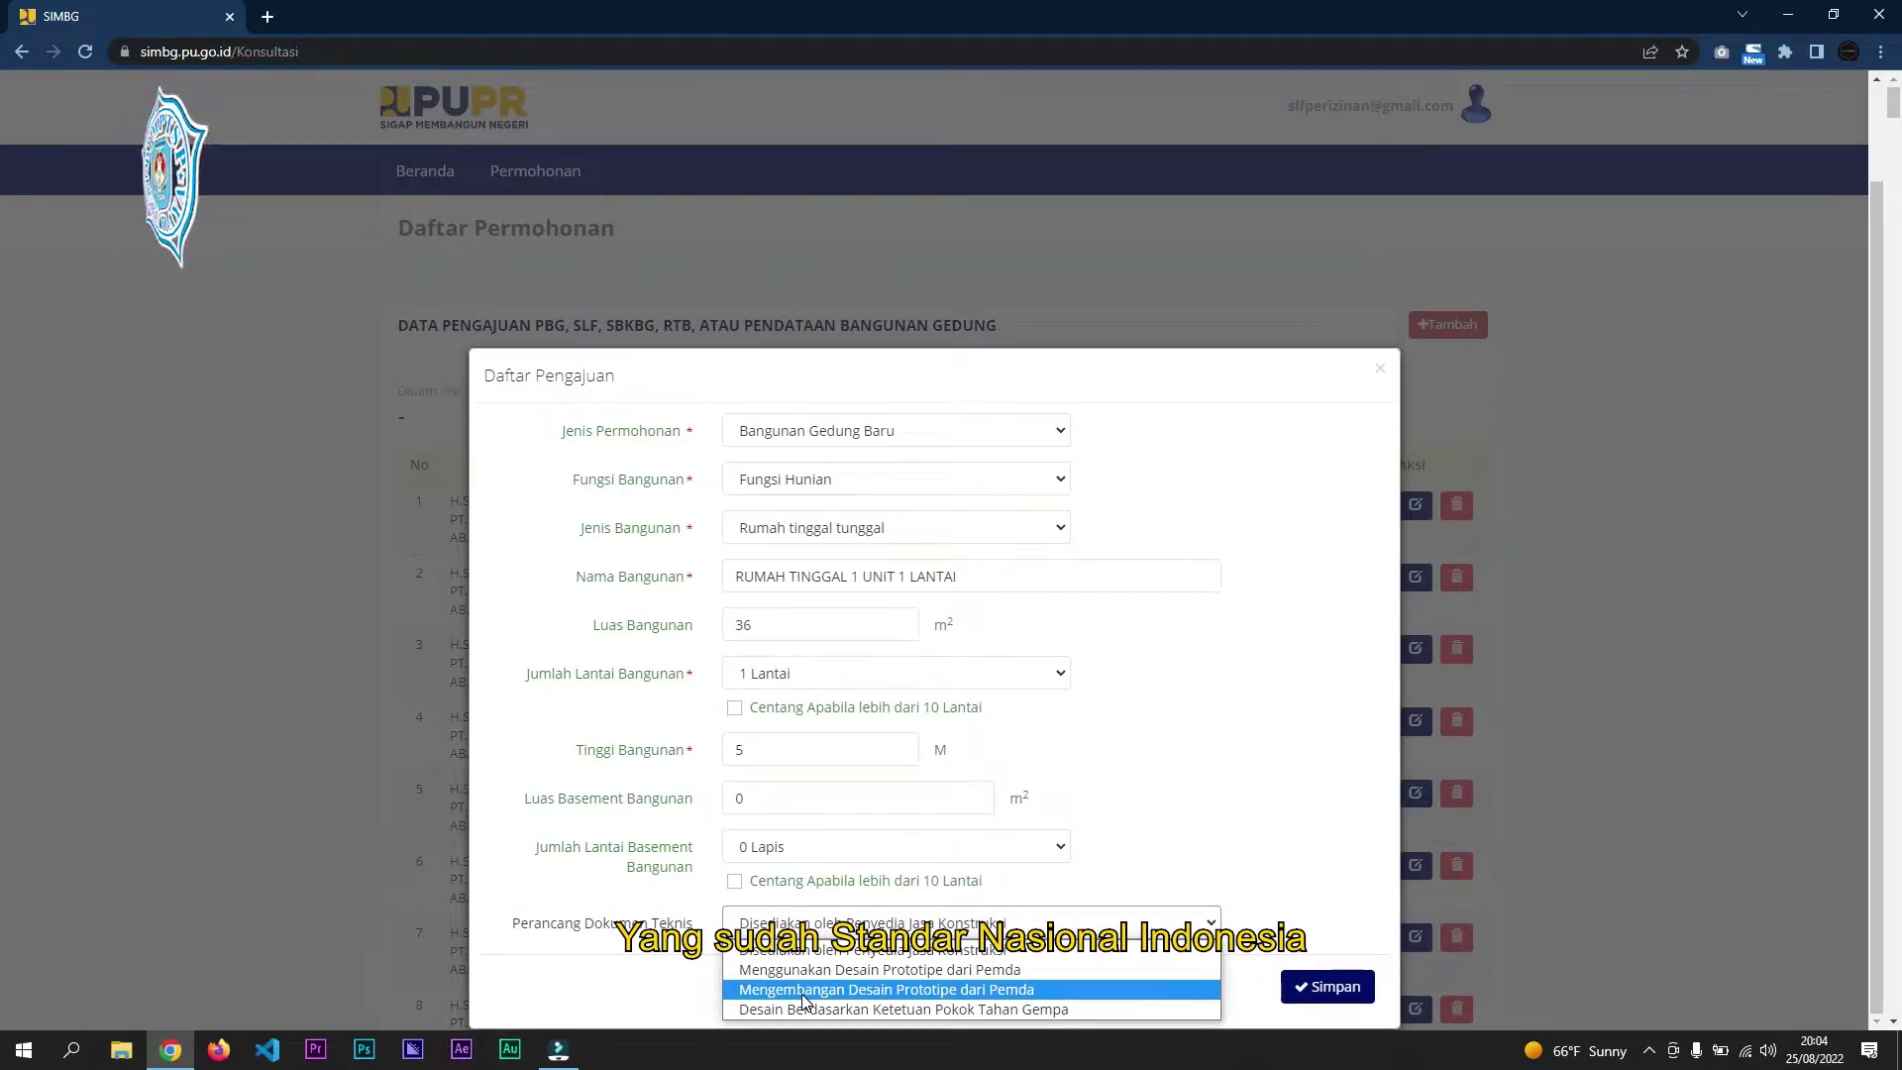
left_click(828, 953)
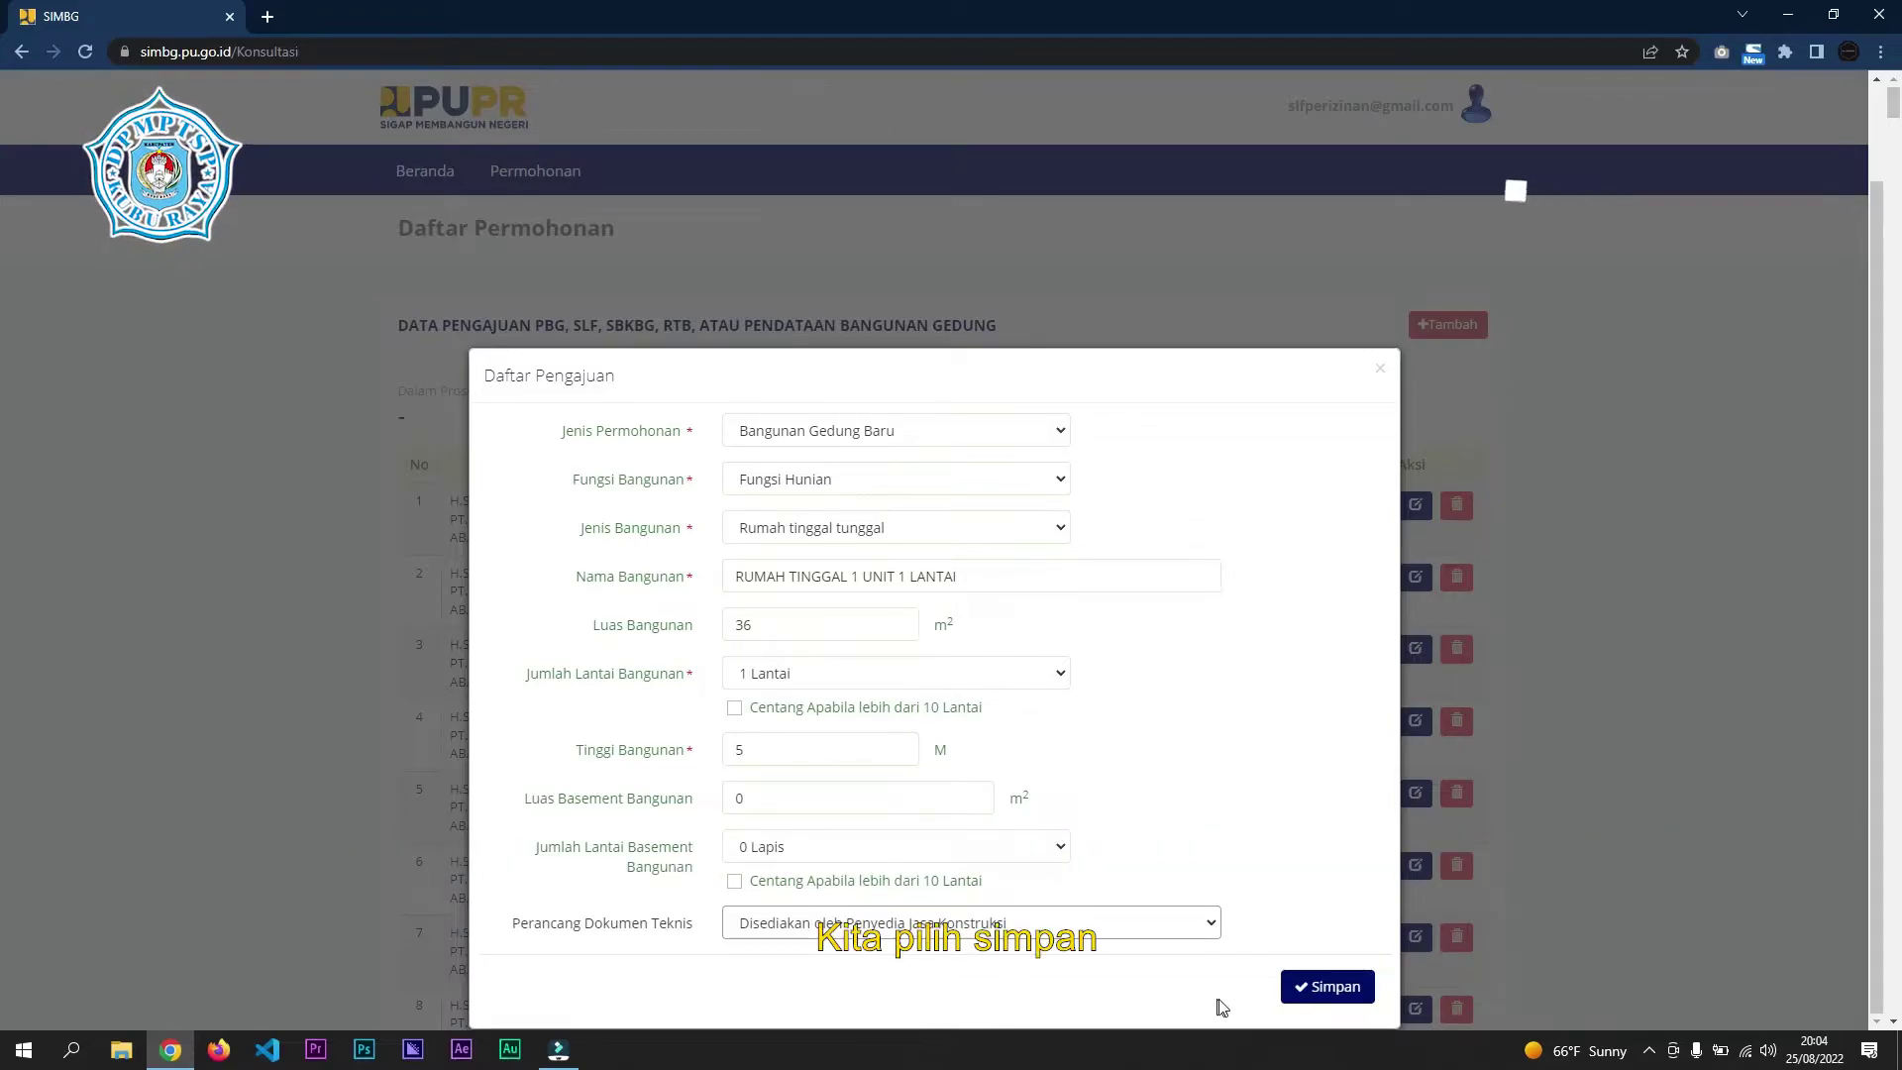
left_click(1333, 987)
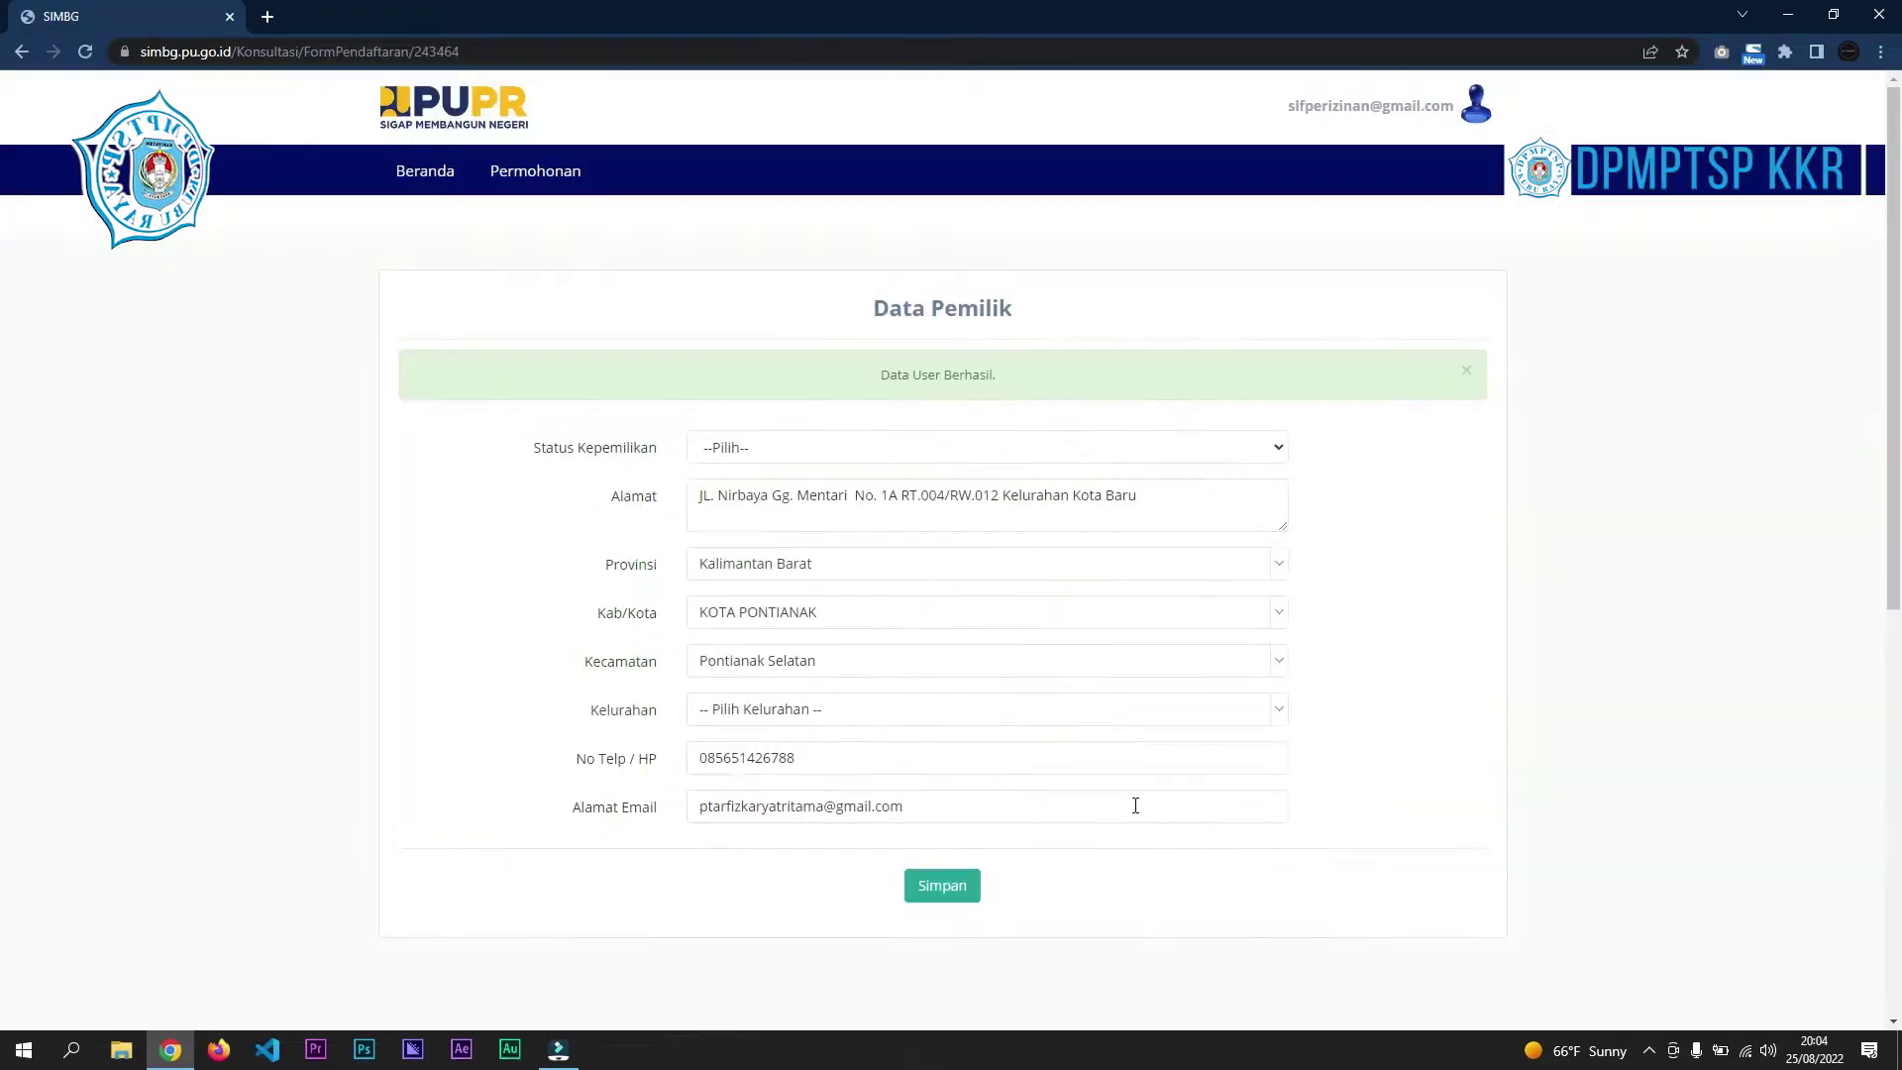
- Set the ownership status to Perorangan, select the kelurahan matching the owner's address and save the owner data
left_click(738, 448)
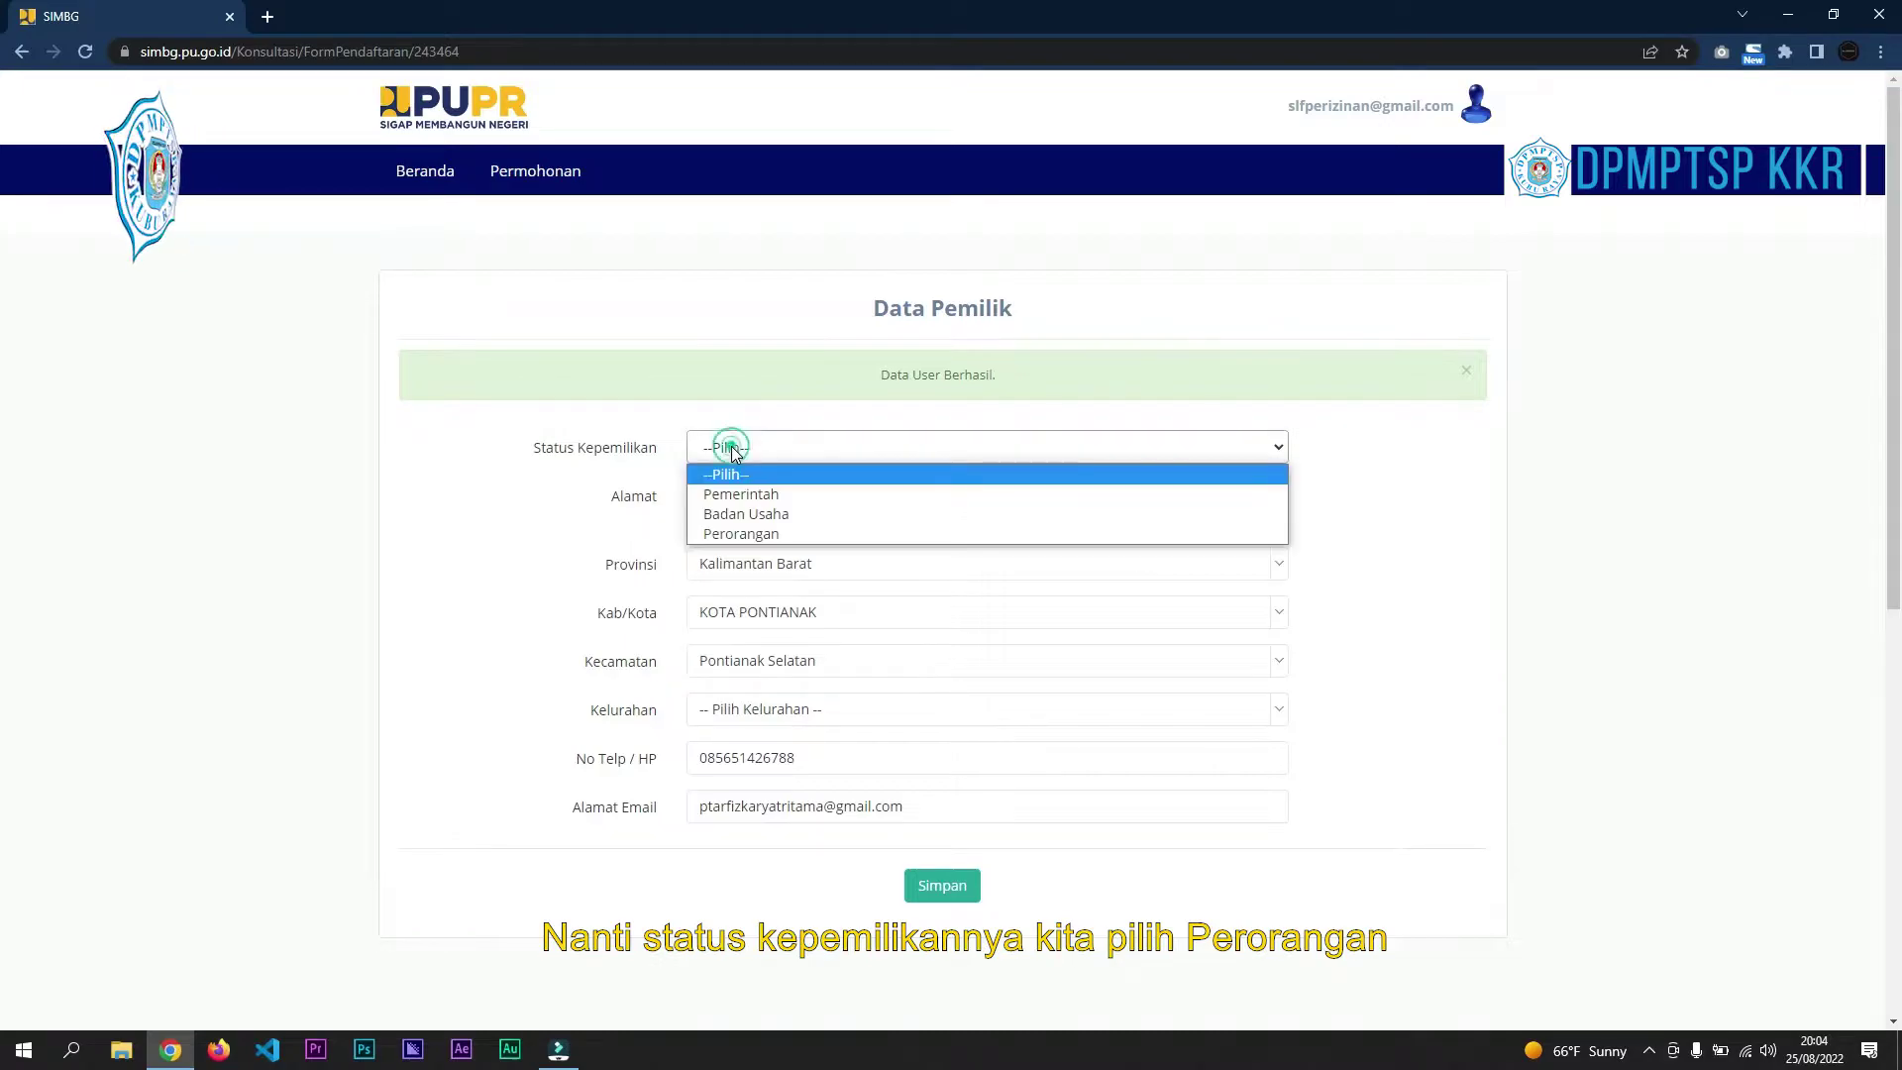
left_click(747, 534)
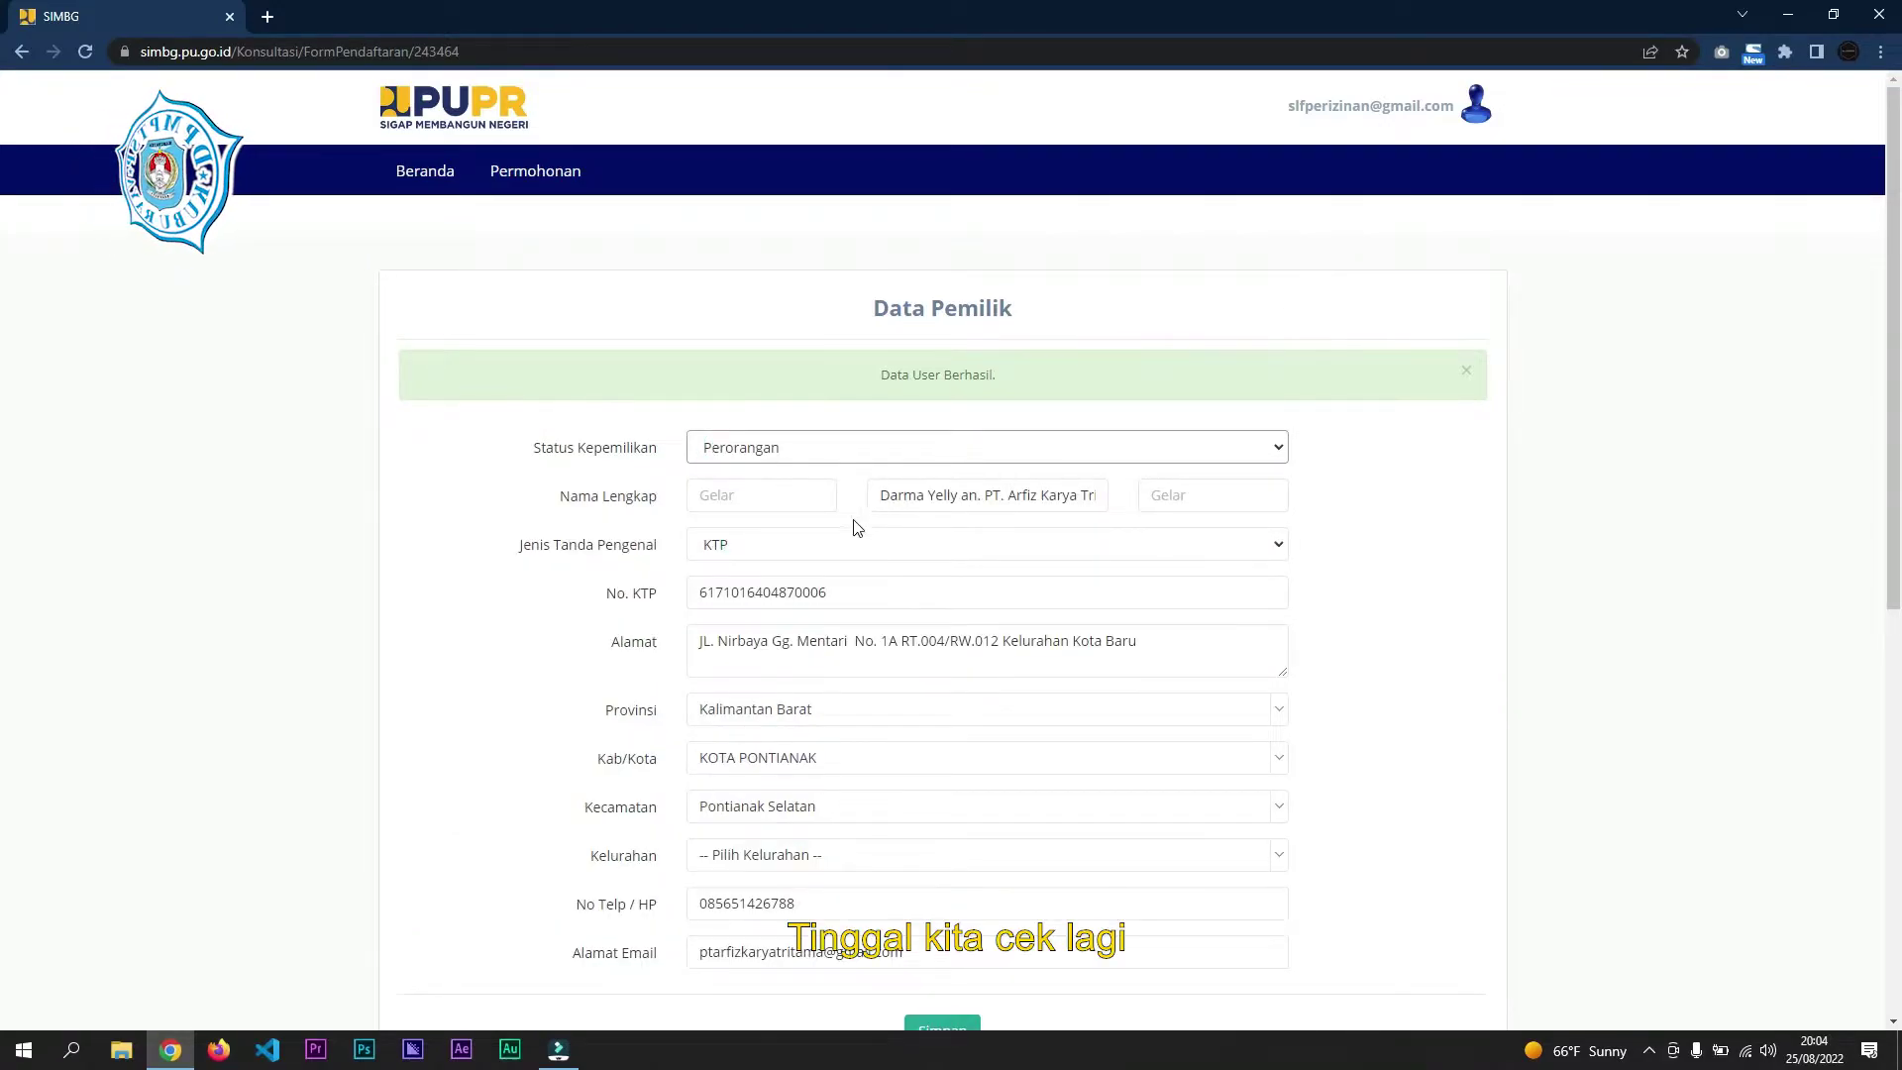
left_click(803, 852)
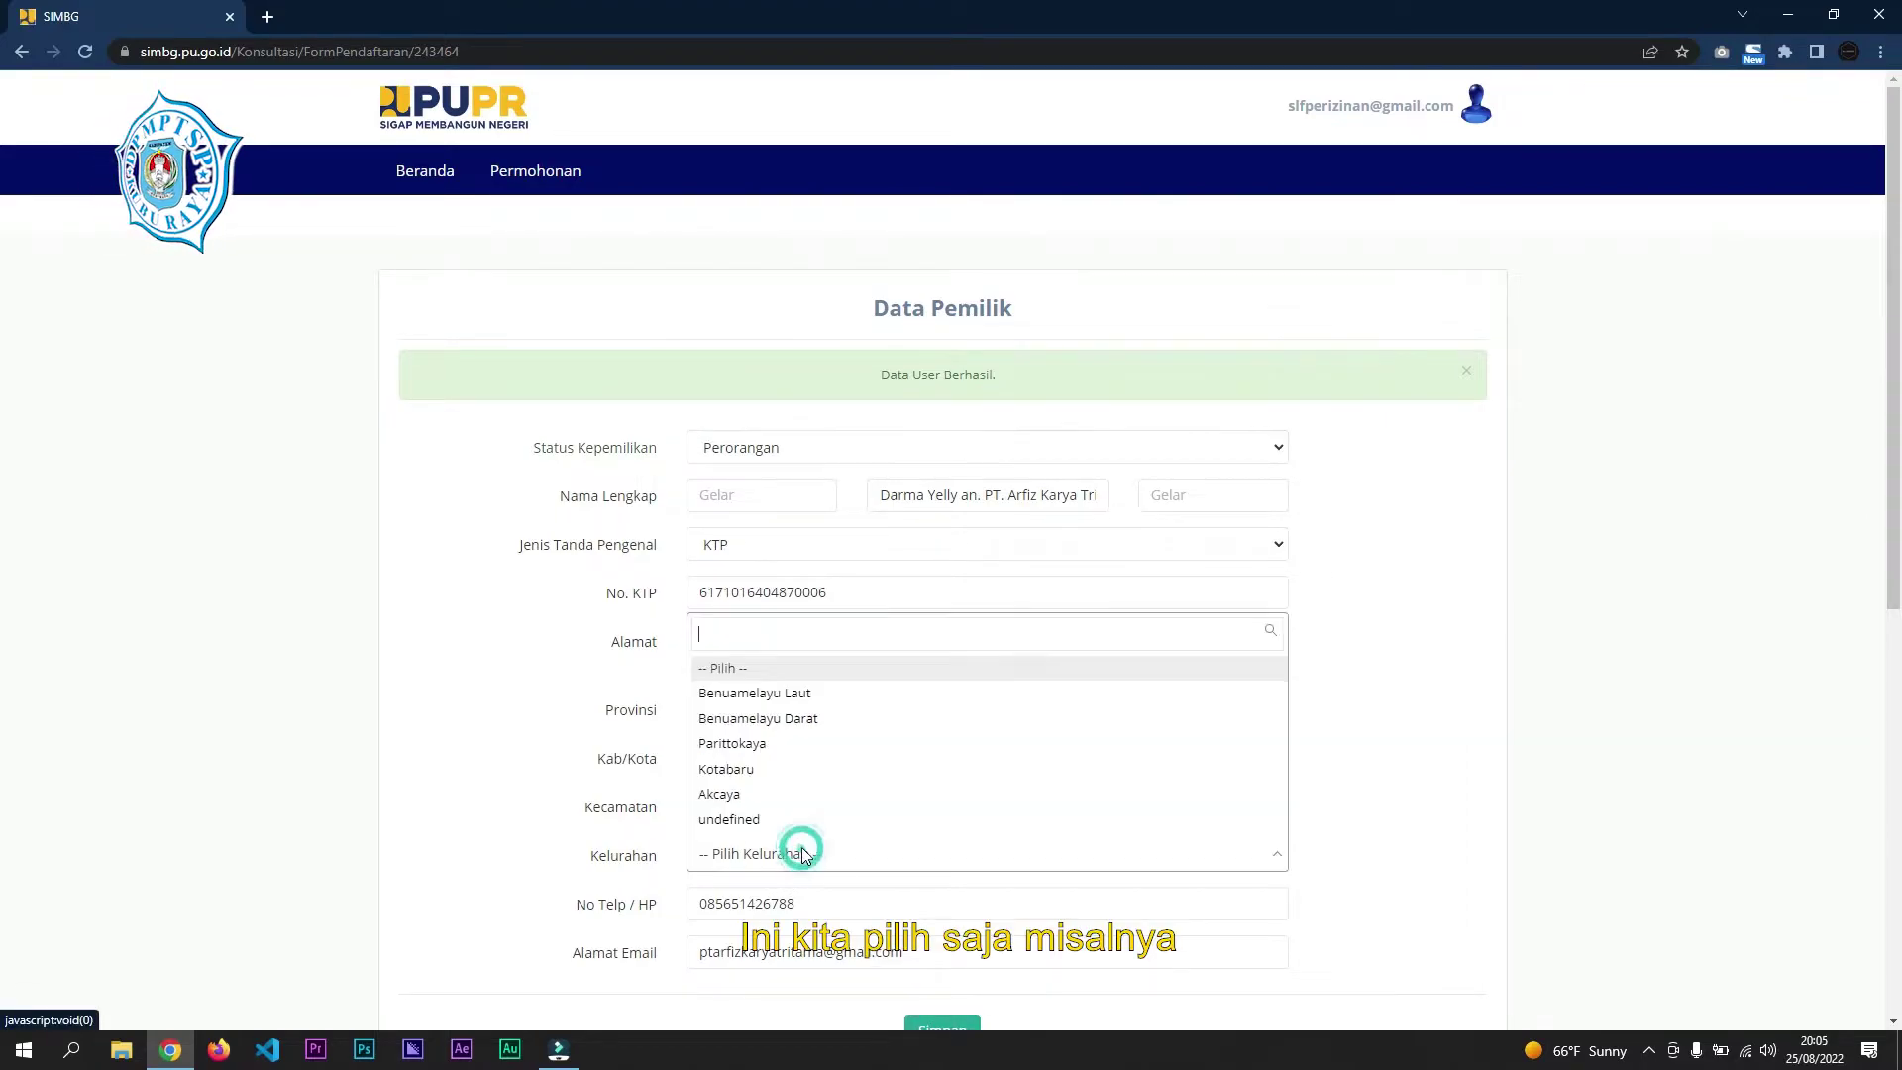
left_click(795, 793)
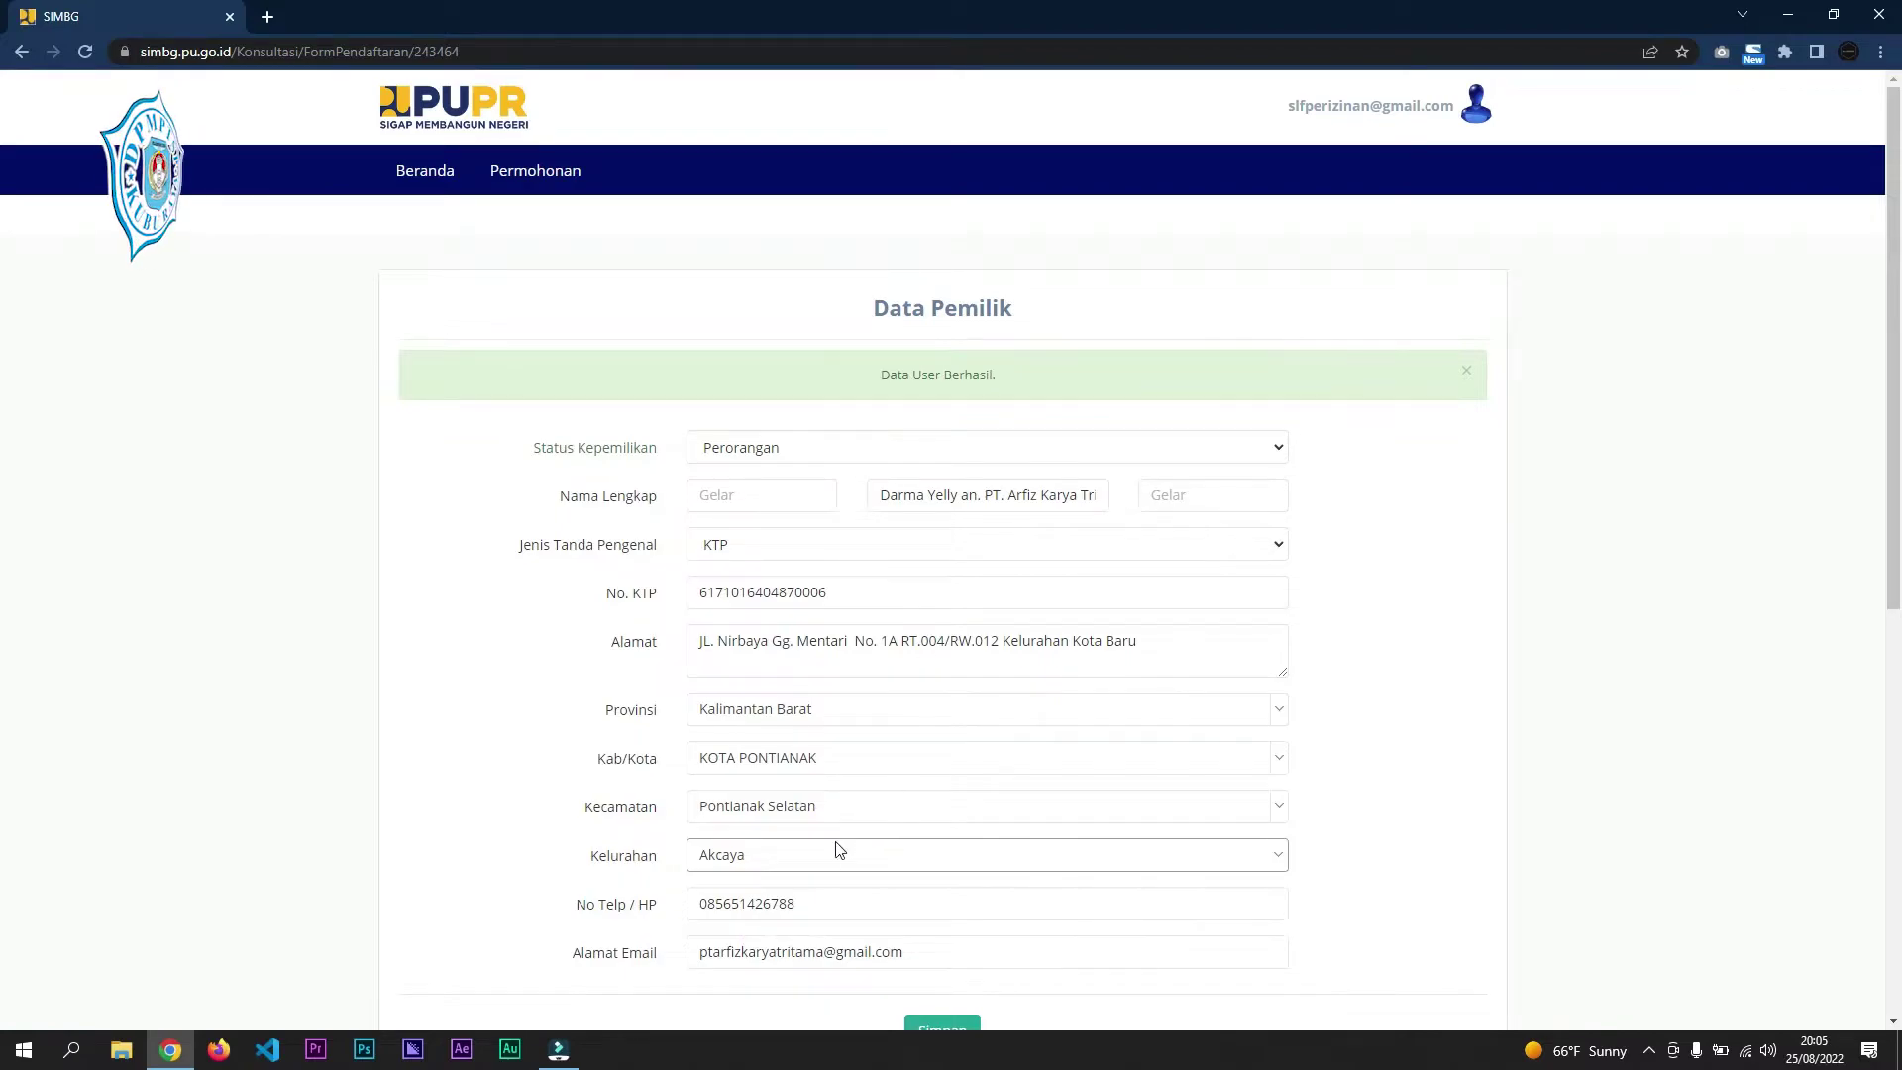
left_click(830, 849)
scroll(836, 747, "down", 2)
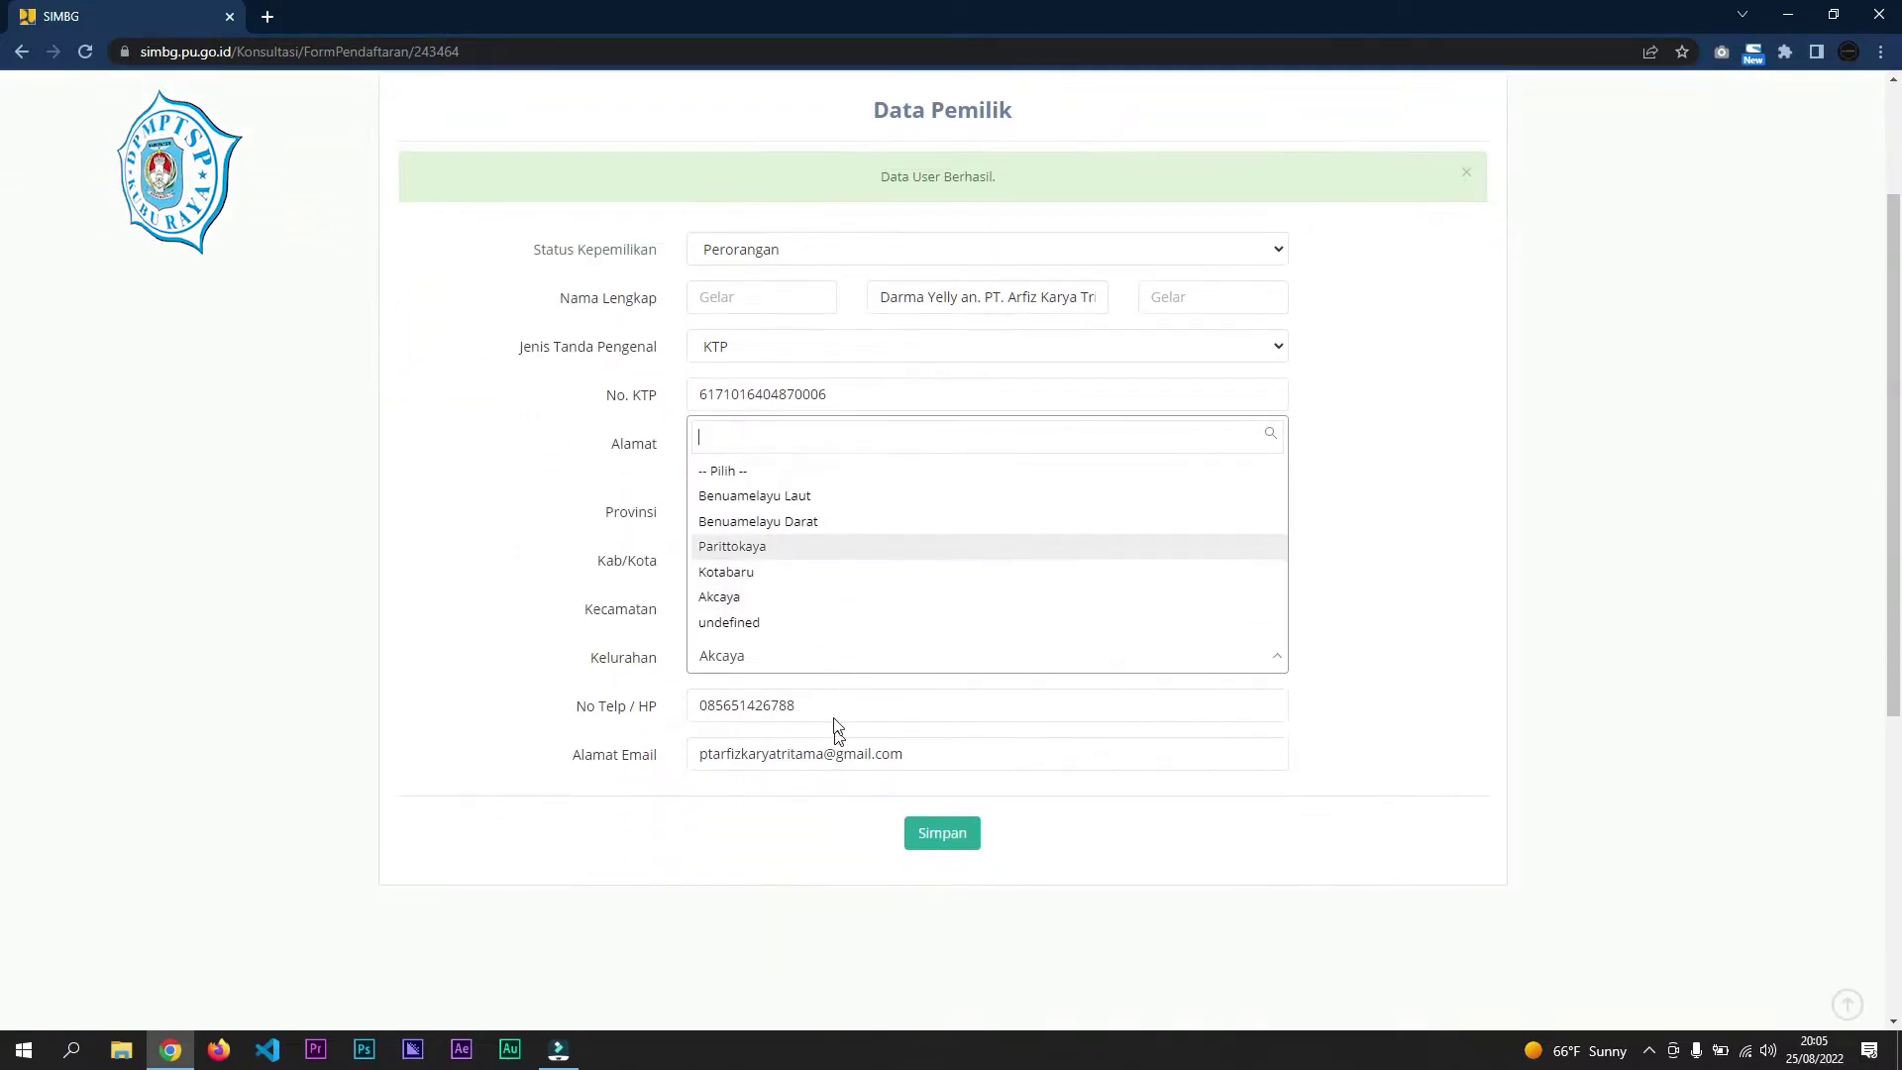
left_click(768, 571)
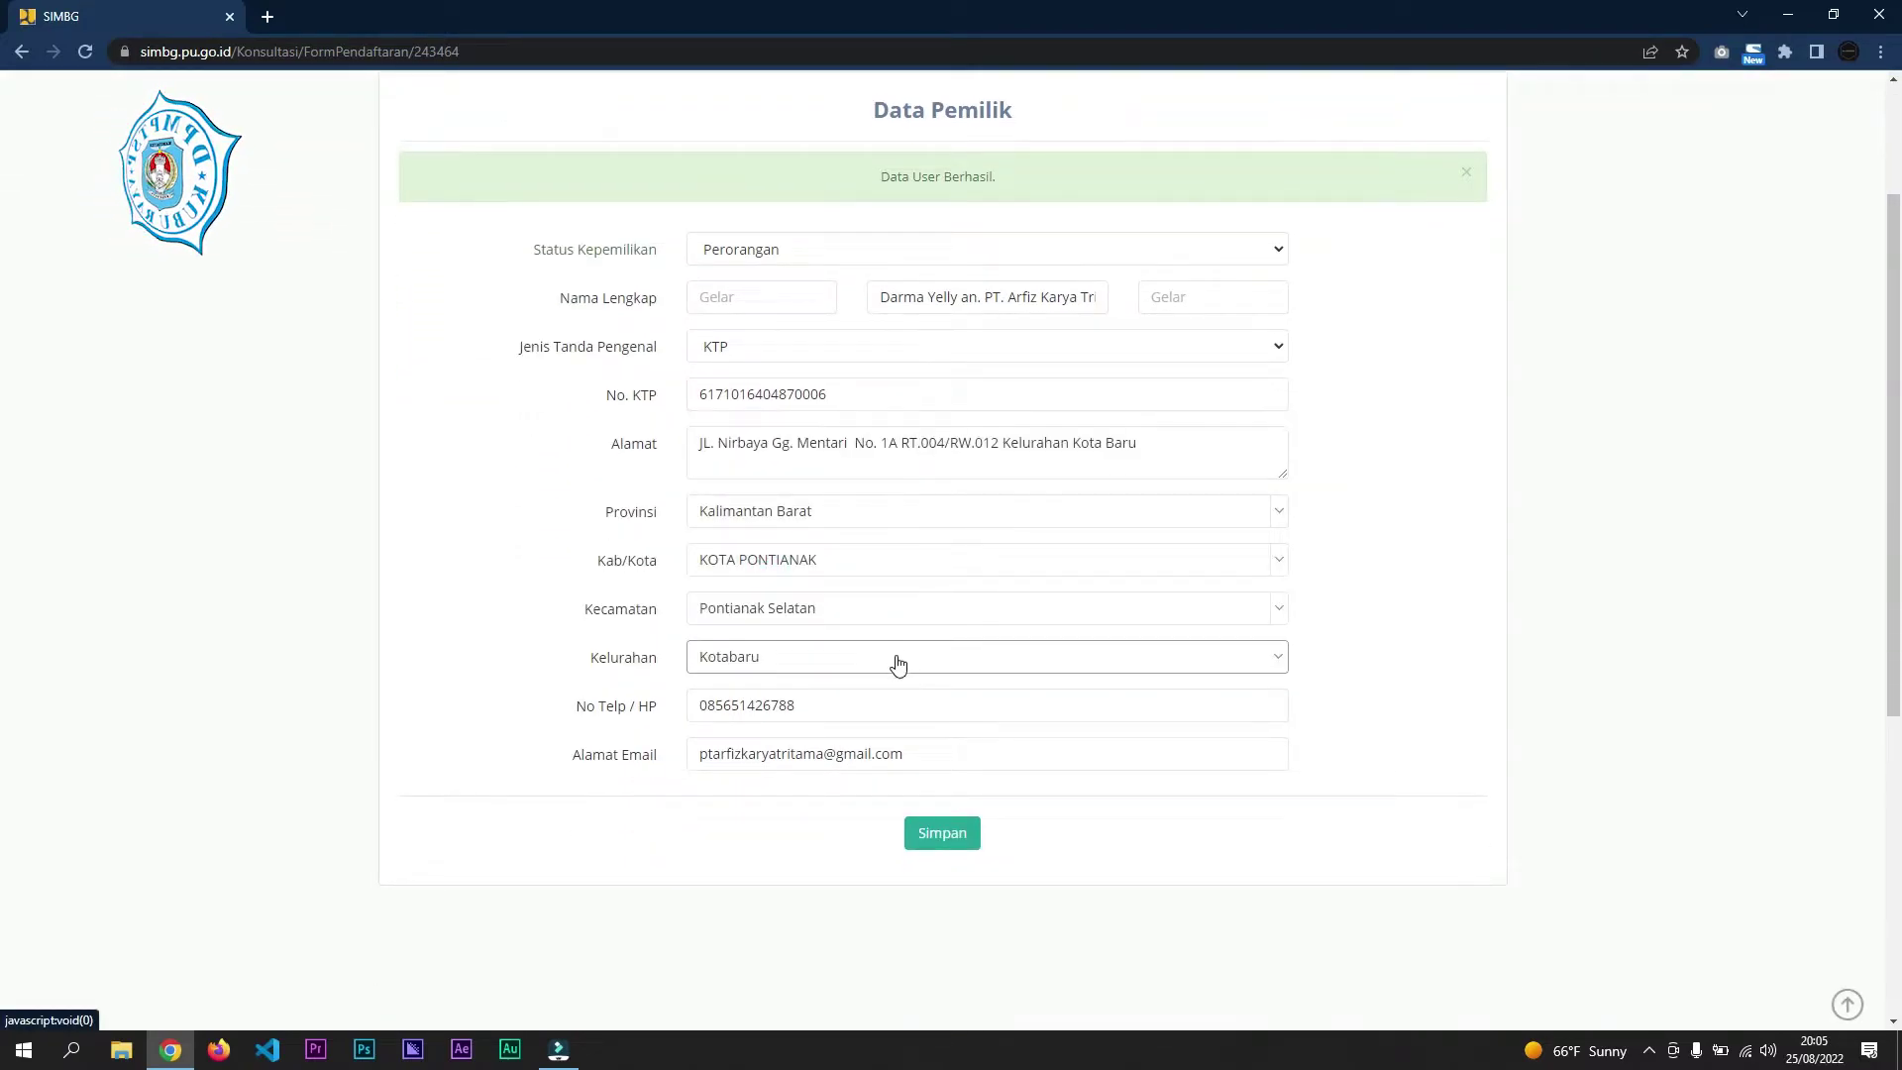
left_click(942, 834)
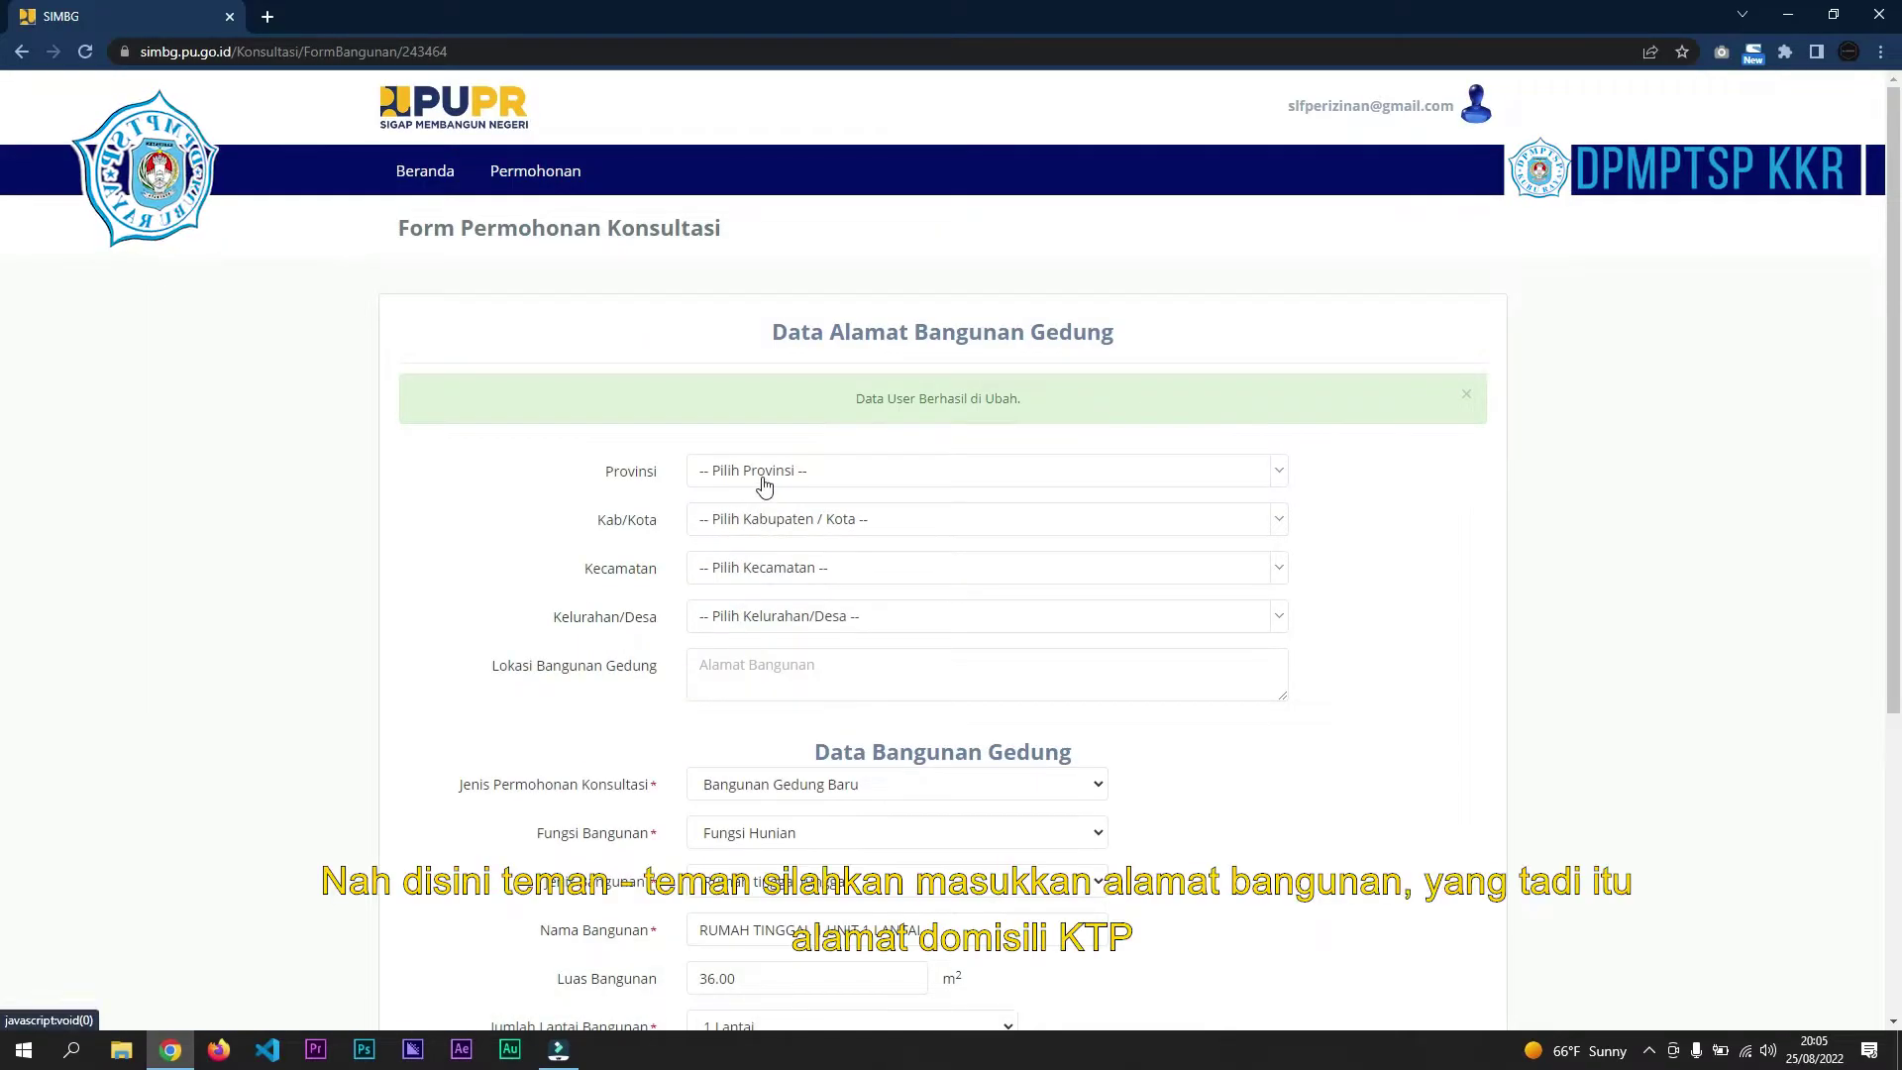
- Set the building's province to Kalimantan Barat and its regency to KAB. KUBU RAYA
left_click(764, 482)
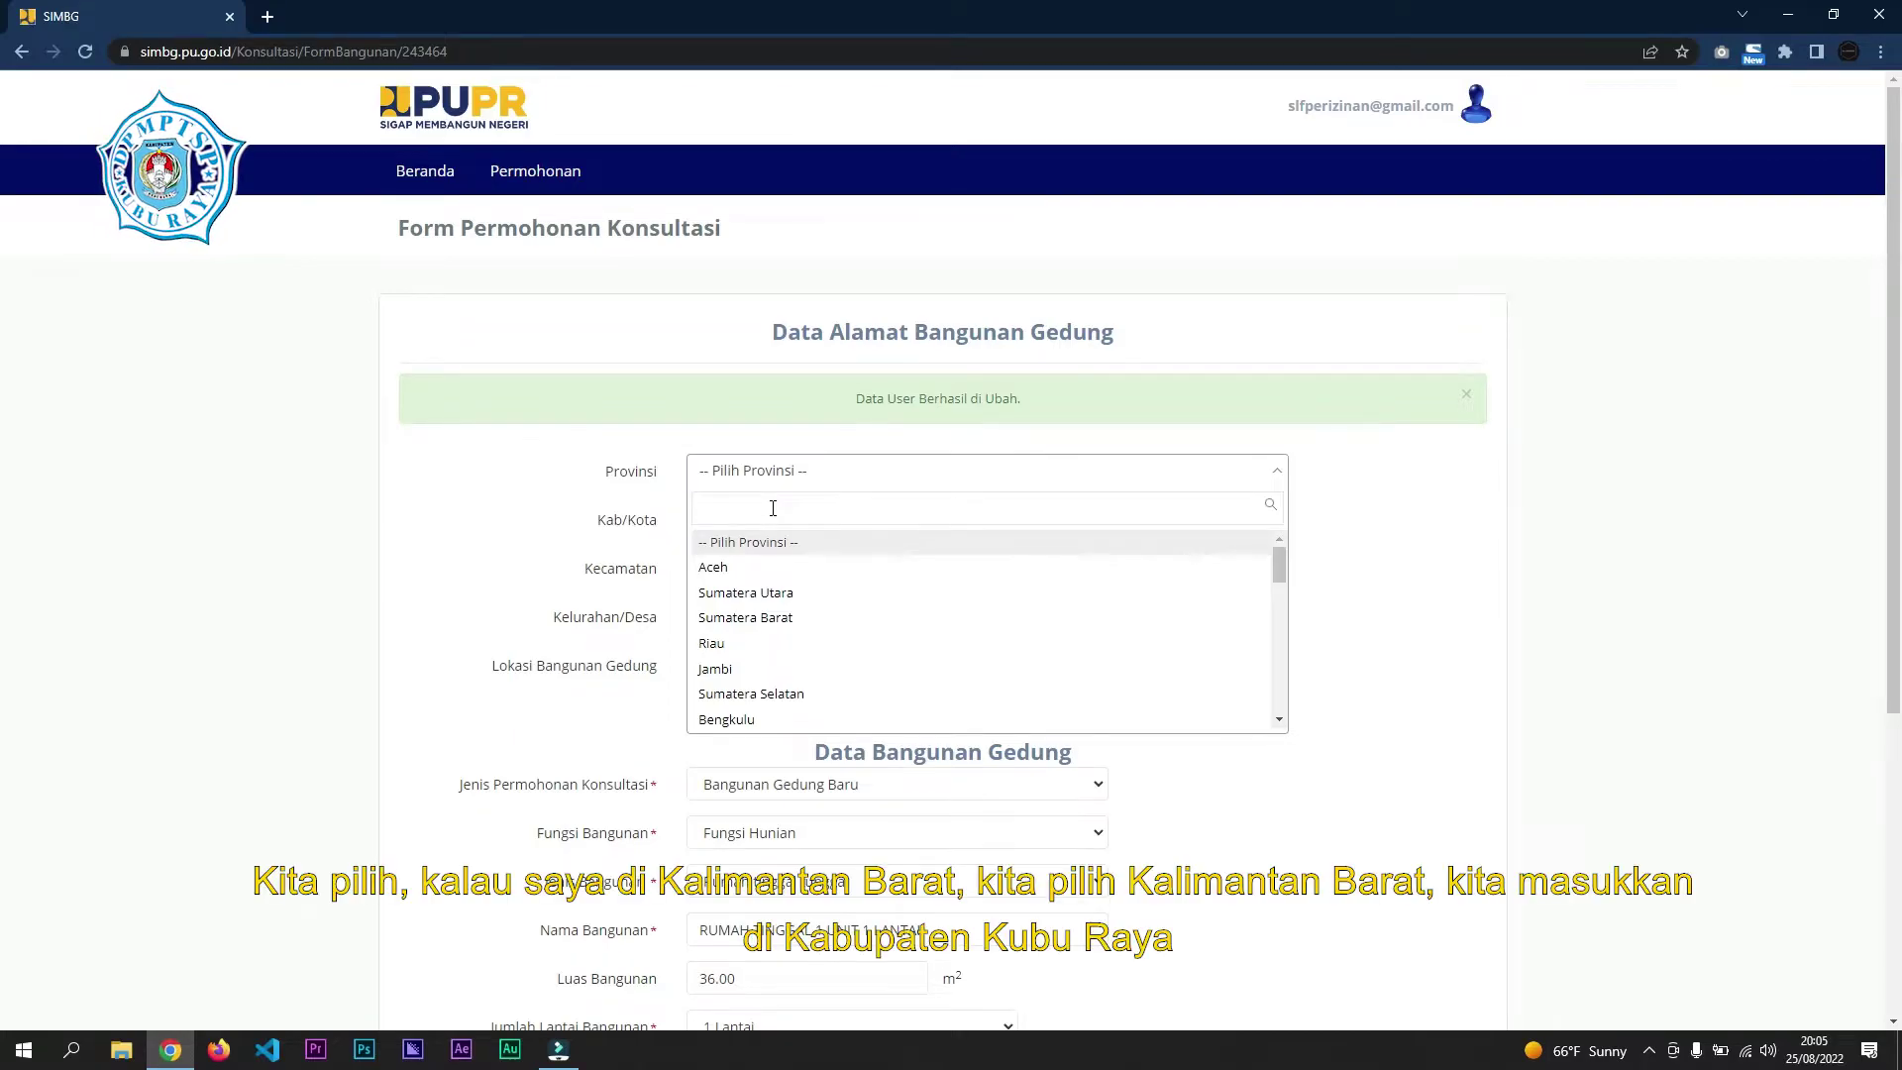
type("KALIMAN")
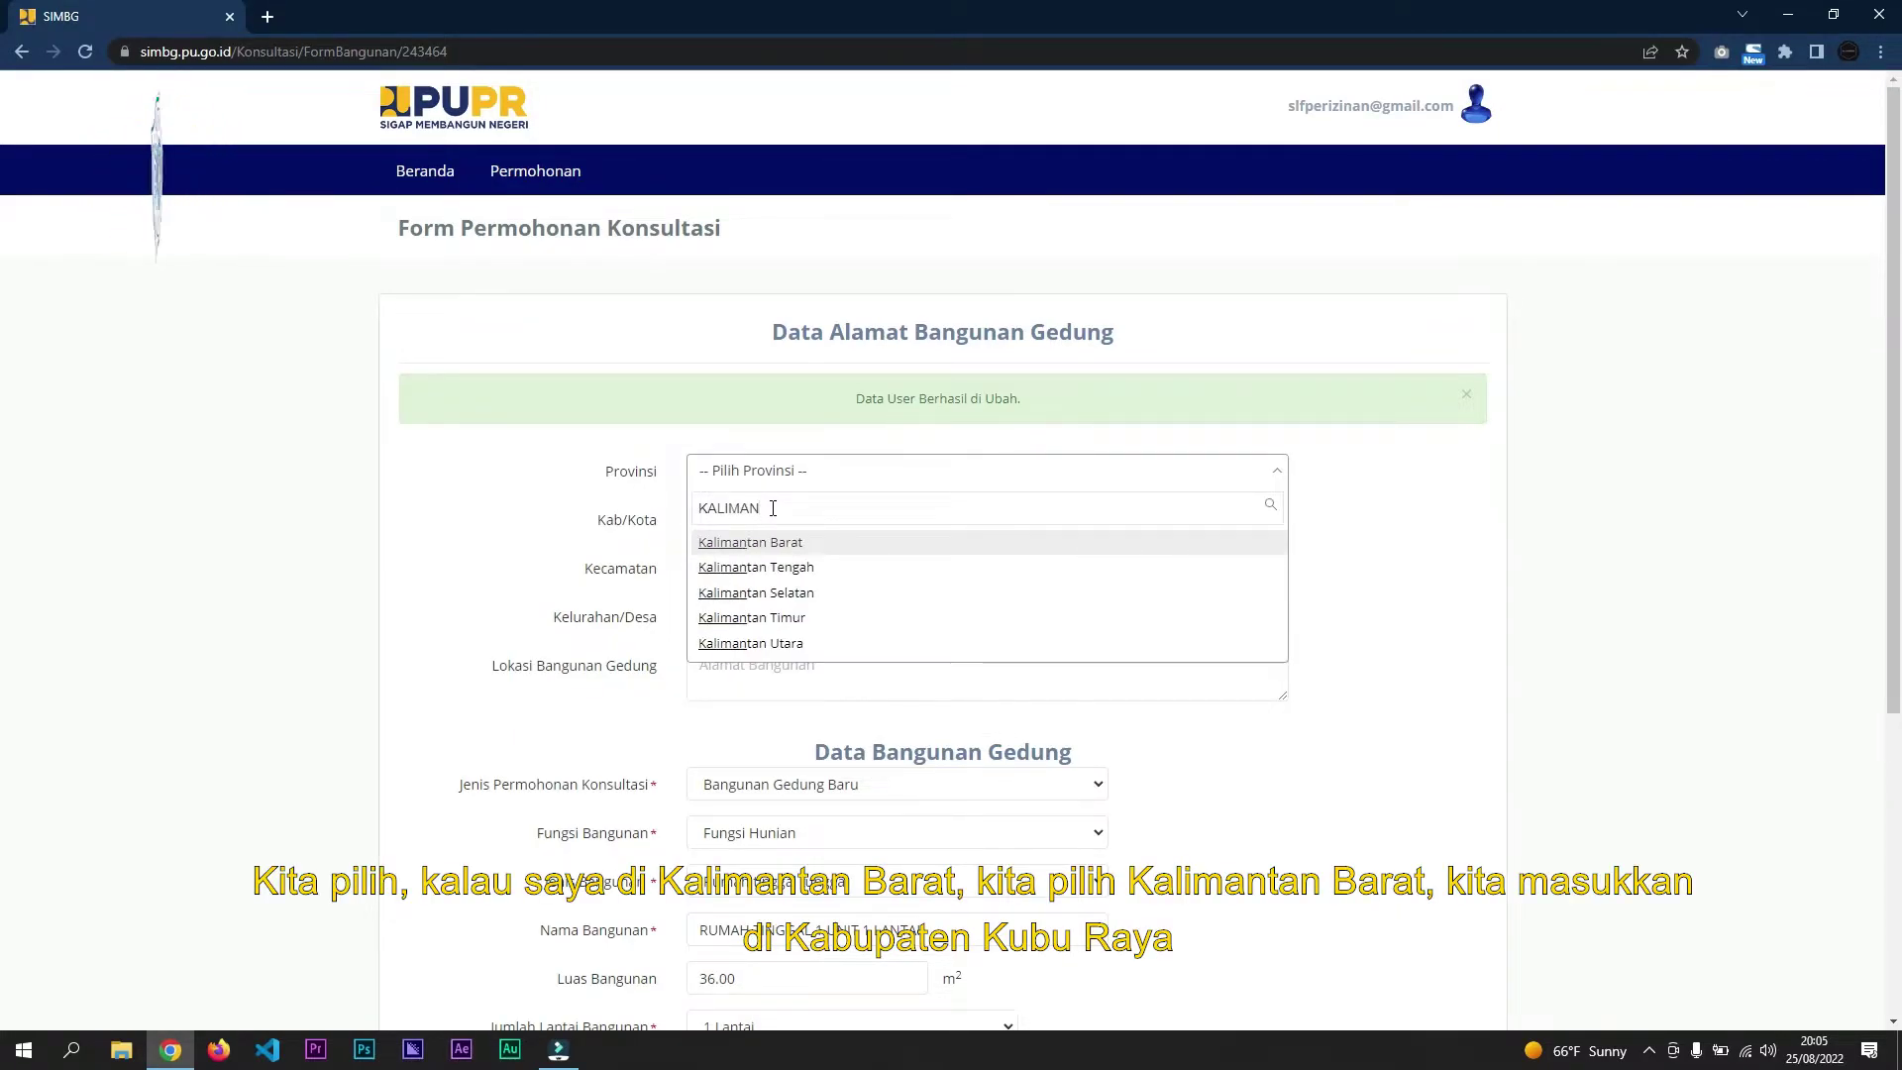
left_click(822, 542)
left_click(730, 518)
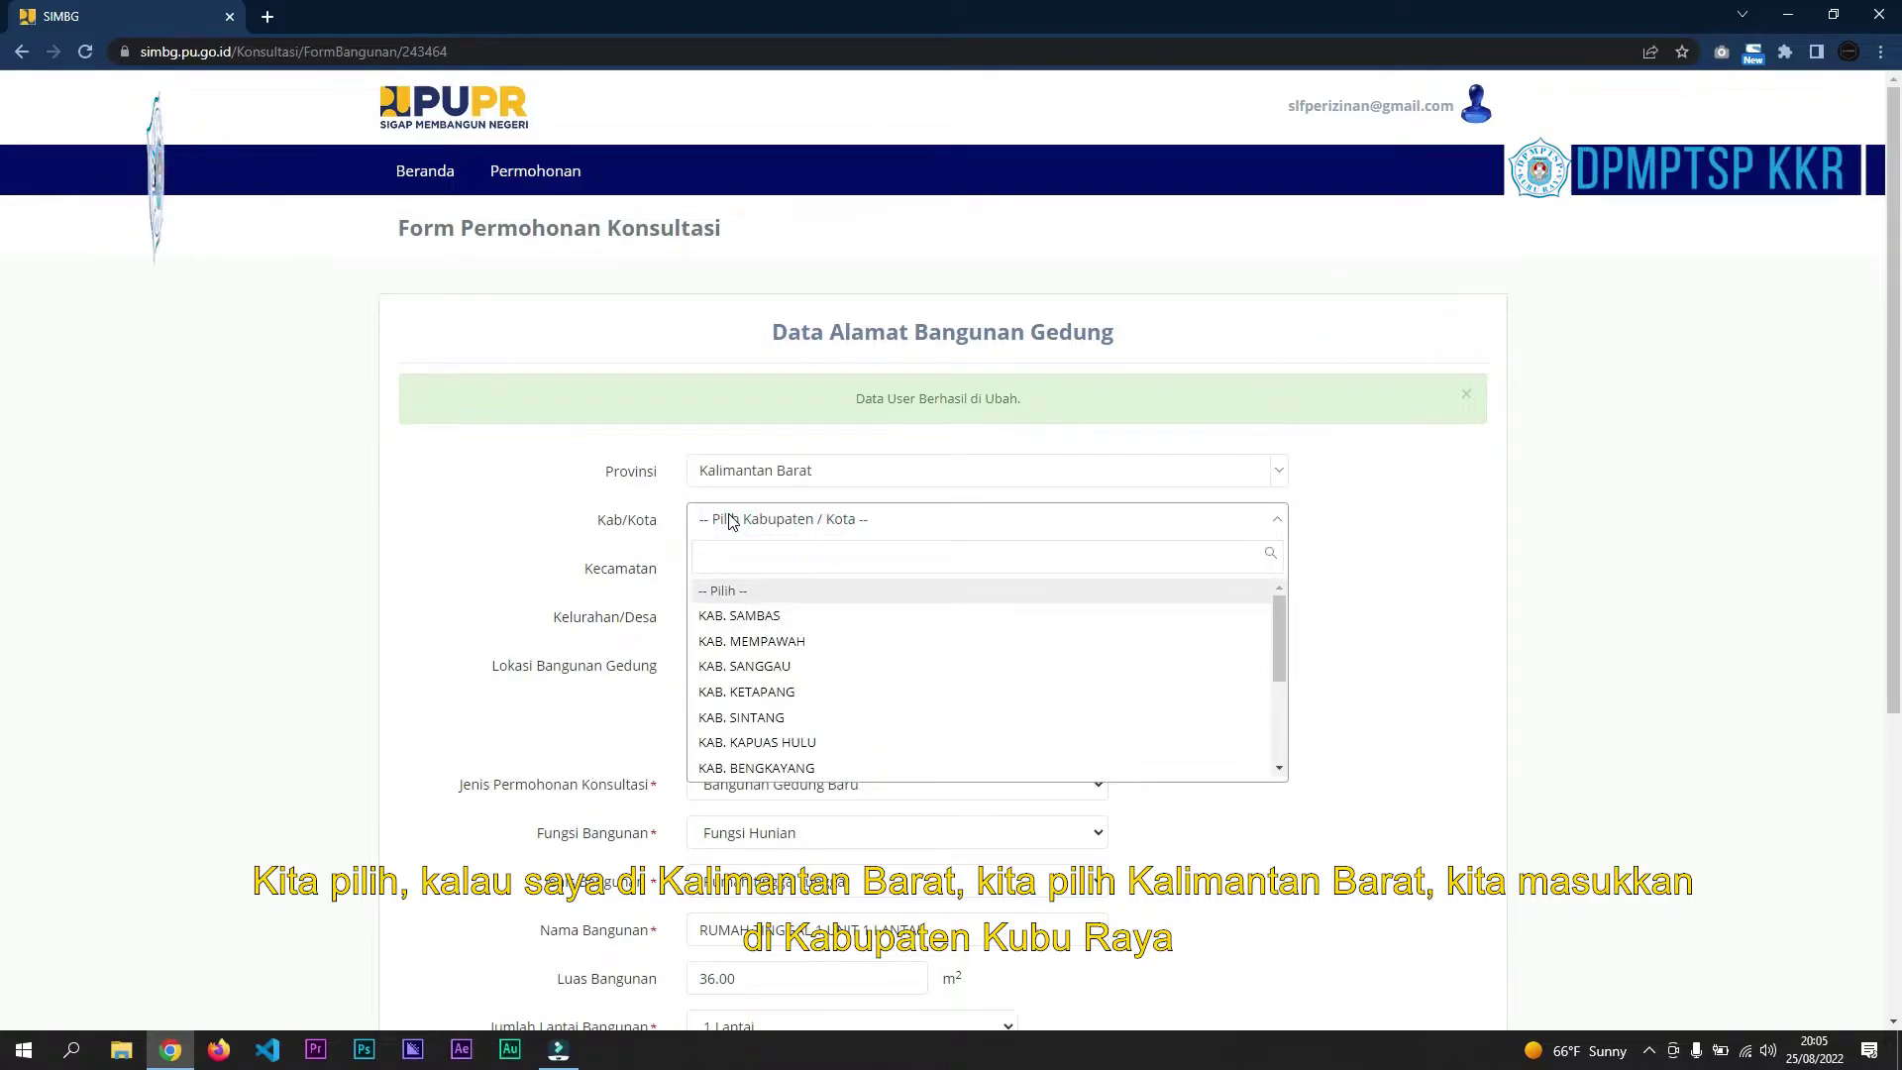
type("KUB")
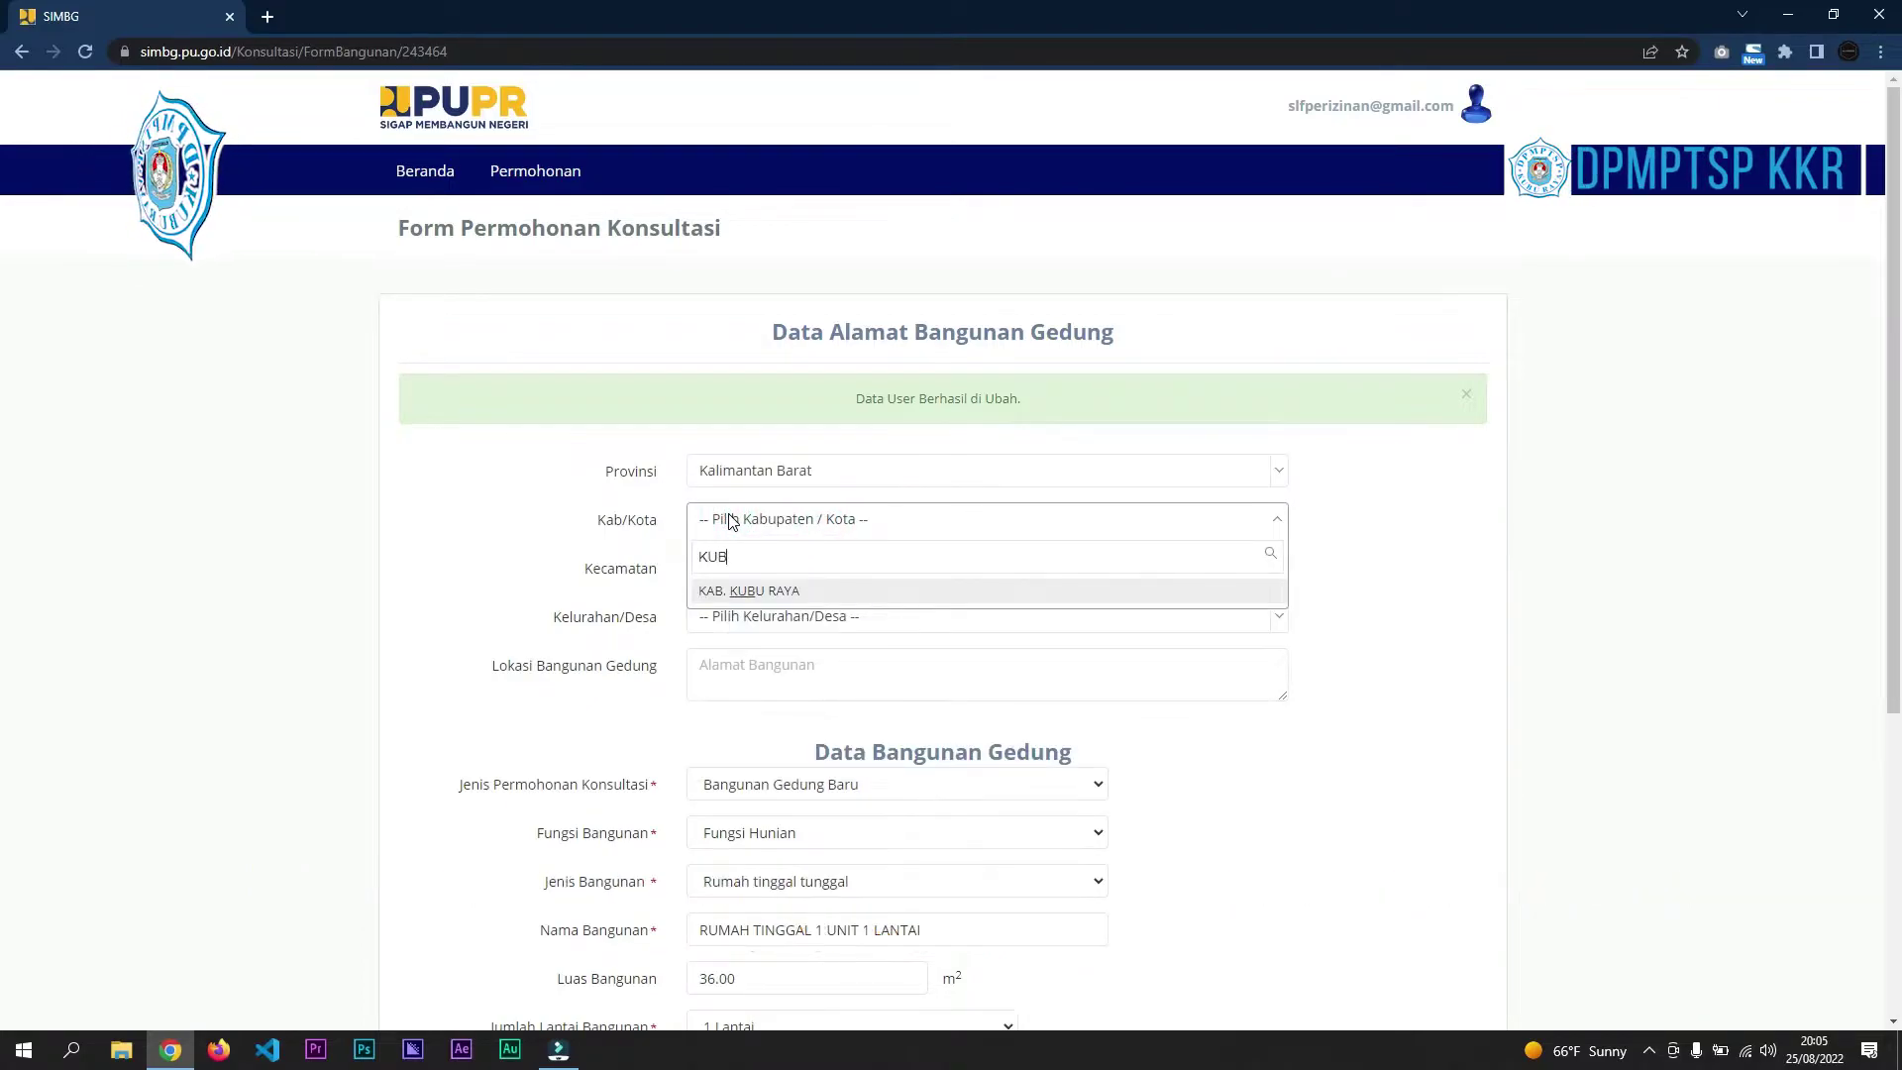
left_click(778, 592)
- Set the building's Kecamatan to Sungai Raya and its Kelurahan/Desa to Sungairaya
left_click(765, 568)
type("S")
left_click(764, 639)
left_click(751, 618)
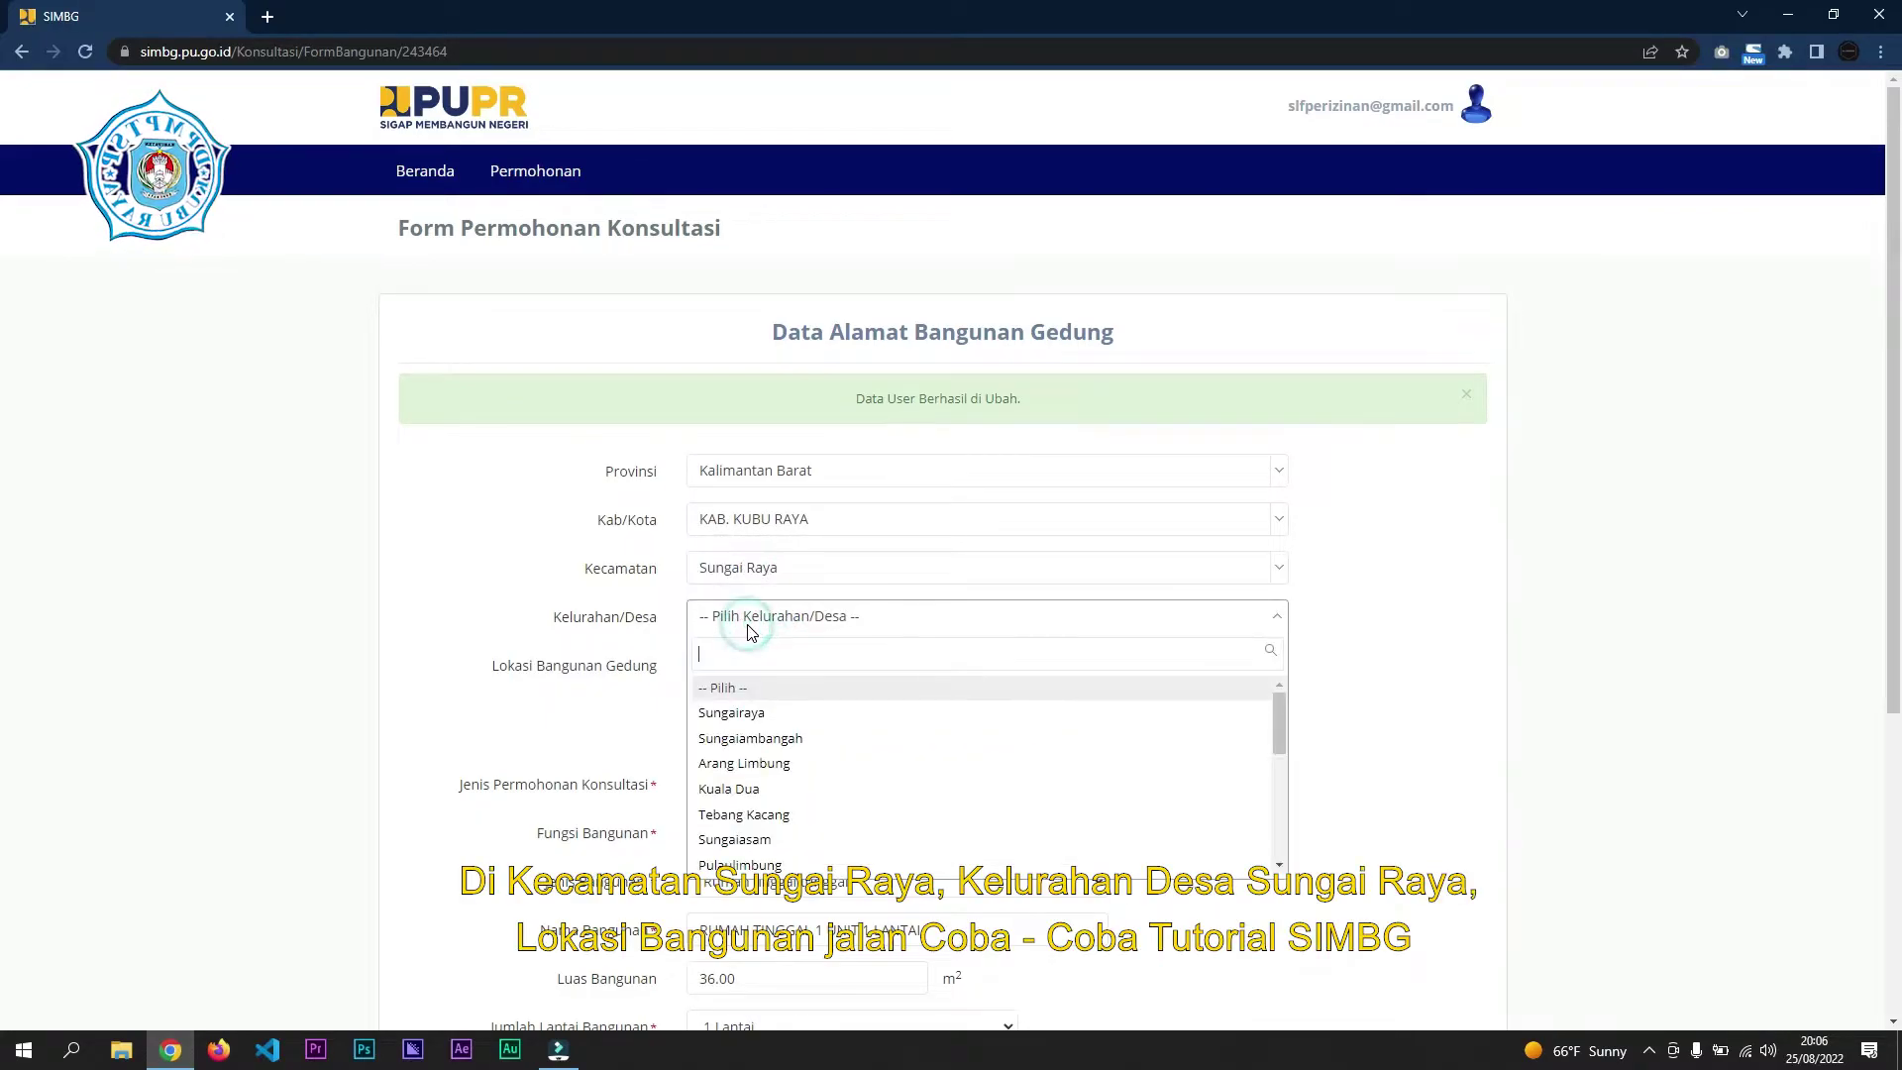
left_click(756, 712)
- Enter the building's street address as Lokasi Bangunan Gedung and continue to the land data form
left_click(752, 679)
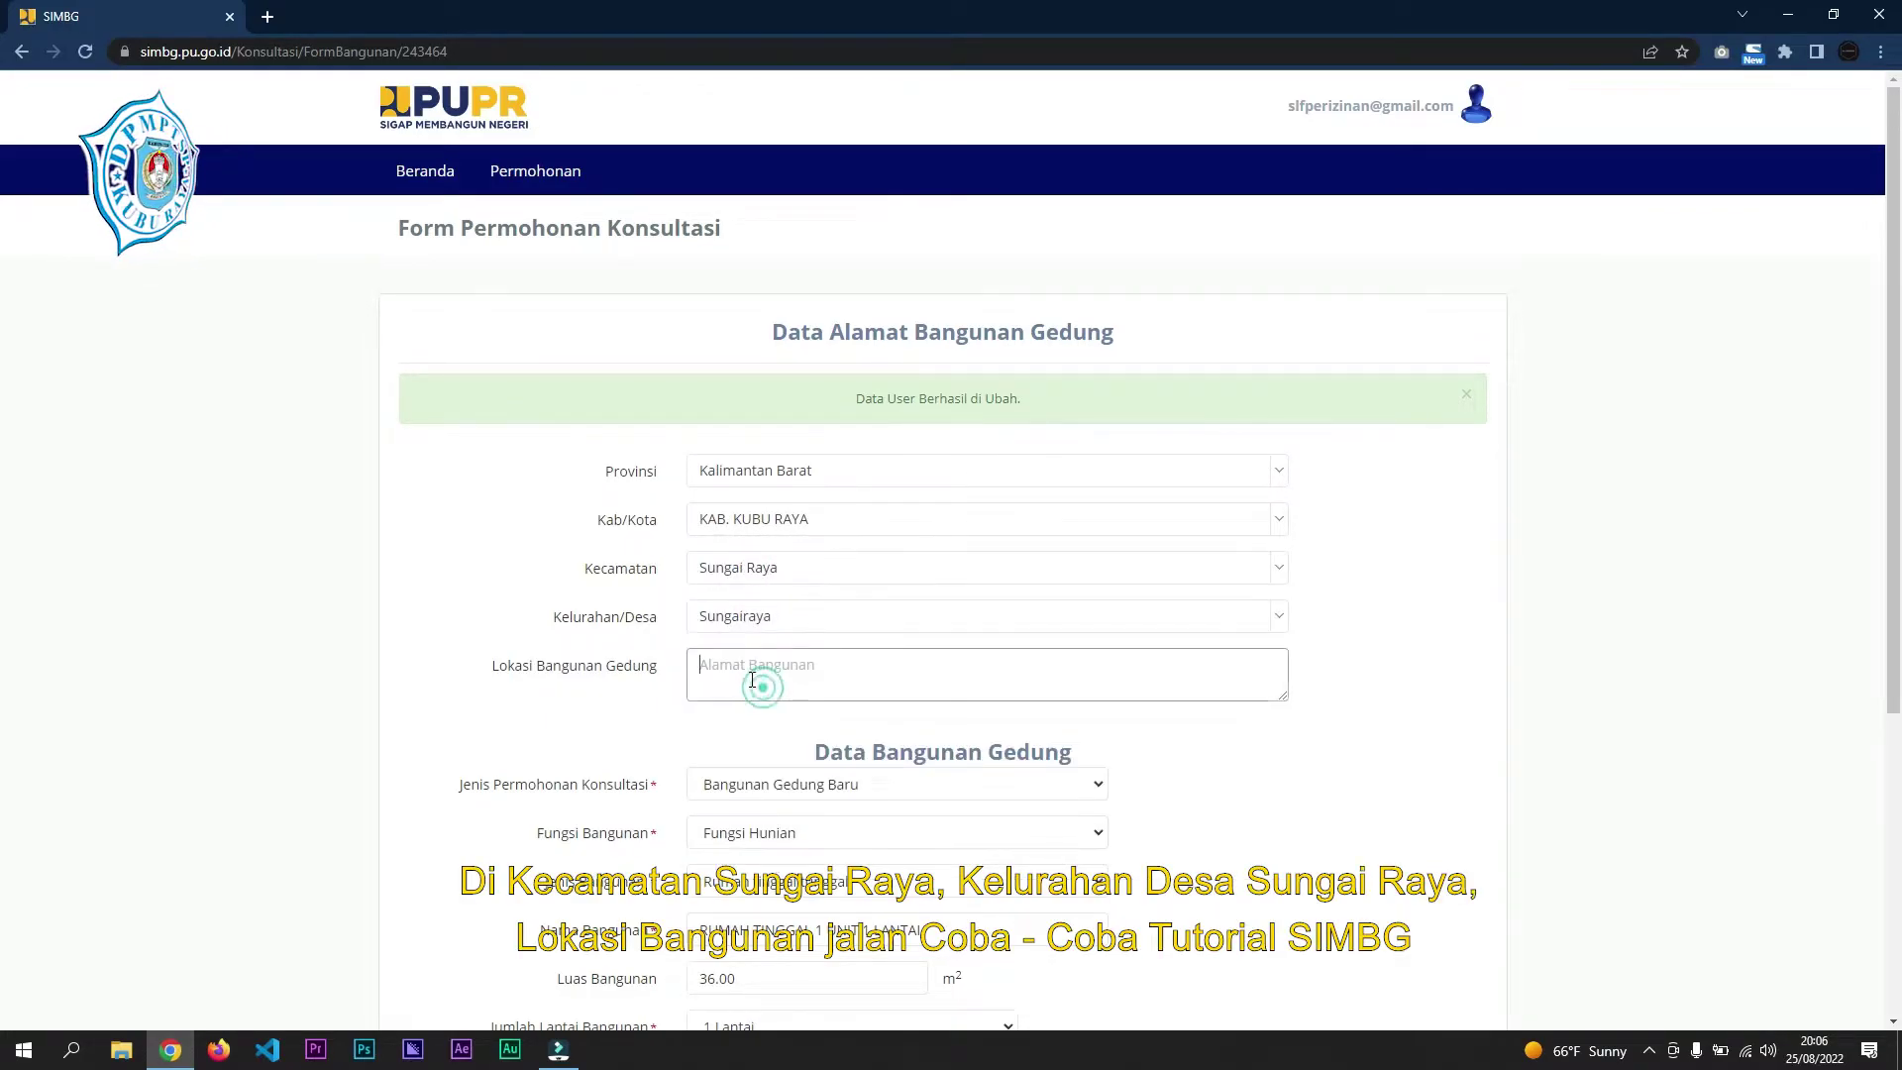
type("JALAN C")
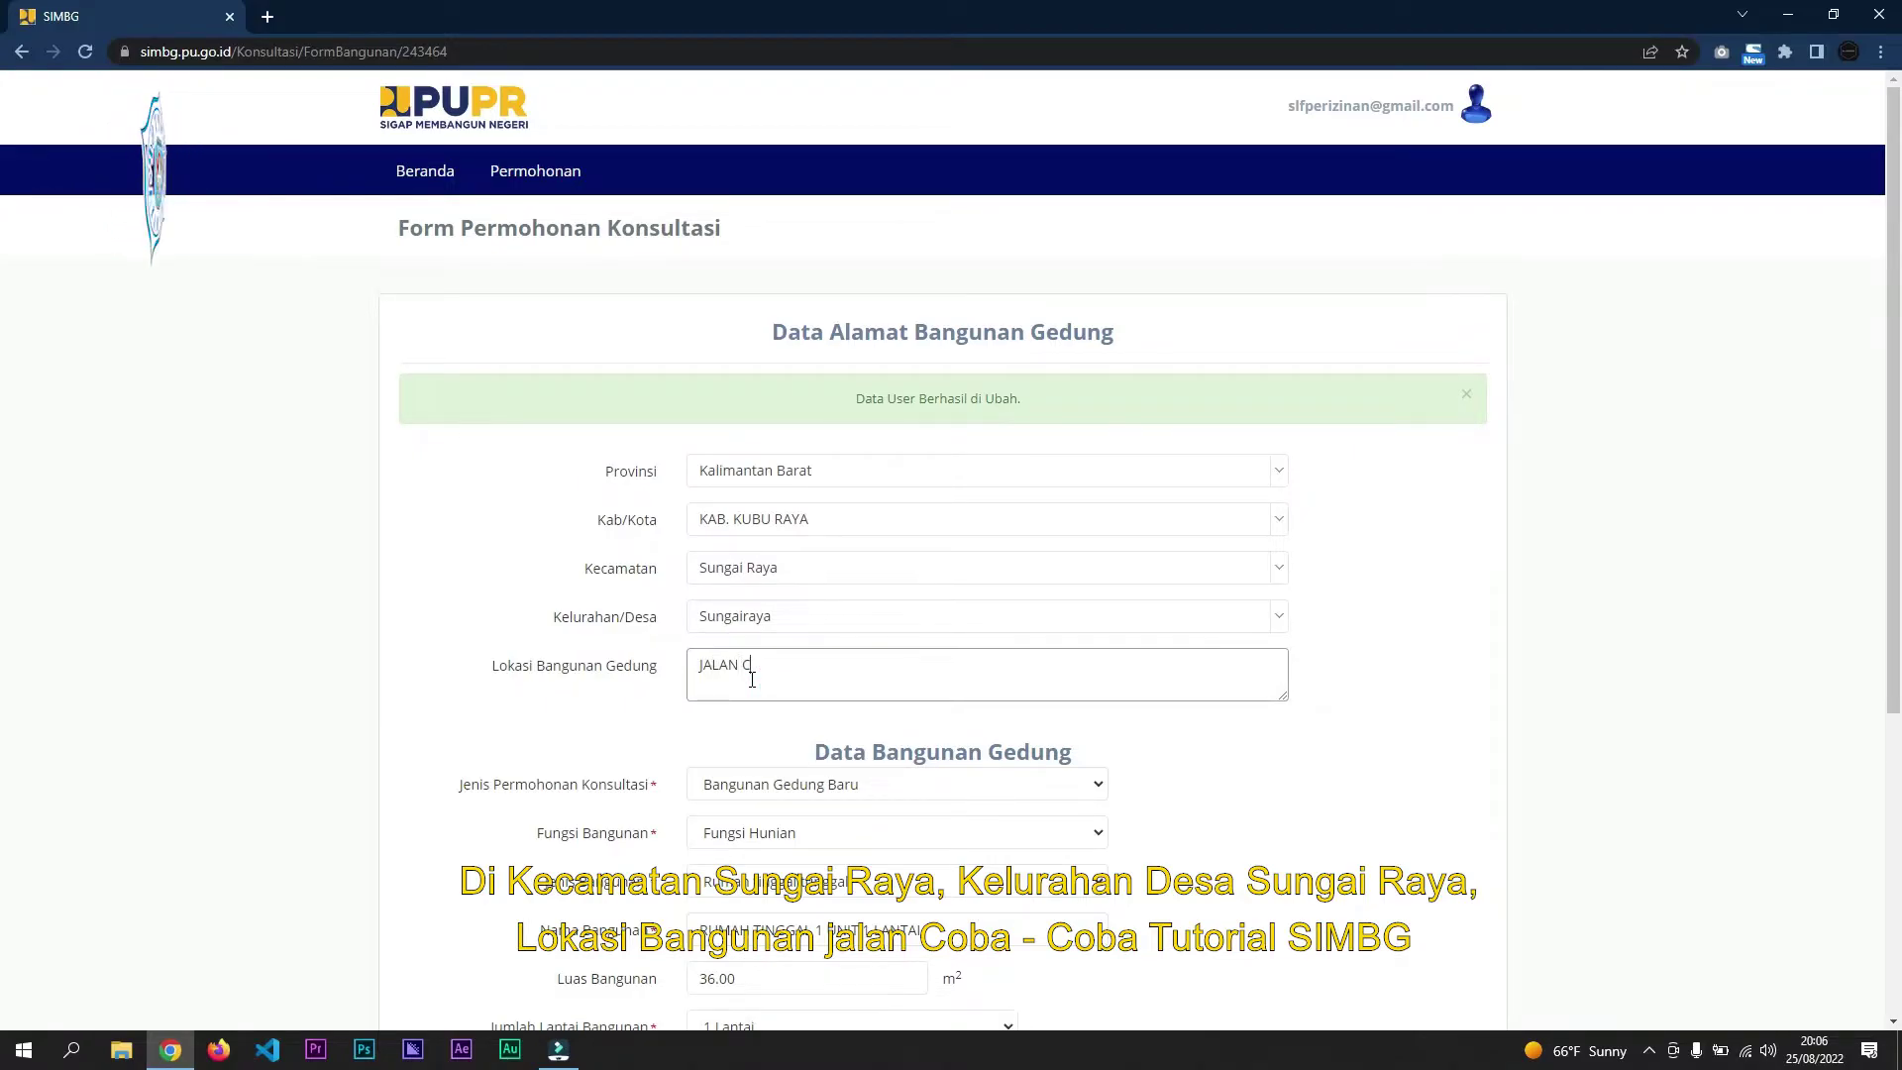
type("OBA COBA ")
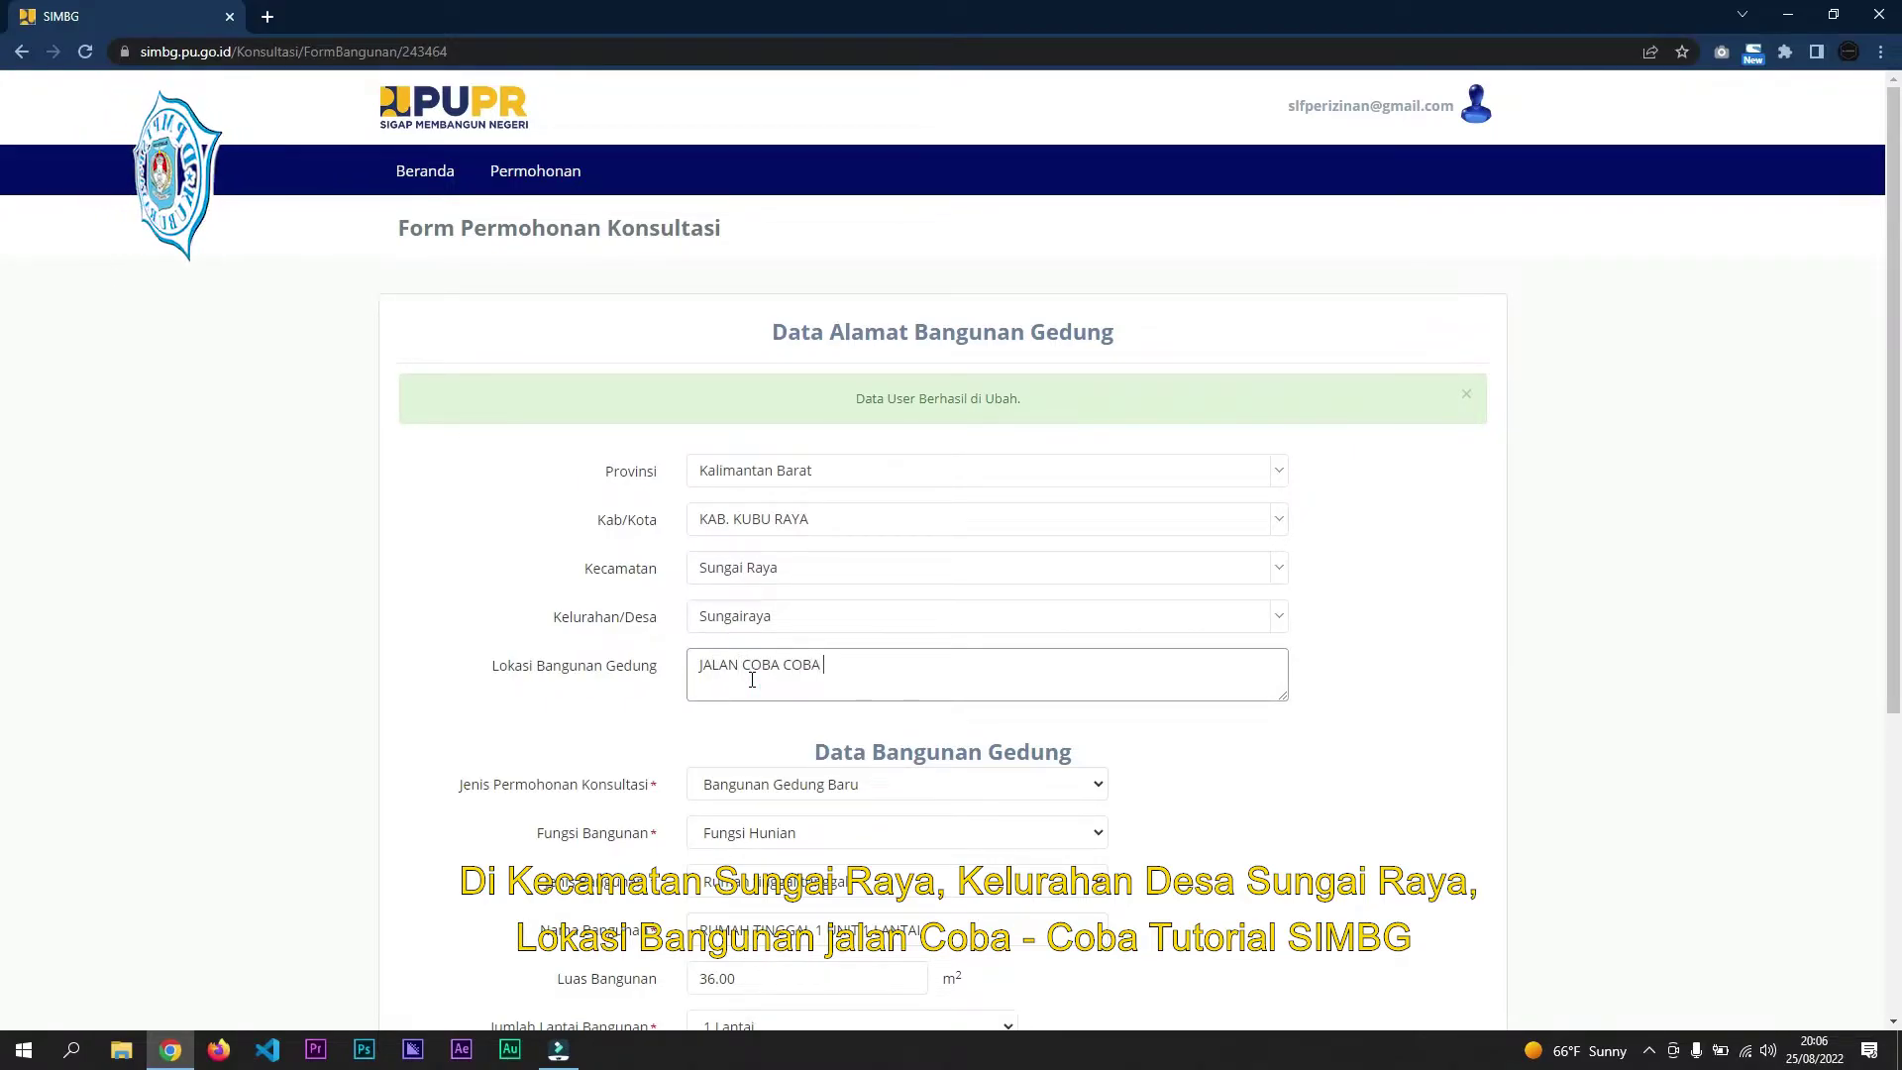
type("TU")
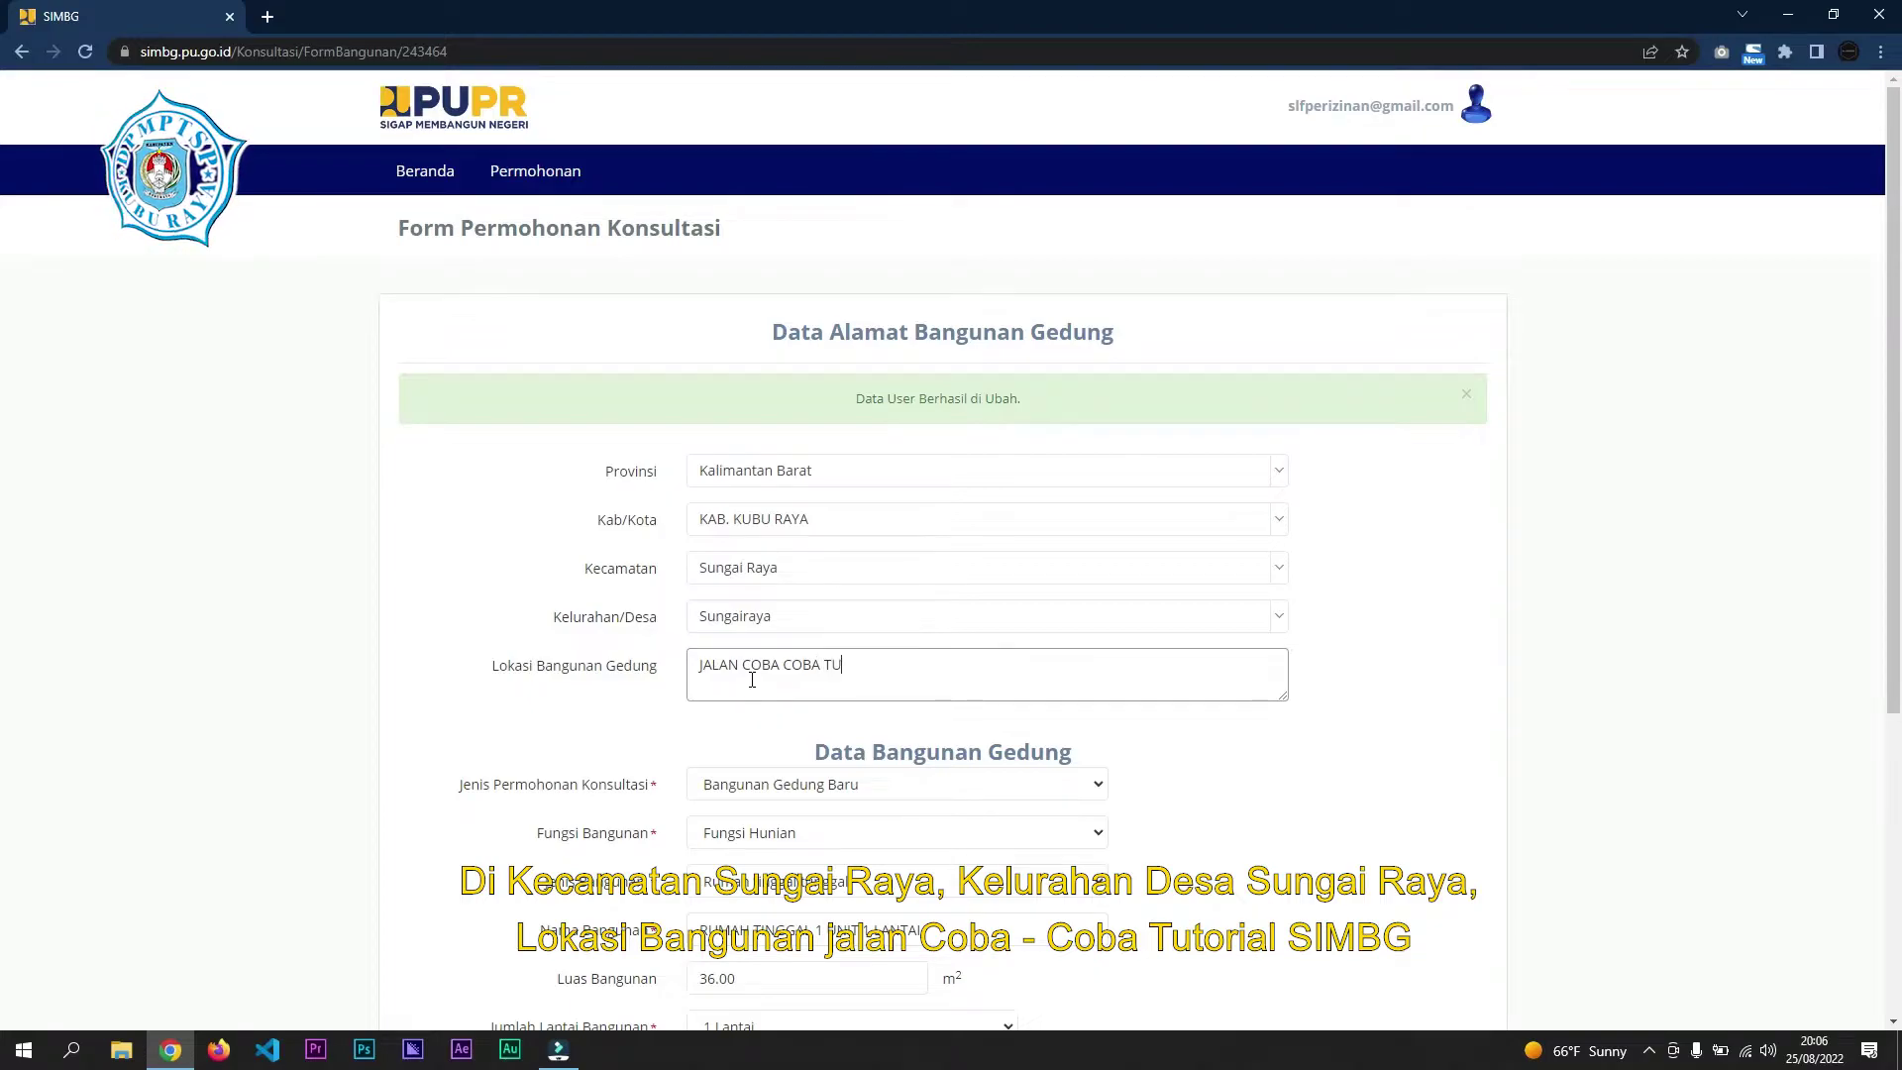
type("TORIA")
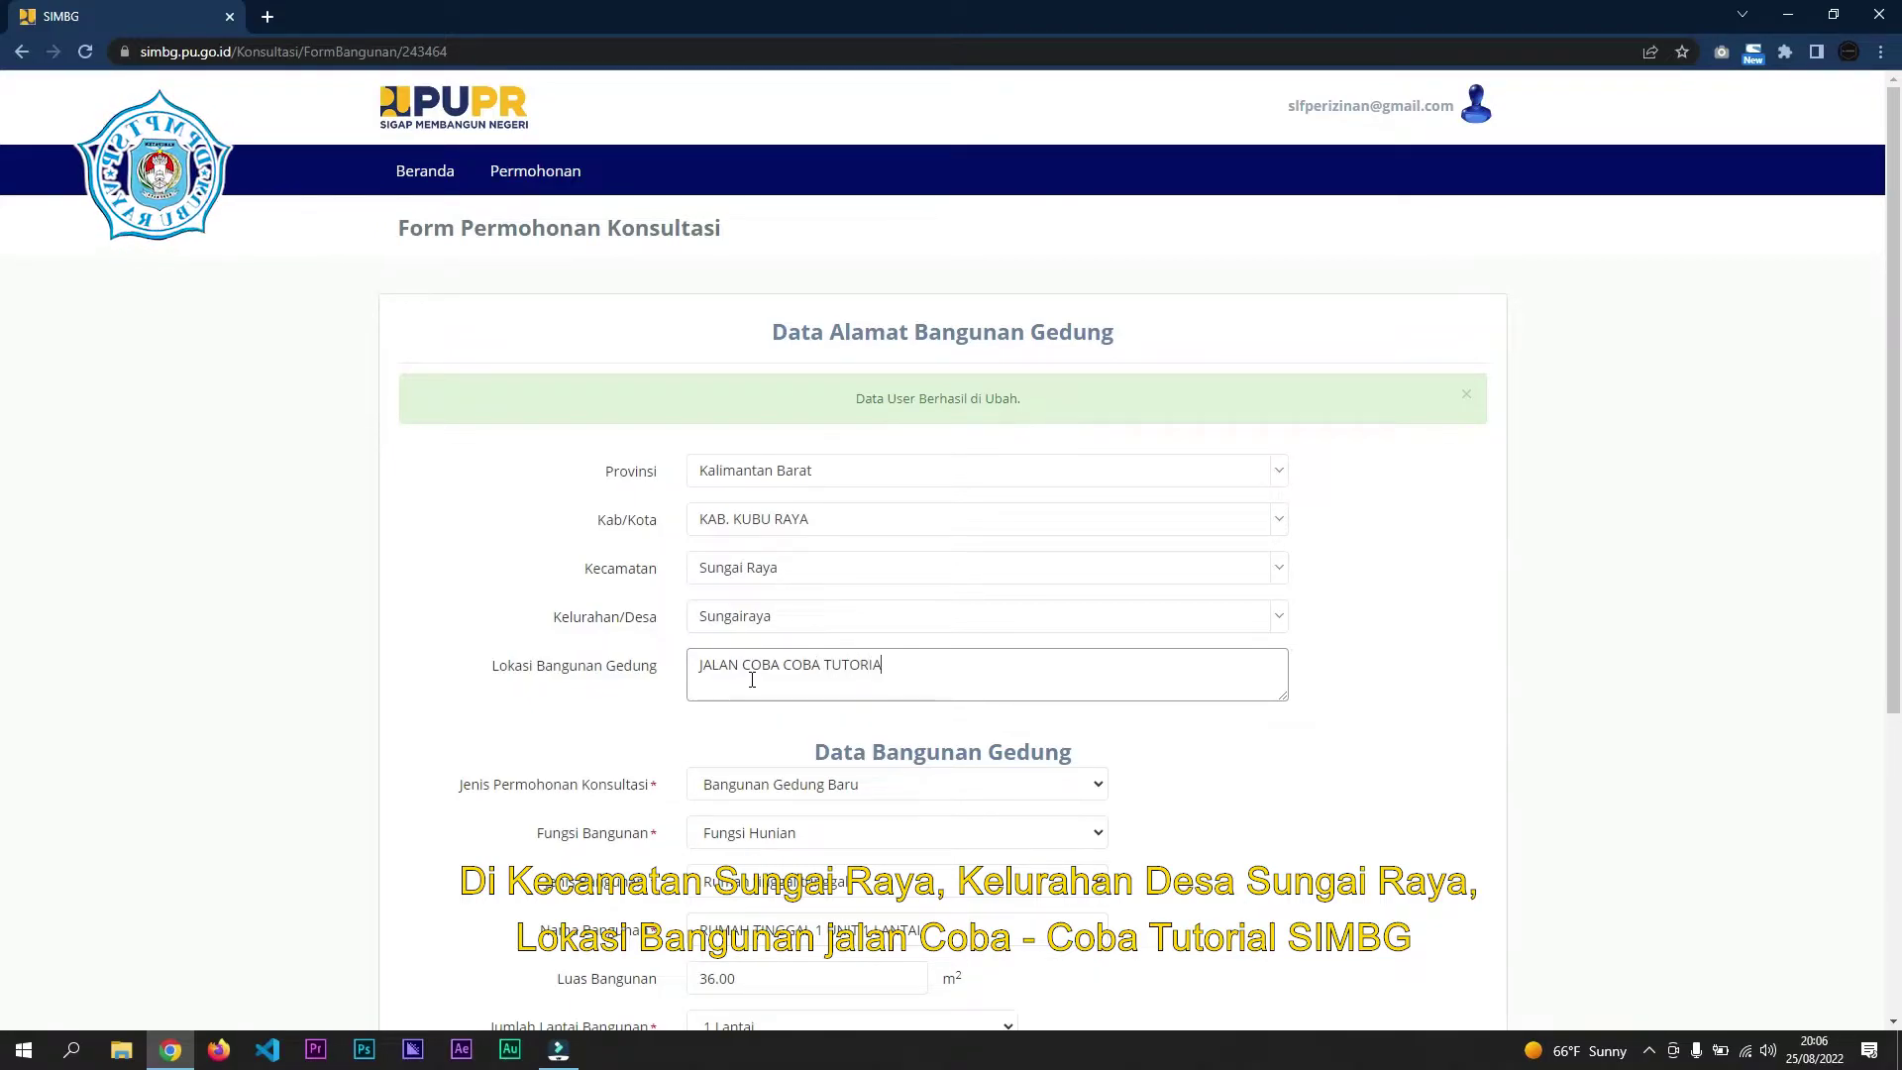
type("L SIMBG")
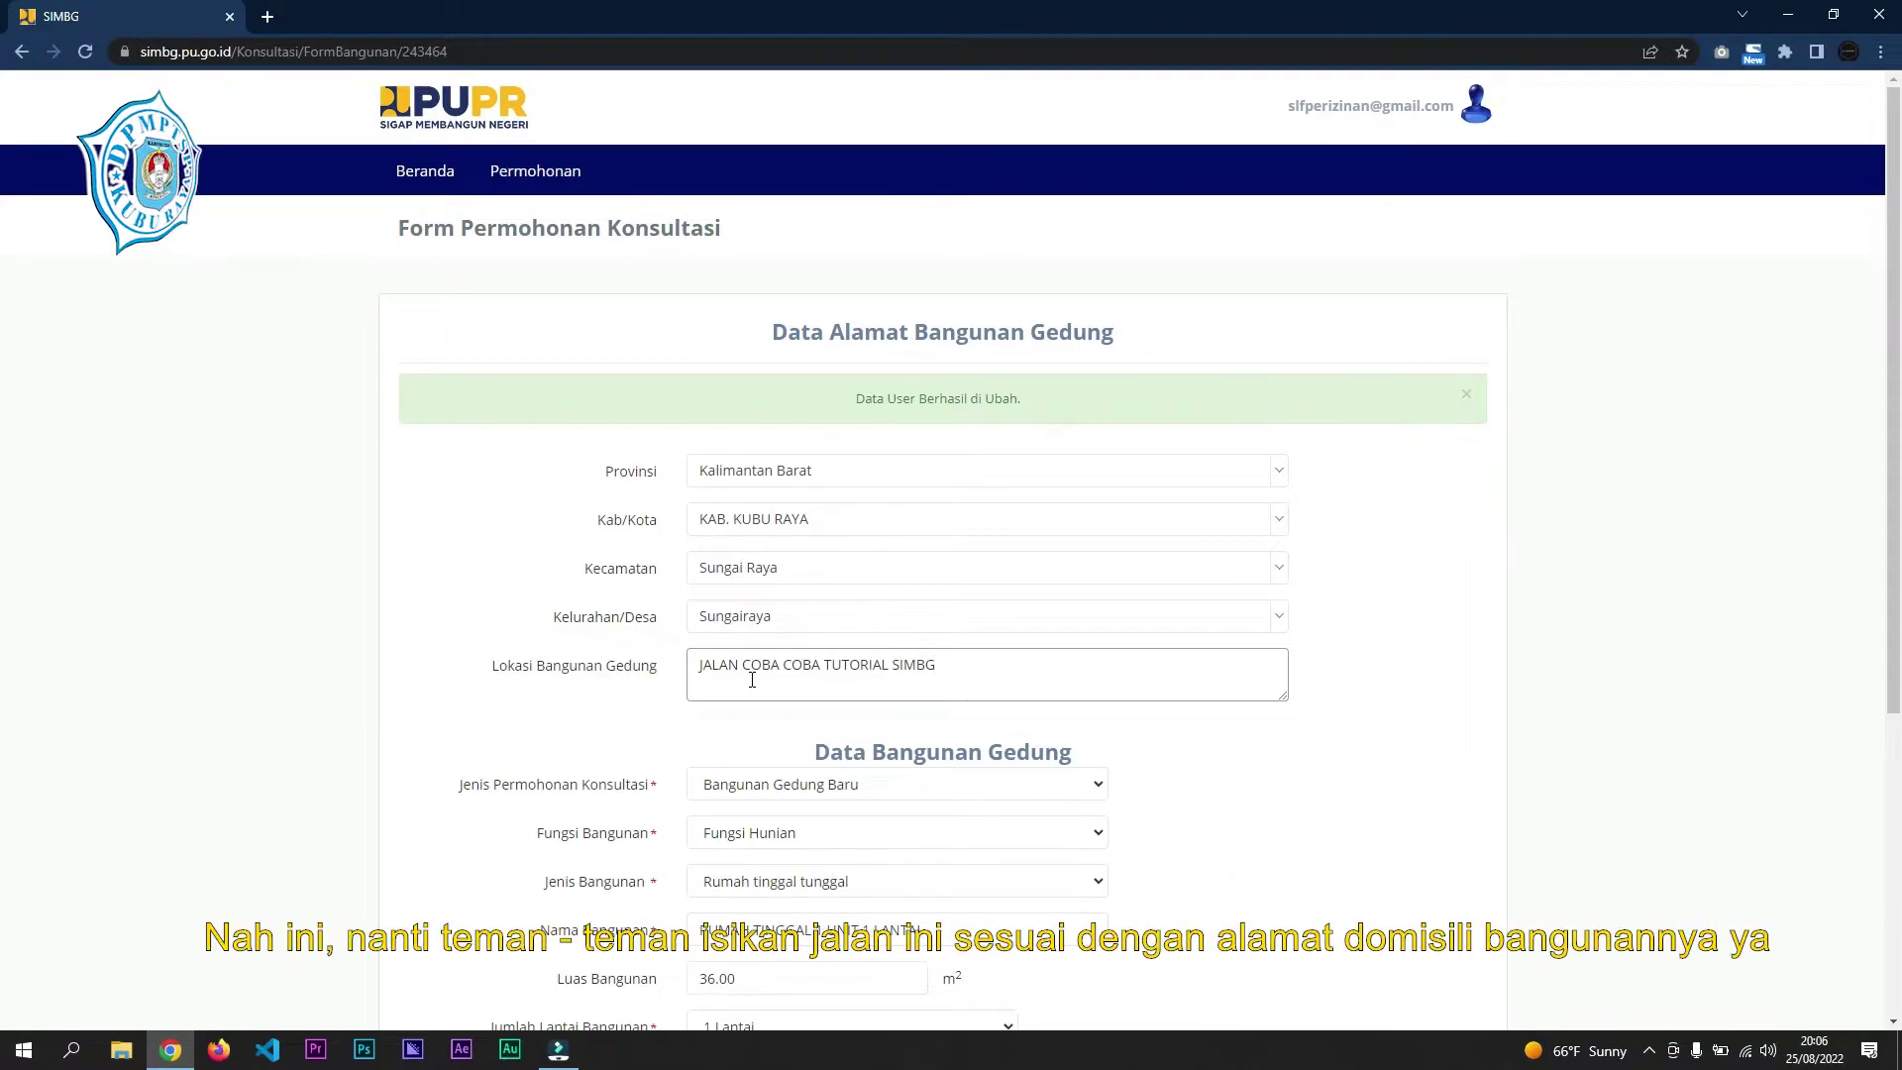
left_click_drag(691, 672, 982, 689)
left_click(959, 671)
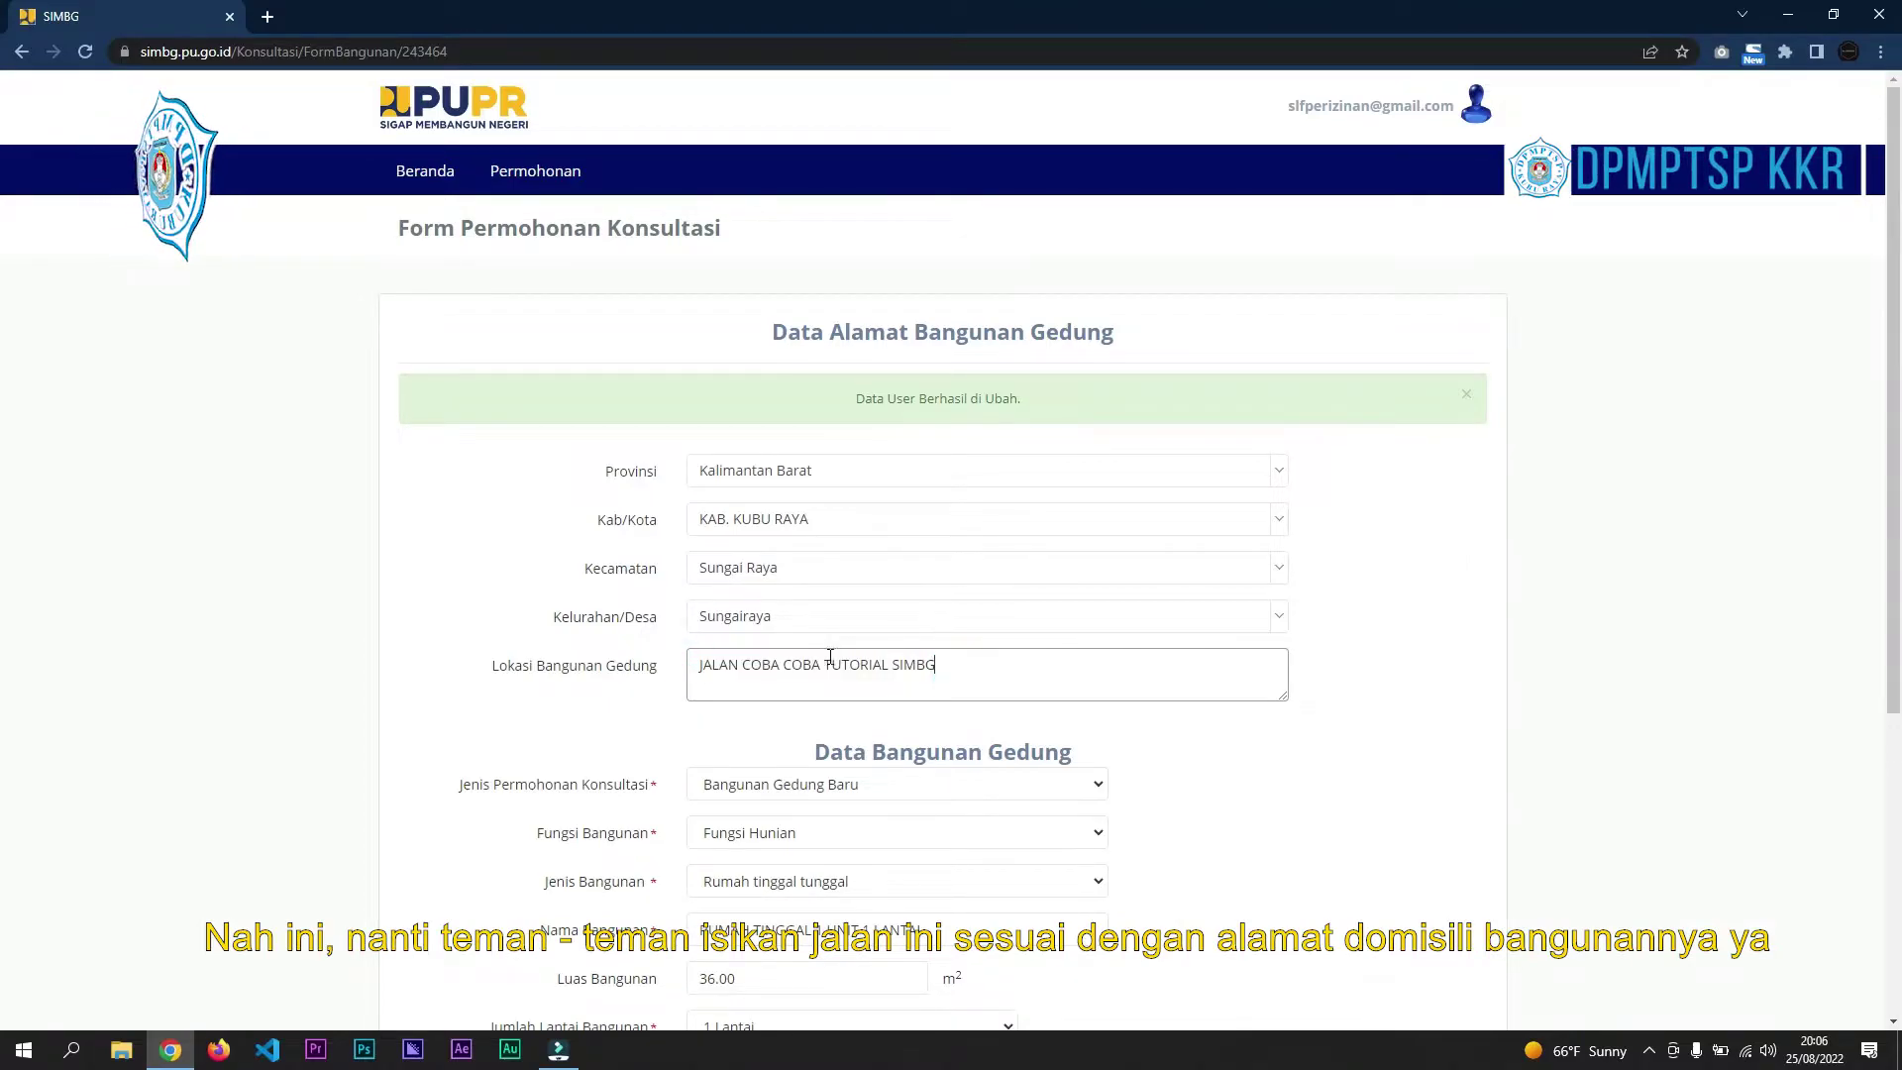
type("D")
key("BackSpace")
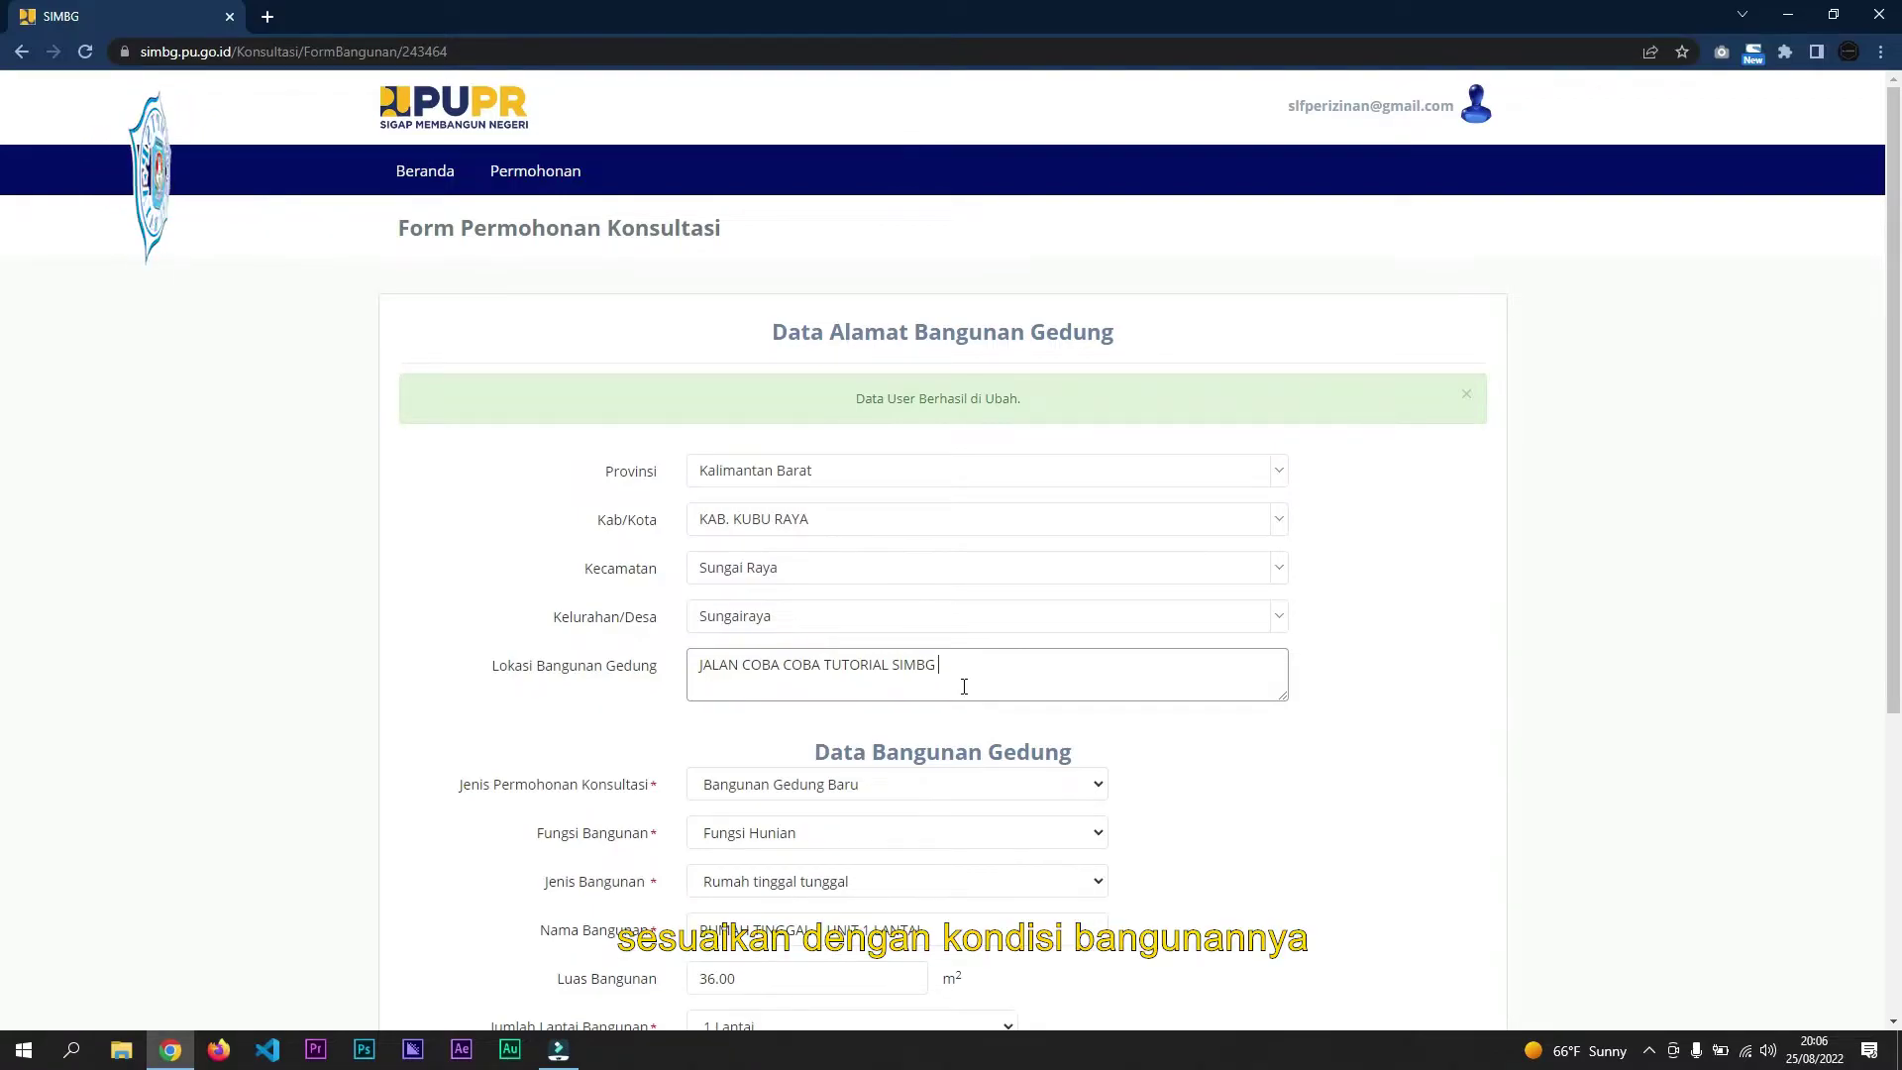
scroll(964, 691, "down", 5)
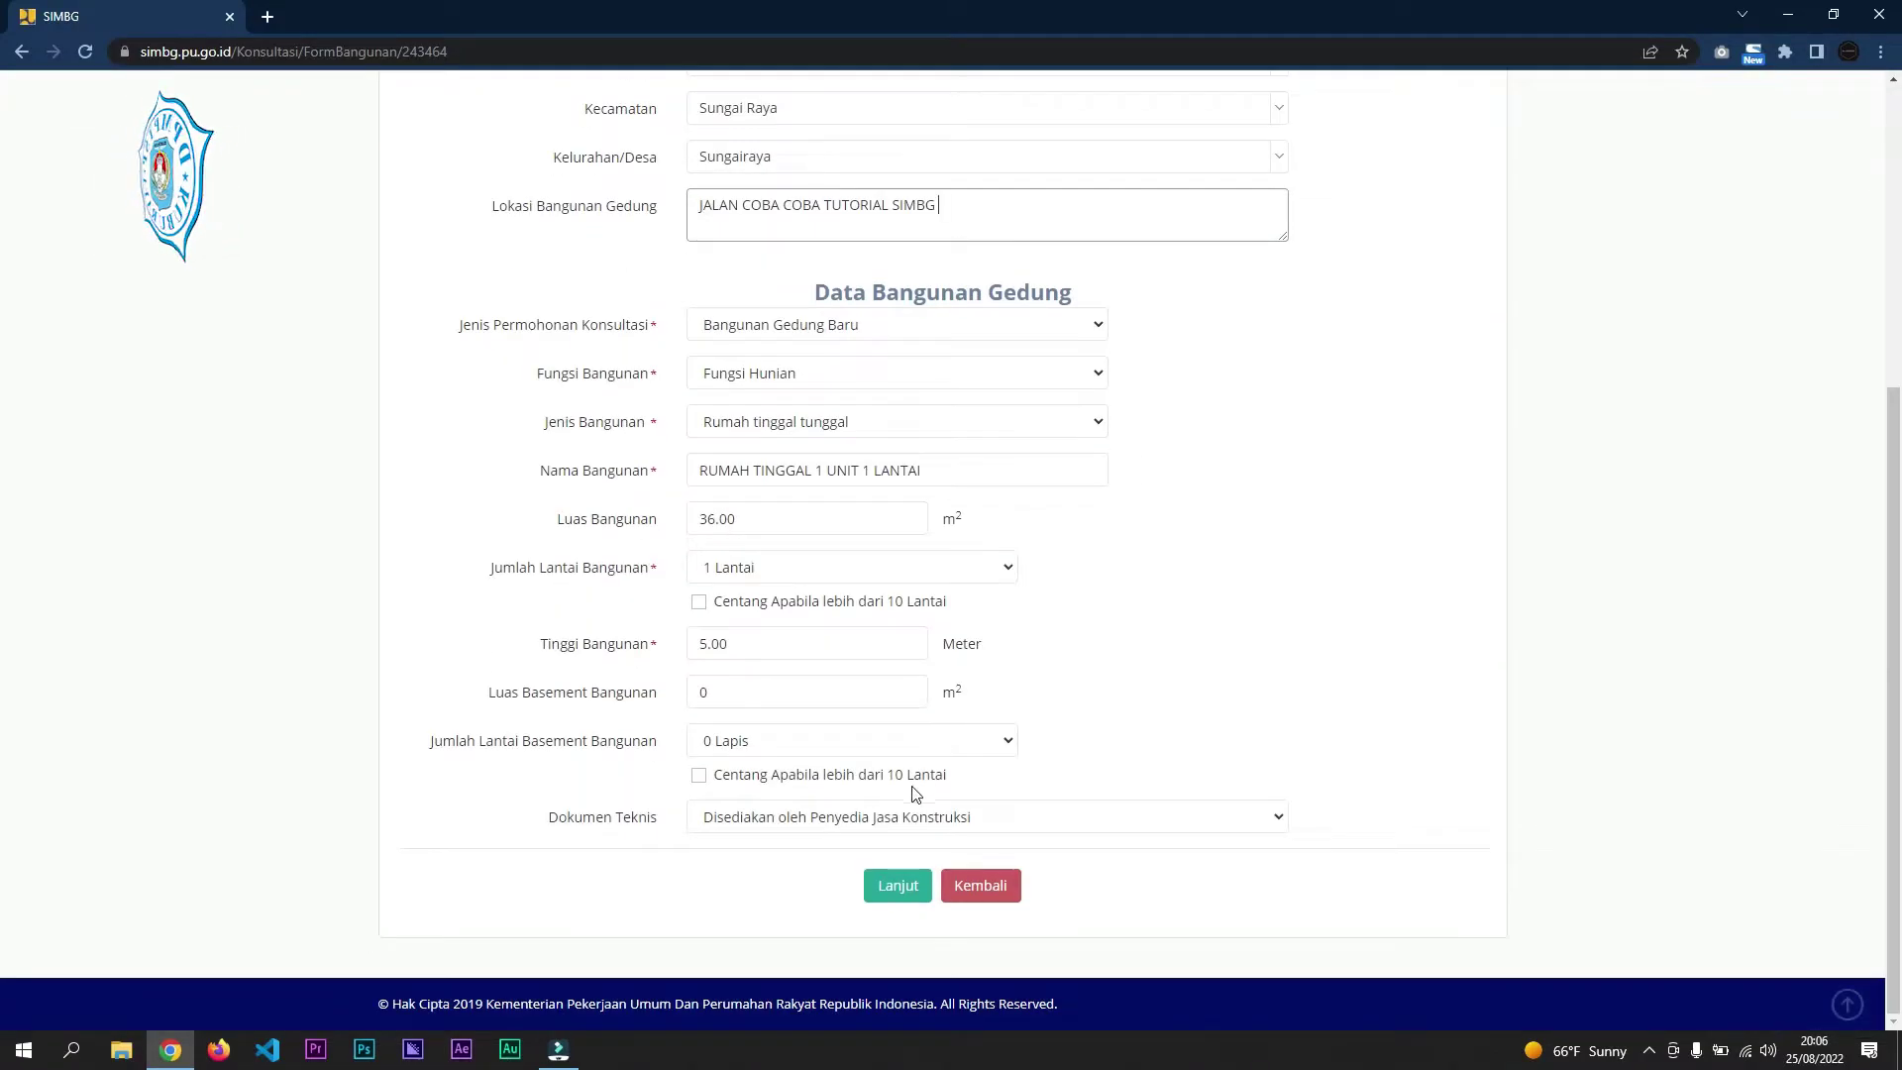
left_click(901, 887)
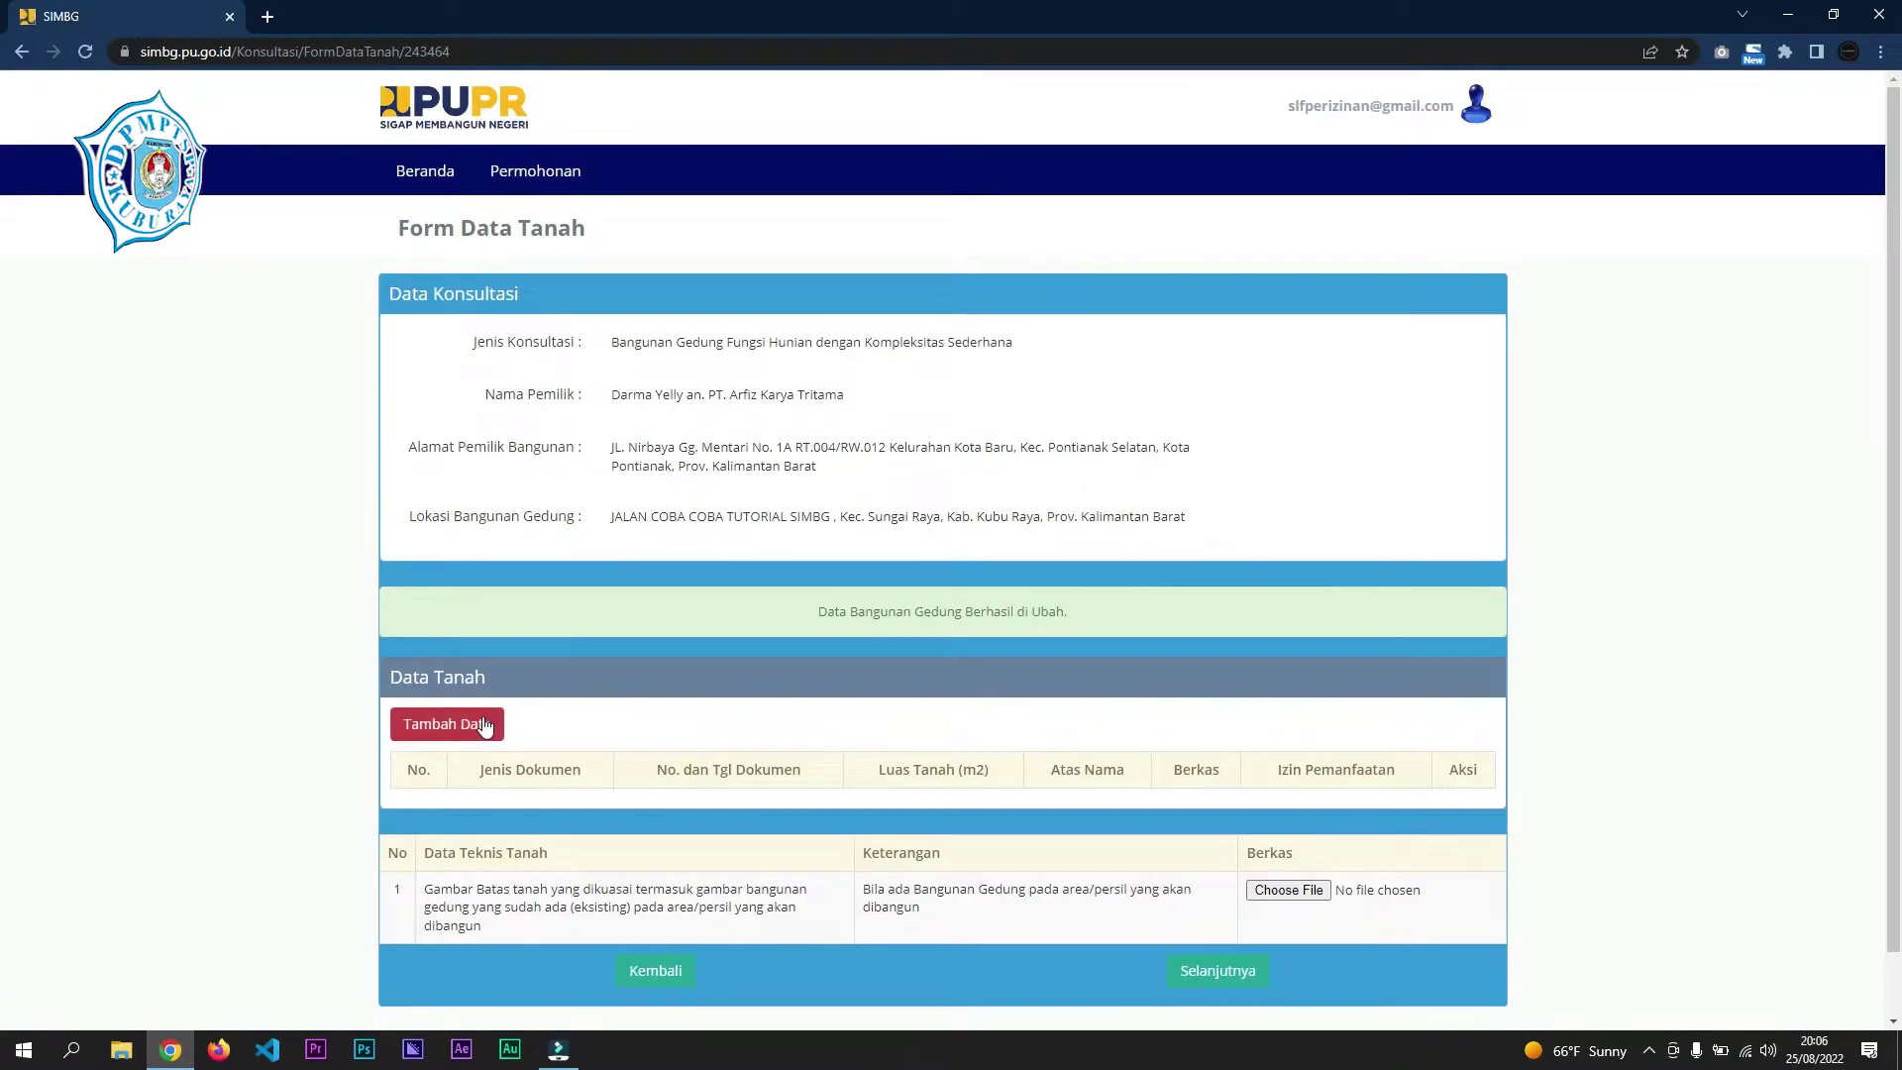
- Add a land data entry with ownership document type Sertifikat and document number SHM No.01214
left_click(484, 726)
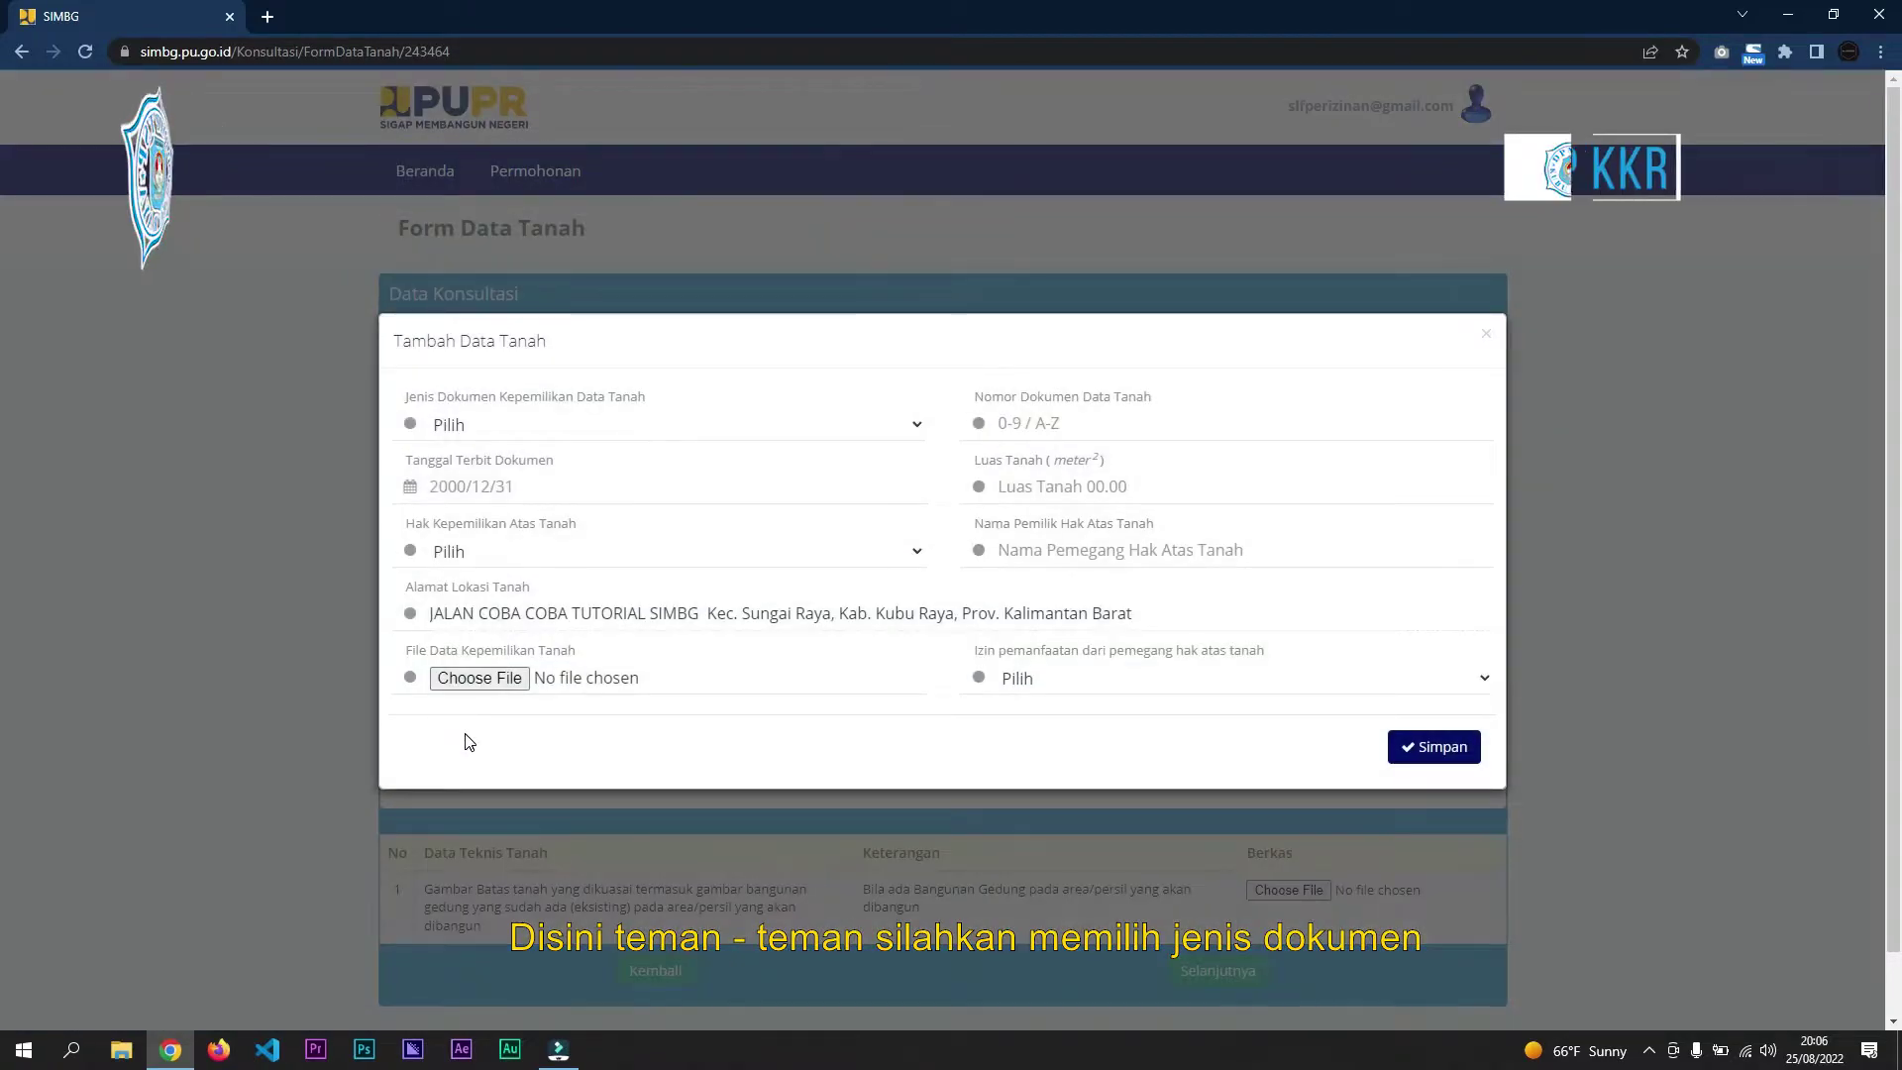
left_click(457, 426)
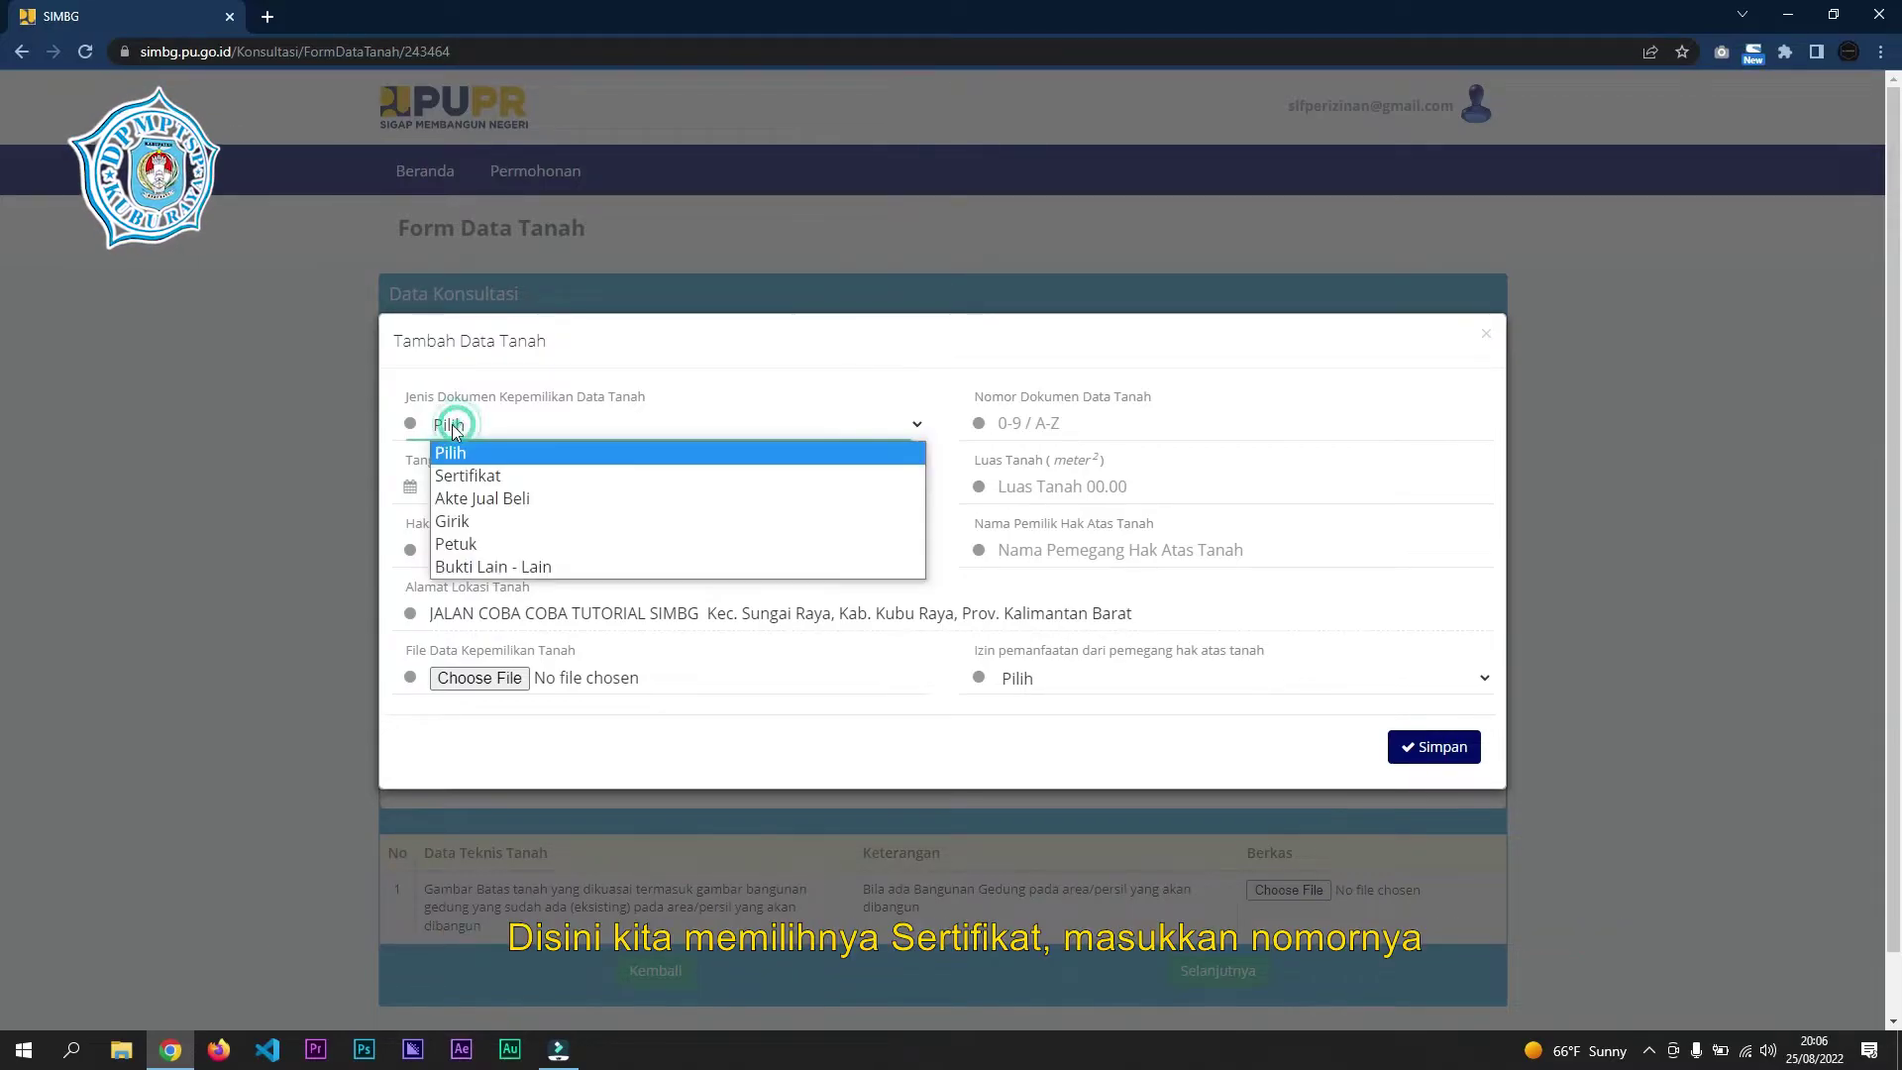
left_click(537, 473)
left_click(998, 441)
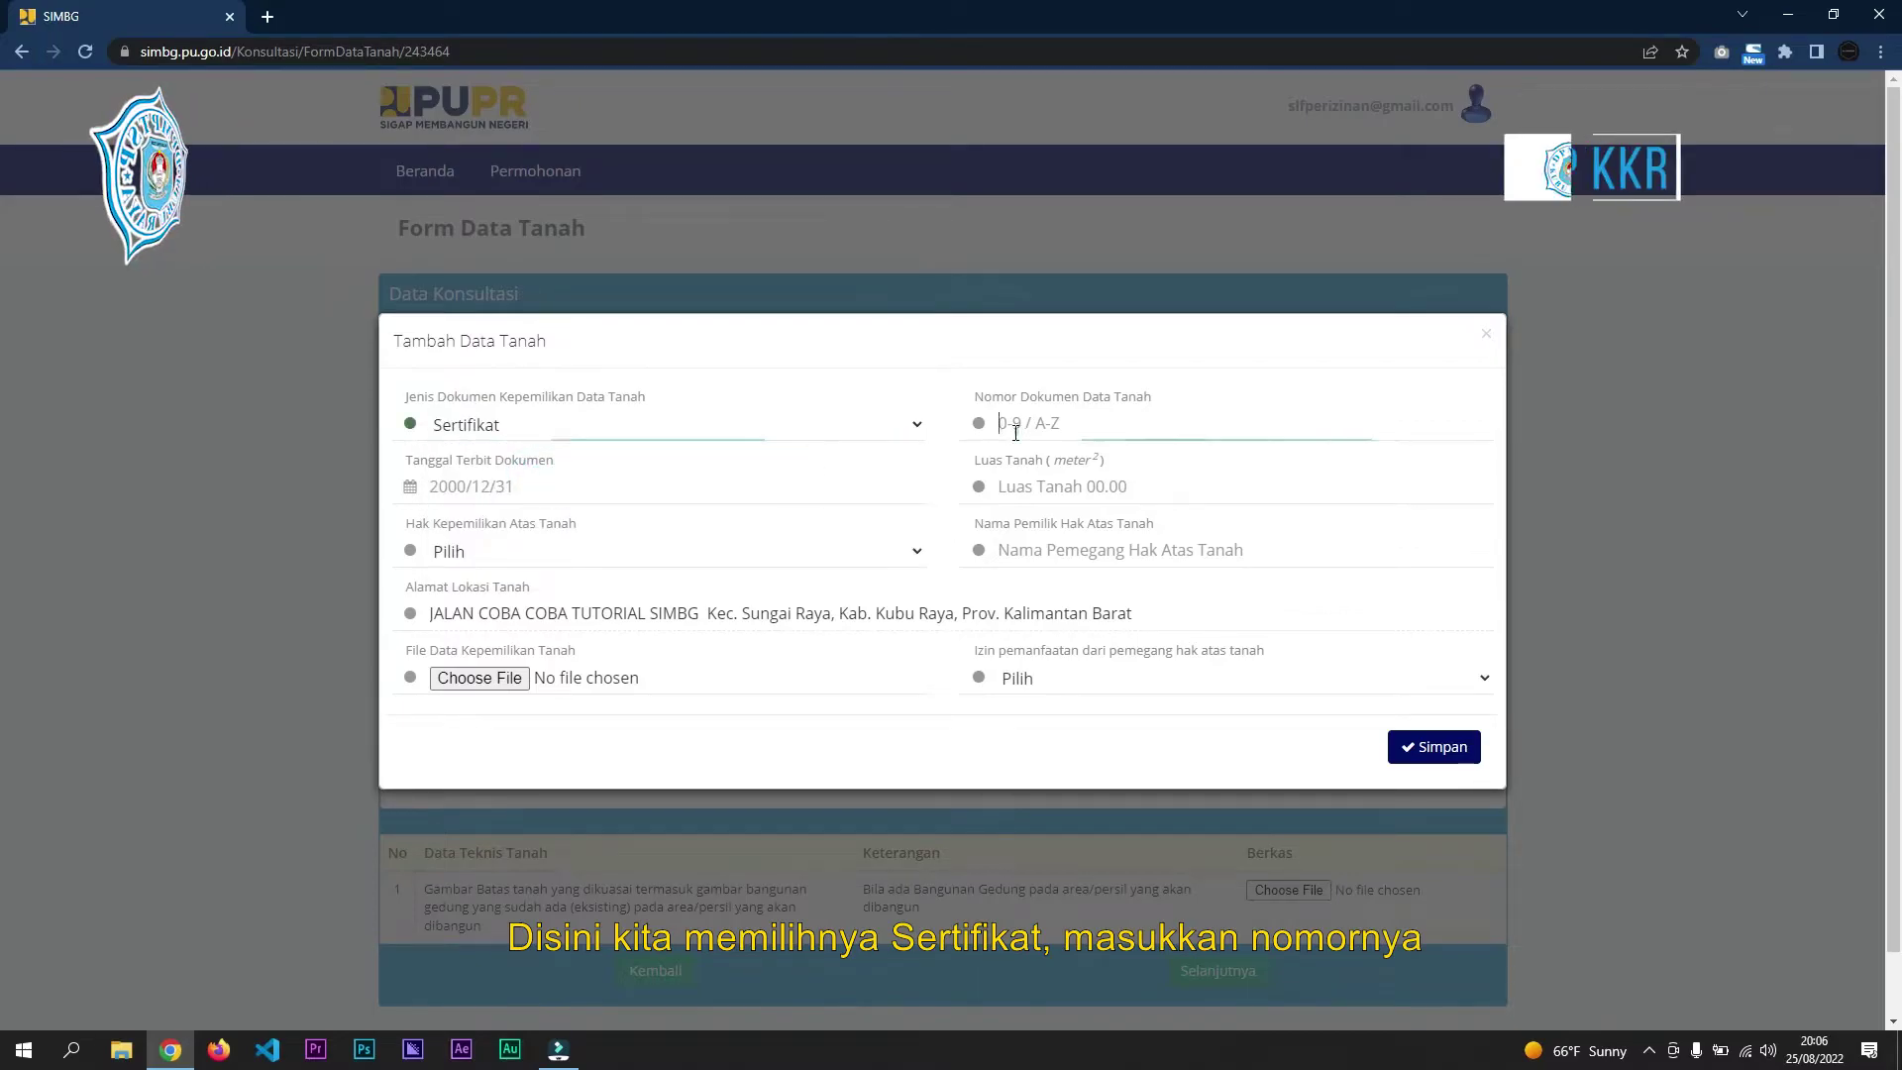
type("SHM")
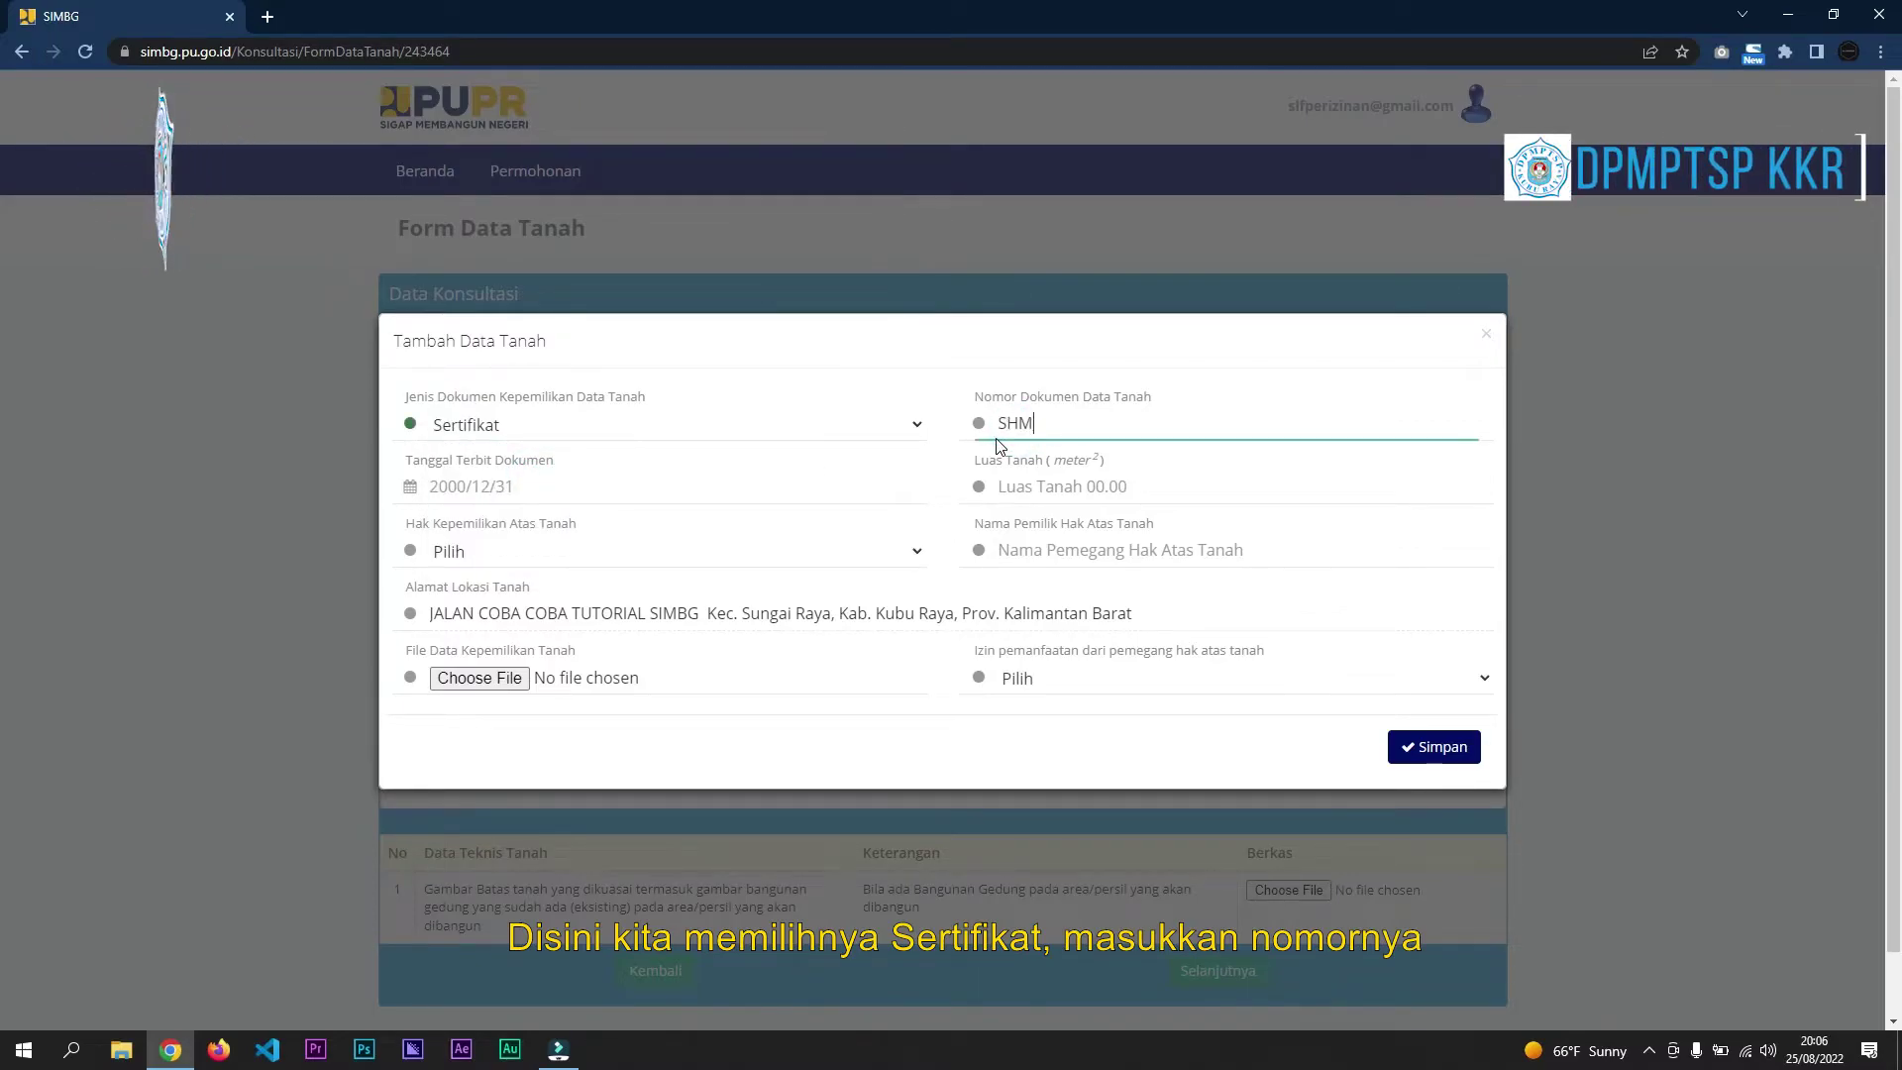
type("N  No.01214")
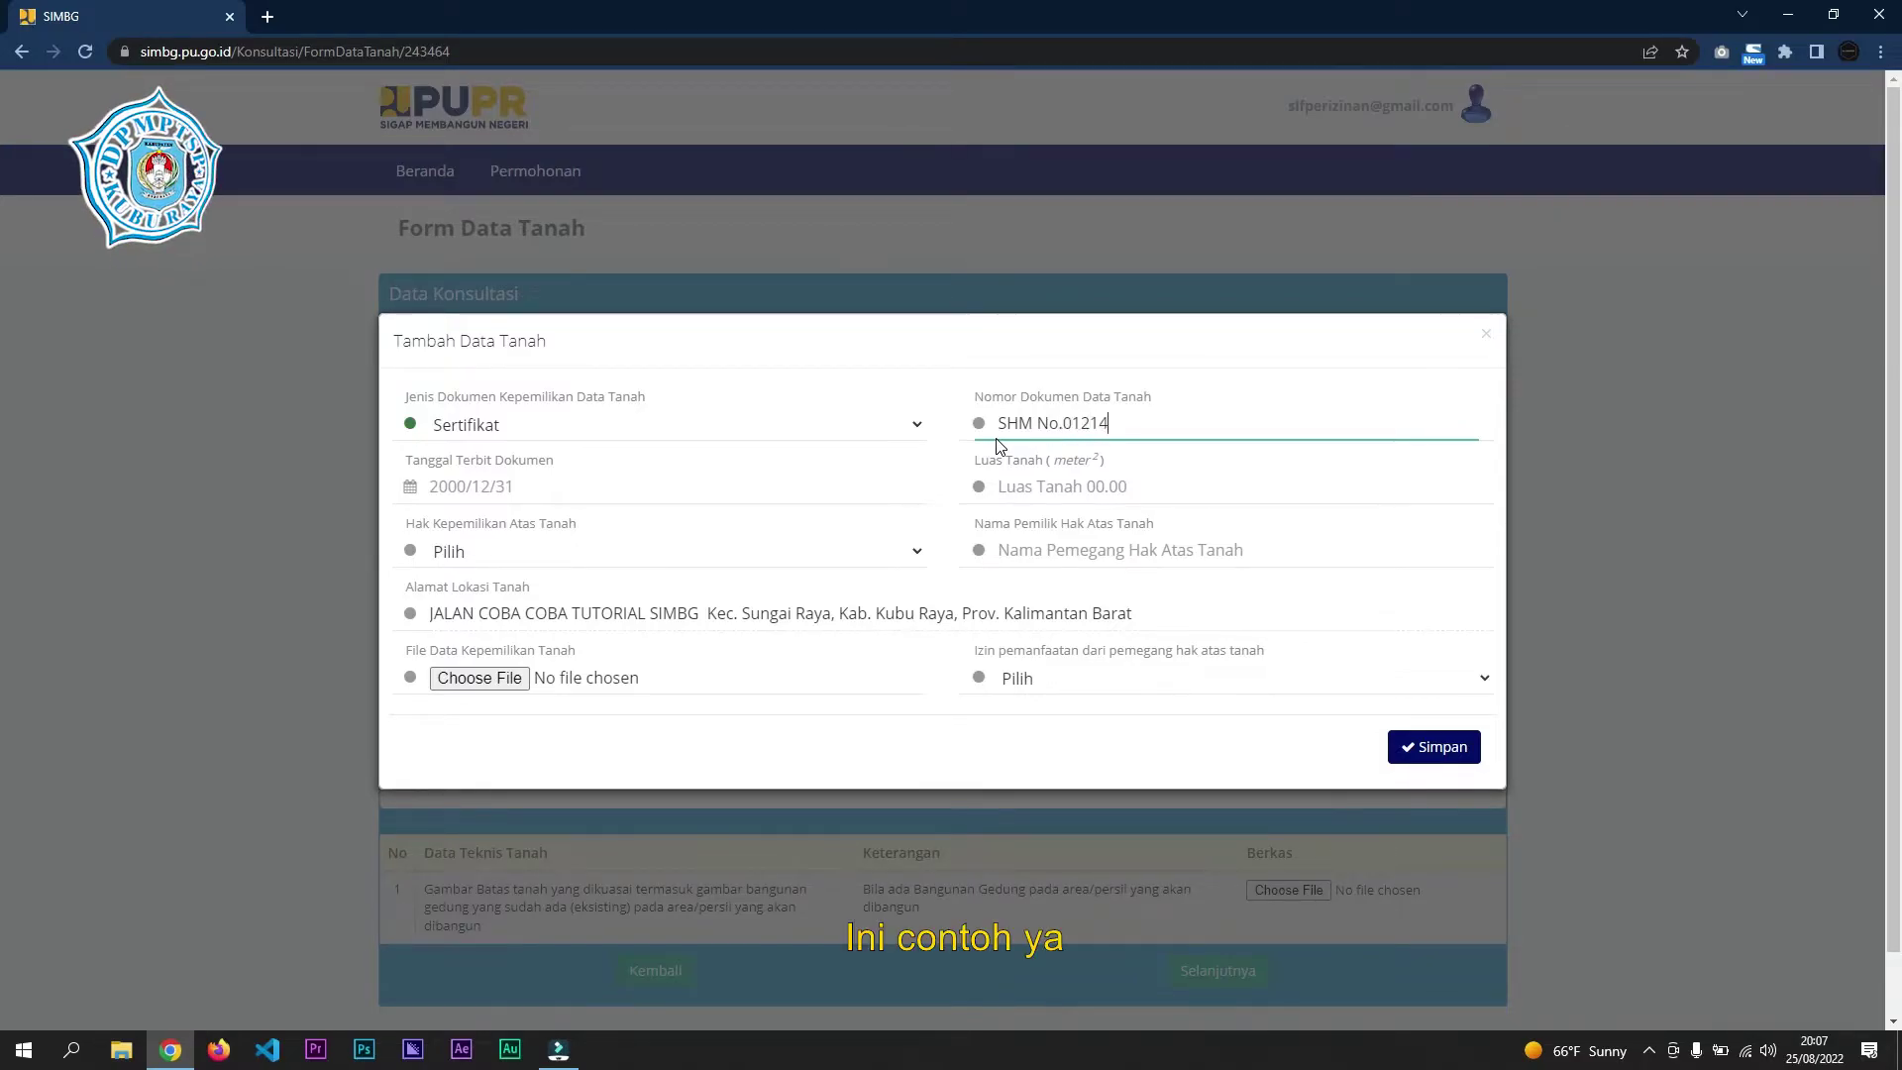
- Set the land document's Tanggal Terbit Dokumen to 2022-06-07
left_click(792, 483)
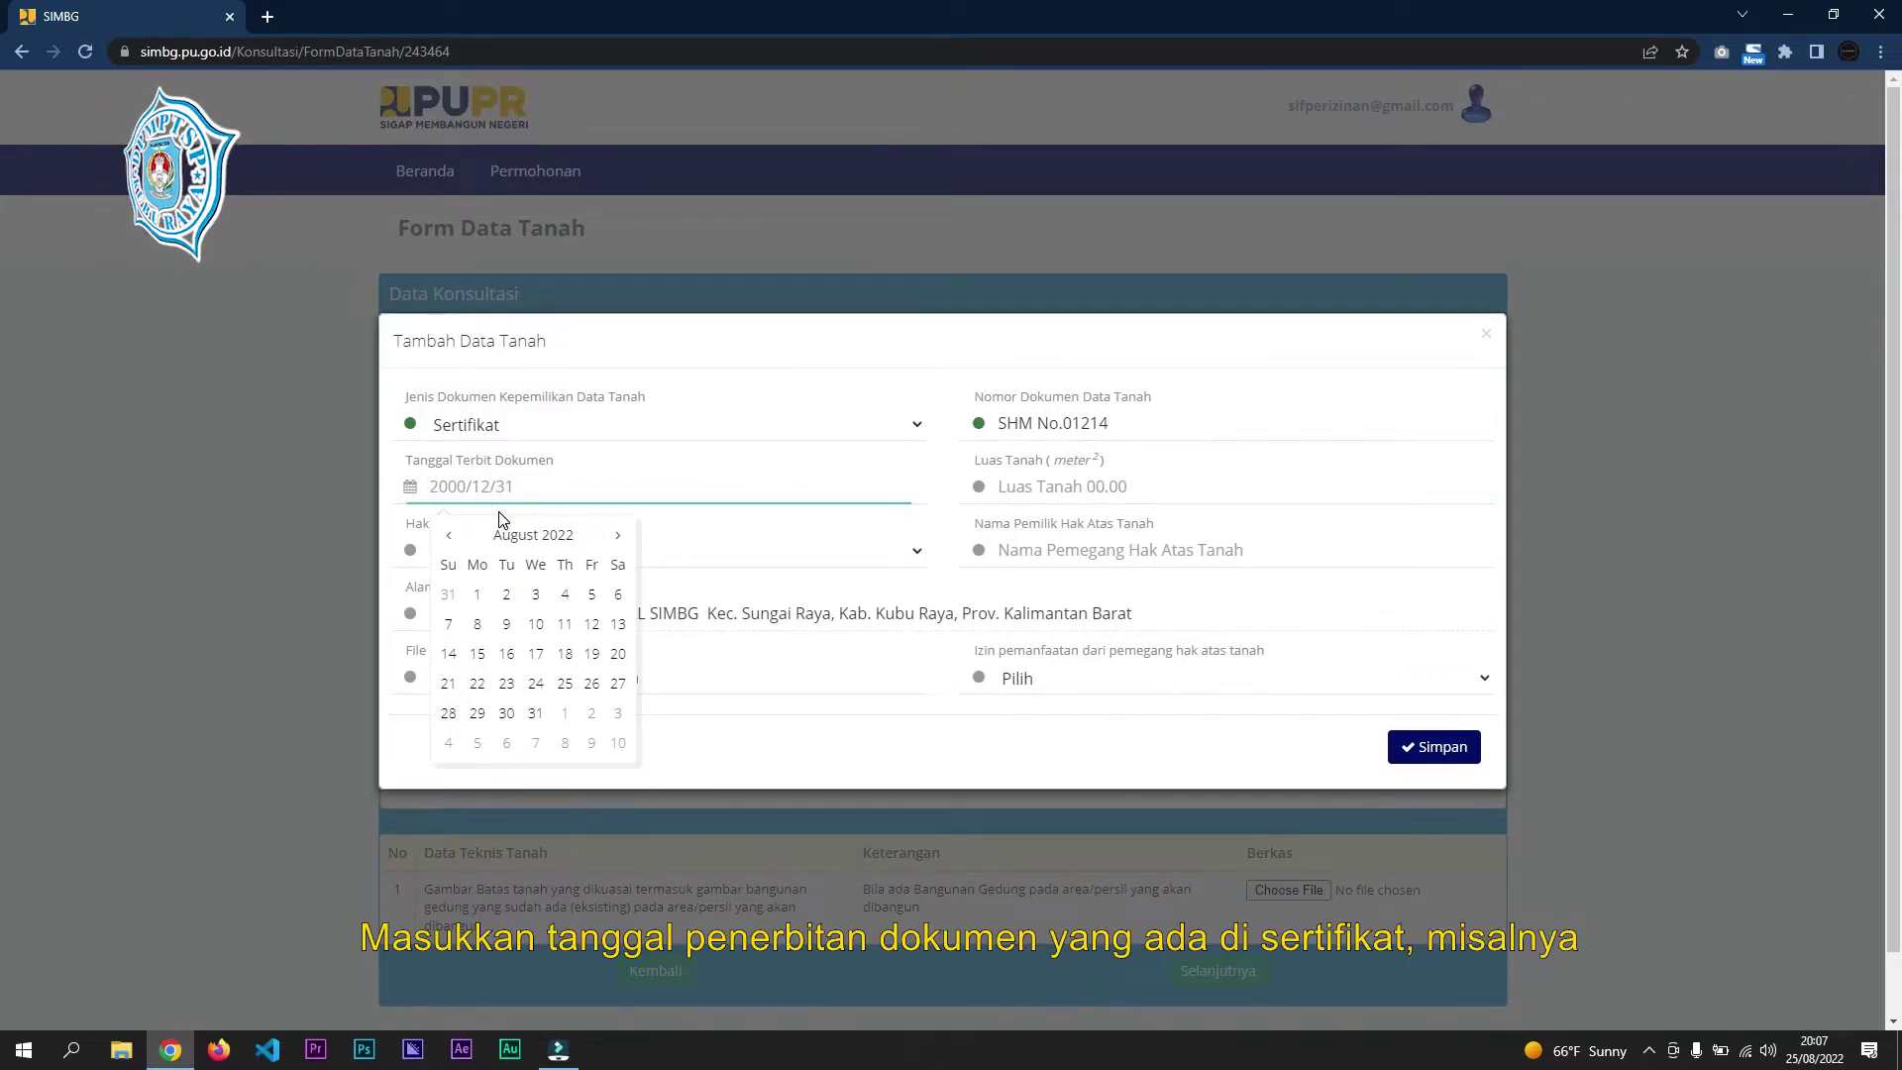
left_click(448, 535)
left_click(447, 535)
left_click(526, 535)
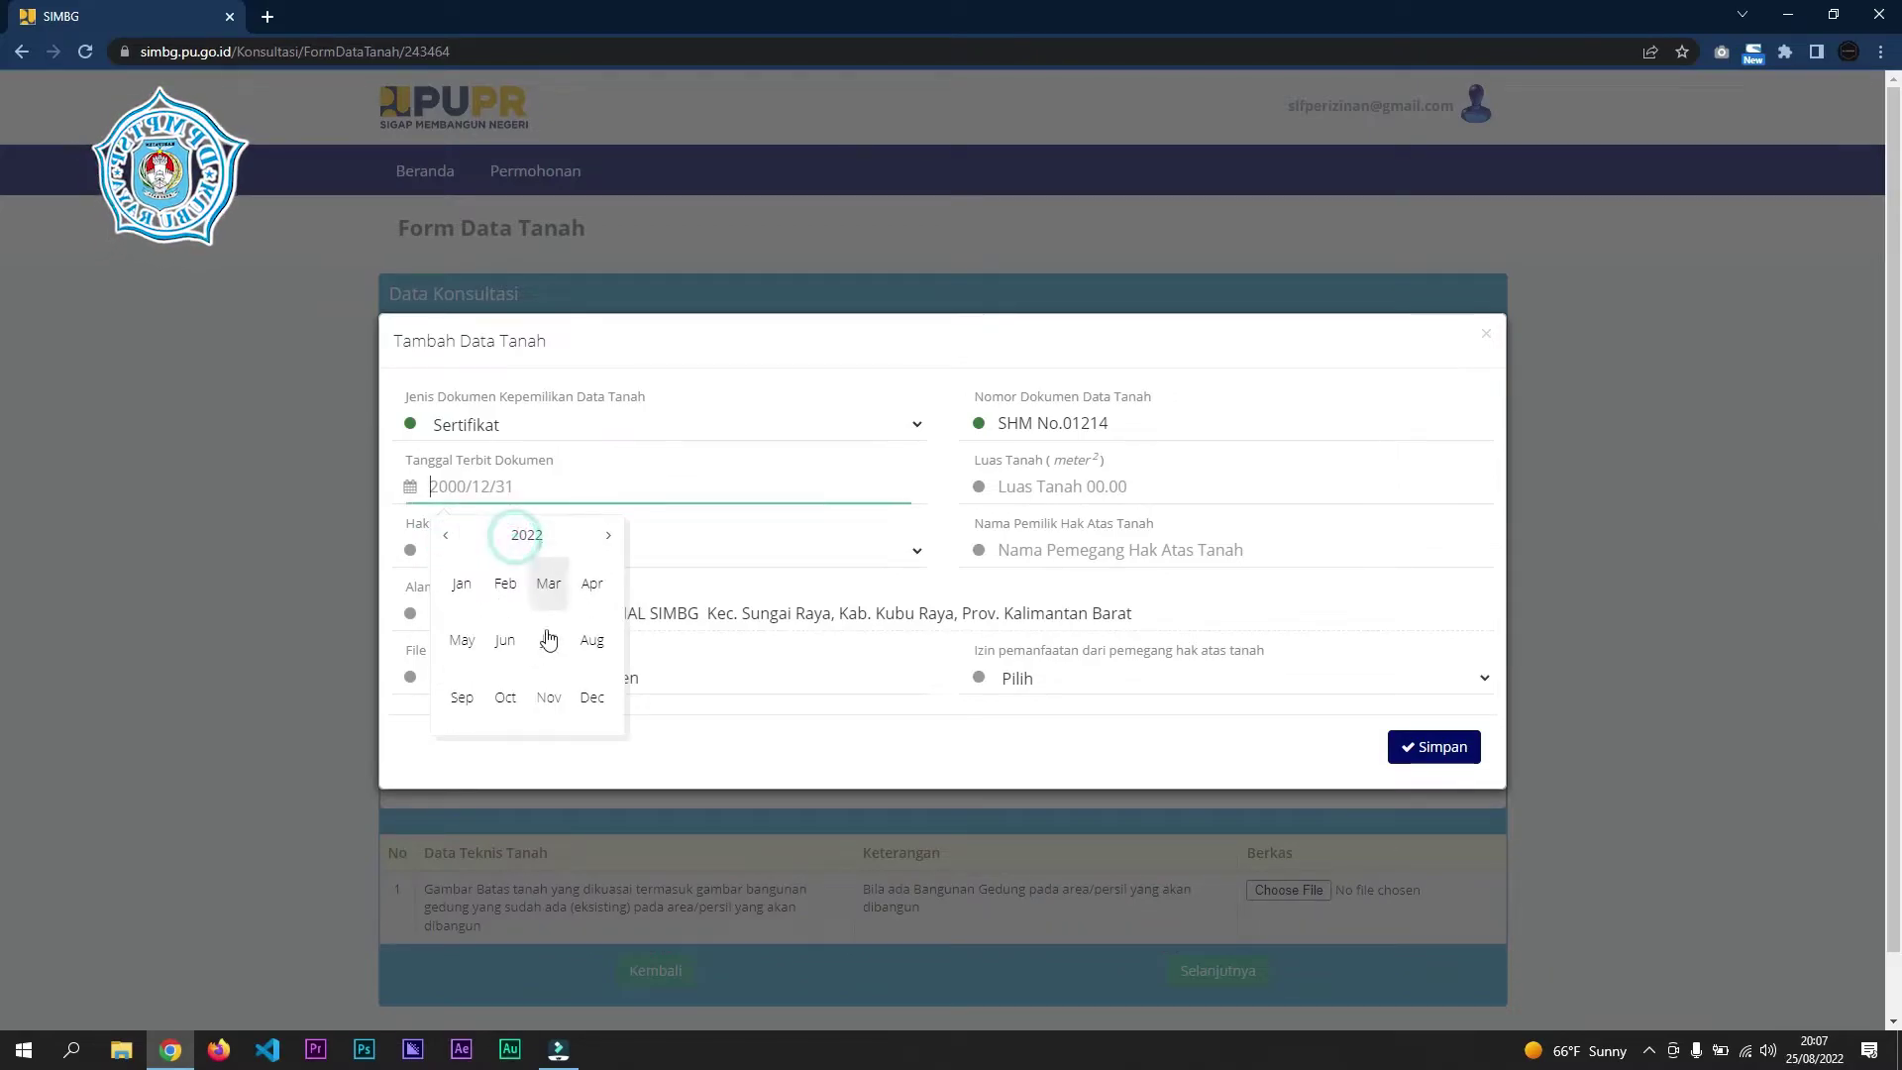
left_click(504, 640)
left_click(509, 621)
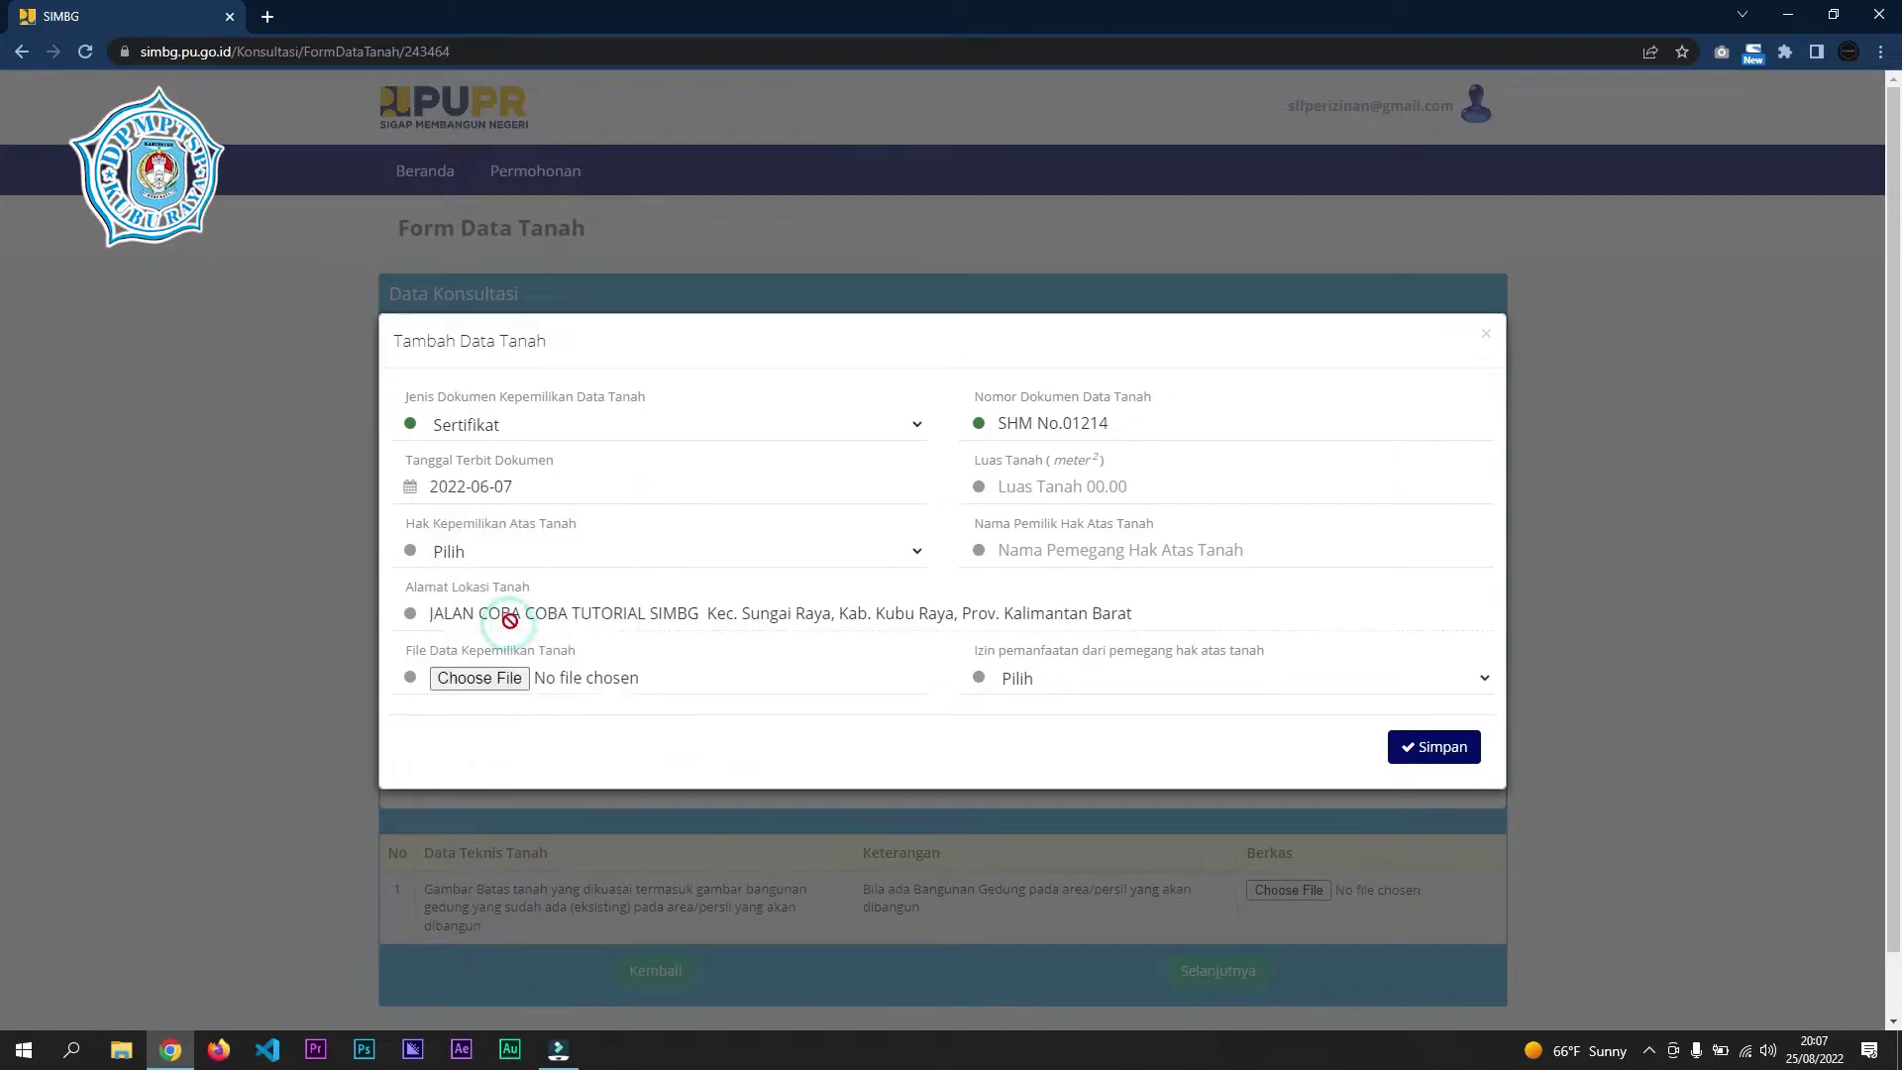
- Set the land area to 151 square metres and the land ownership right to Hak Milik
left_click(1034, 480)
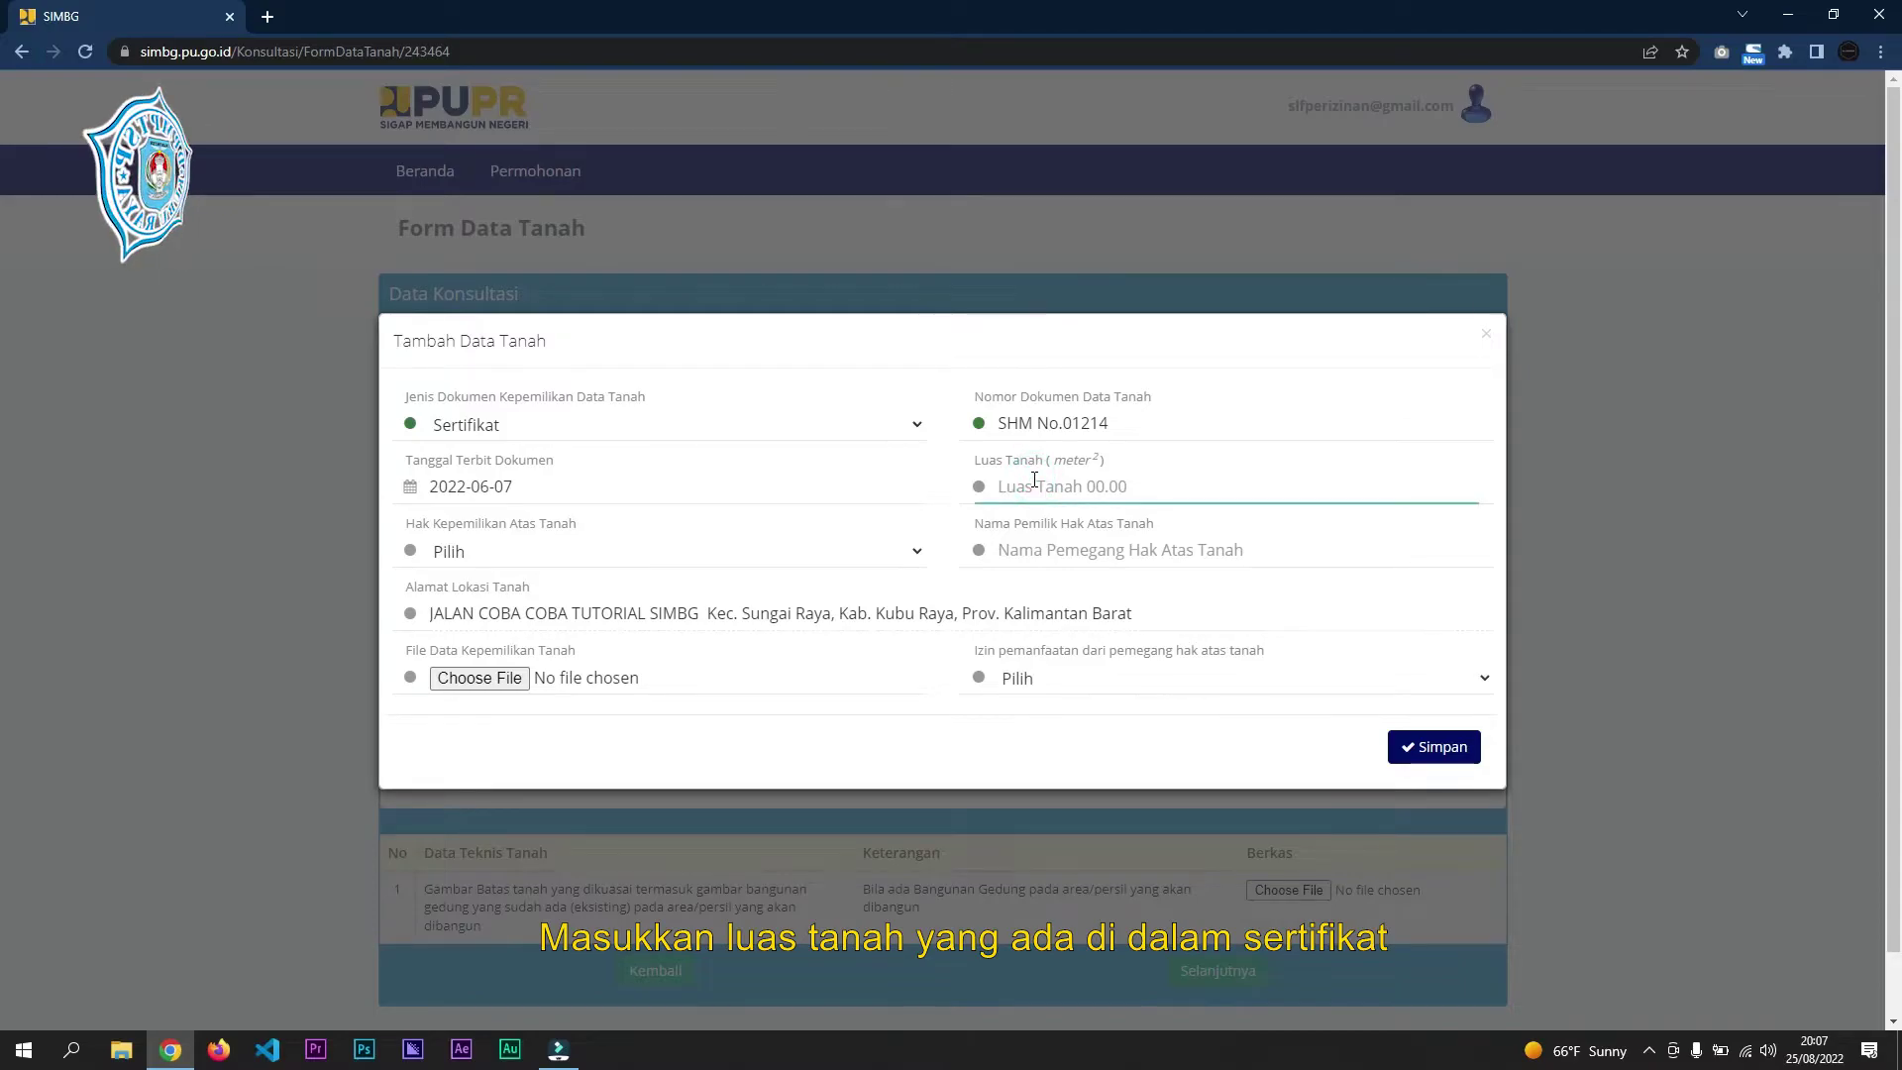
type("151")
left_click(885, 554)
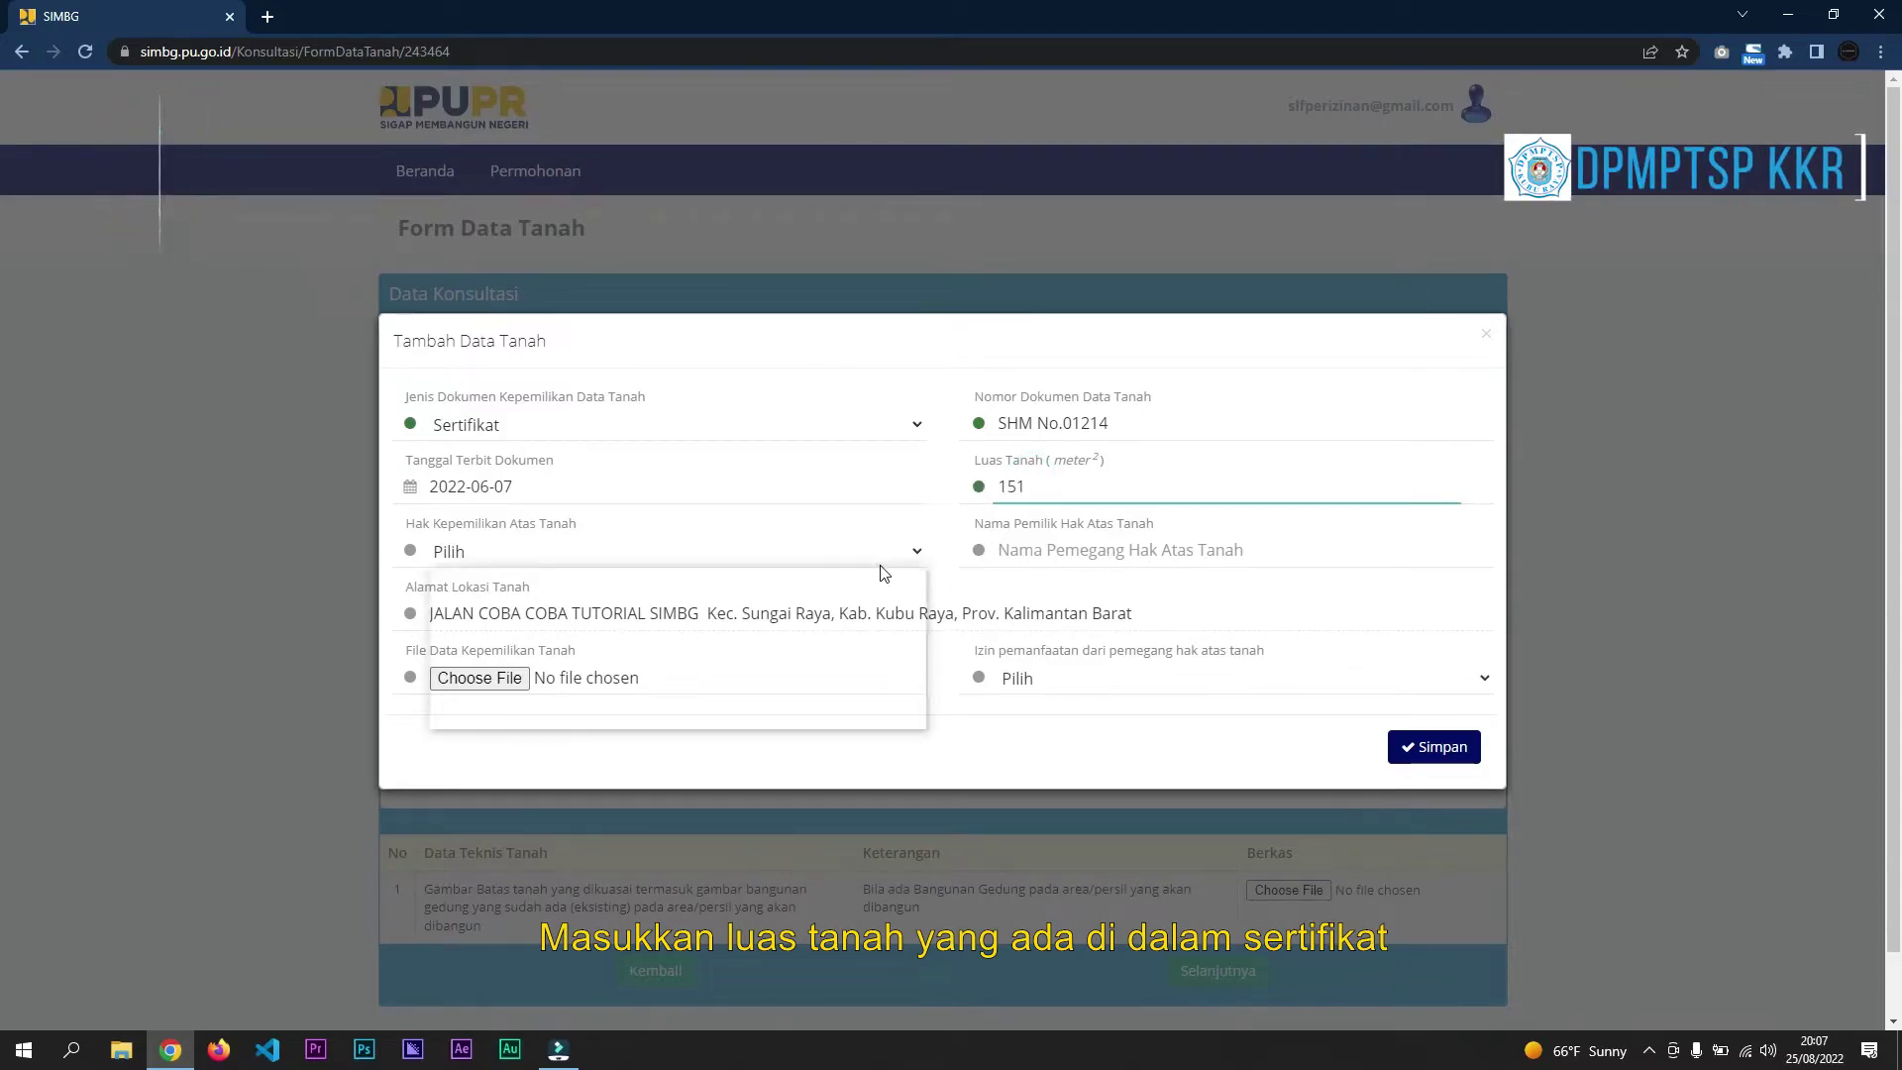
left_click(727, 602)
- Enter DPMPTSP KUBU RAYA as the land rights holder in Nama Pemilik Hak Atas Tanah
left_click(1077, 560)
type("COA")
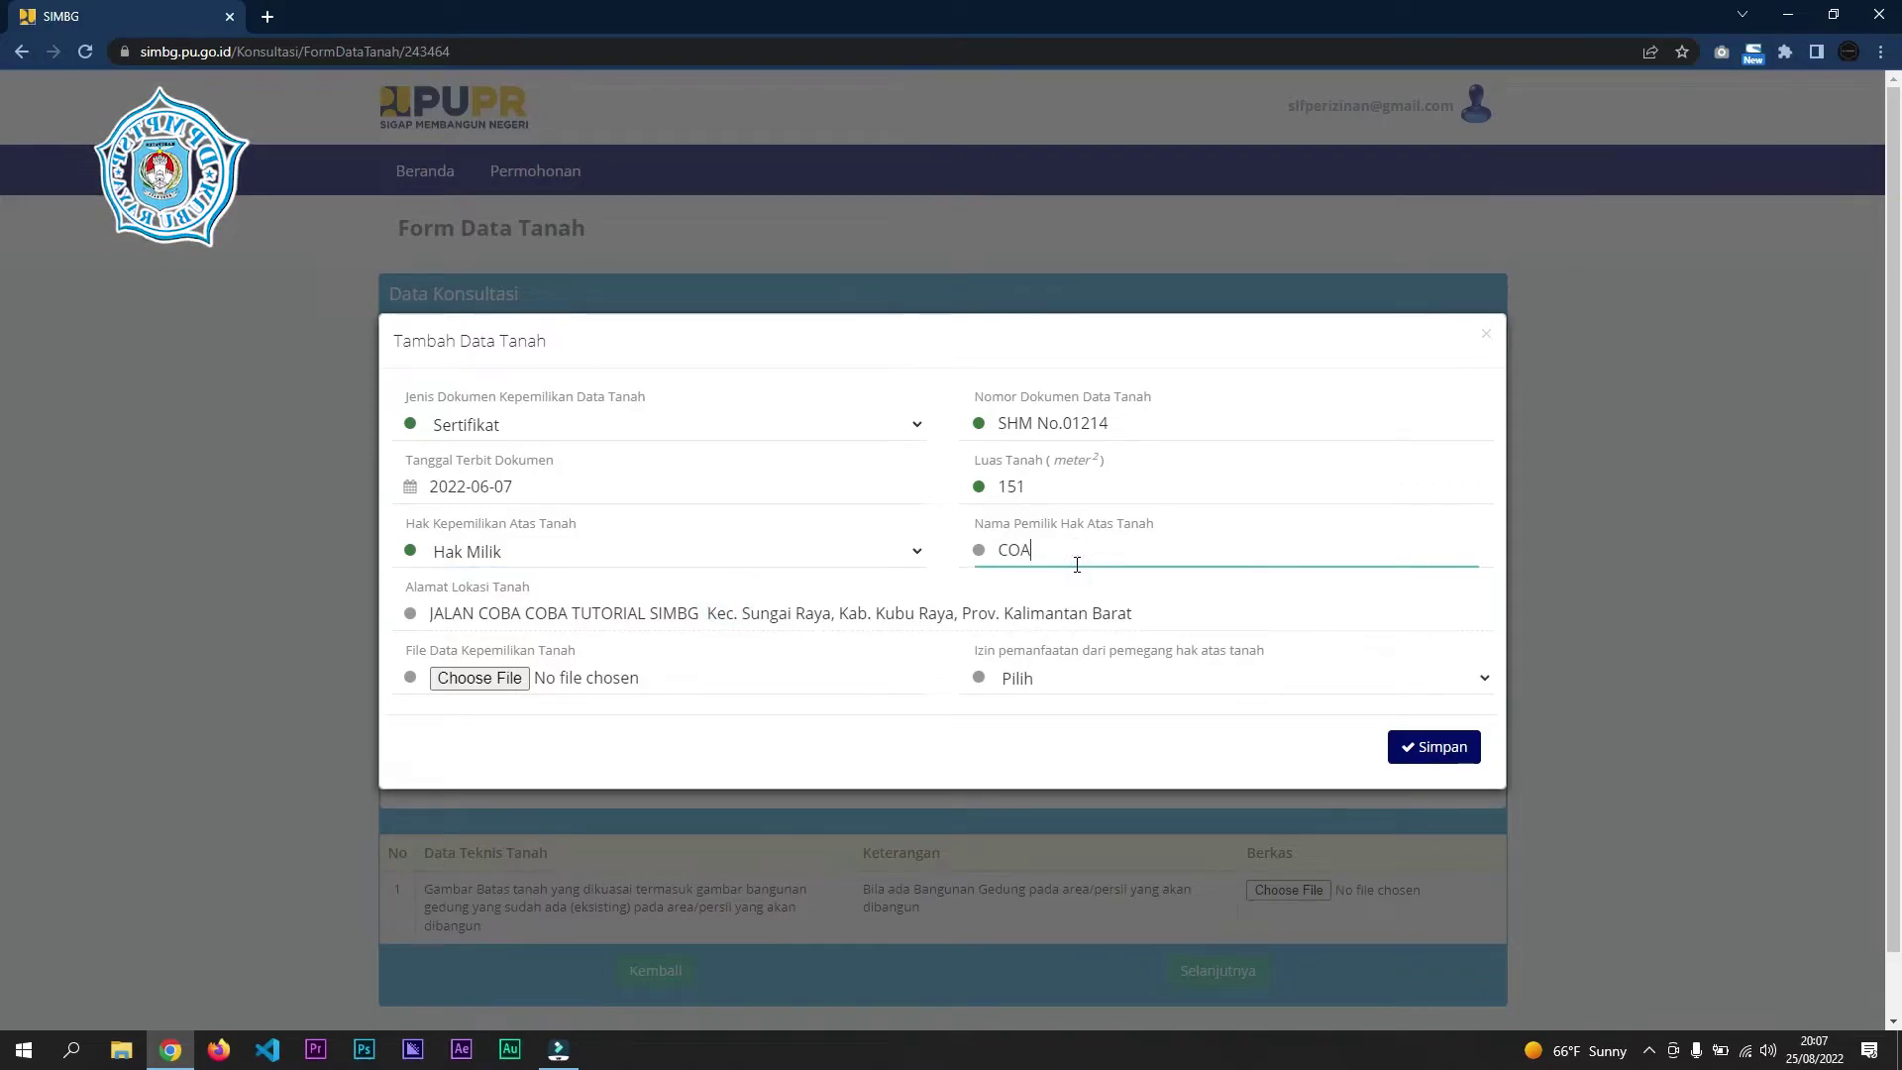
key("BackSpace")
key("BackSpace")
type("DPMPTSP KU")
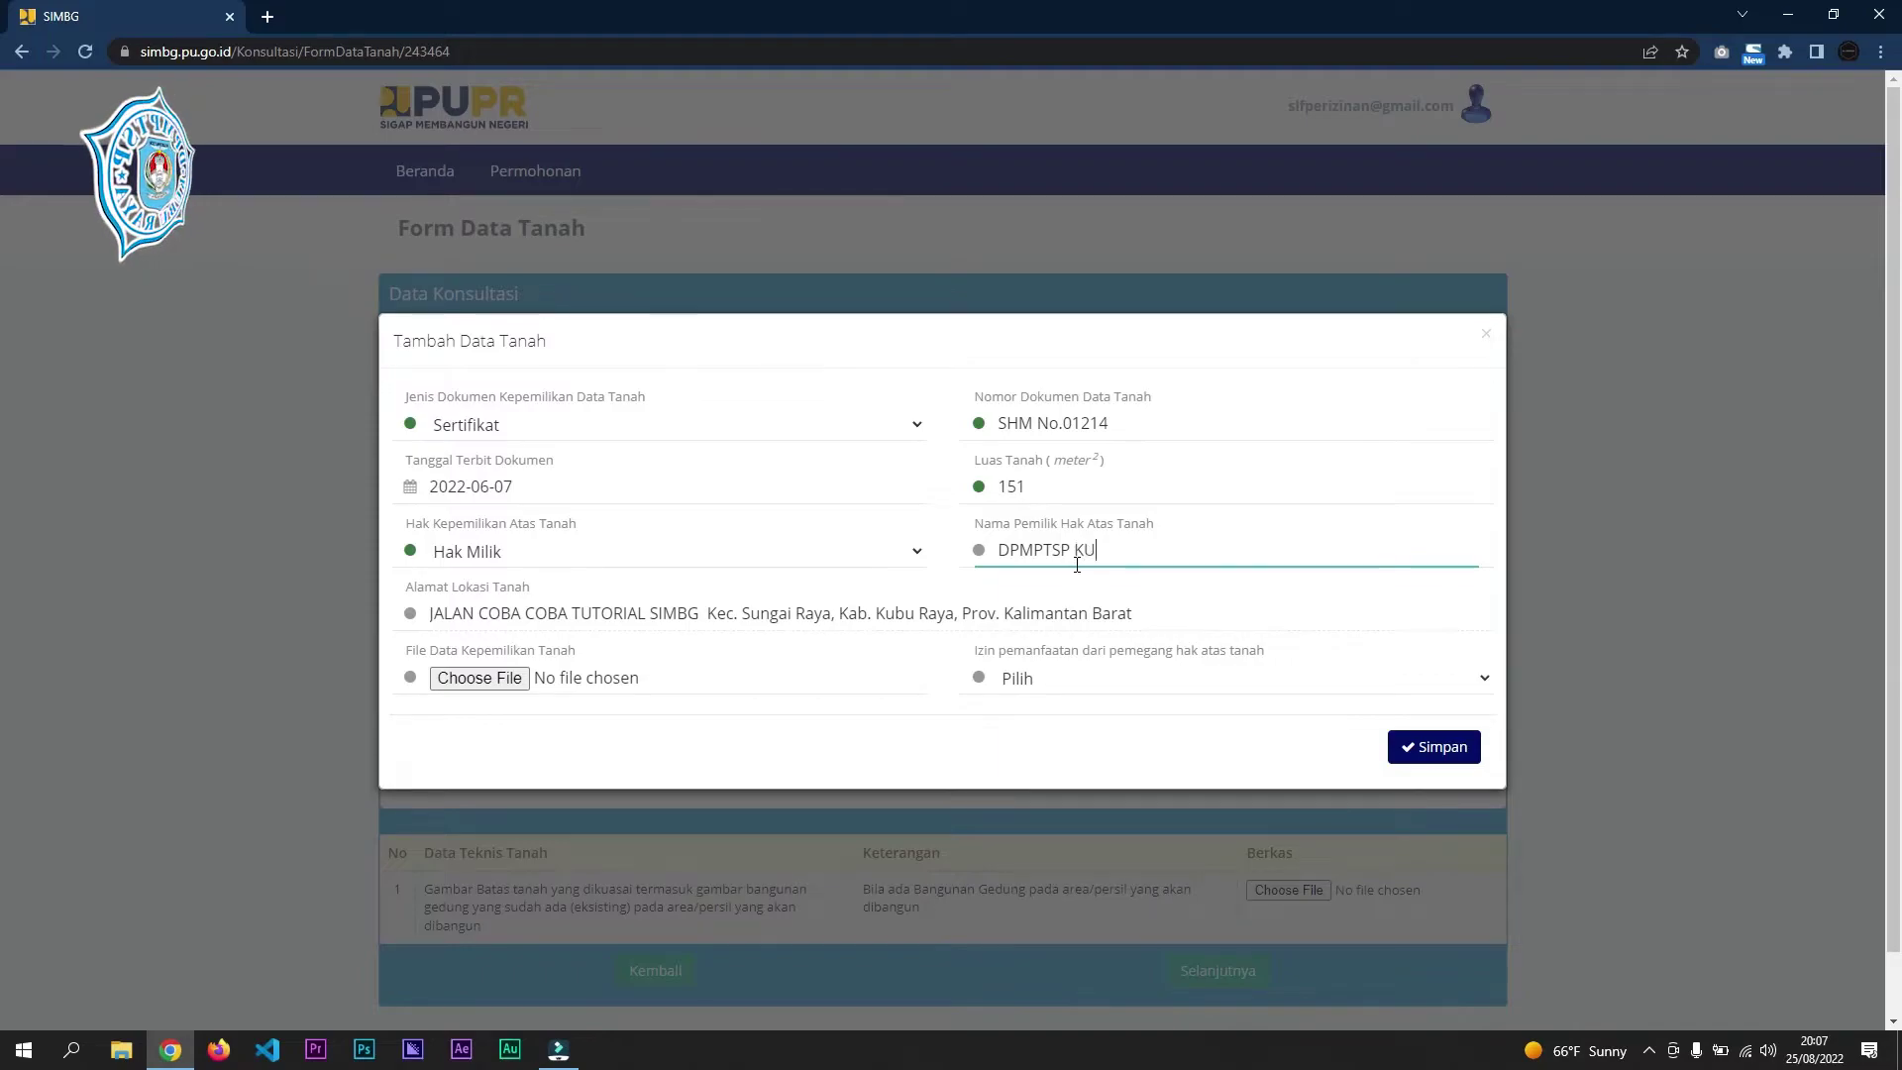
type("BU RAYA")
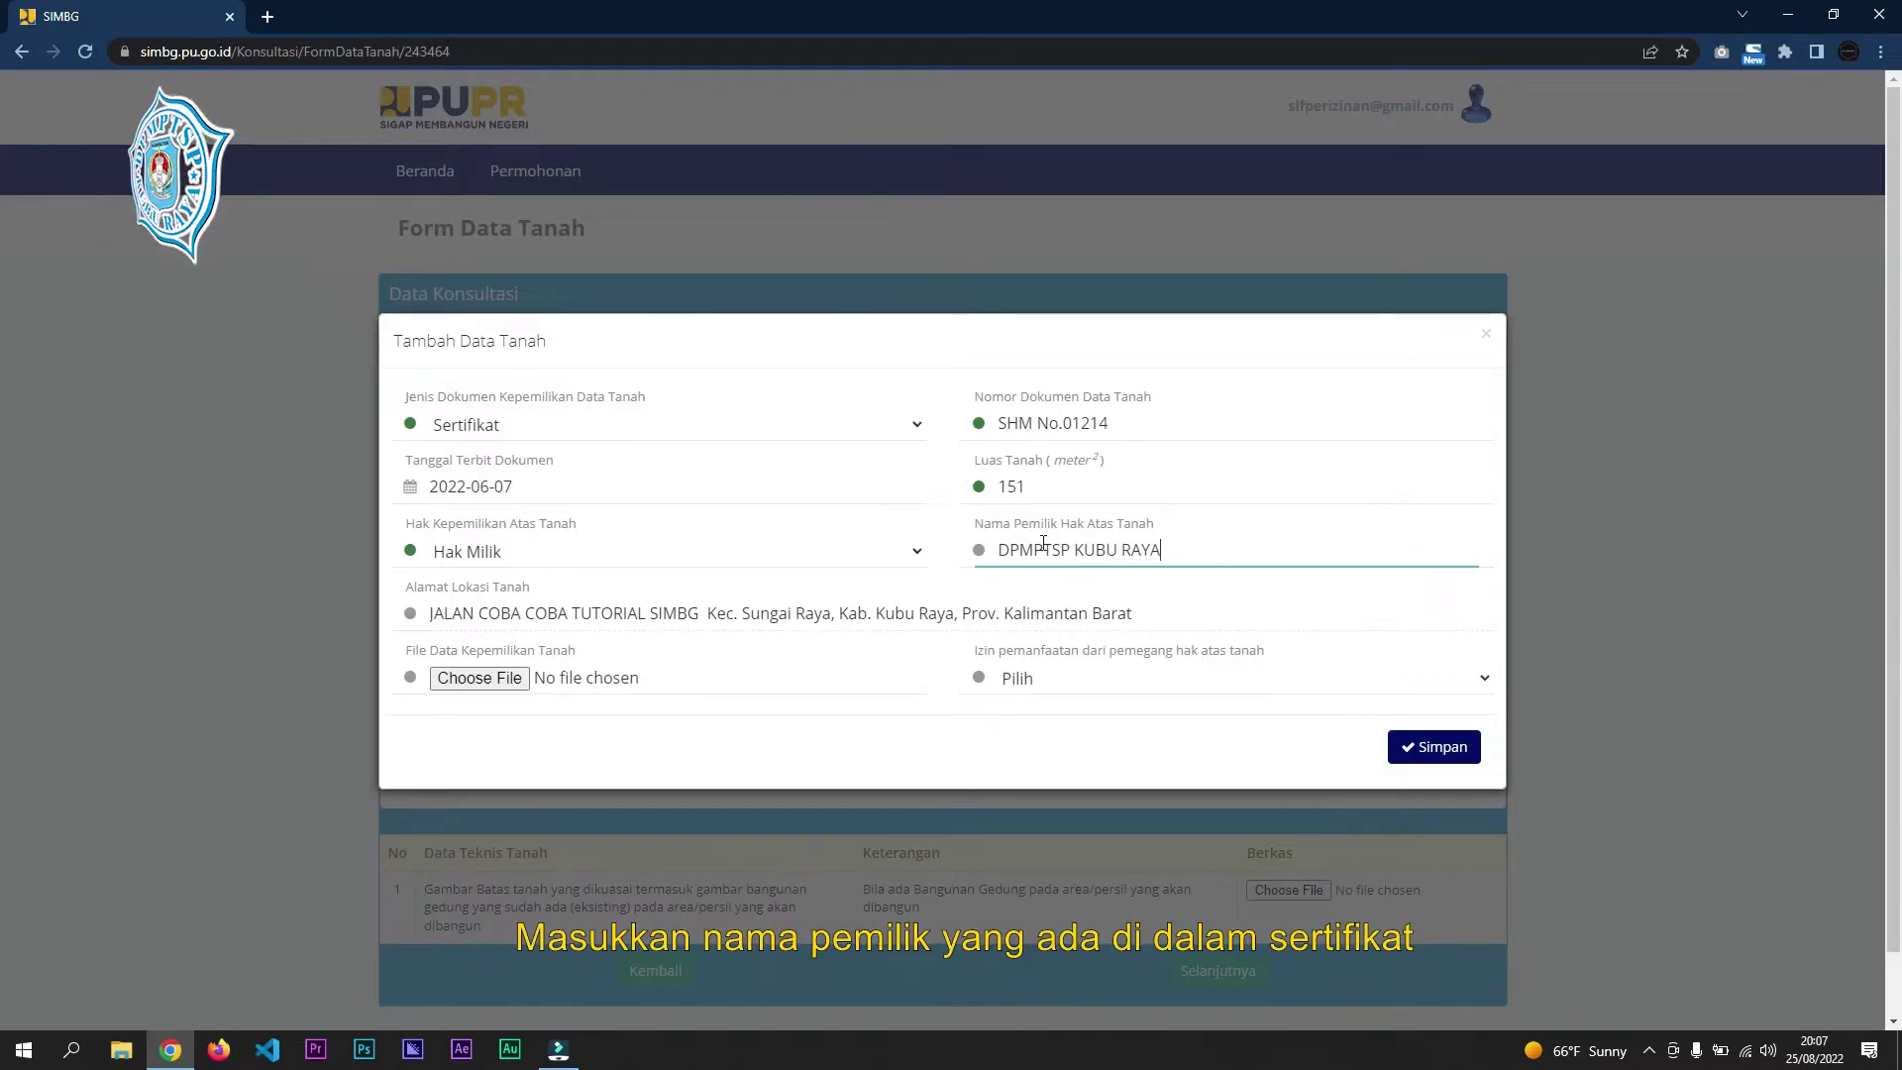
- Attach Sertifikat TPDAK Akt 5-17.pdf as the land ownership data file
left_click(486, 683)
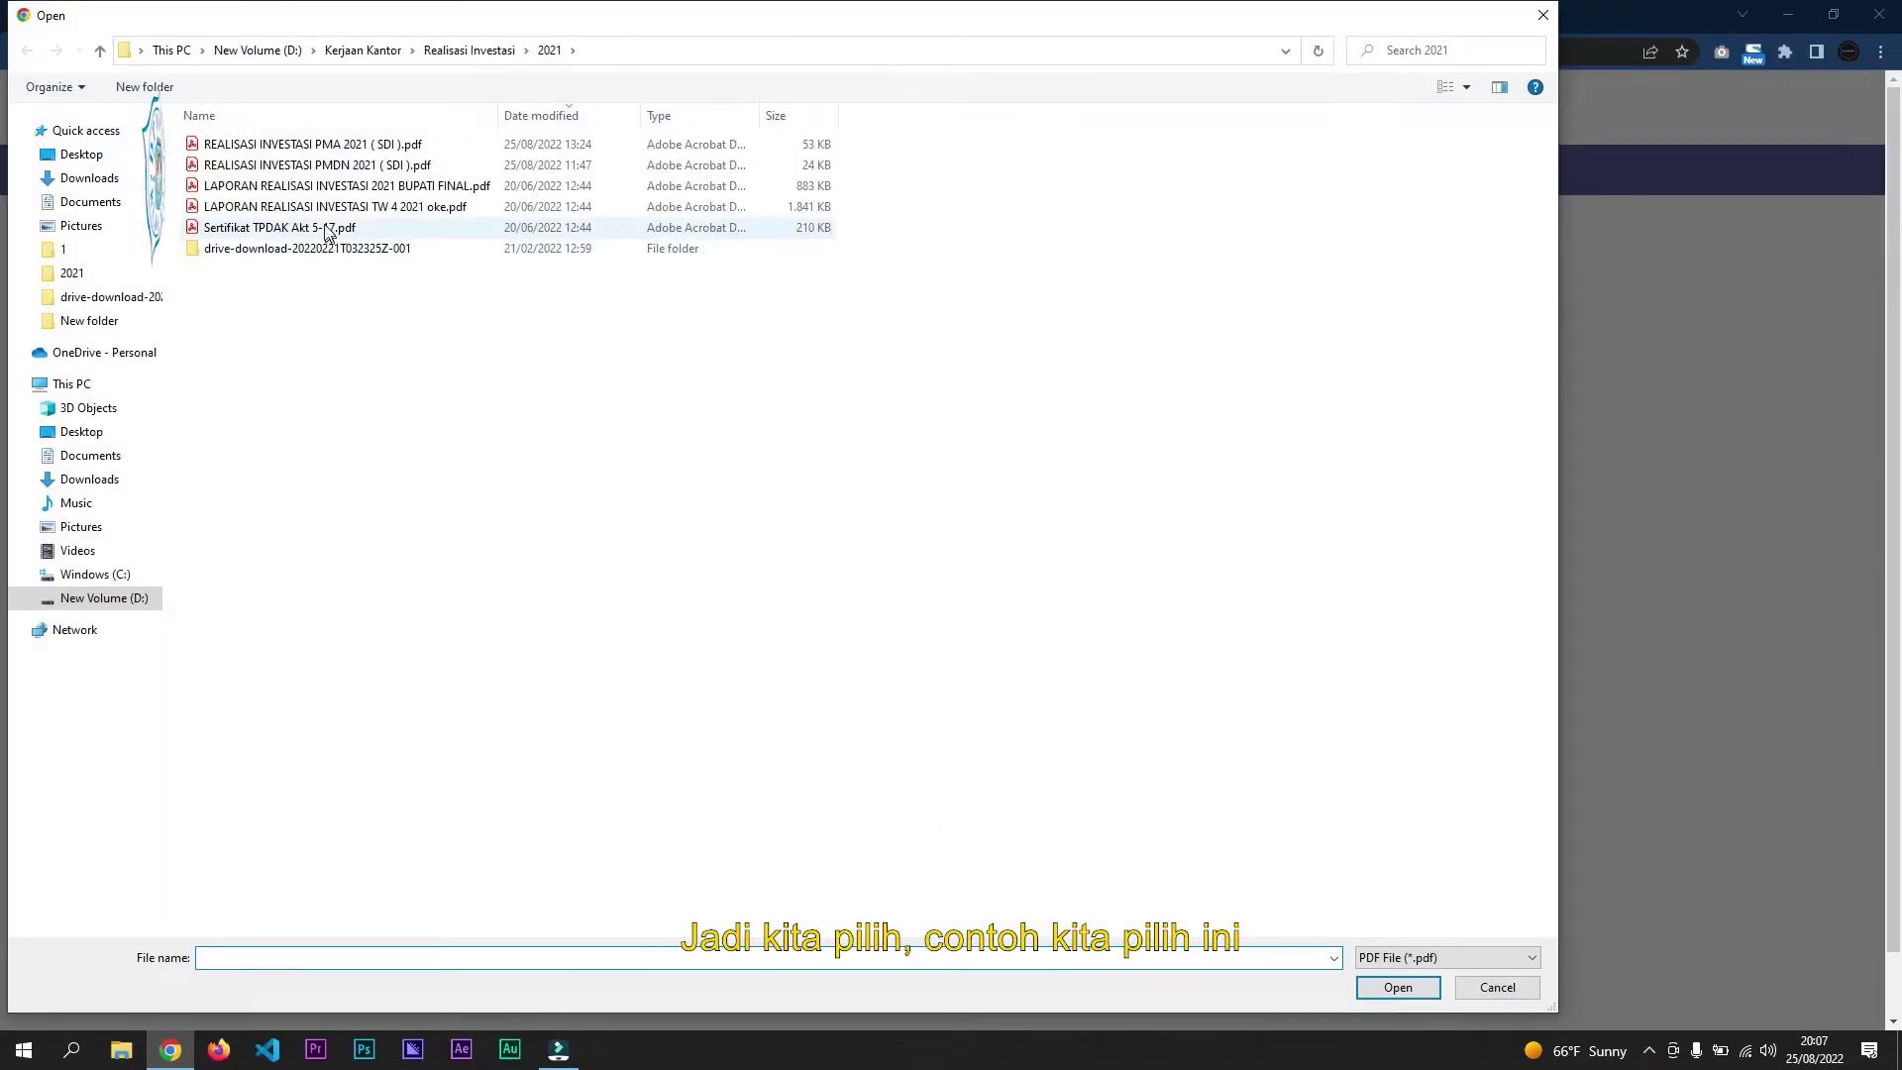
left_click(305, 229)
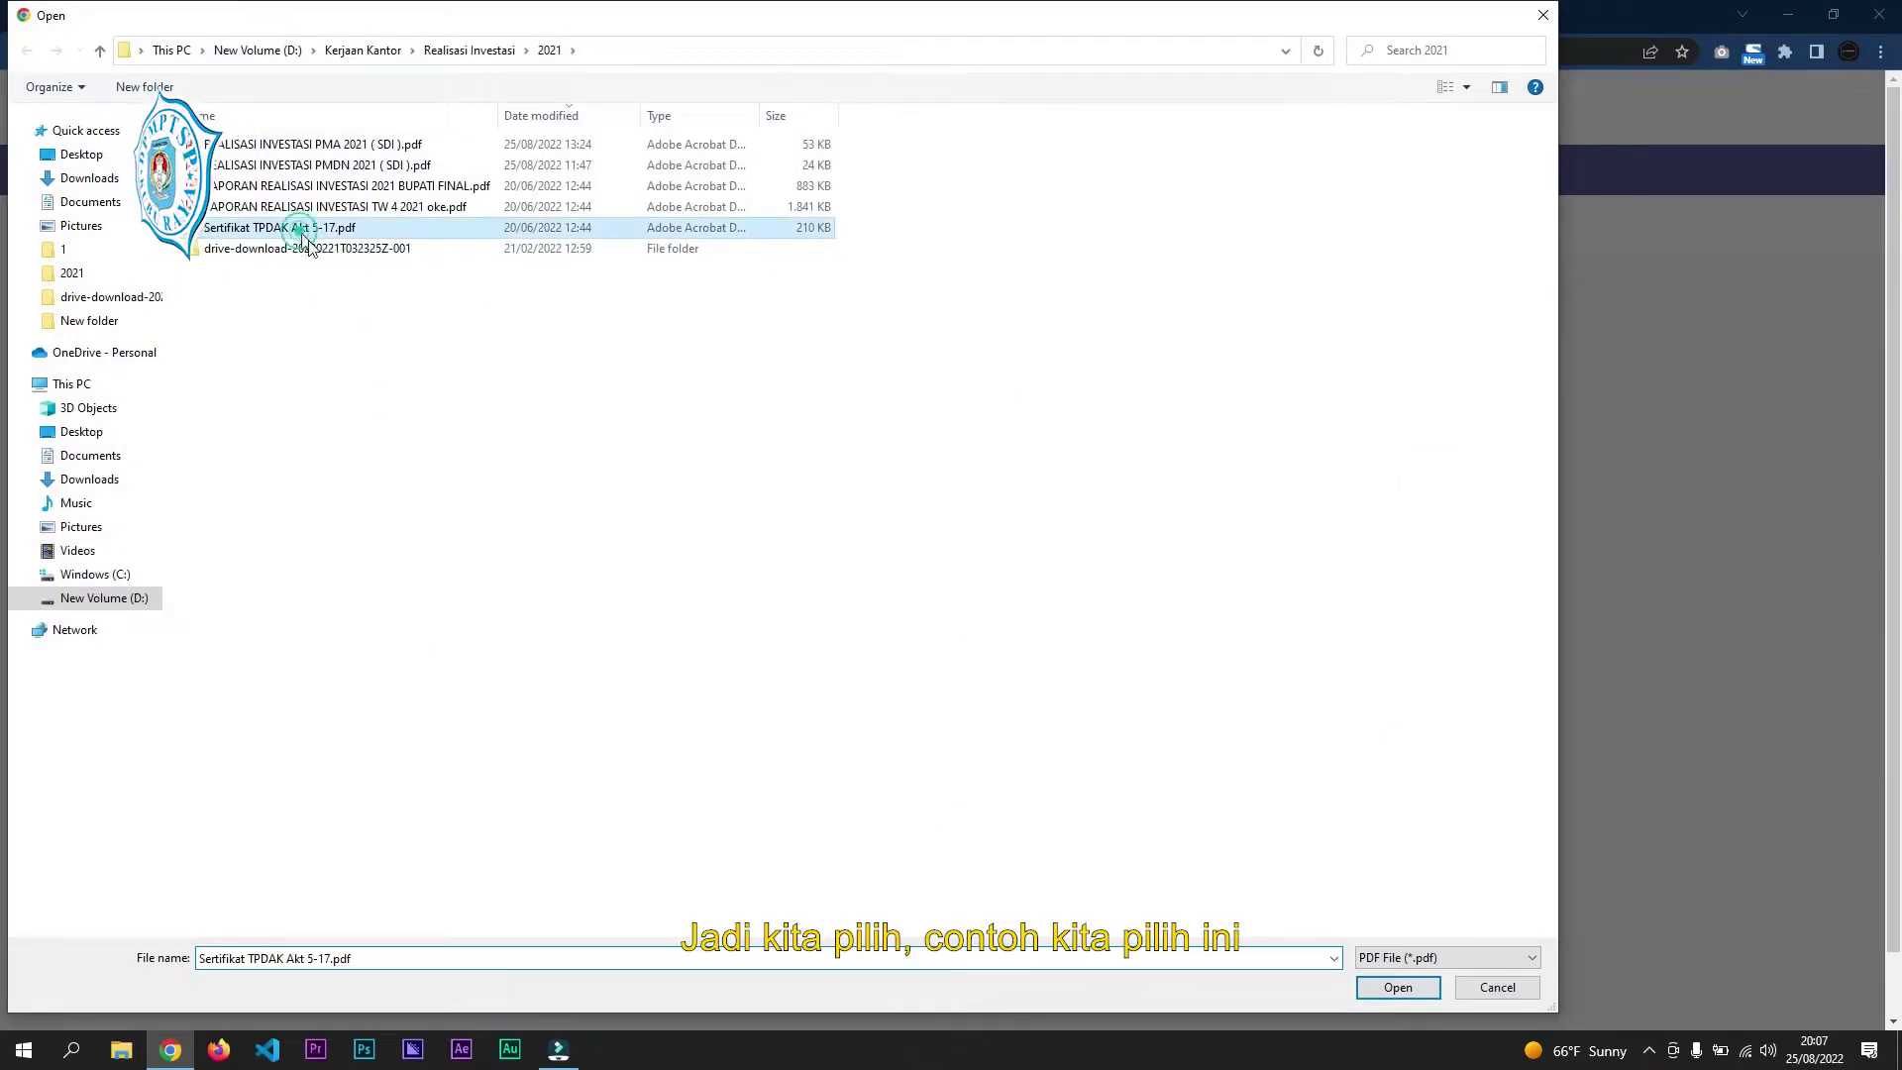
left_click(1398, 988)
- Try the Tidak and YA options for the land rights holder's Izin pemanfaatan
left_click(1139, 676)
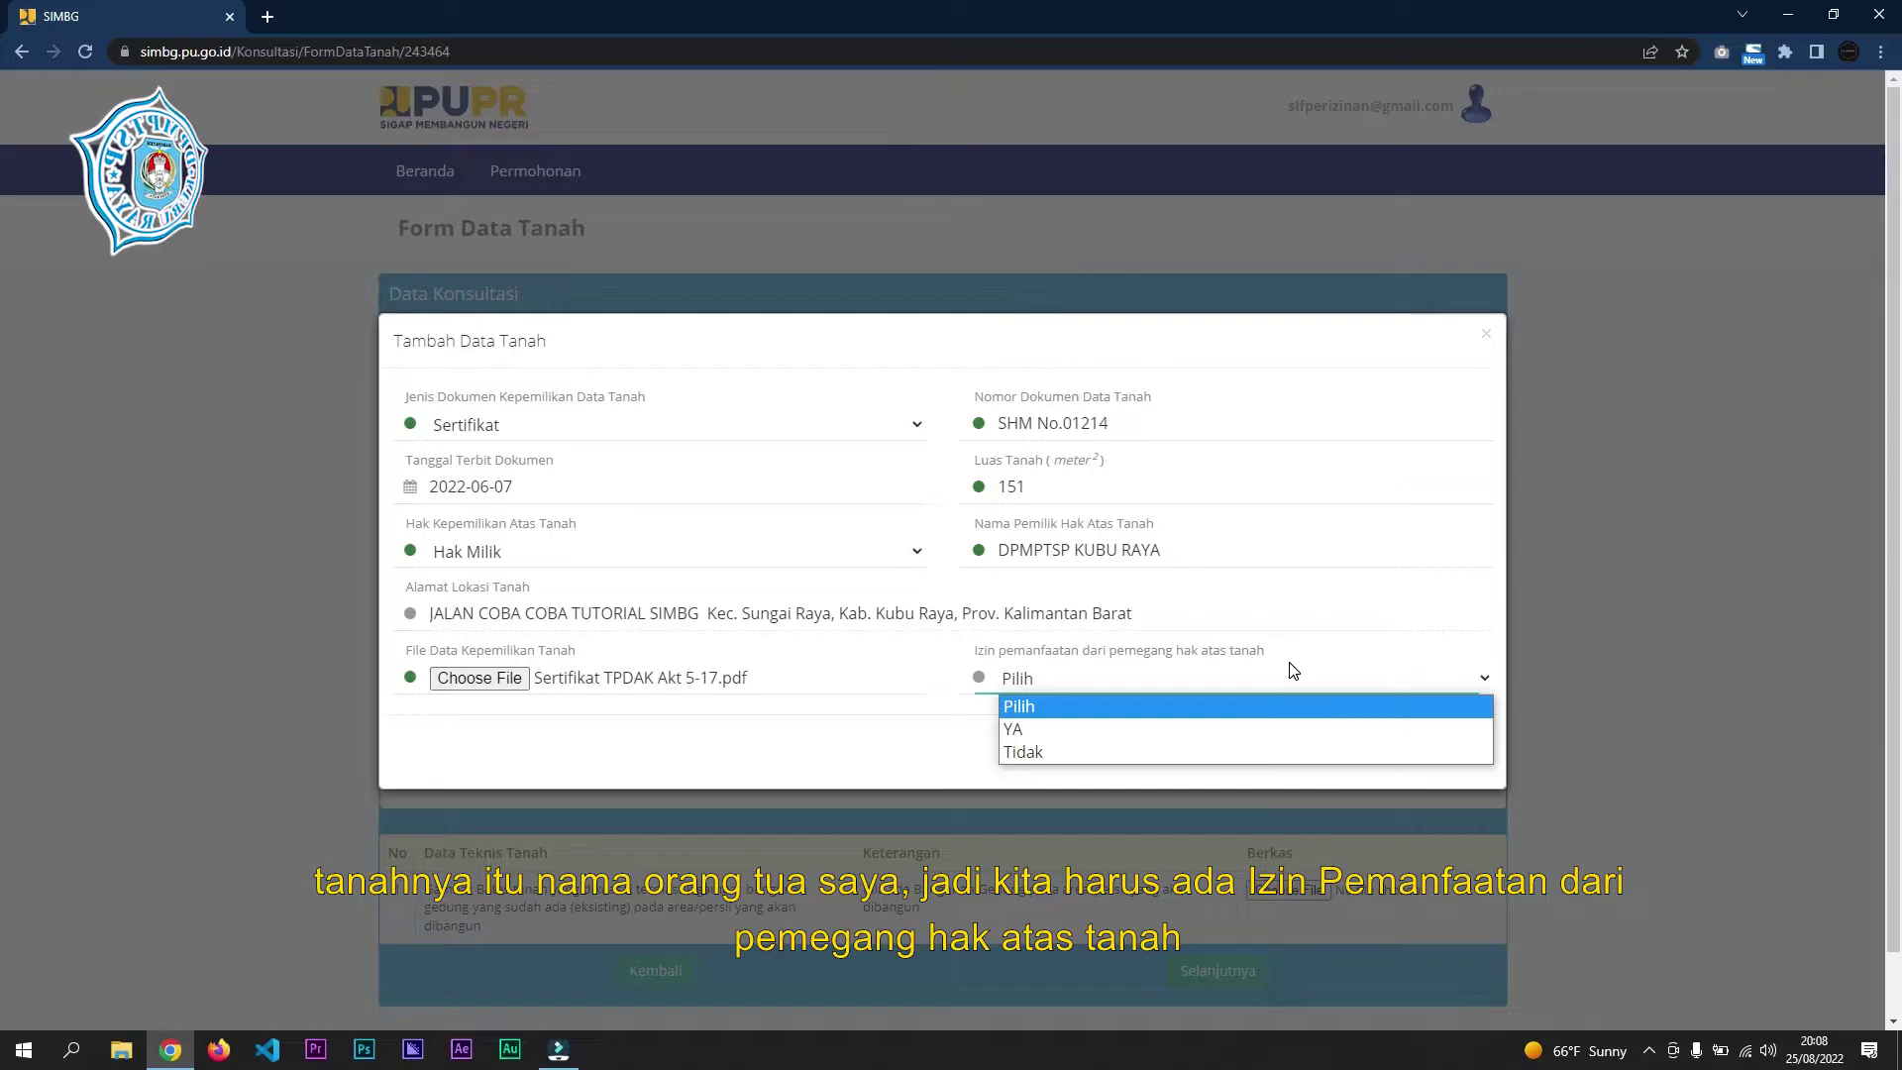
left_click(907, 724)
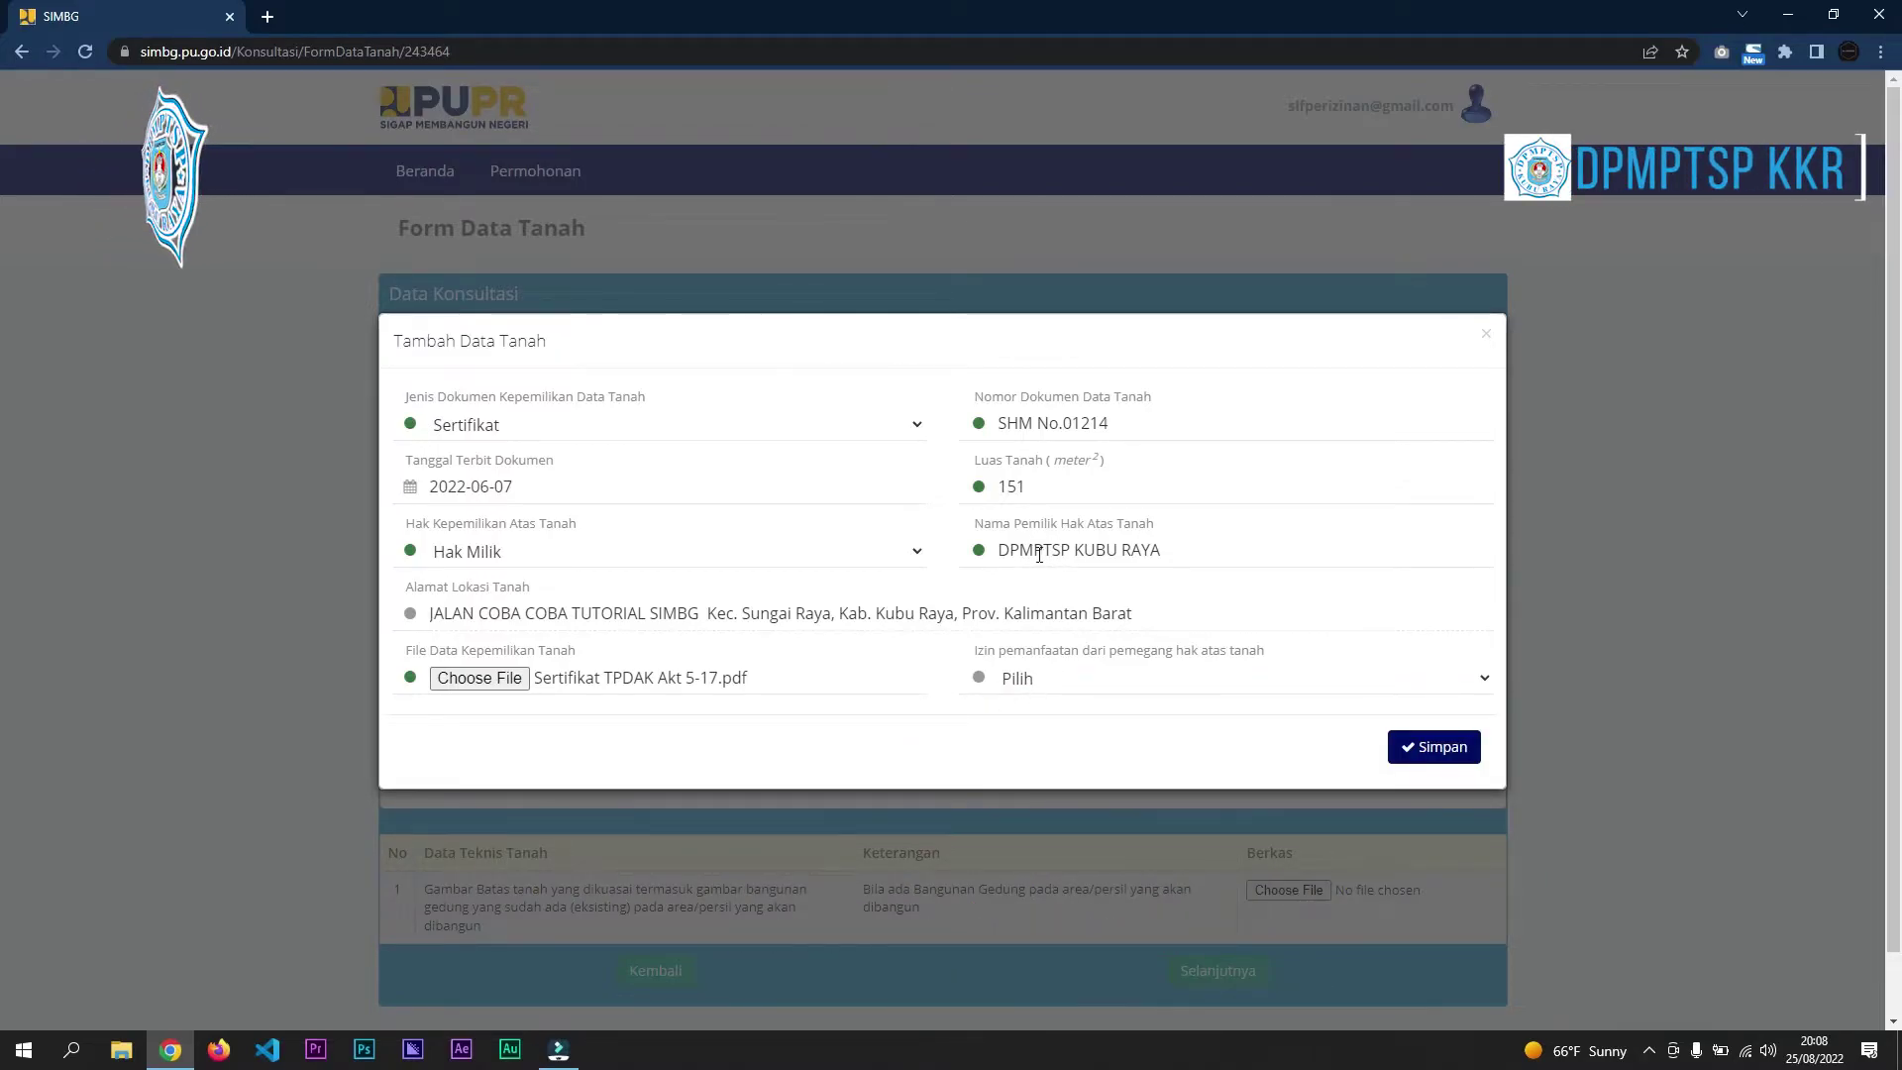
left_click(1040, 681)
left_click(1038, 751)
left_click(1042, 678)
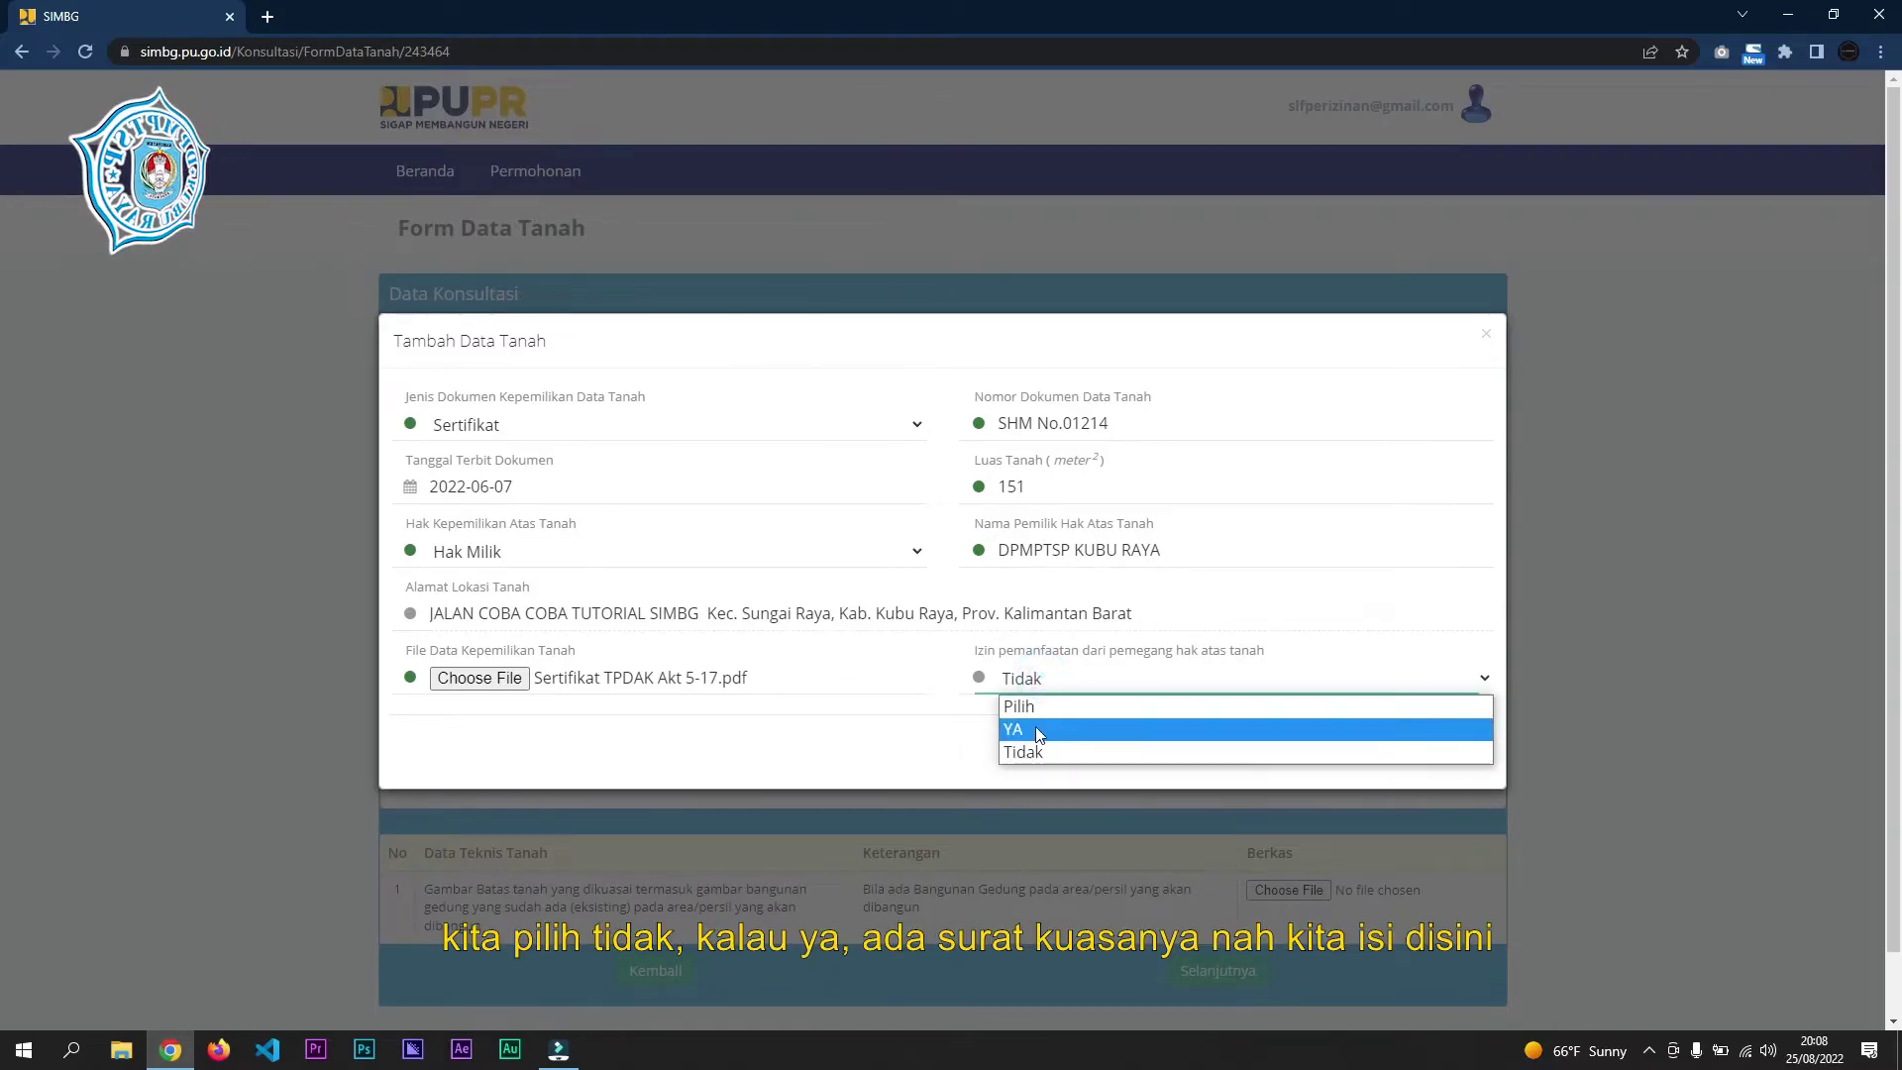
left_click(1036, 729)
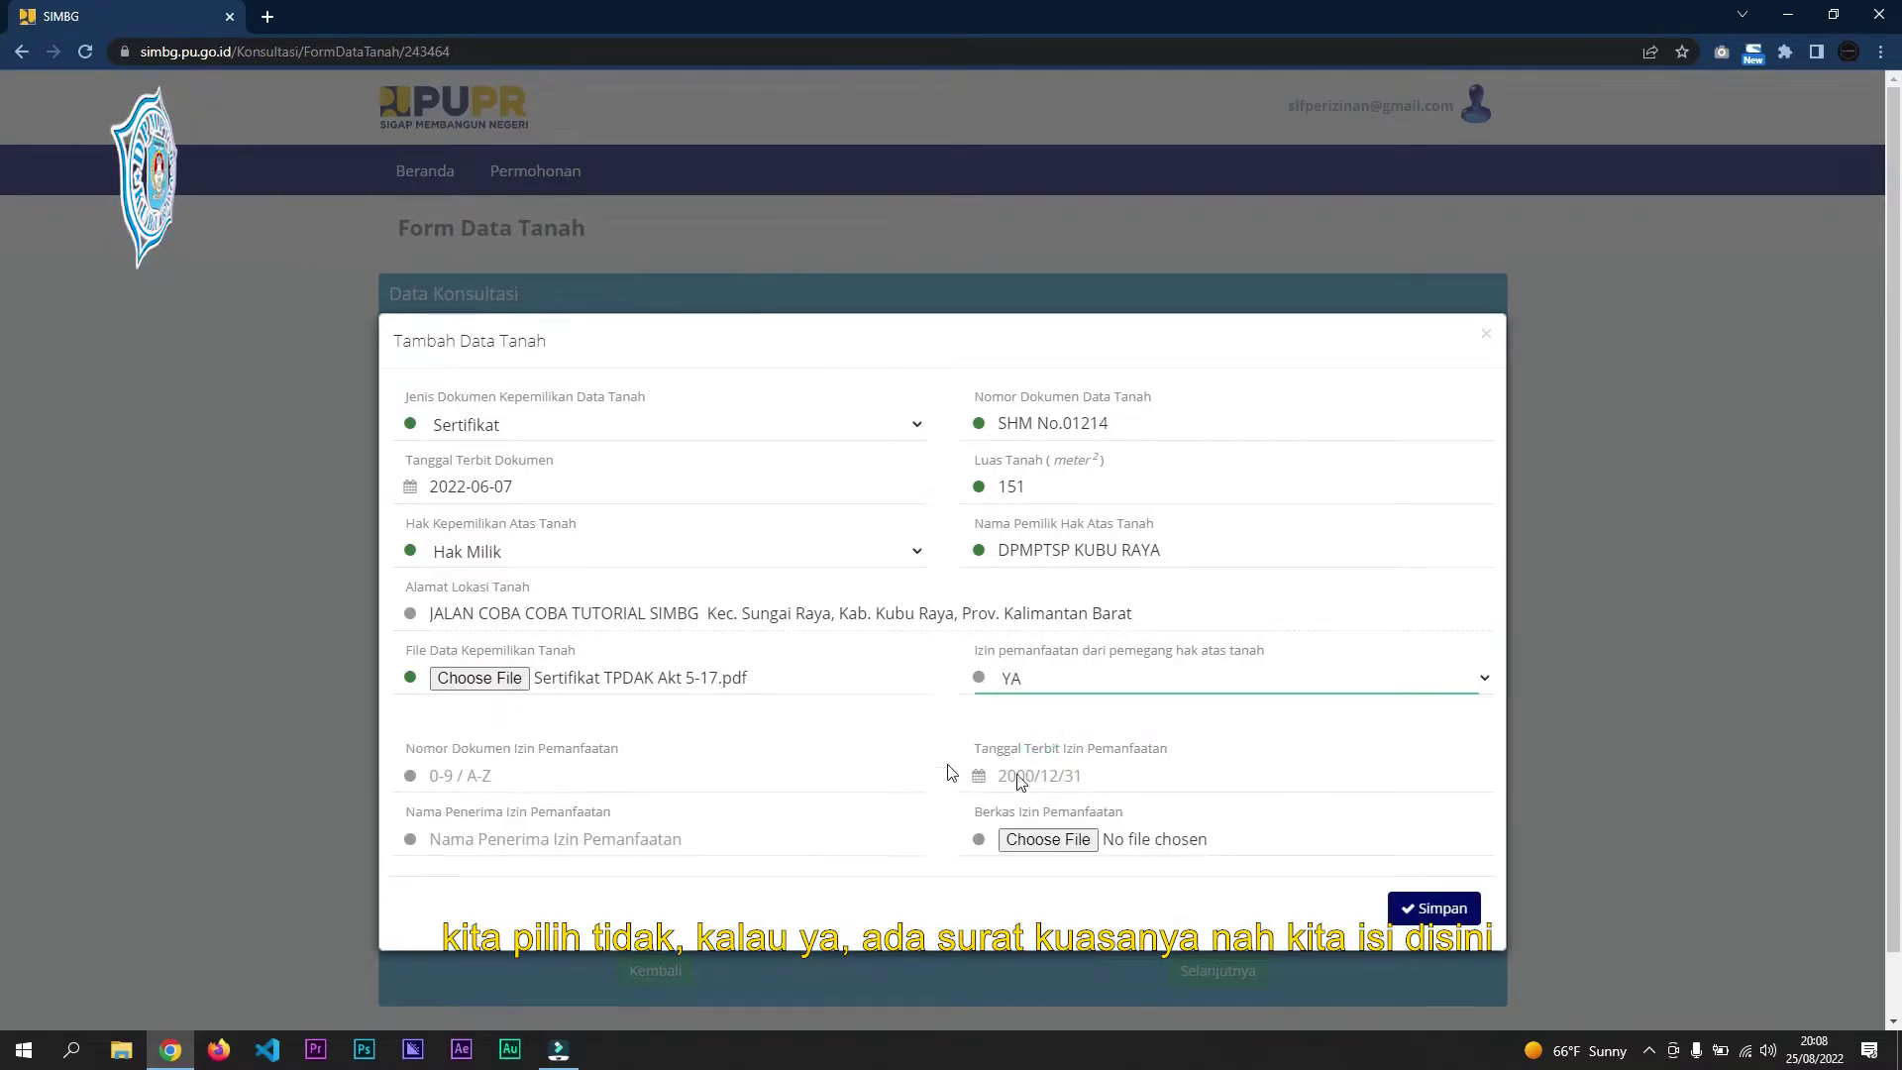
- Set the land rights holder's Izin pemanfaatan to Tidak and save the land data entry
left_click(1045, 681)
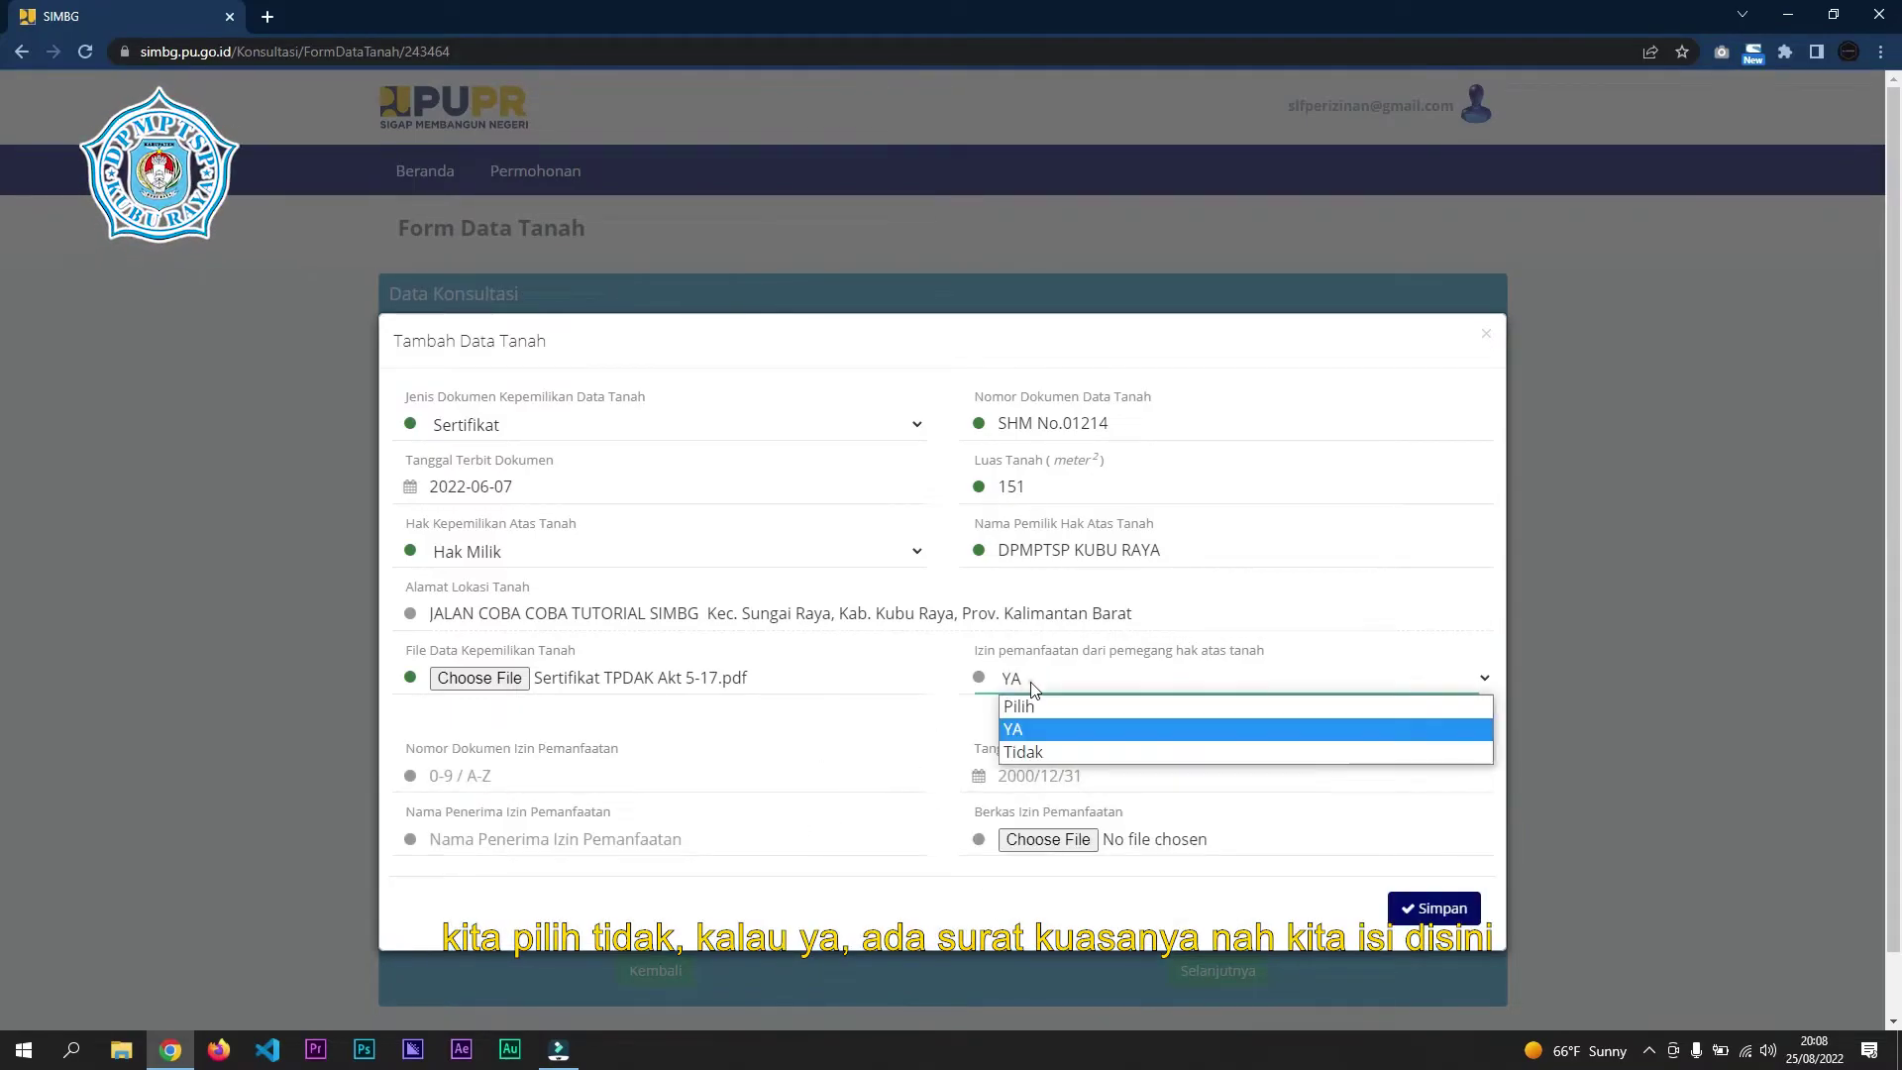
left_click(1044, 752)
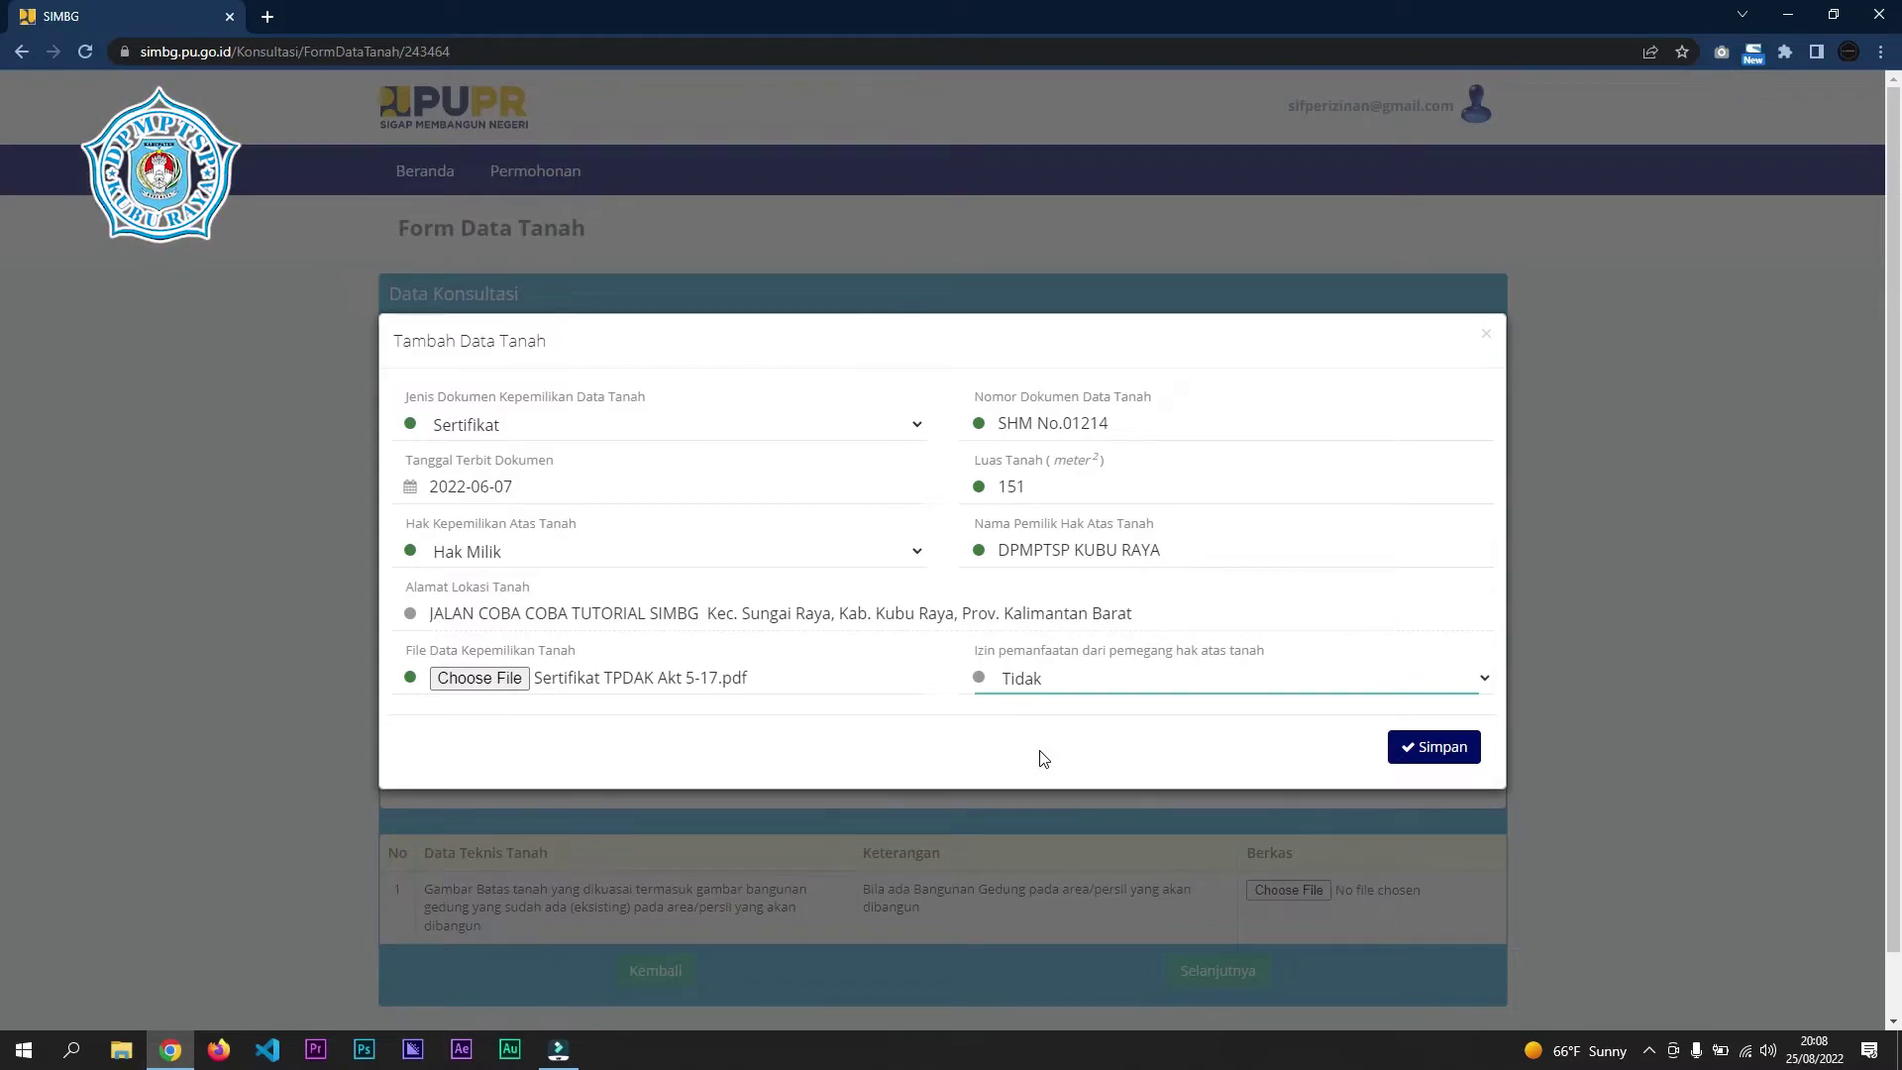
left_click(1427, 758)
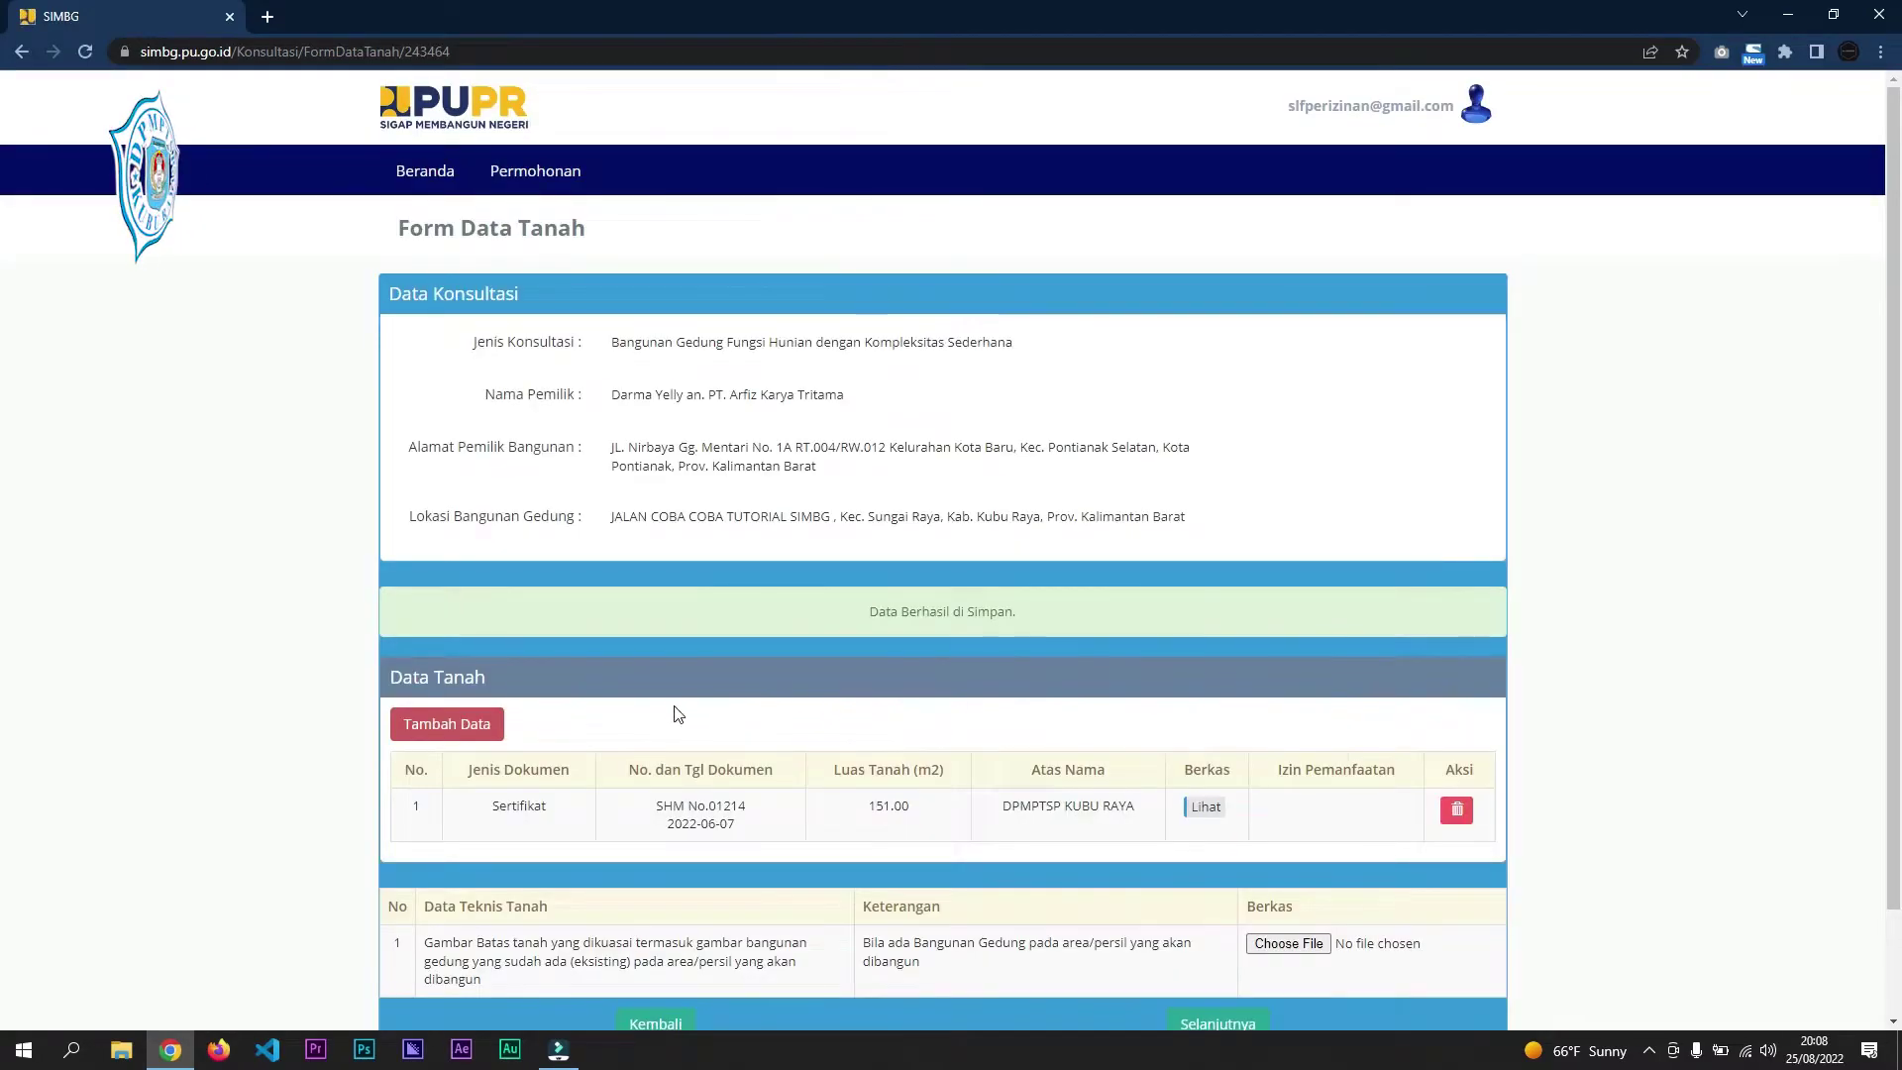
- Continue to the general data form and upload Sertifikat TPDAK Akt 5-17.pdf for Informasi KTP/KITAS
scroll(853, 726, "down", 1)
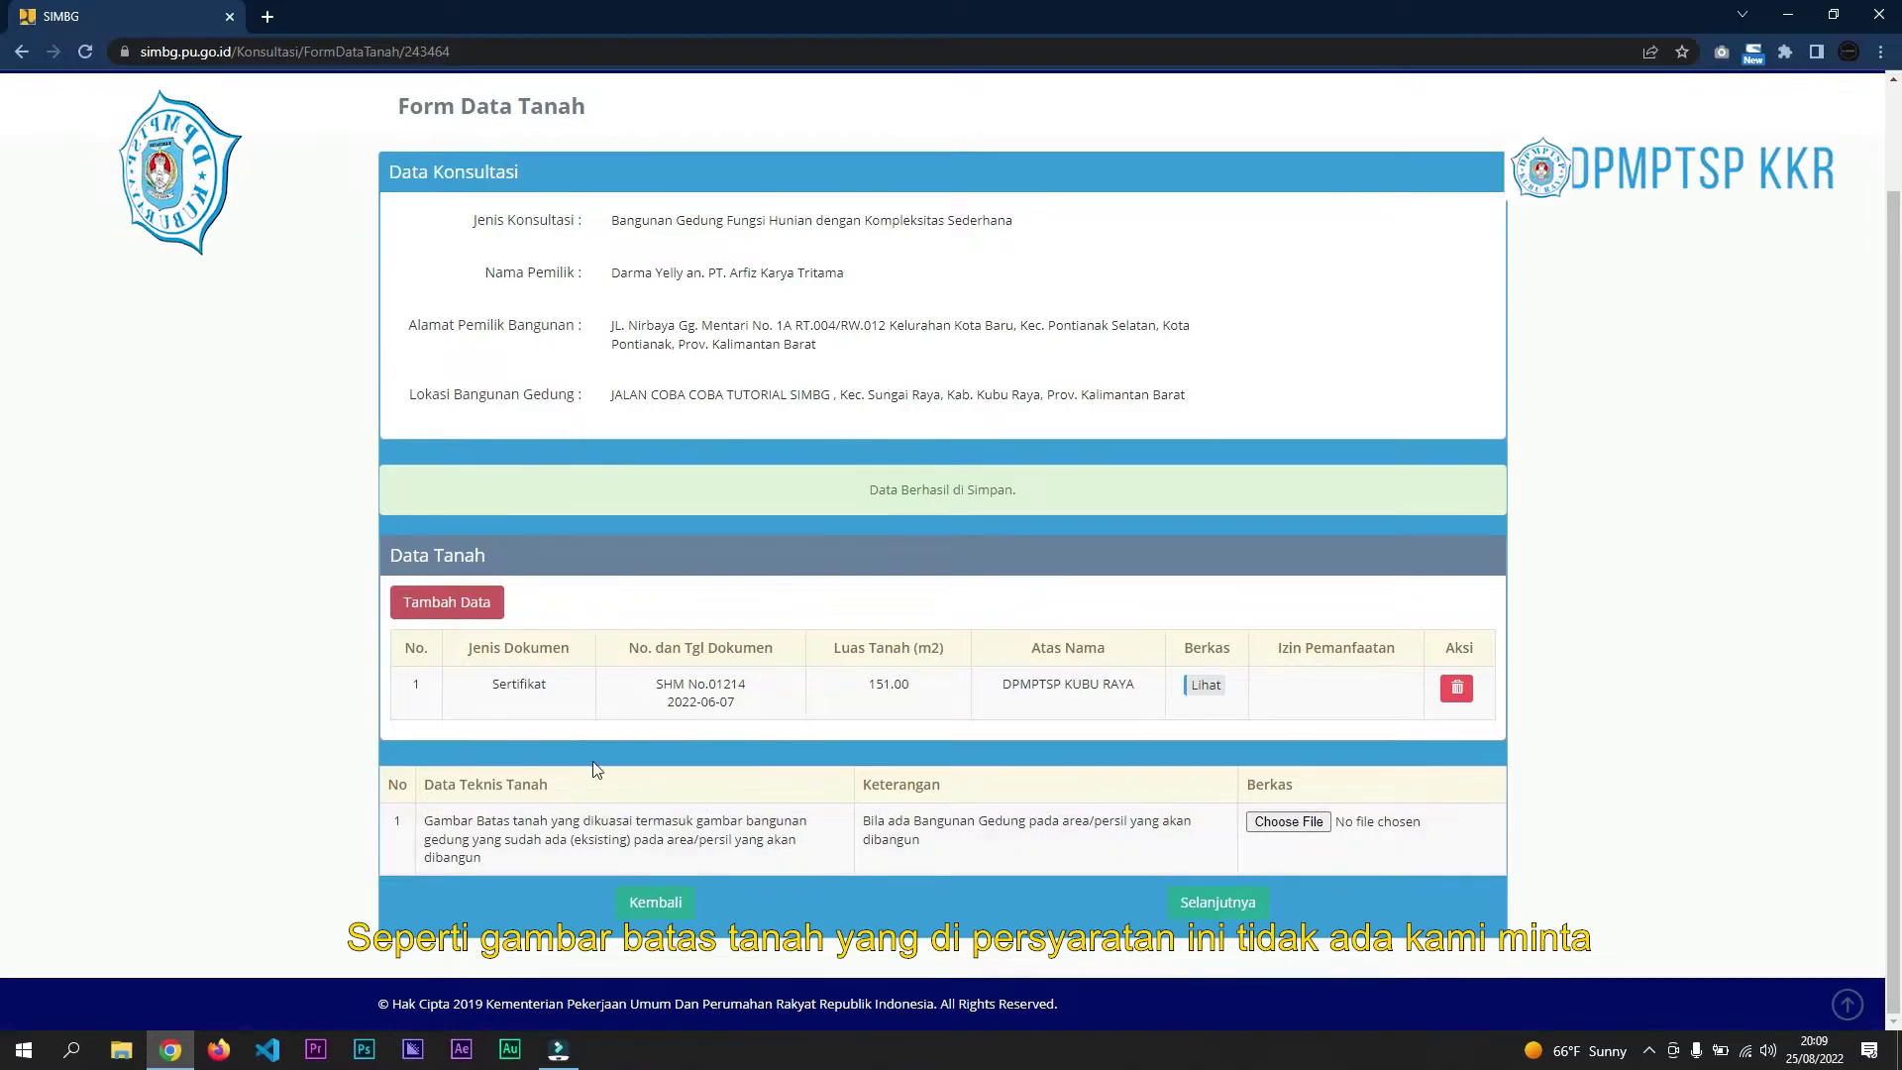
left_click(1220, 903)
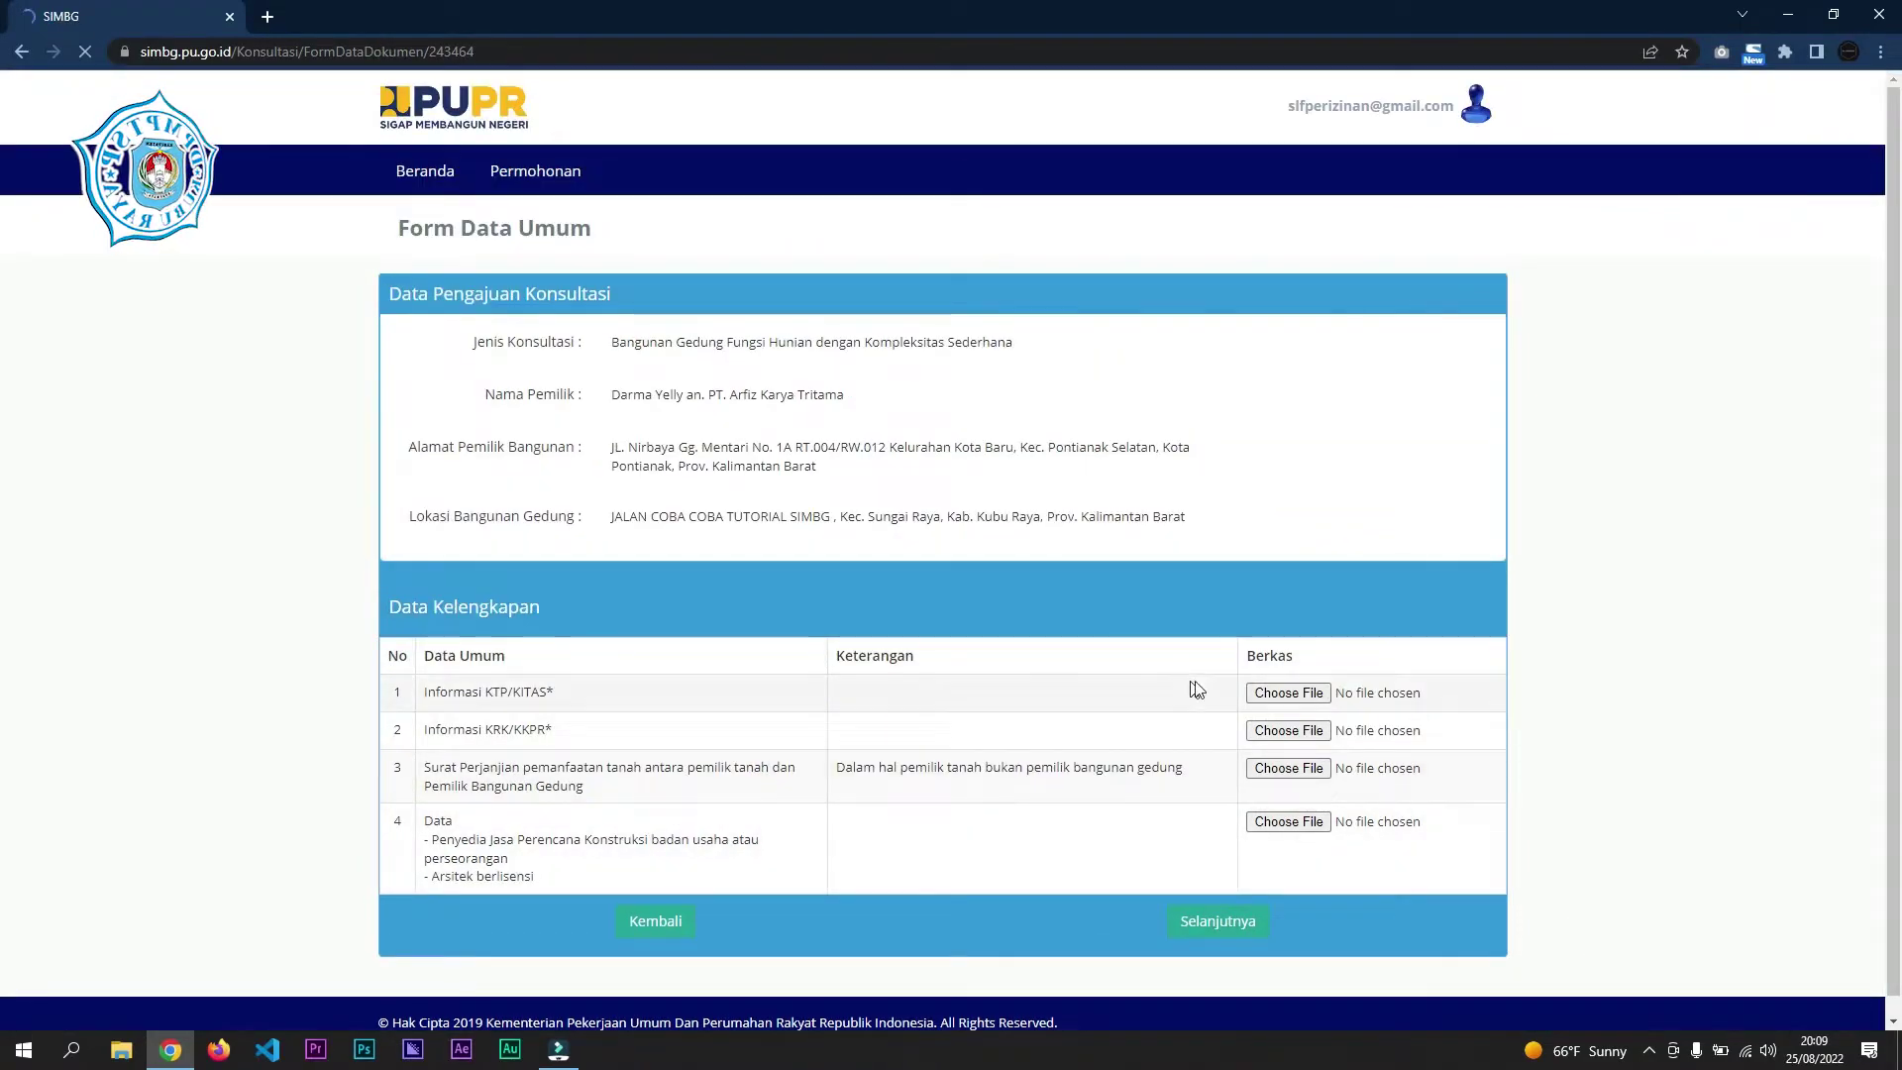
left_click(1284, 694)
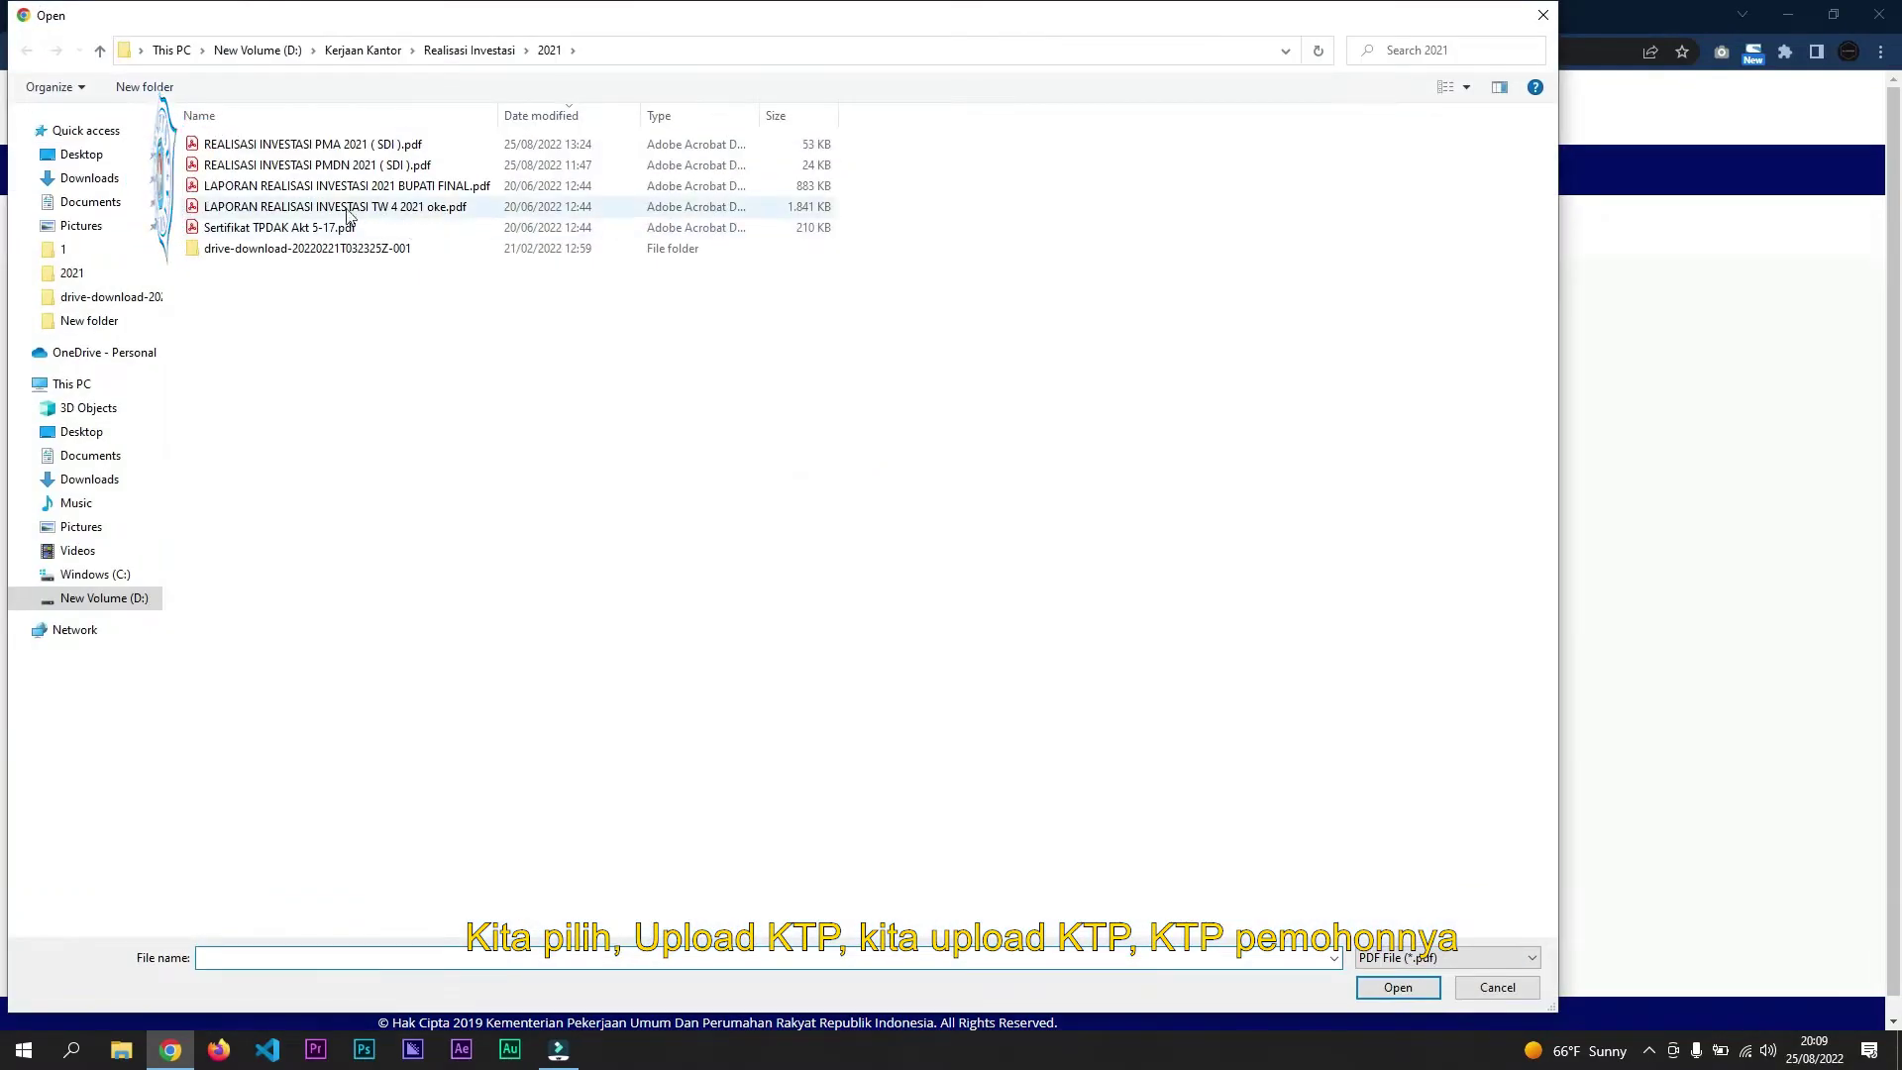
left_click(297, 228)
double_click(297, 228)
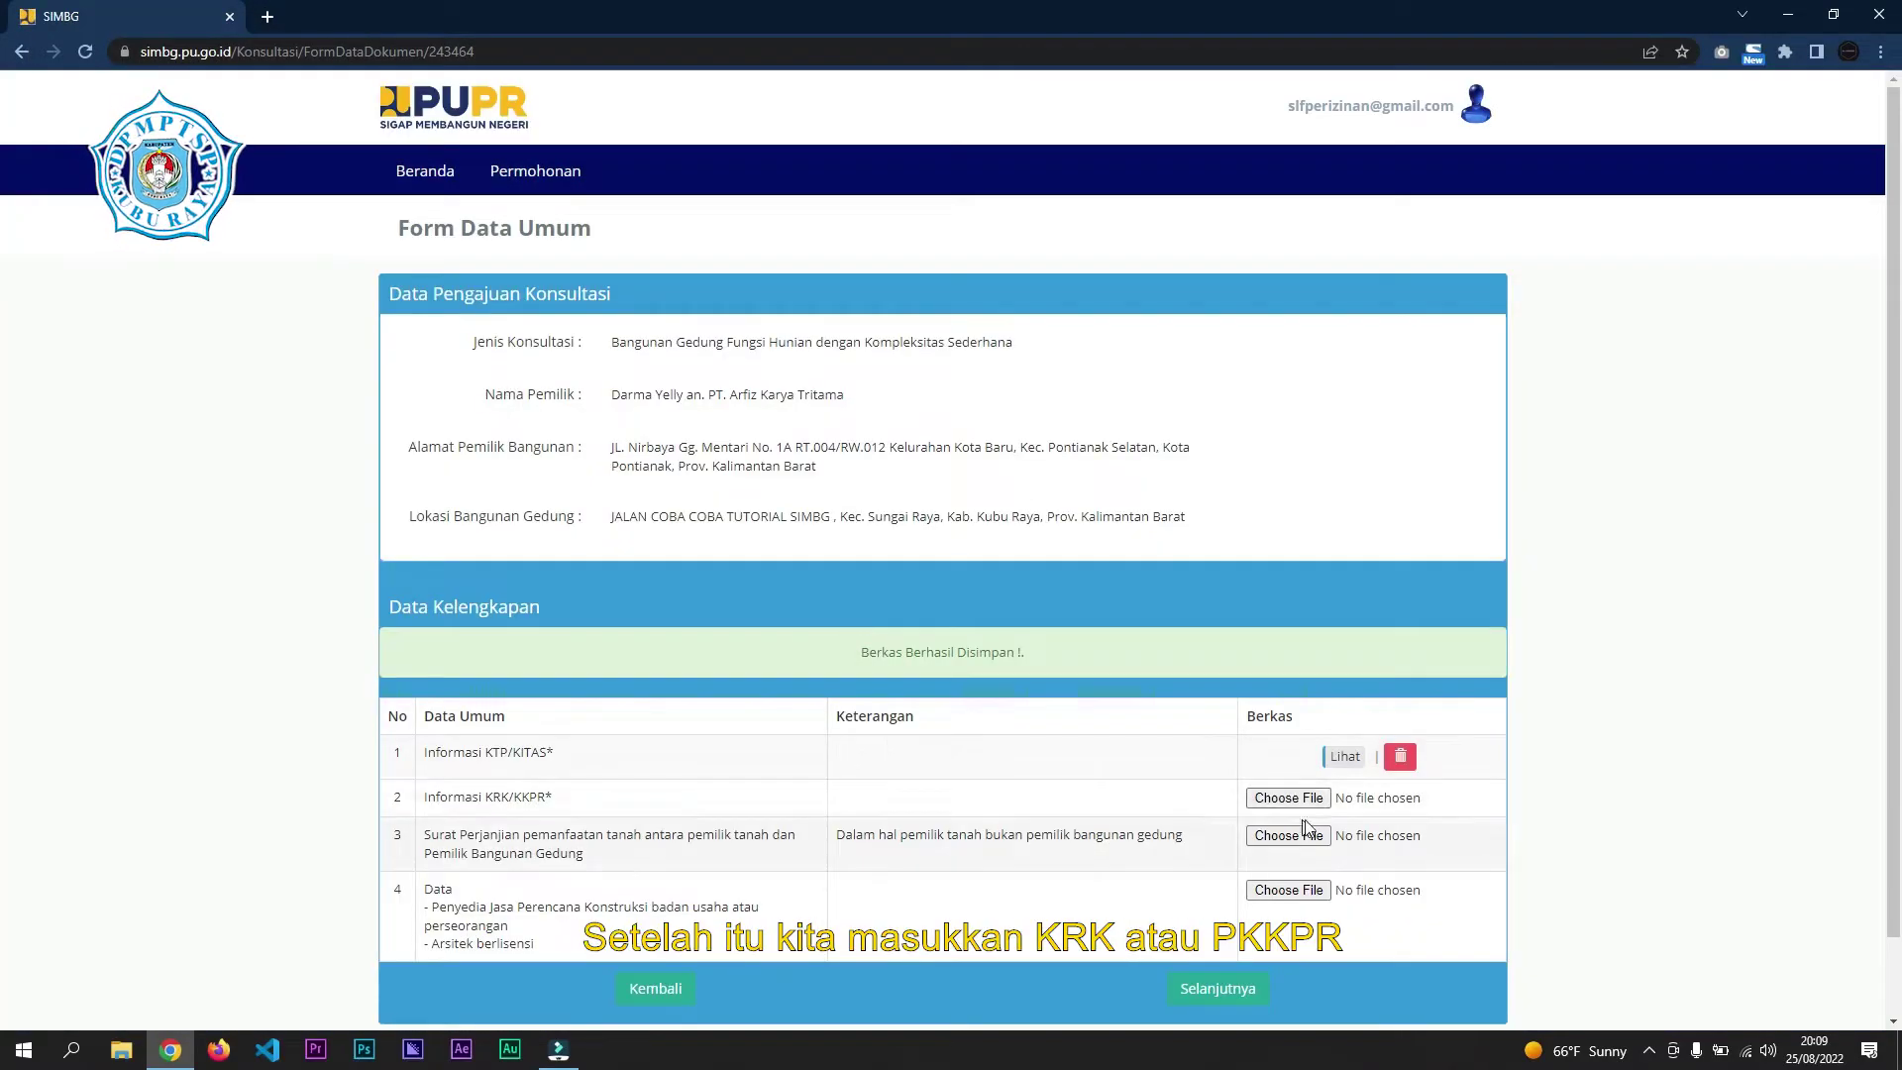
- Highlight the KRK/KKPR requirement and open sicantikui.layanan.go.id, the source of the KRK document, in a new browser tab
left_click_drag(486, 796, 585, 806)
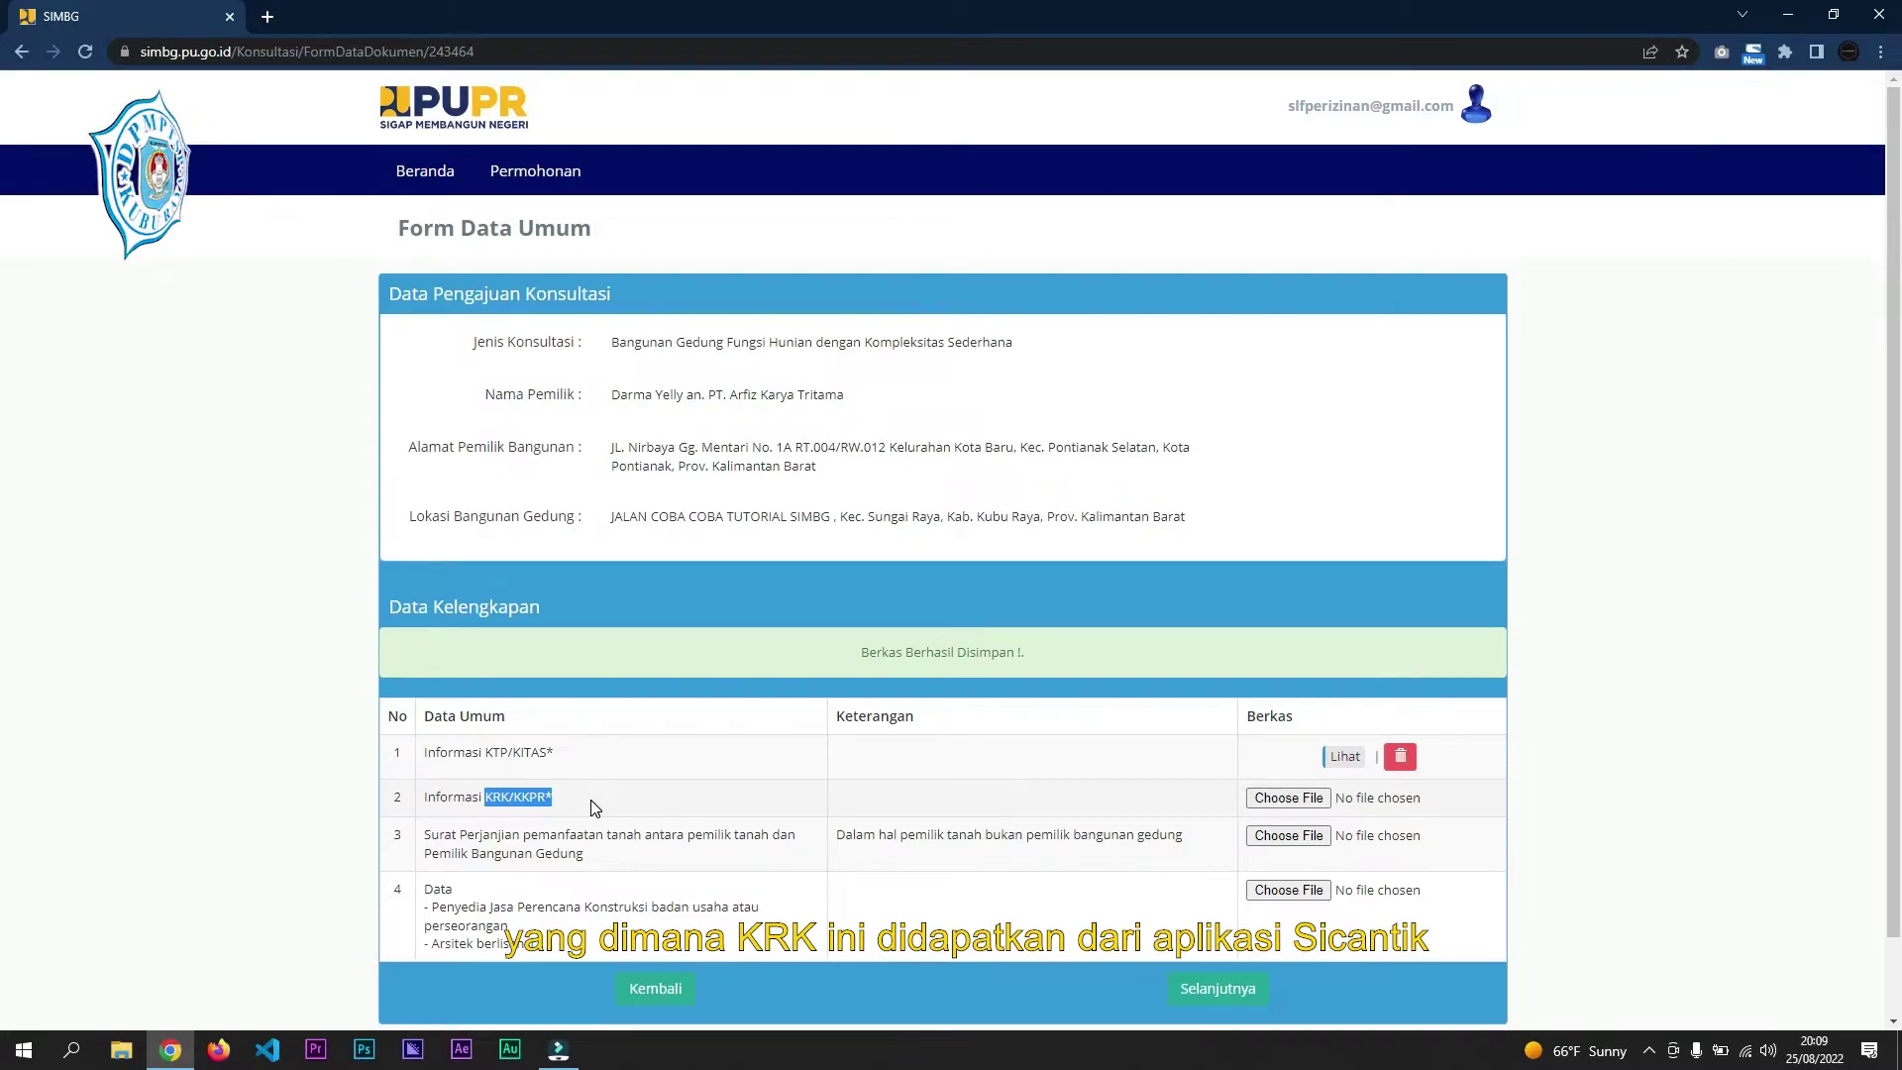
left_click(265, 22)
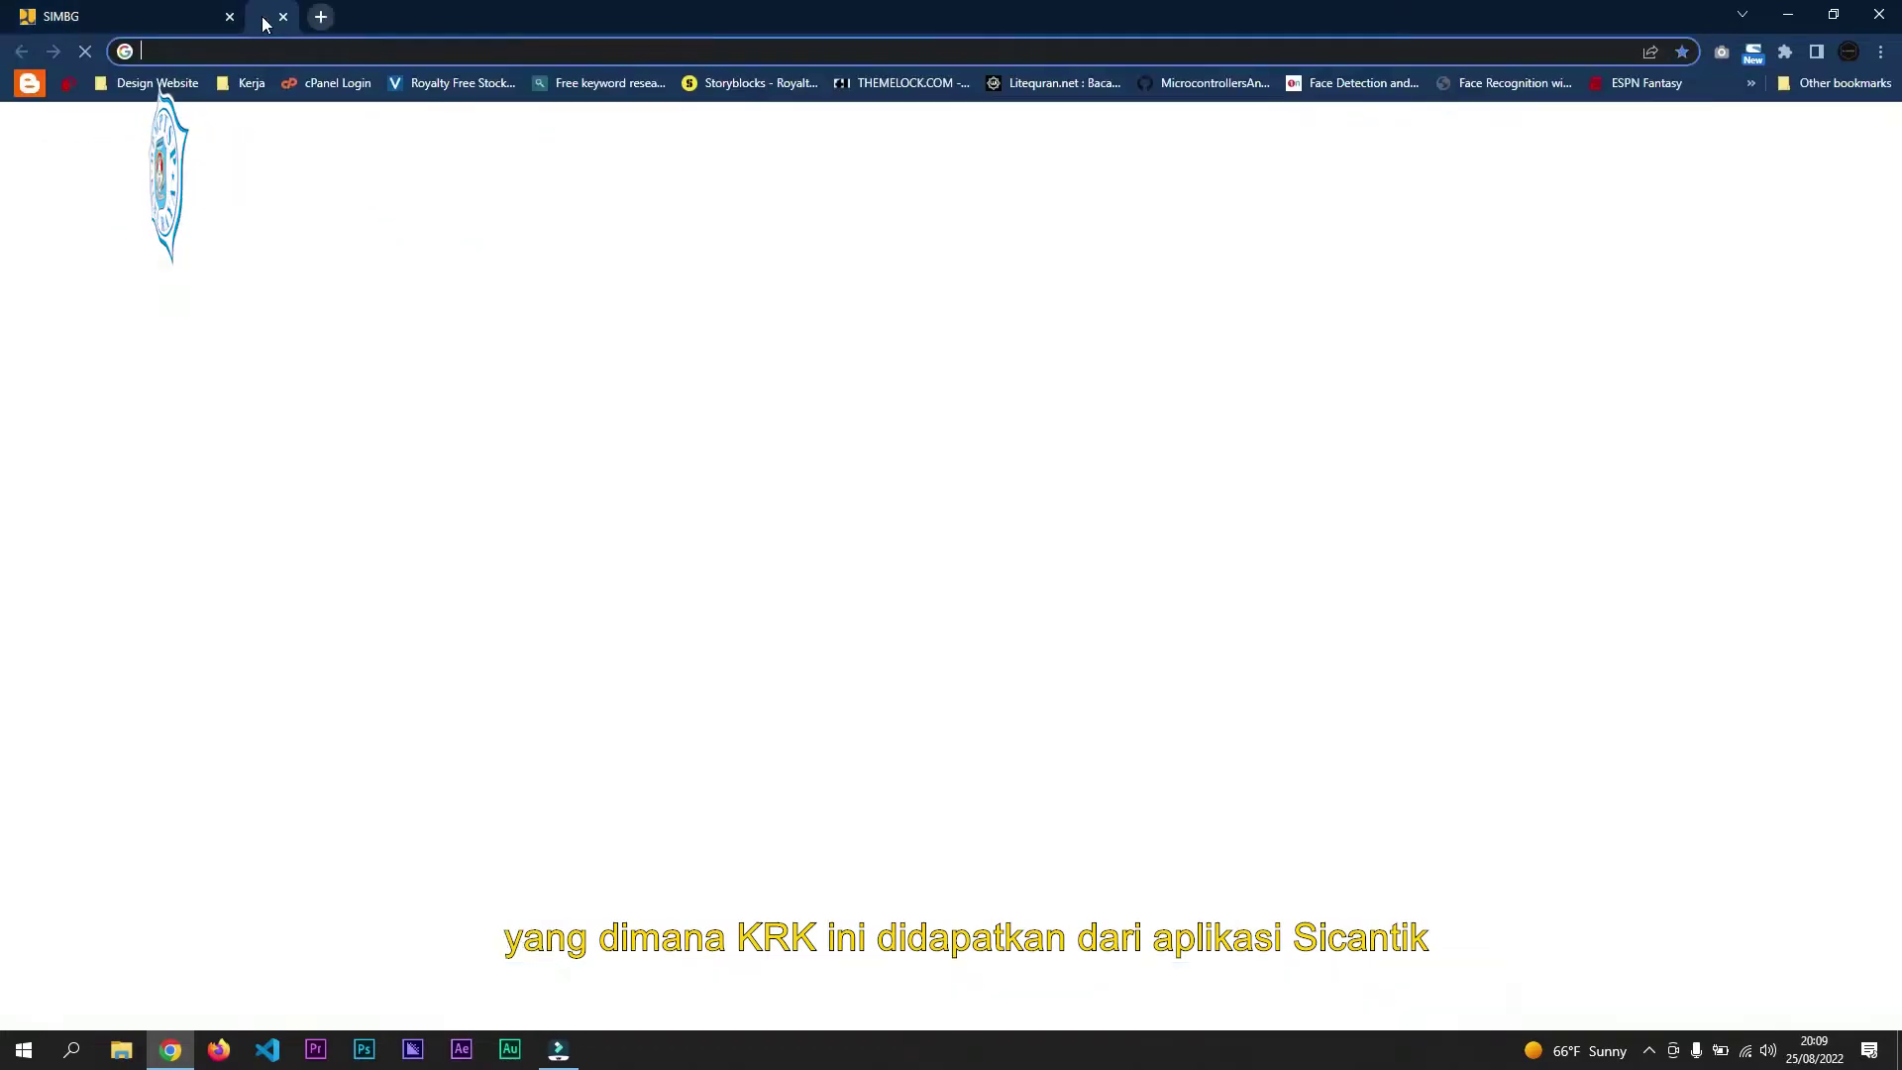
type("SICANTI")
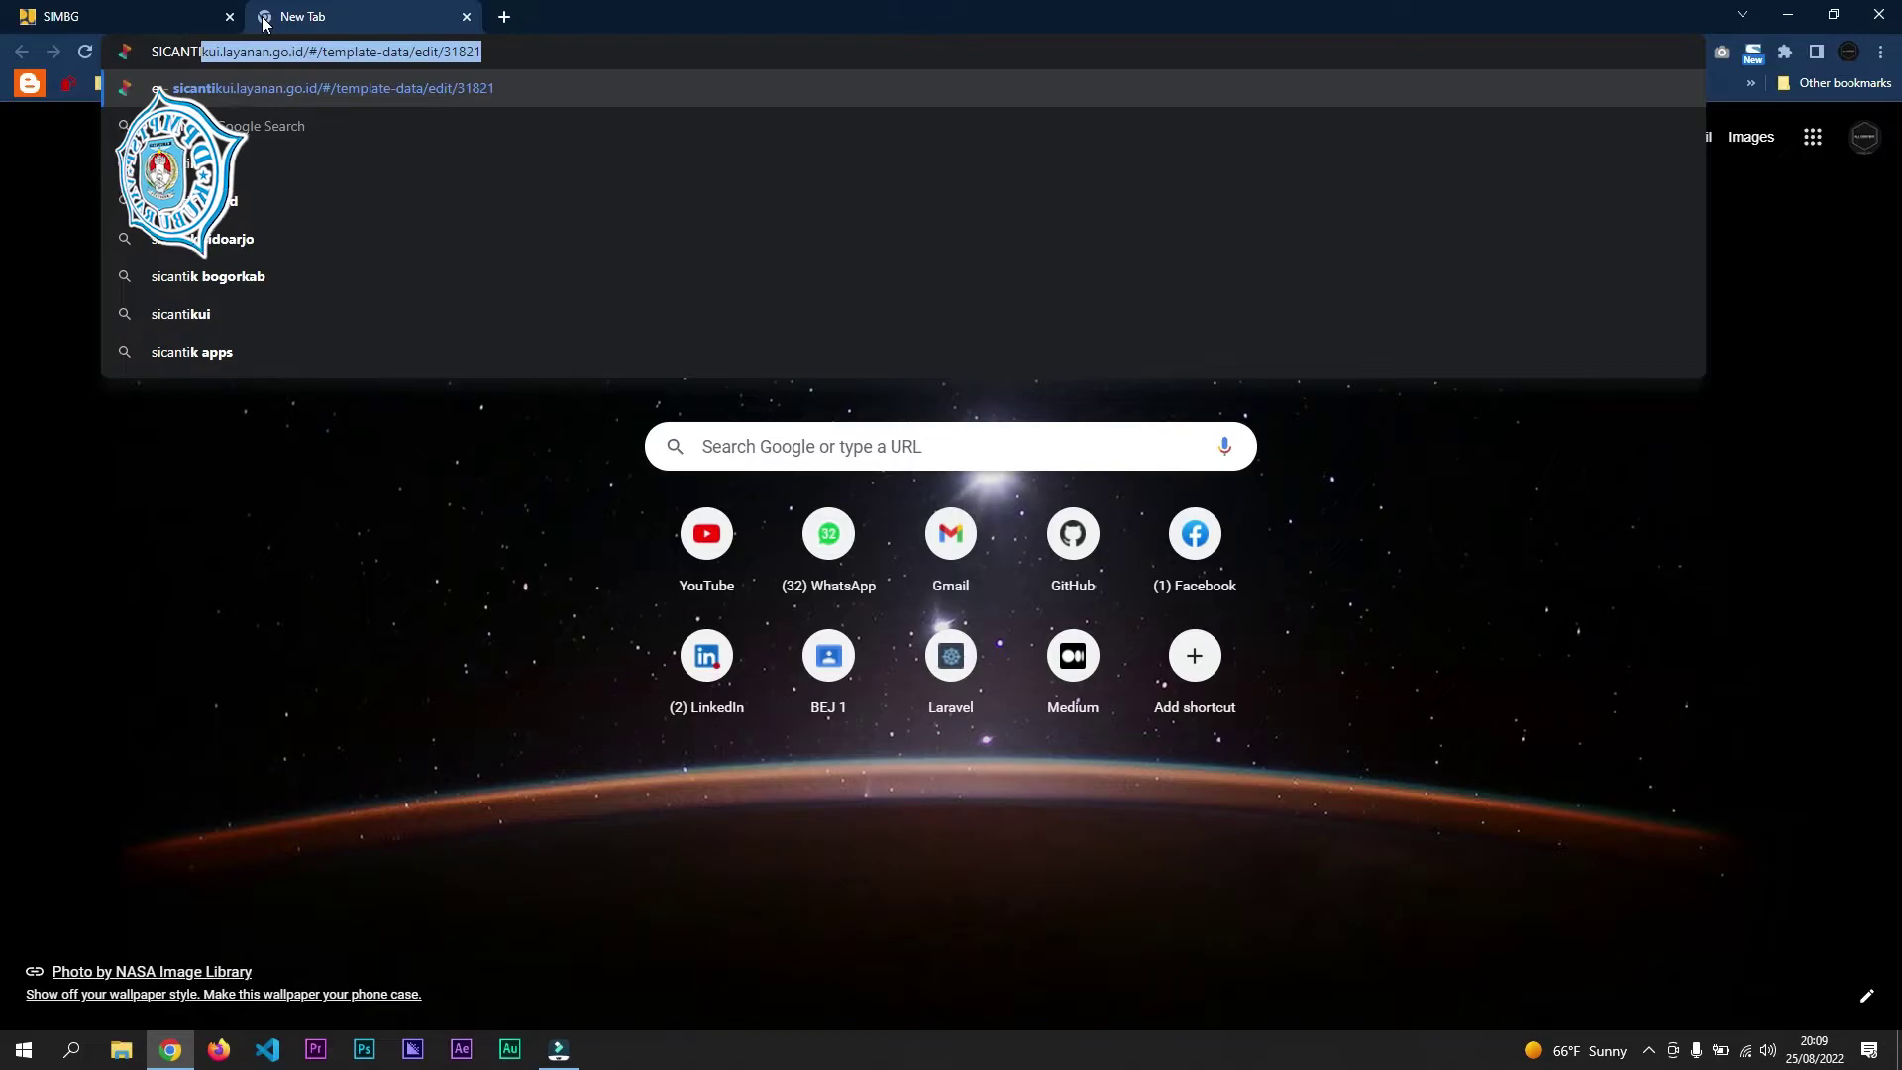
type("KU")
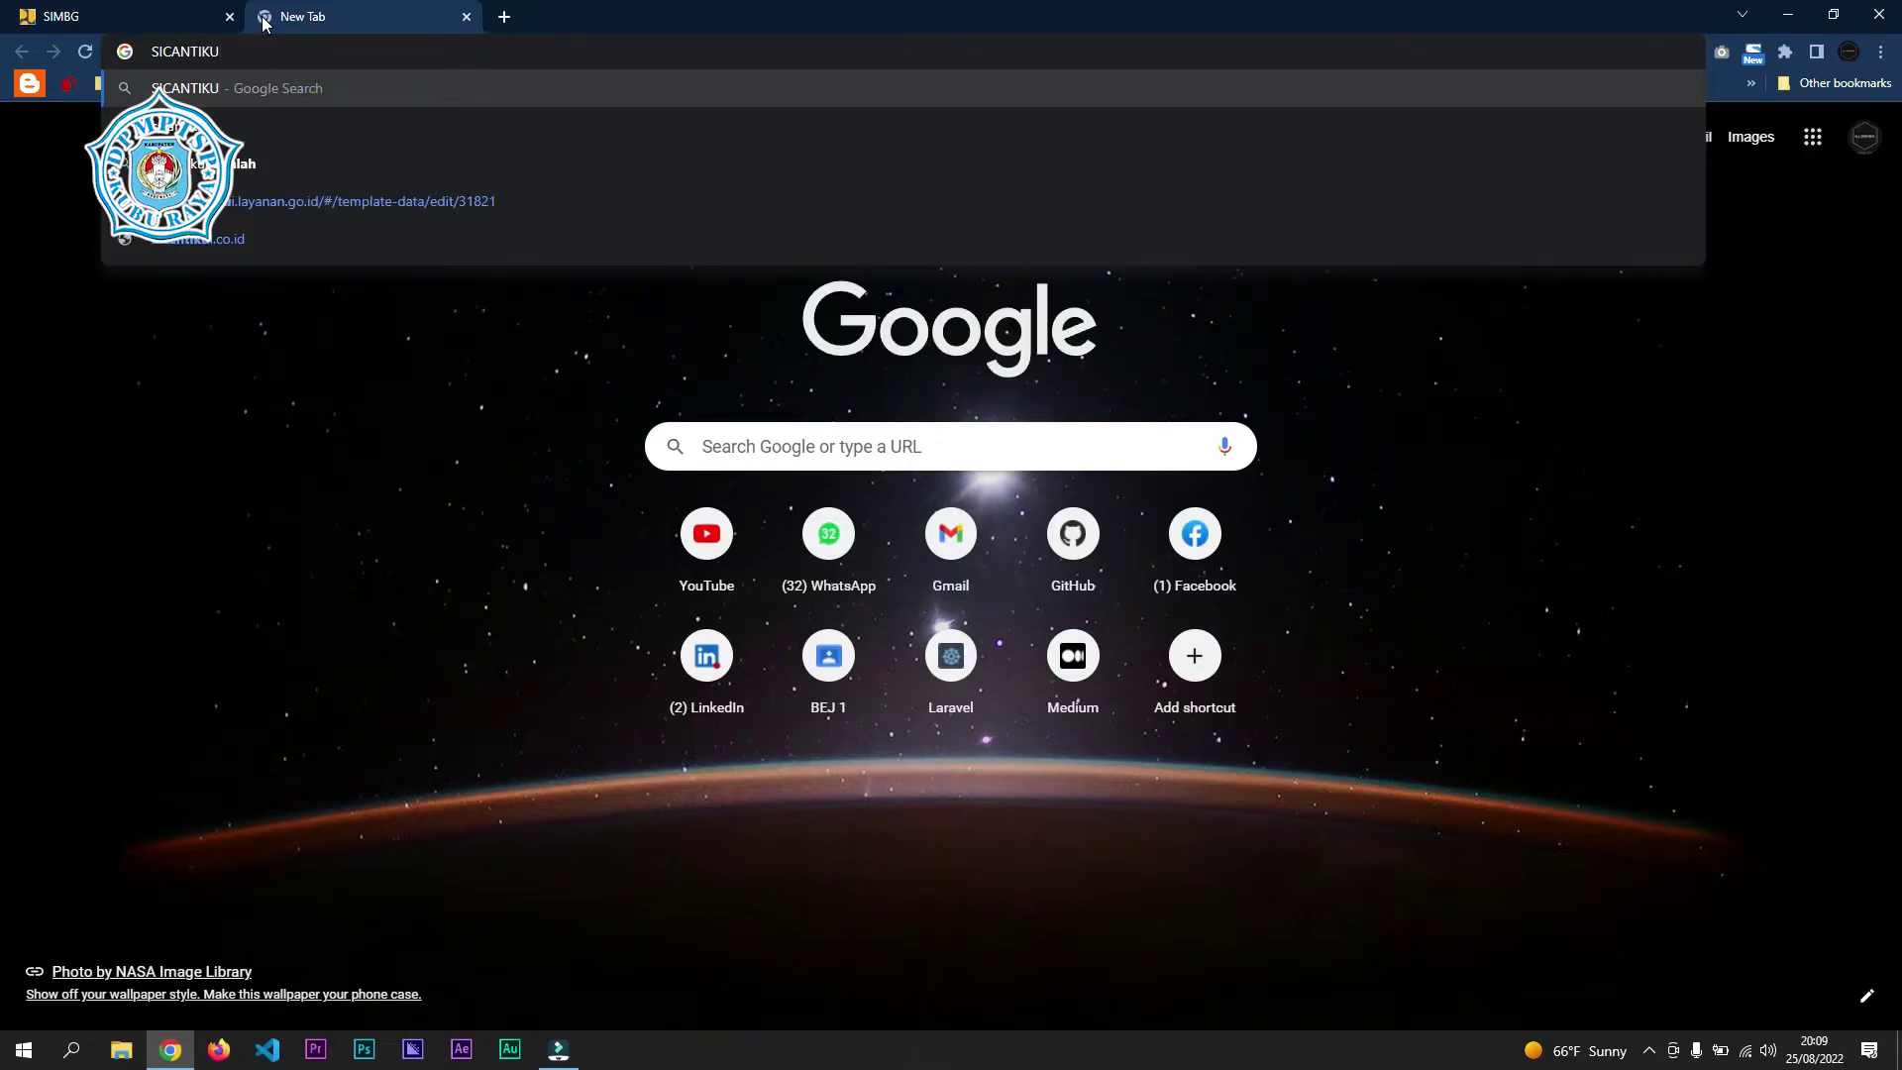
key("Down")
key("Down")
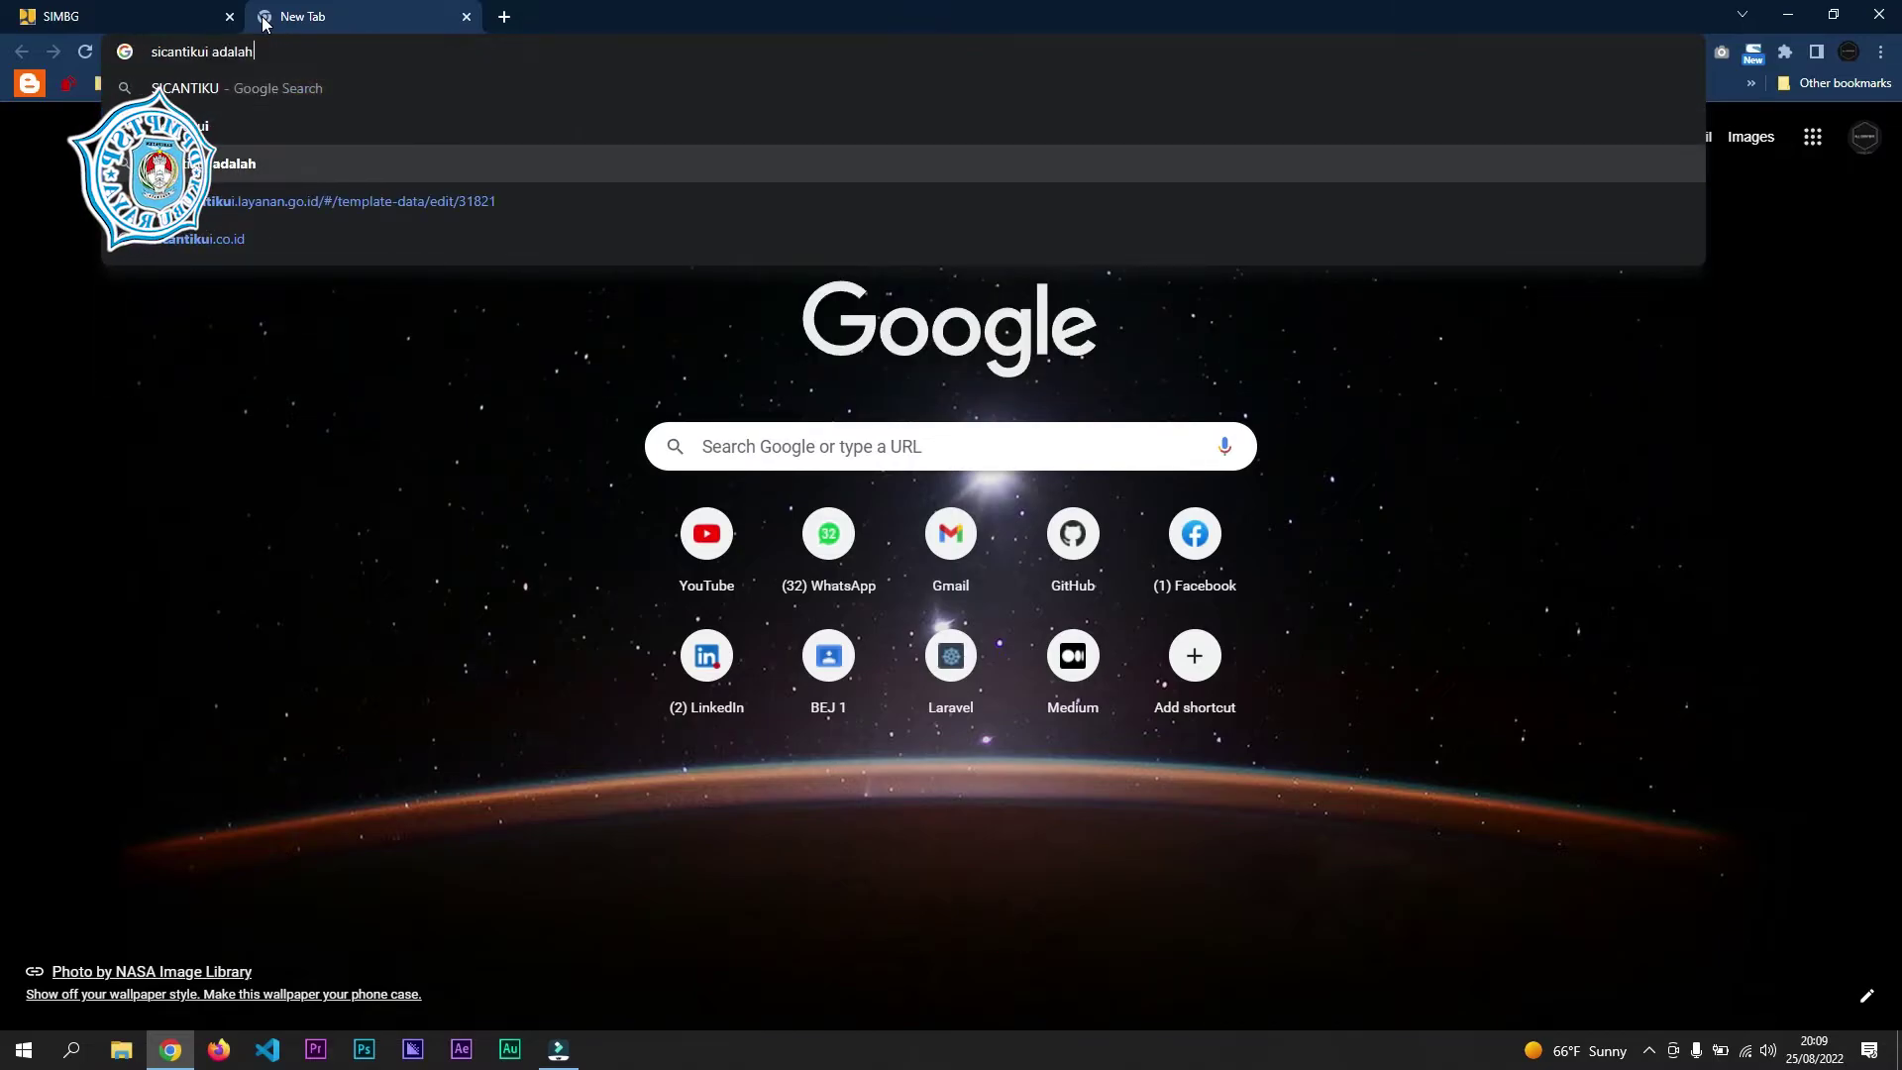
key("Down")
key("BackSpace")
key("BackSpace")
key("BackSpace")
key("BackSpace")
key("BackSpace")
key("BackSpace")
key("BackSpace")
key("BackSpace")
key("BackSpace")
key("BackSpace")
key("BackSpace")
key("BackSpace")
key("BackSpace")
key("BackSpace")
key("BackSpace")
key("BackSpace")
key("BackSpace")
key("BackSpace")
key("BackSpace")
key("BackSpace")
key("BackSpace")
key("Return")
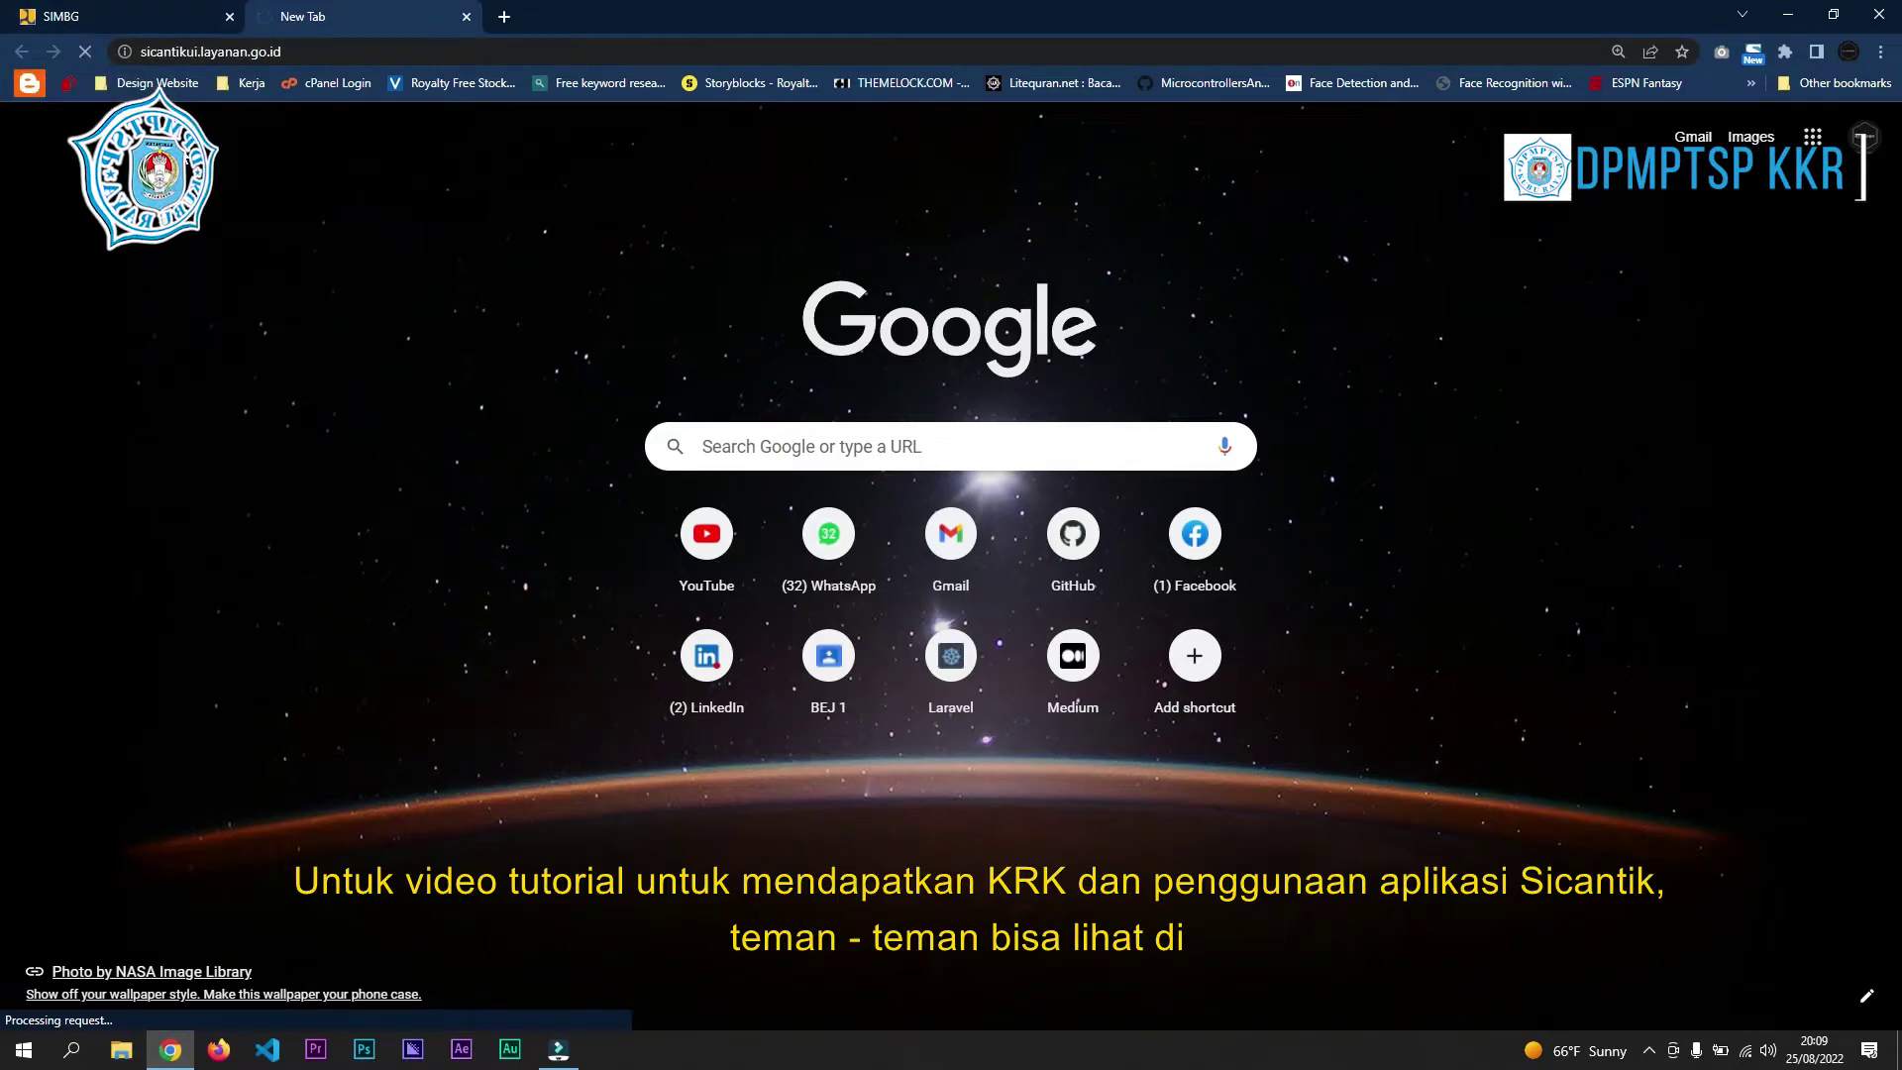
- Return to the SIMBG form and upload Sertifikat TPDAK Akt 5-17.pdf for Informasi KRK/KKPR
left_click(107, 15)
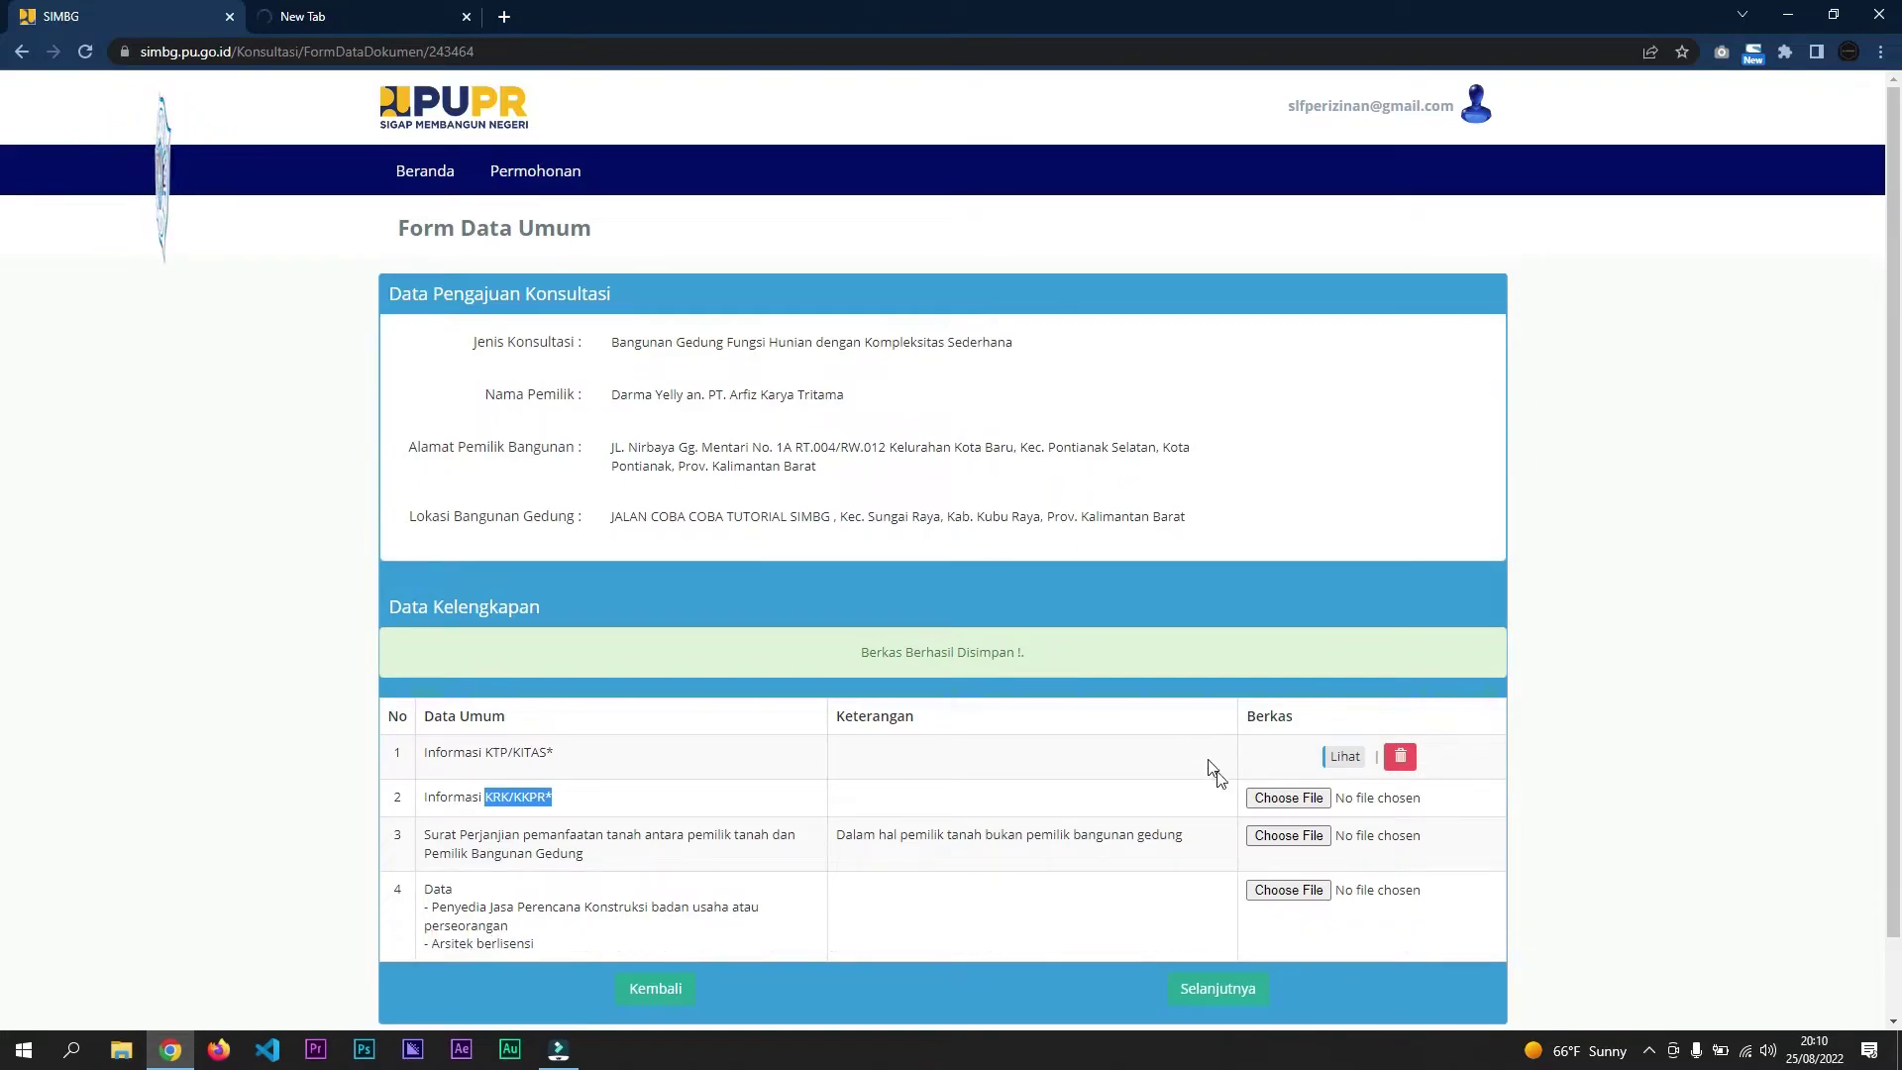
left_click(1288, 797)
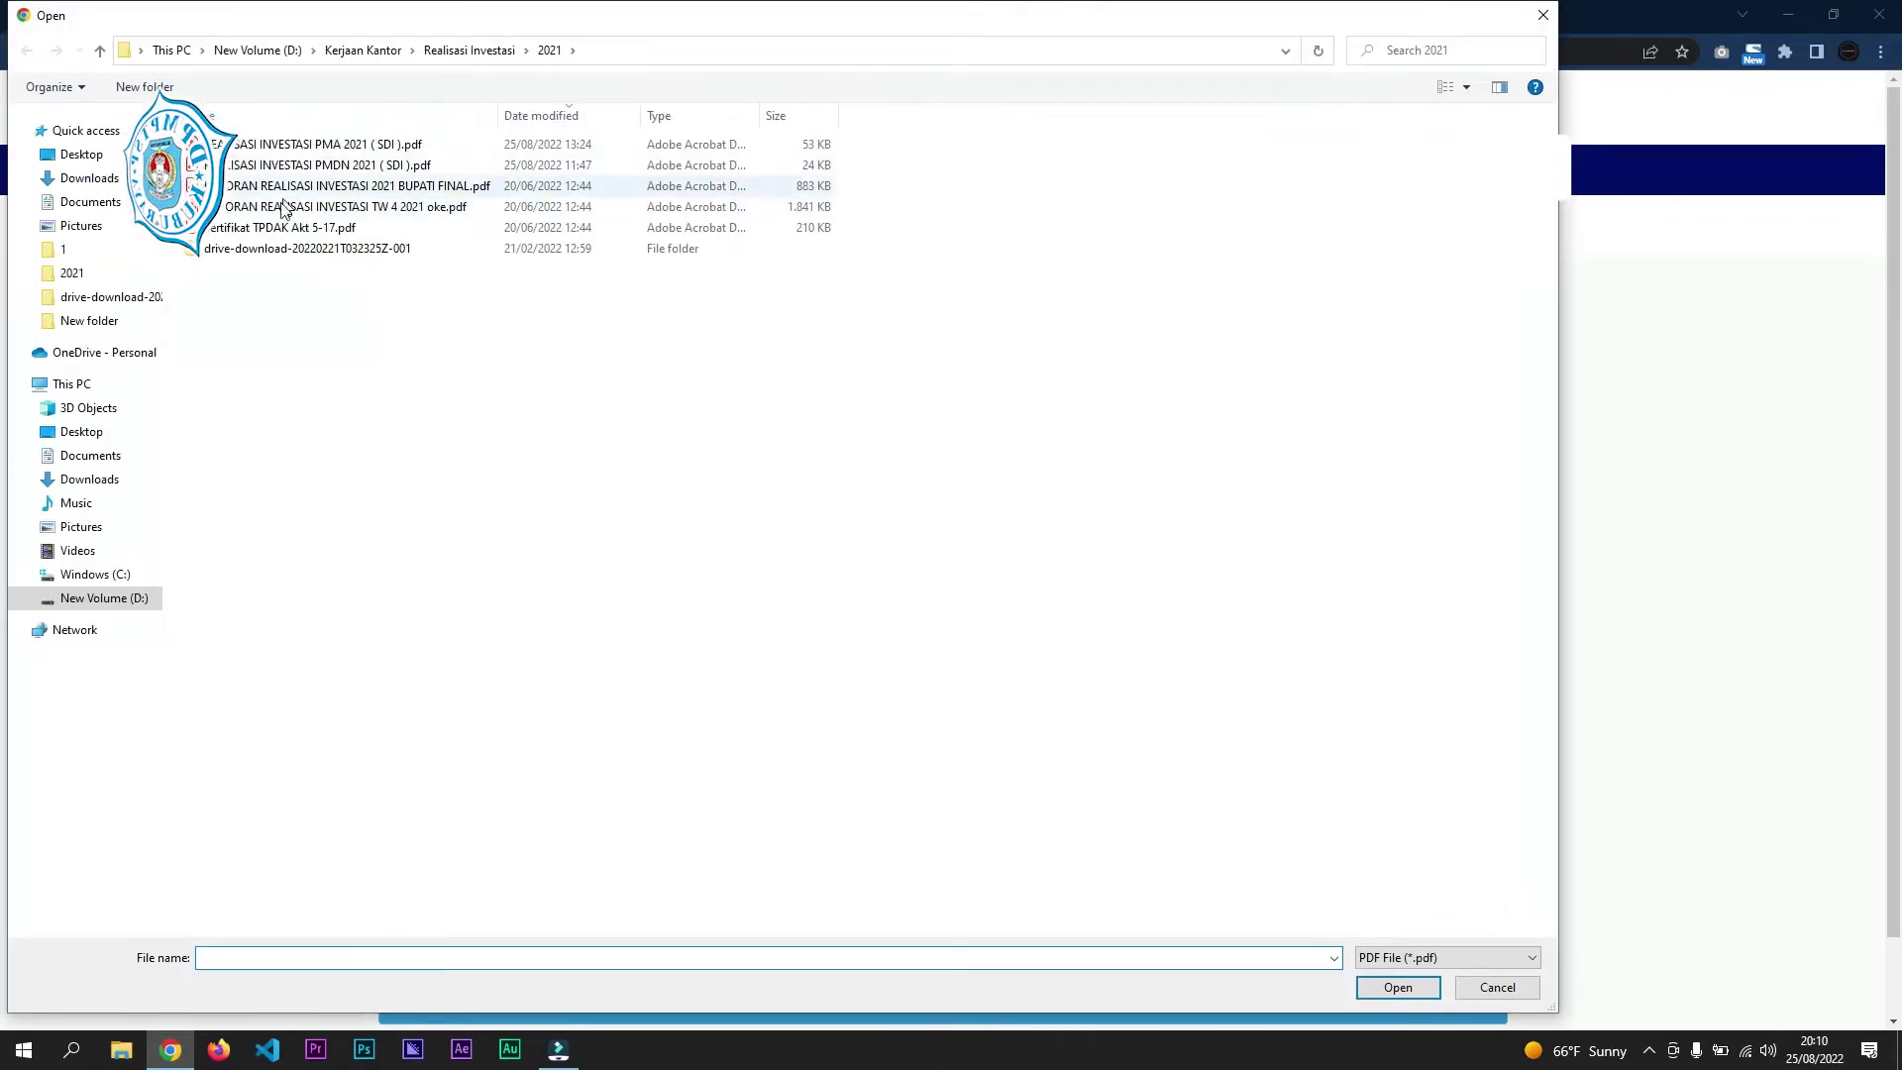
left_click(280, 229)
double_click(278, 229)
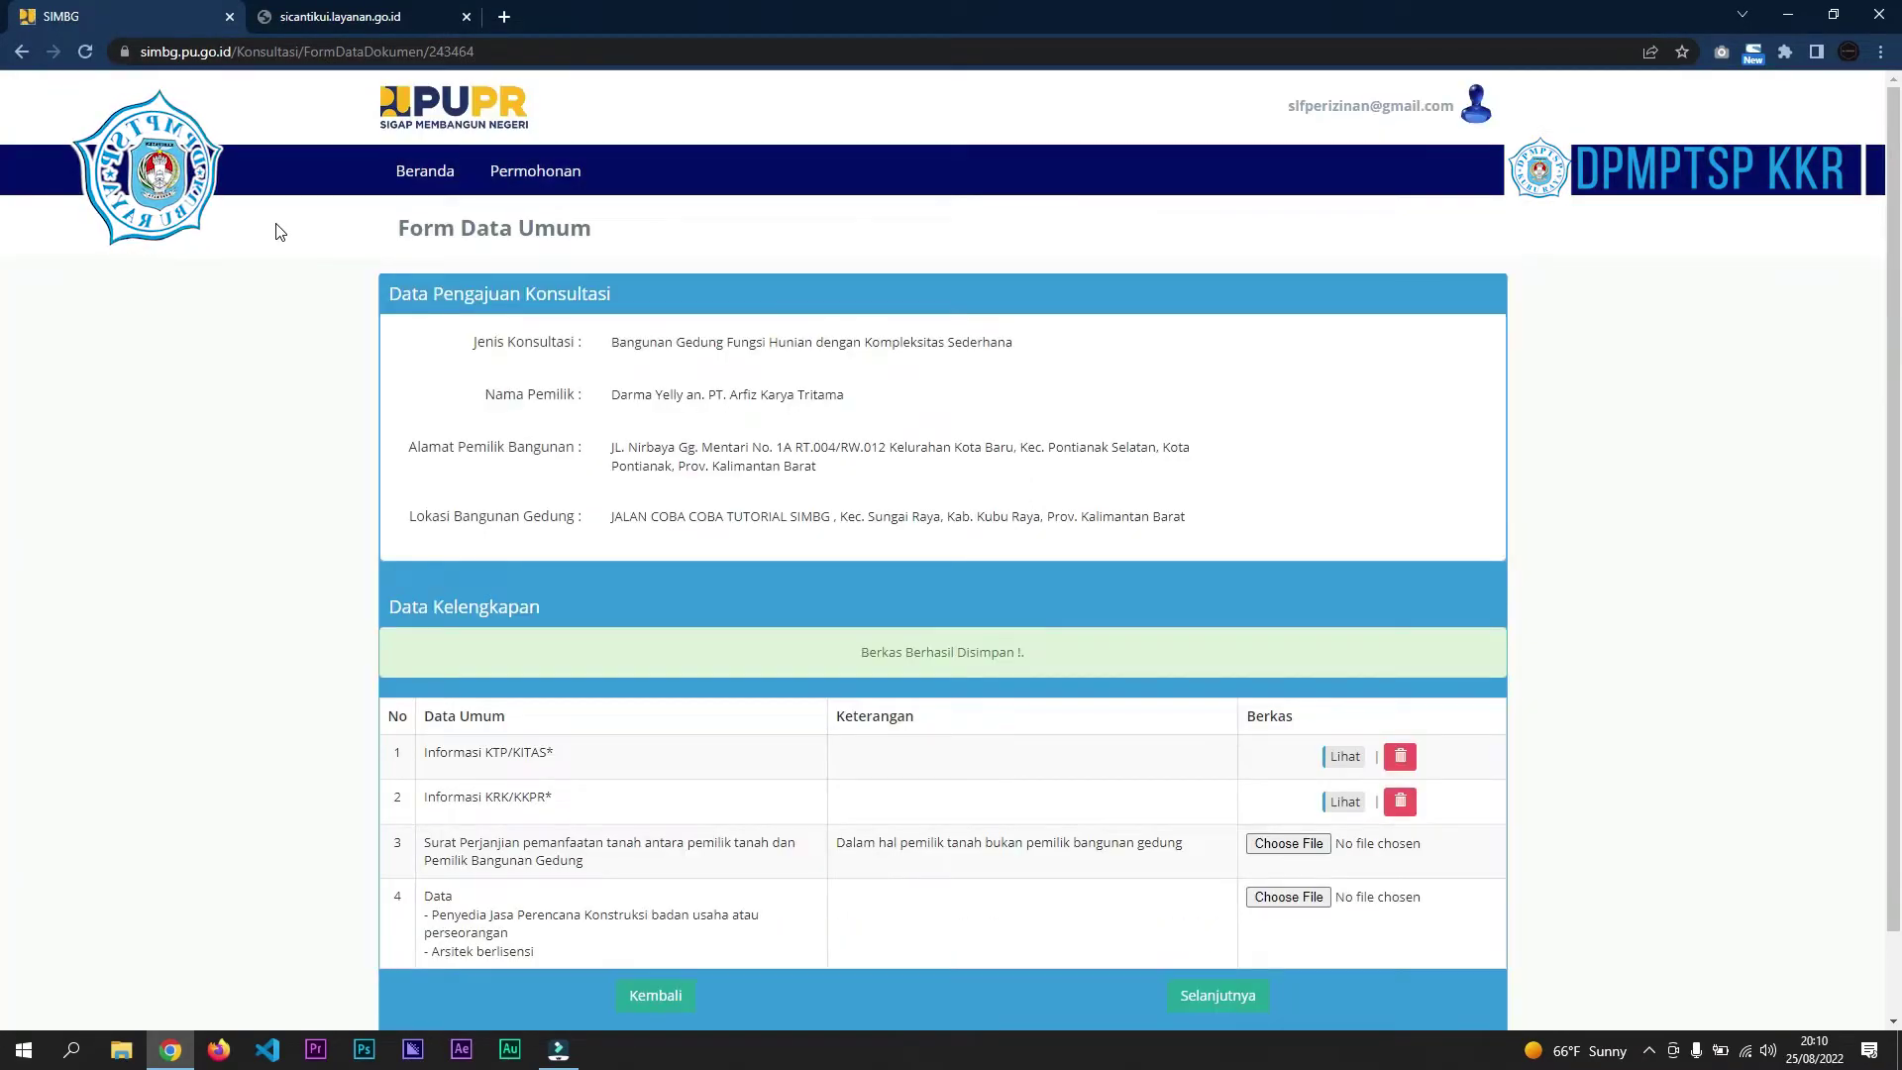
- Highlight the land-use agreement letter requirement (Surat Perjanjian pemanfaatan tanah) in the general data list
scroll(926, 835, "down", 2)
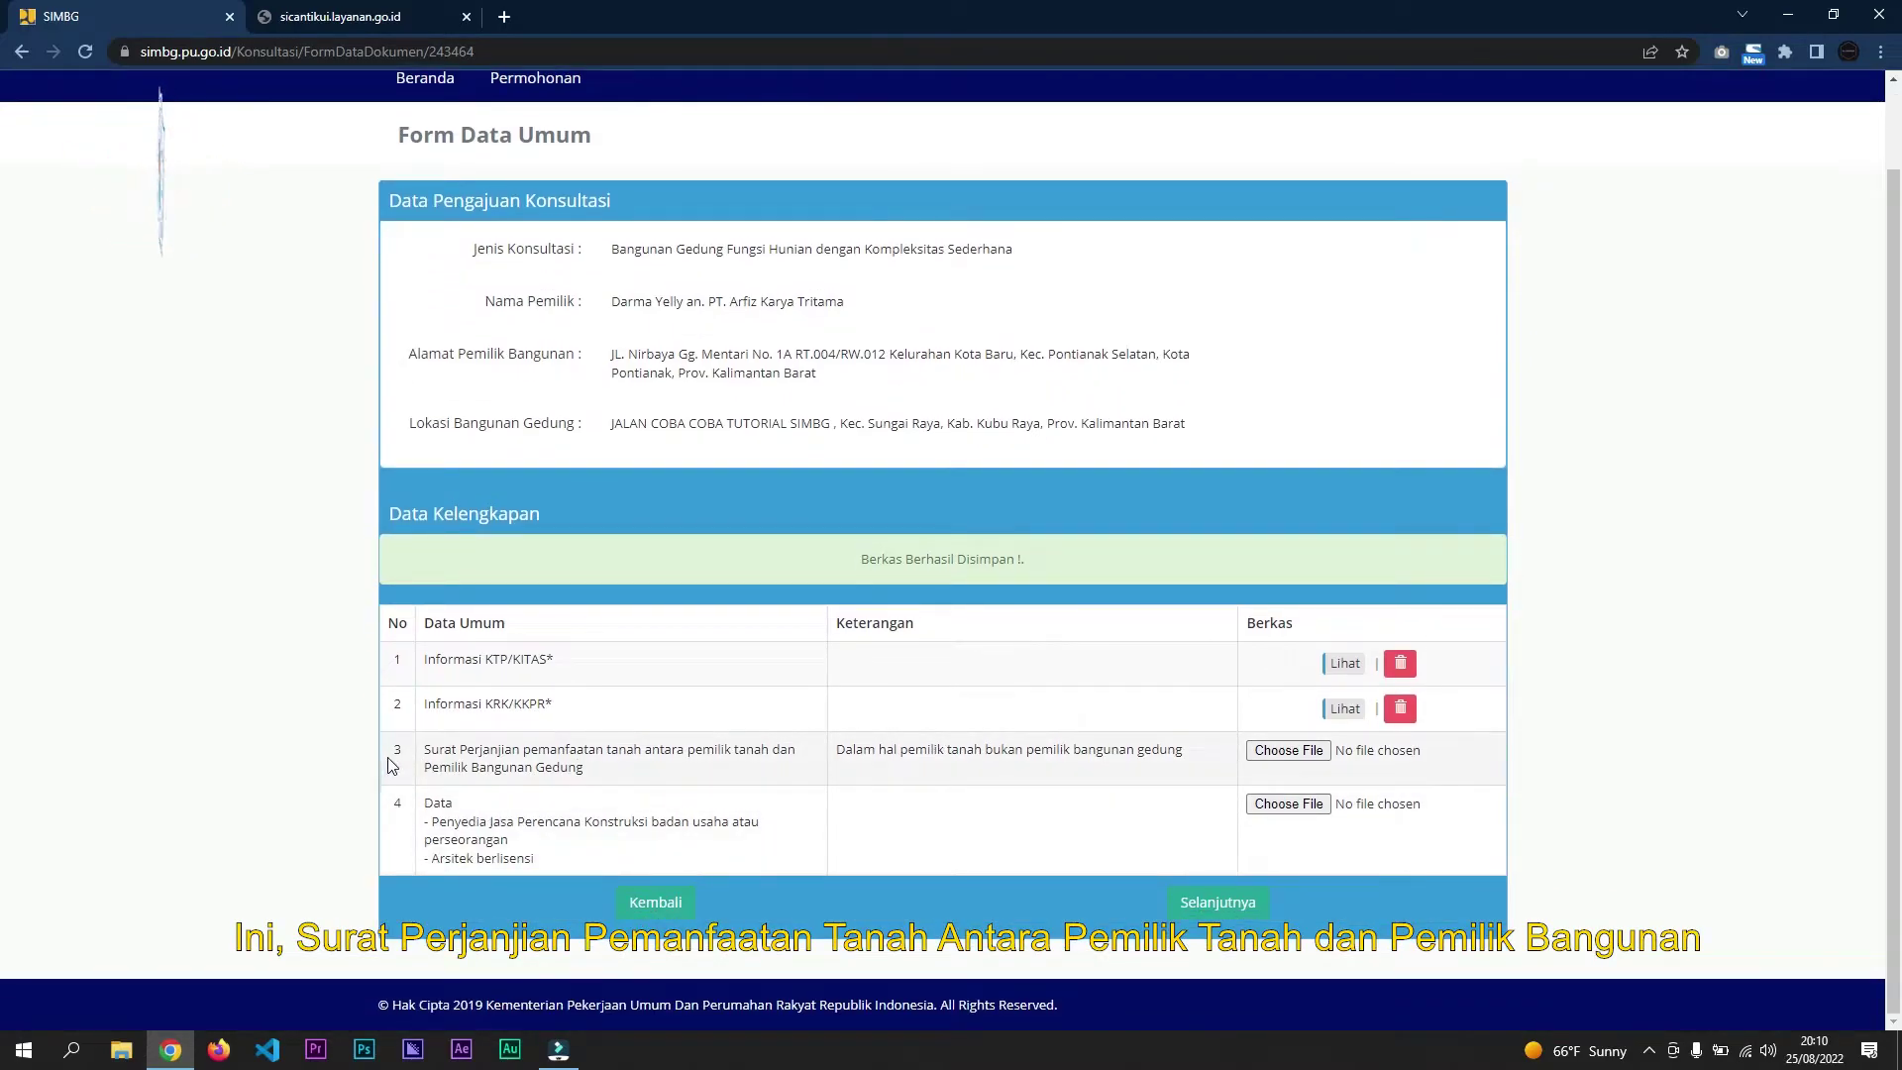
left_click_drag(423, 754, 628, 783)
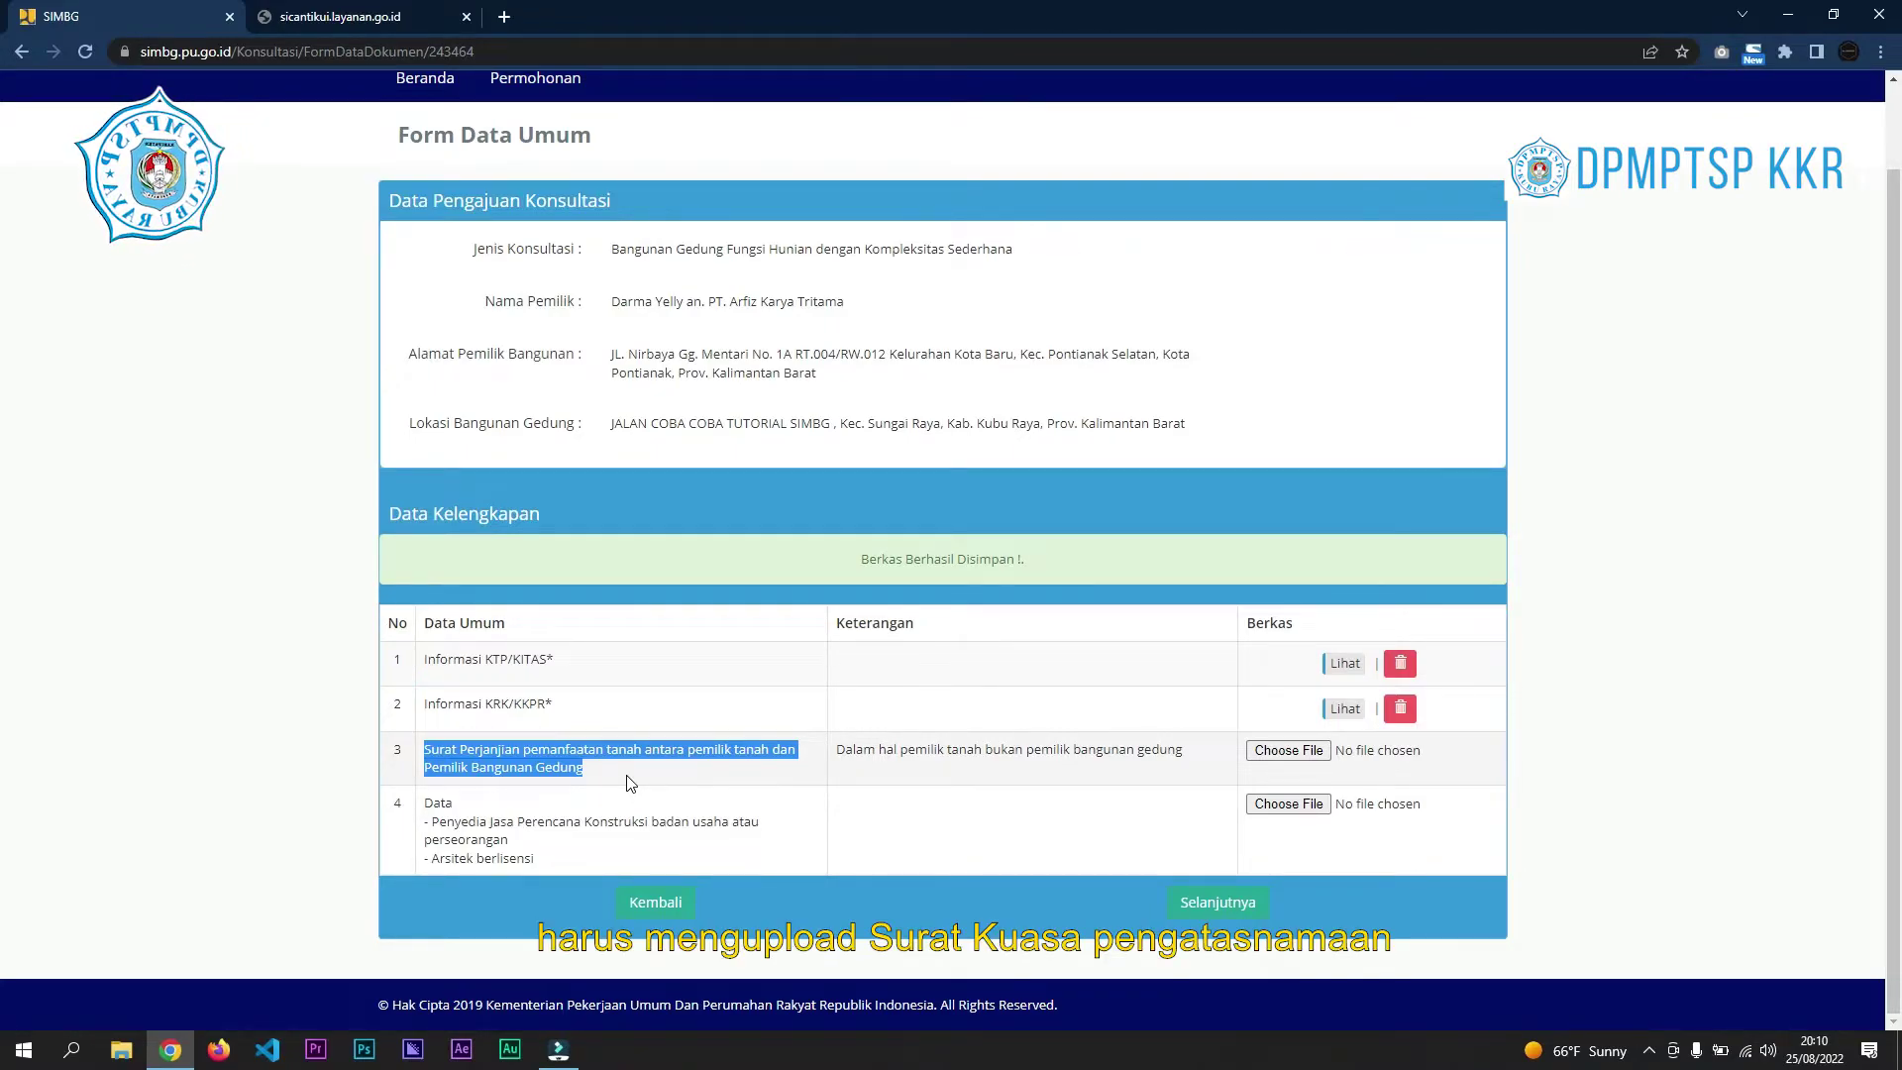
left_click(519, 854)
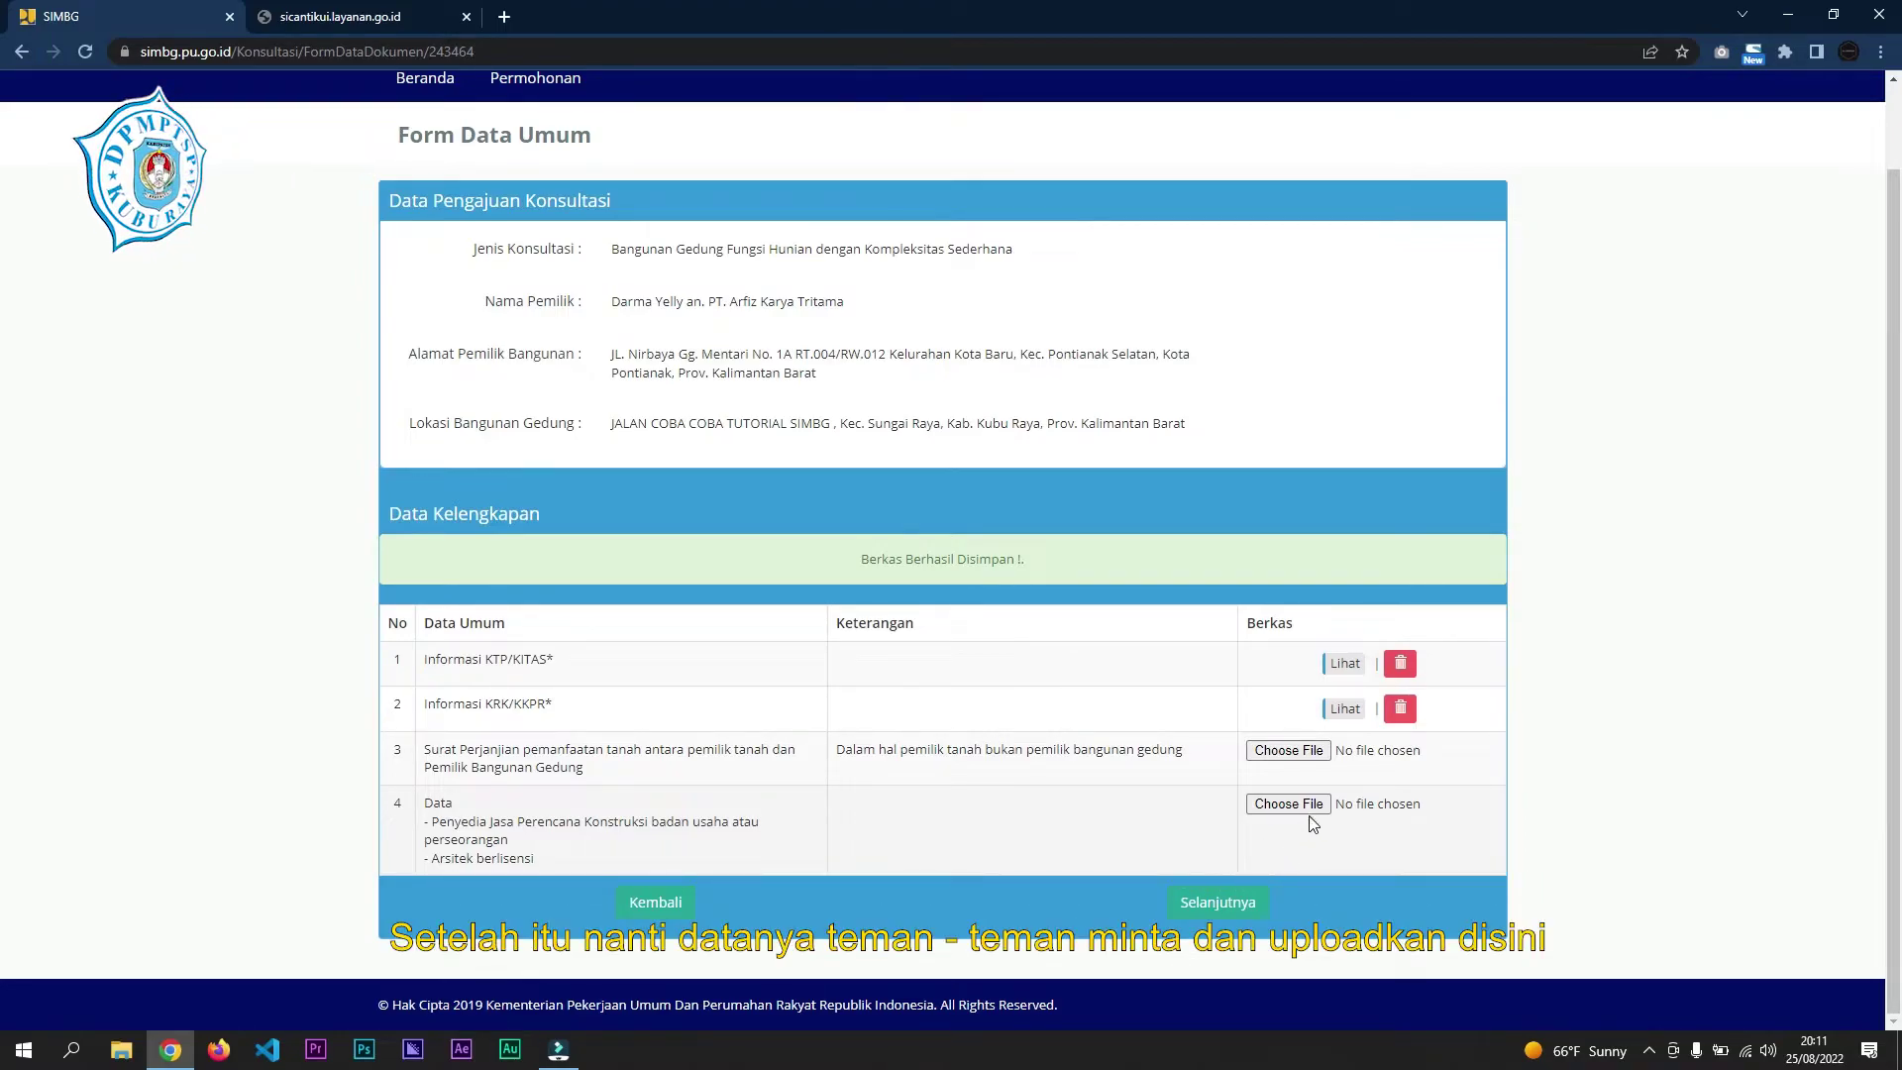
- Upload Sertifikat TPDAK Akt 5-17.pdf for the construction planning provider and licensed architect data
left_click(1270, 805)
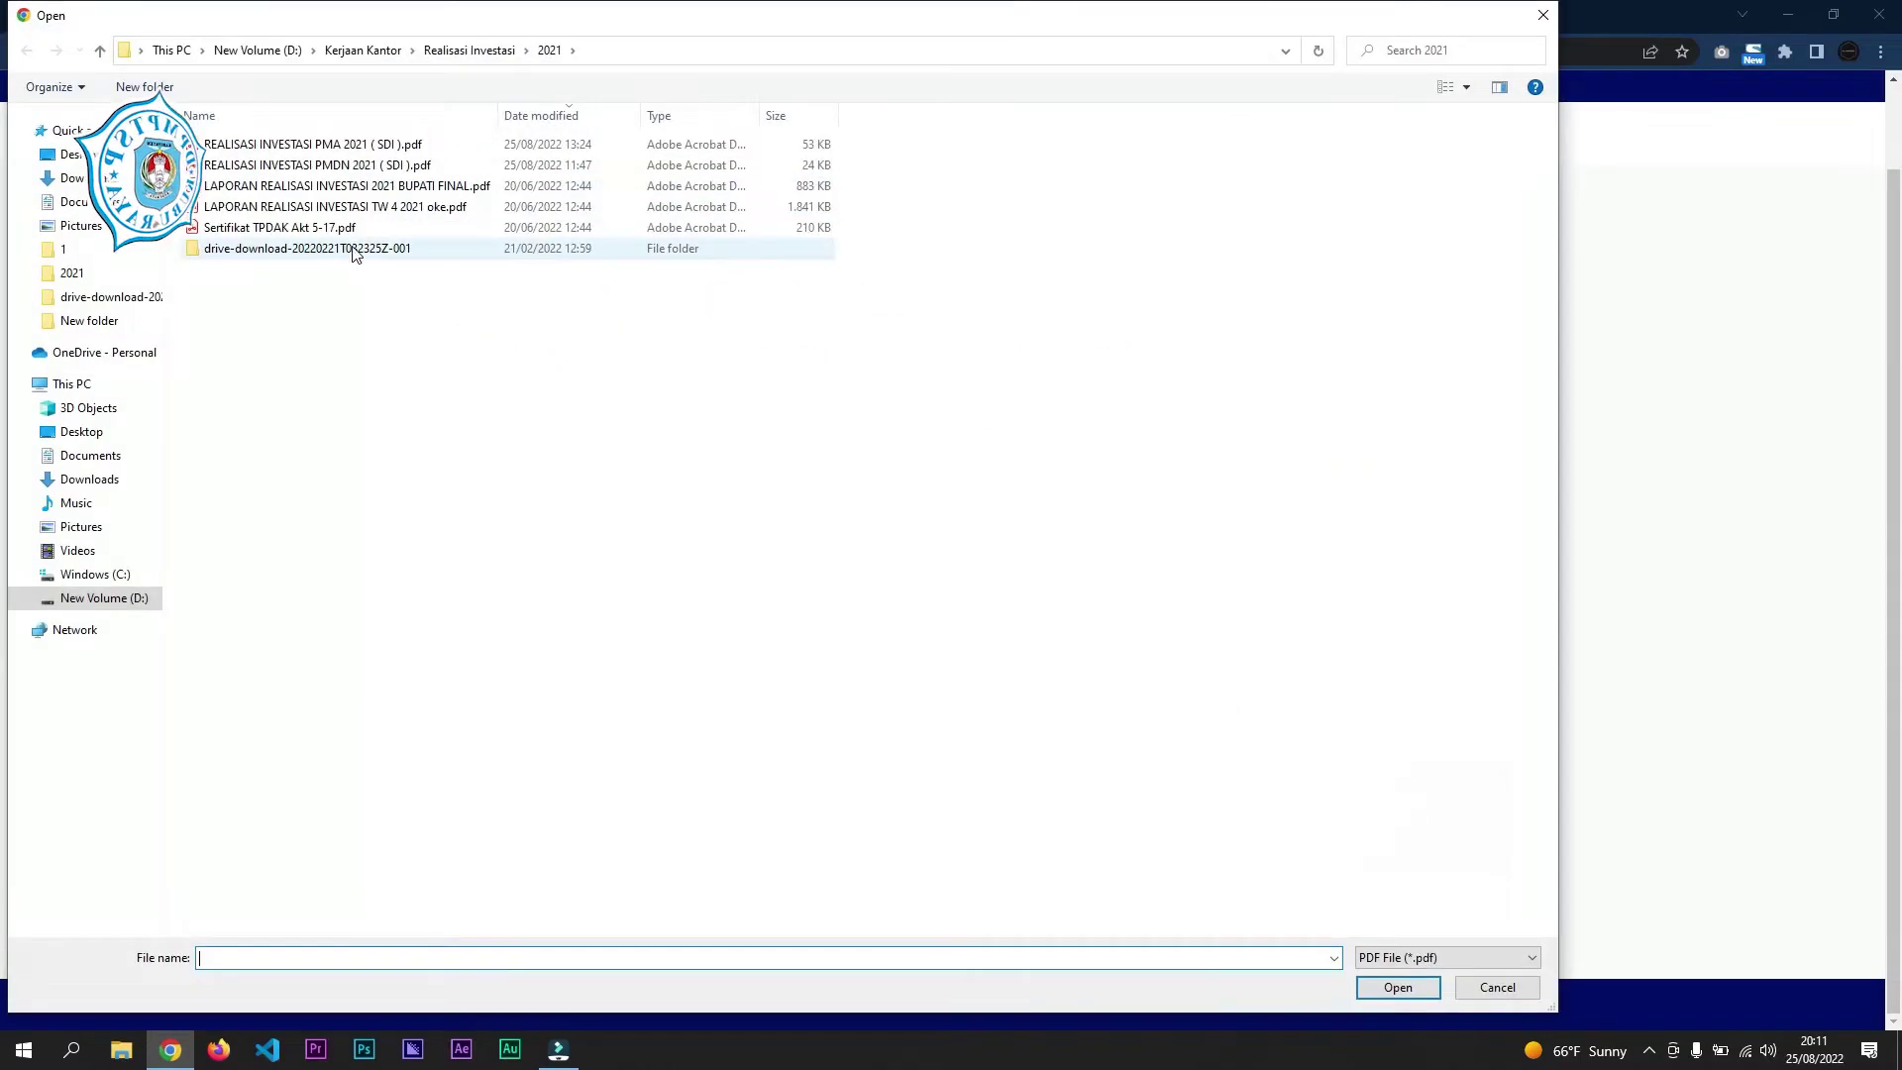
left_click(356, 232)
left_click(357, 242)
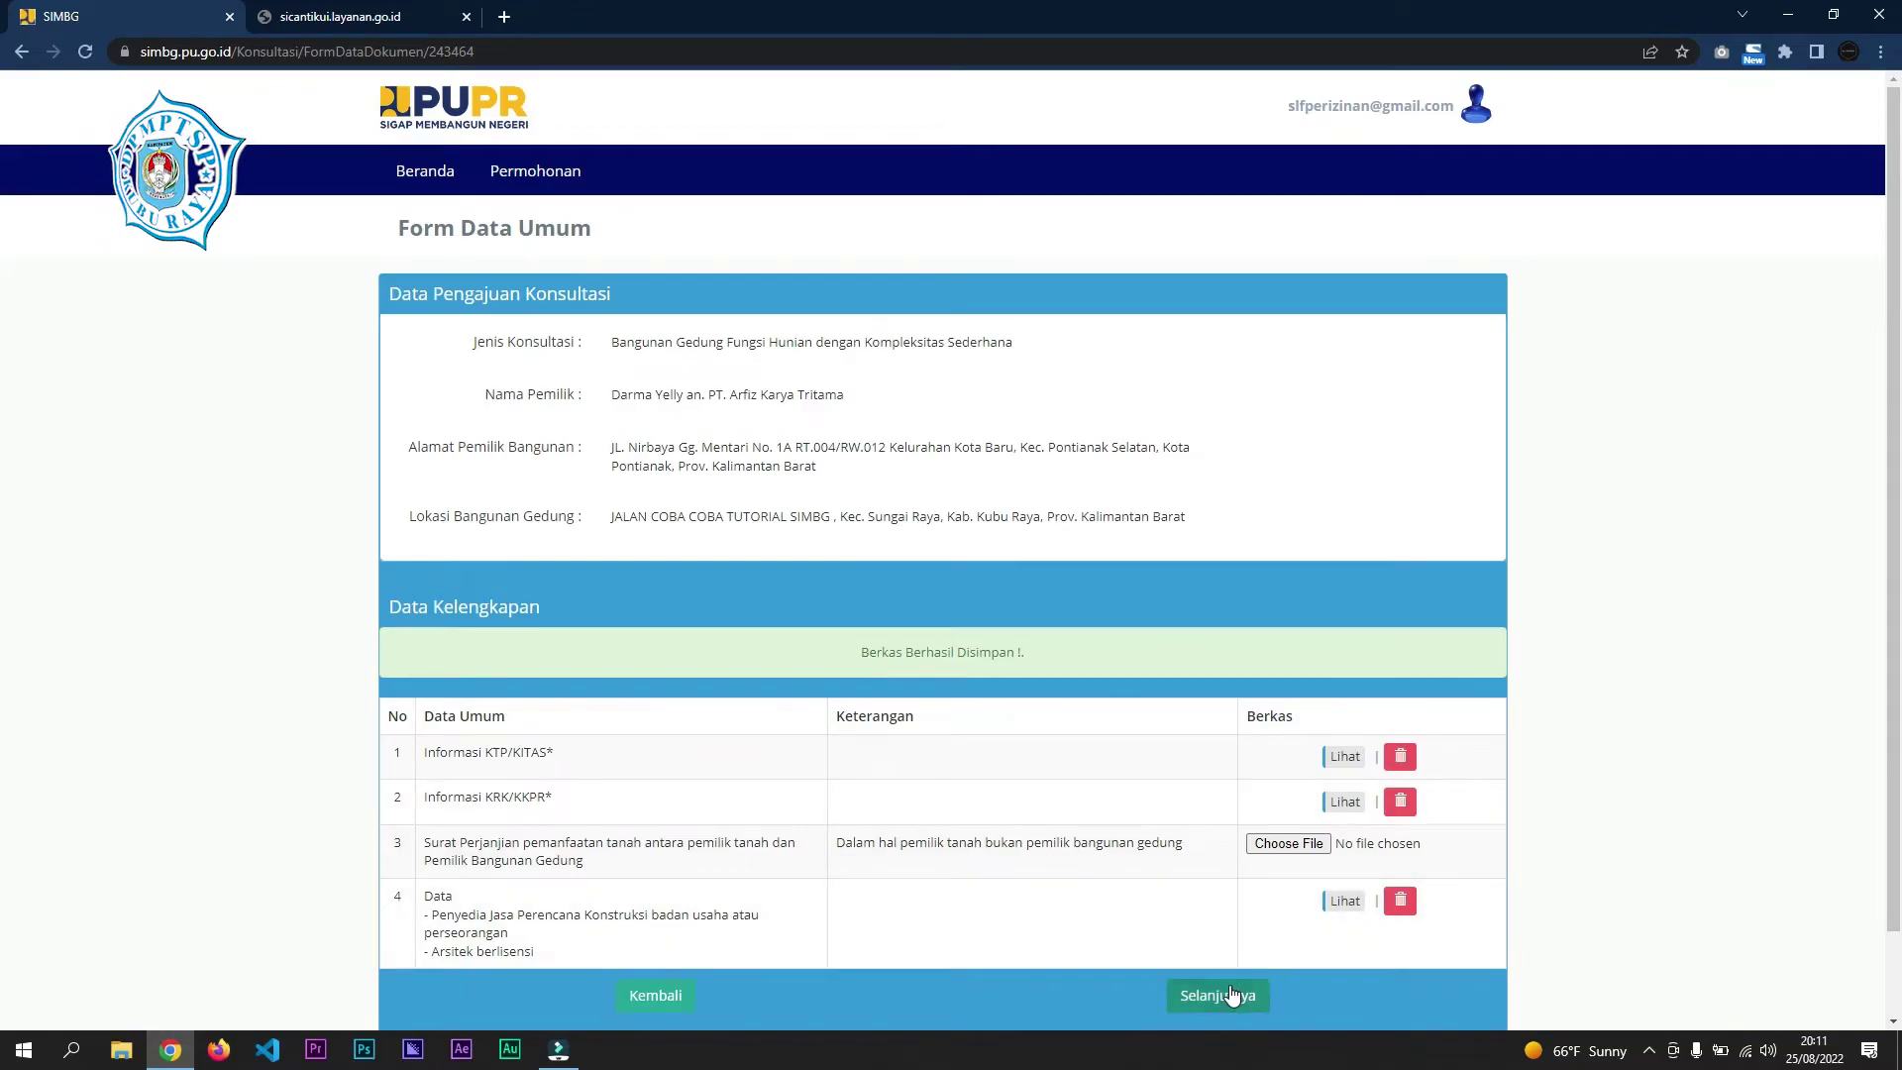
- Continue to the technical data form and highlight Gambar Detail Struktur and the Data Teknis Struktur heading
left_click(1229, 991)
scroll(730, 639, "down", 1)
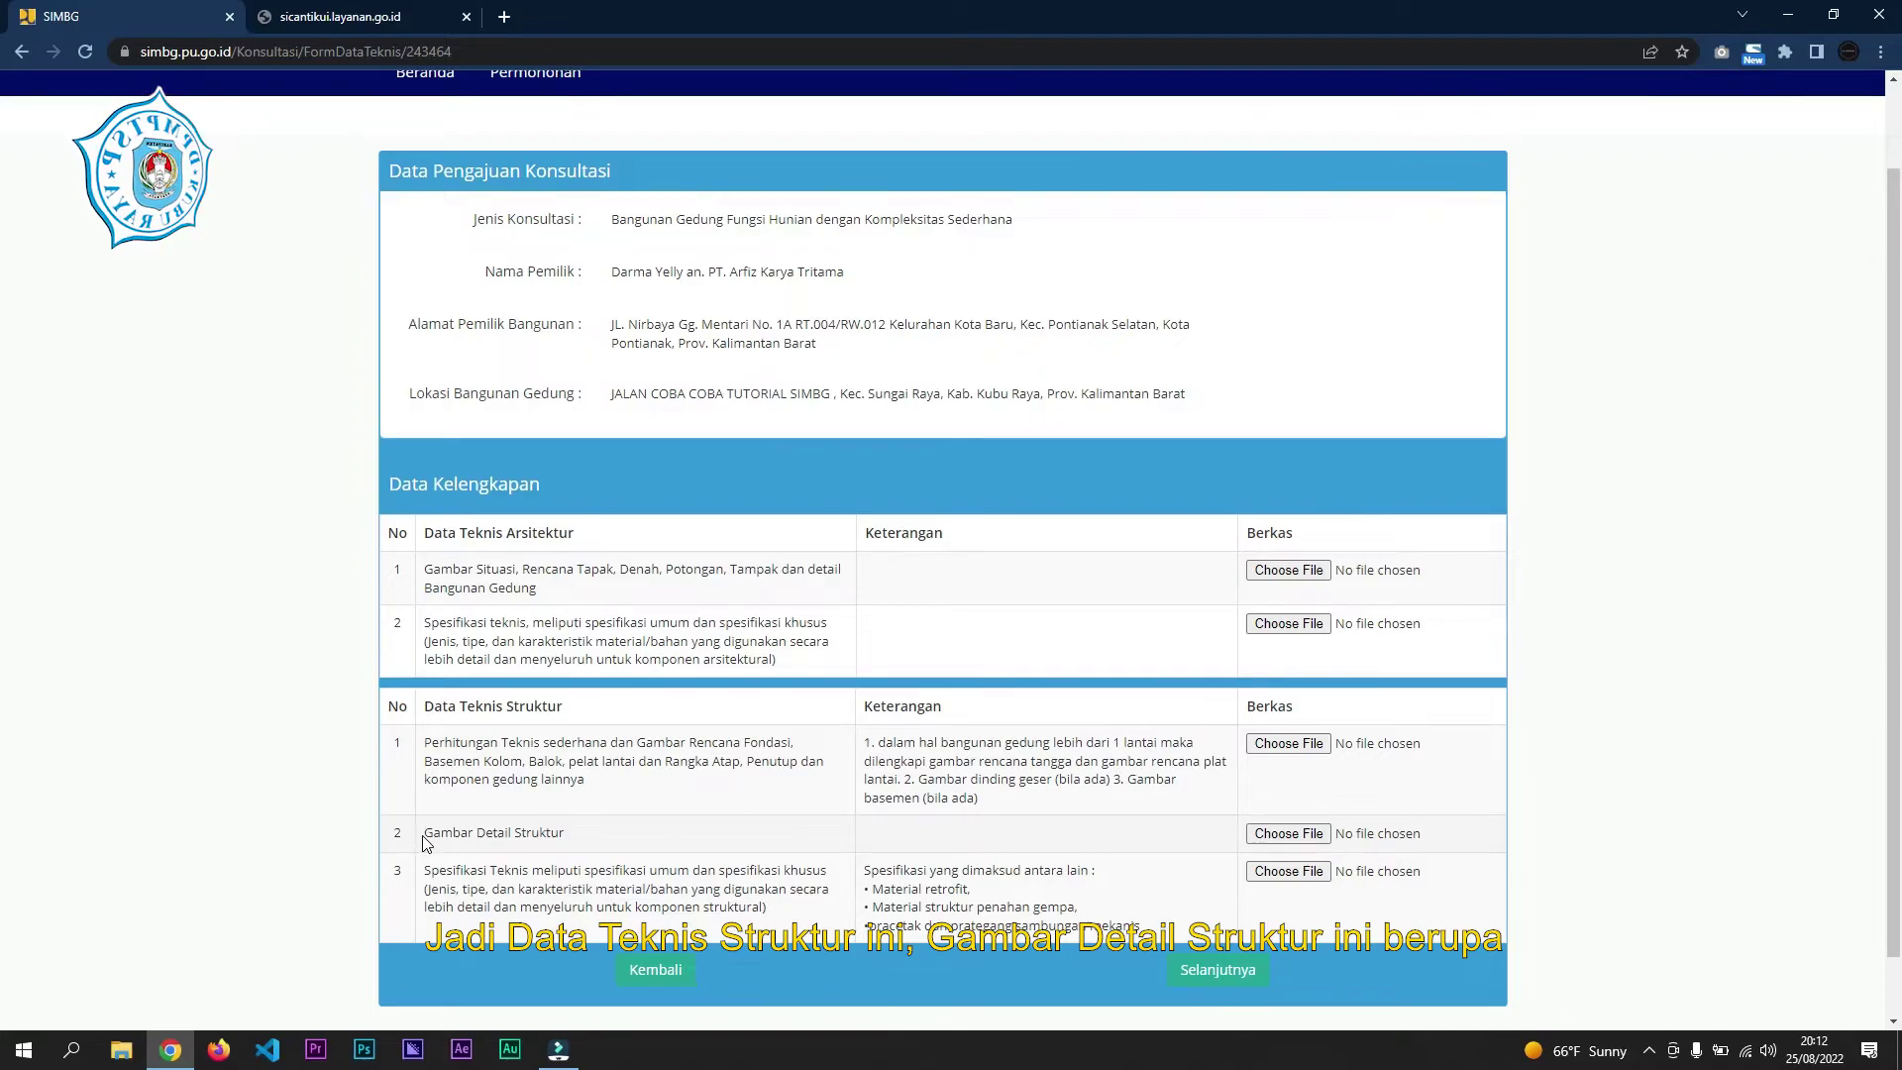
left_click_drag(426, 842, 566, 840)
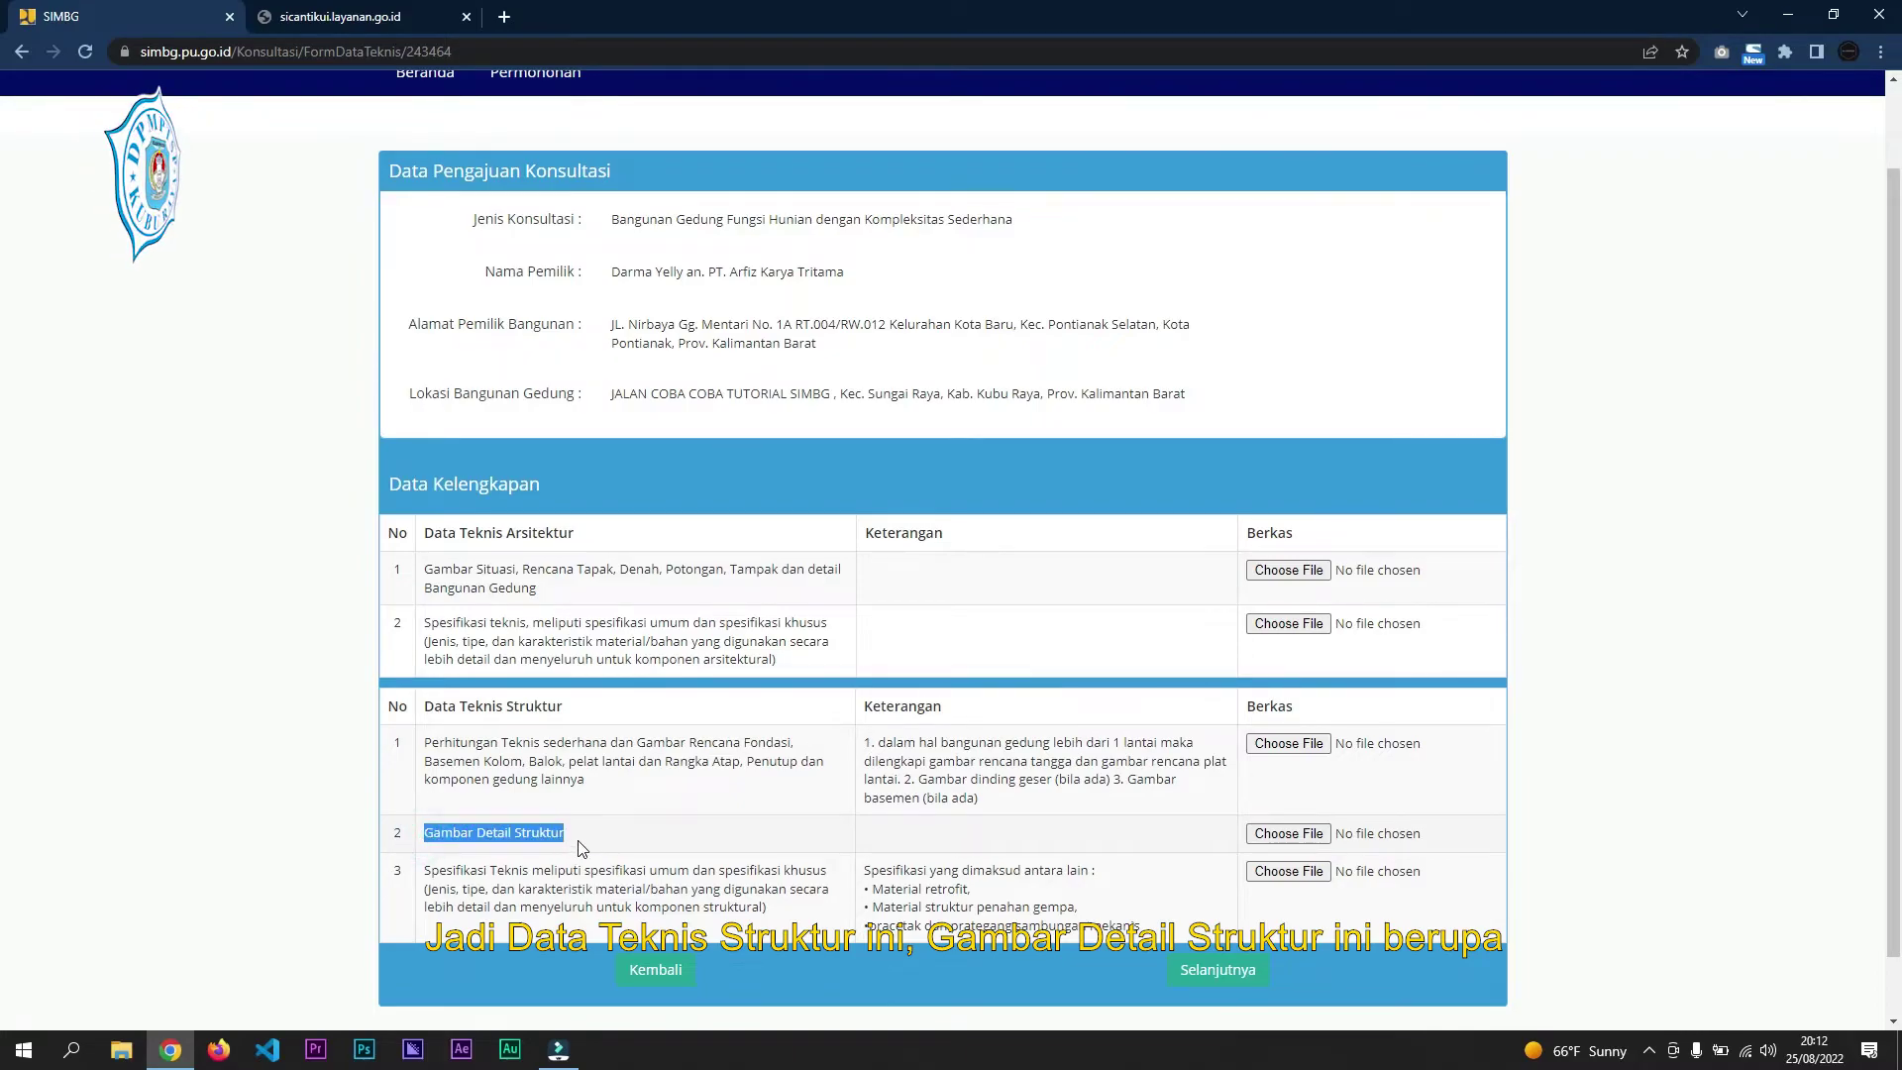
left_click(573, 844)
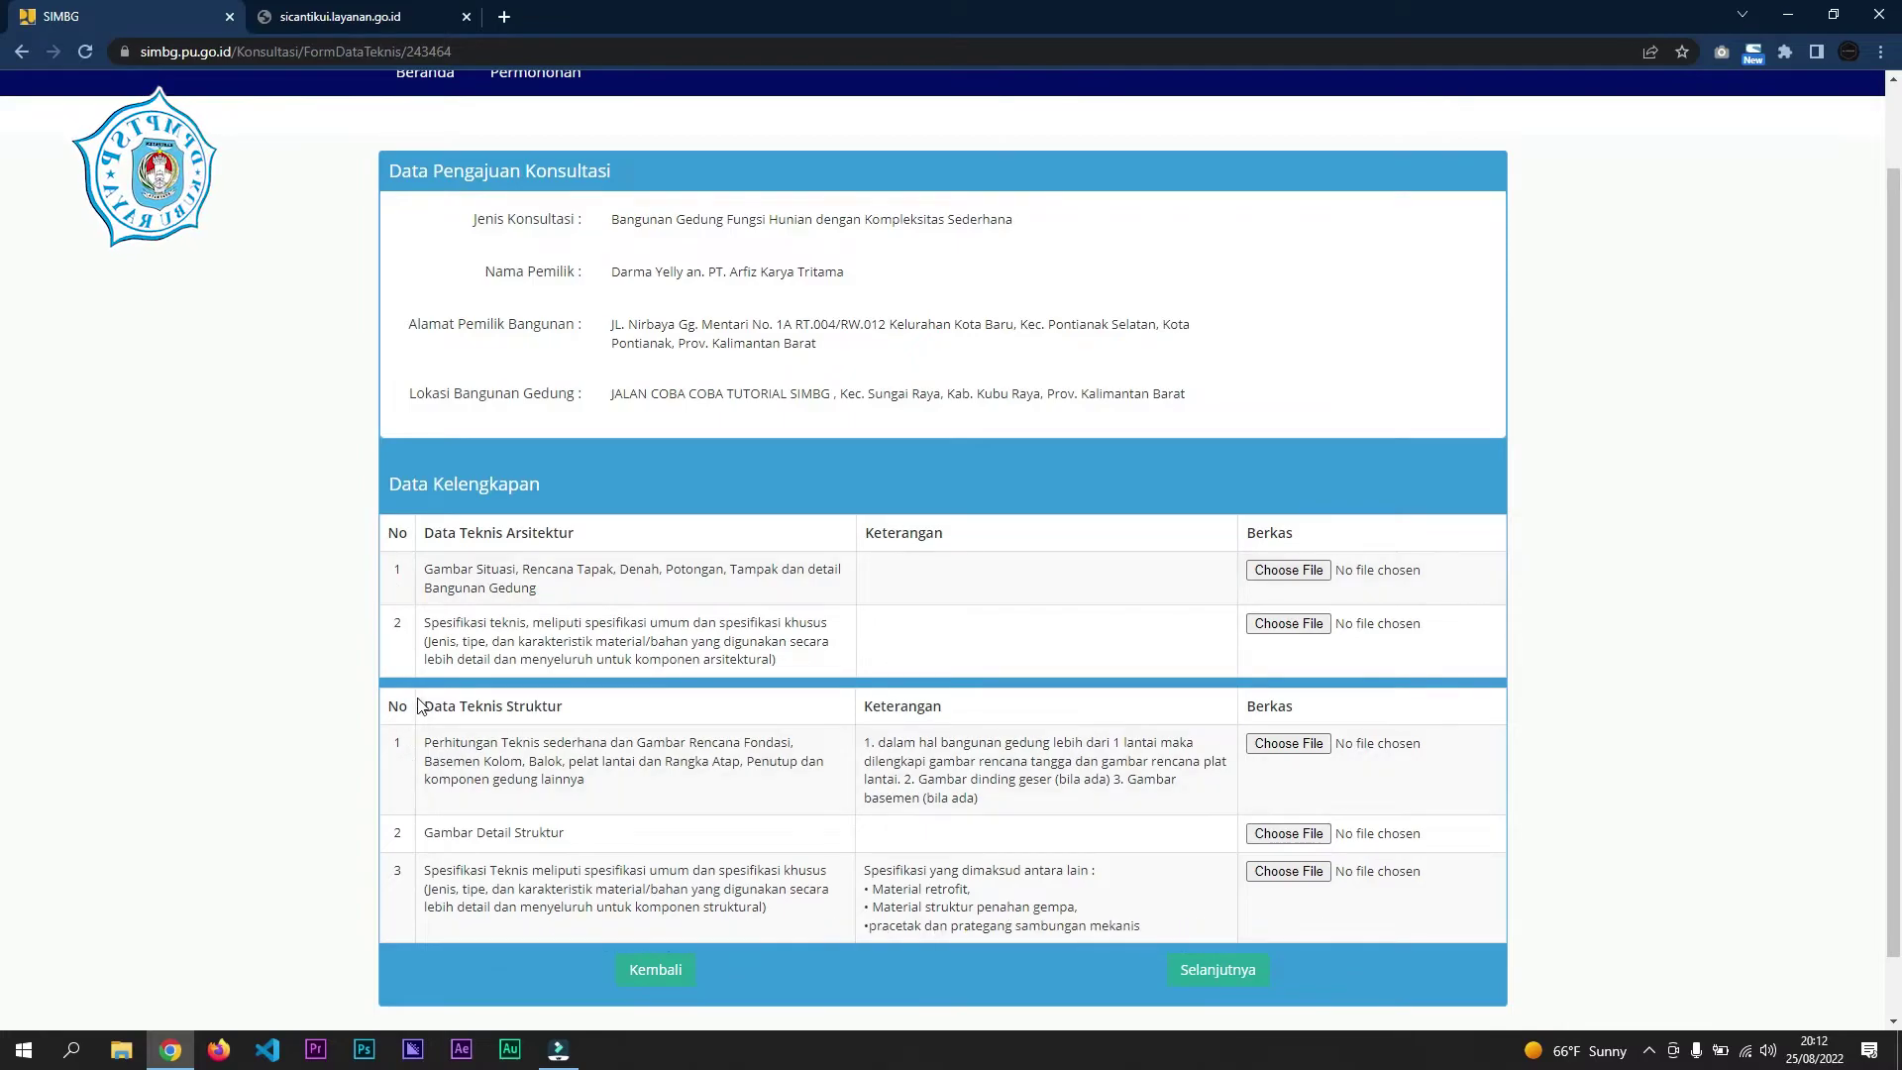
left_click_drag(583, 710, 420, 705)
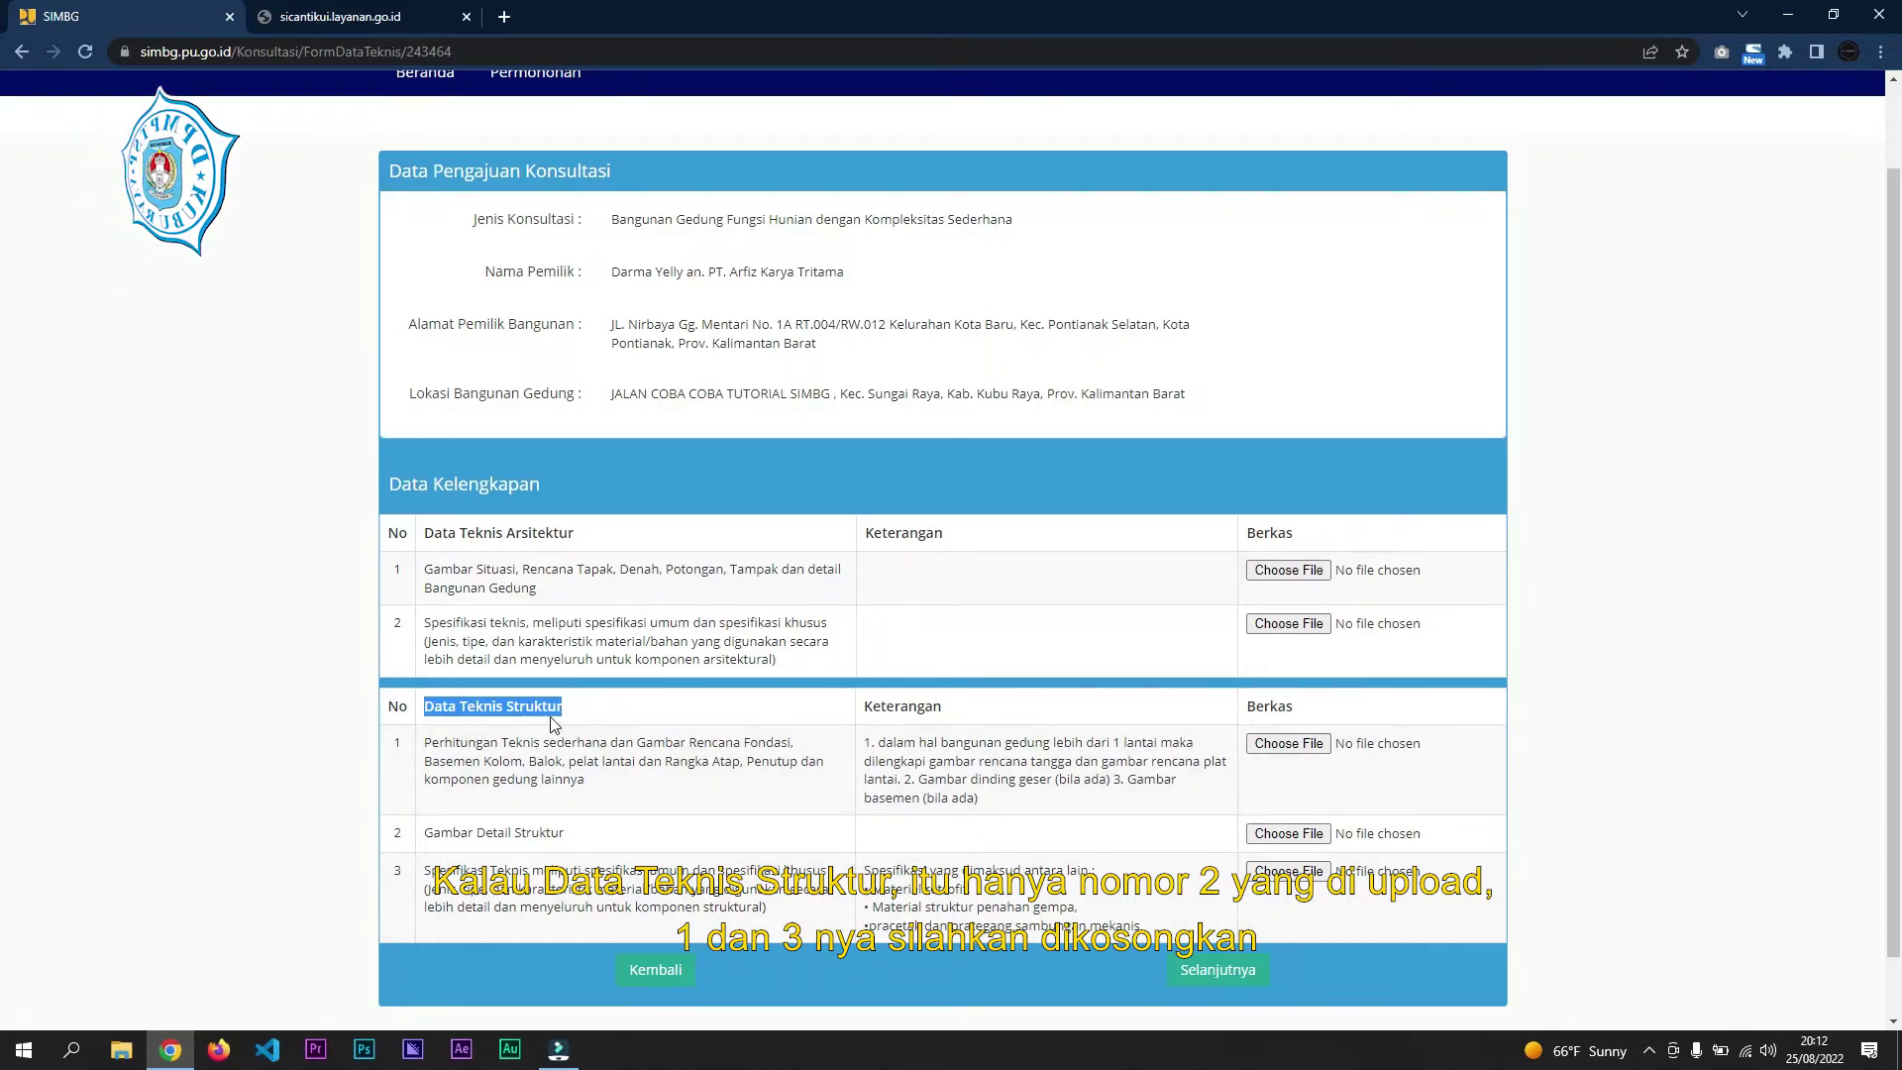
left_click(585, 719)
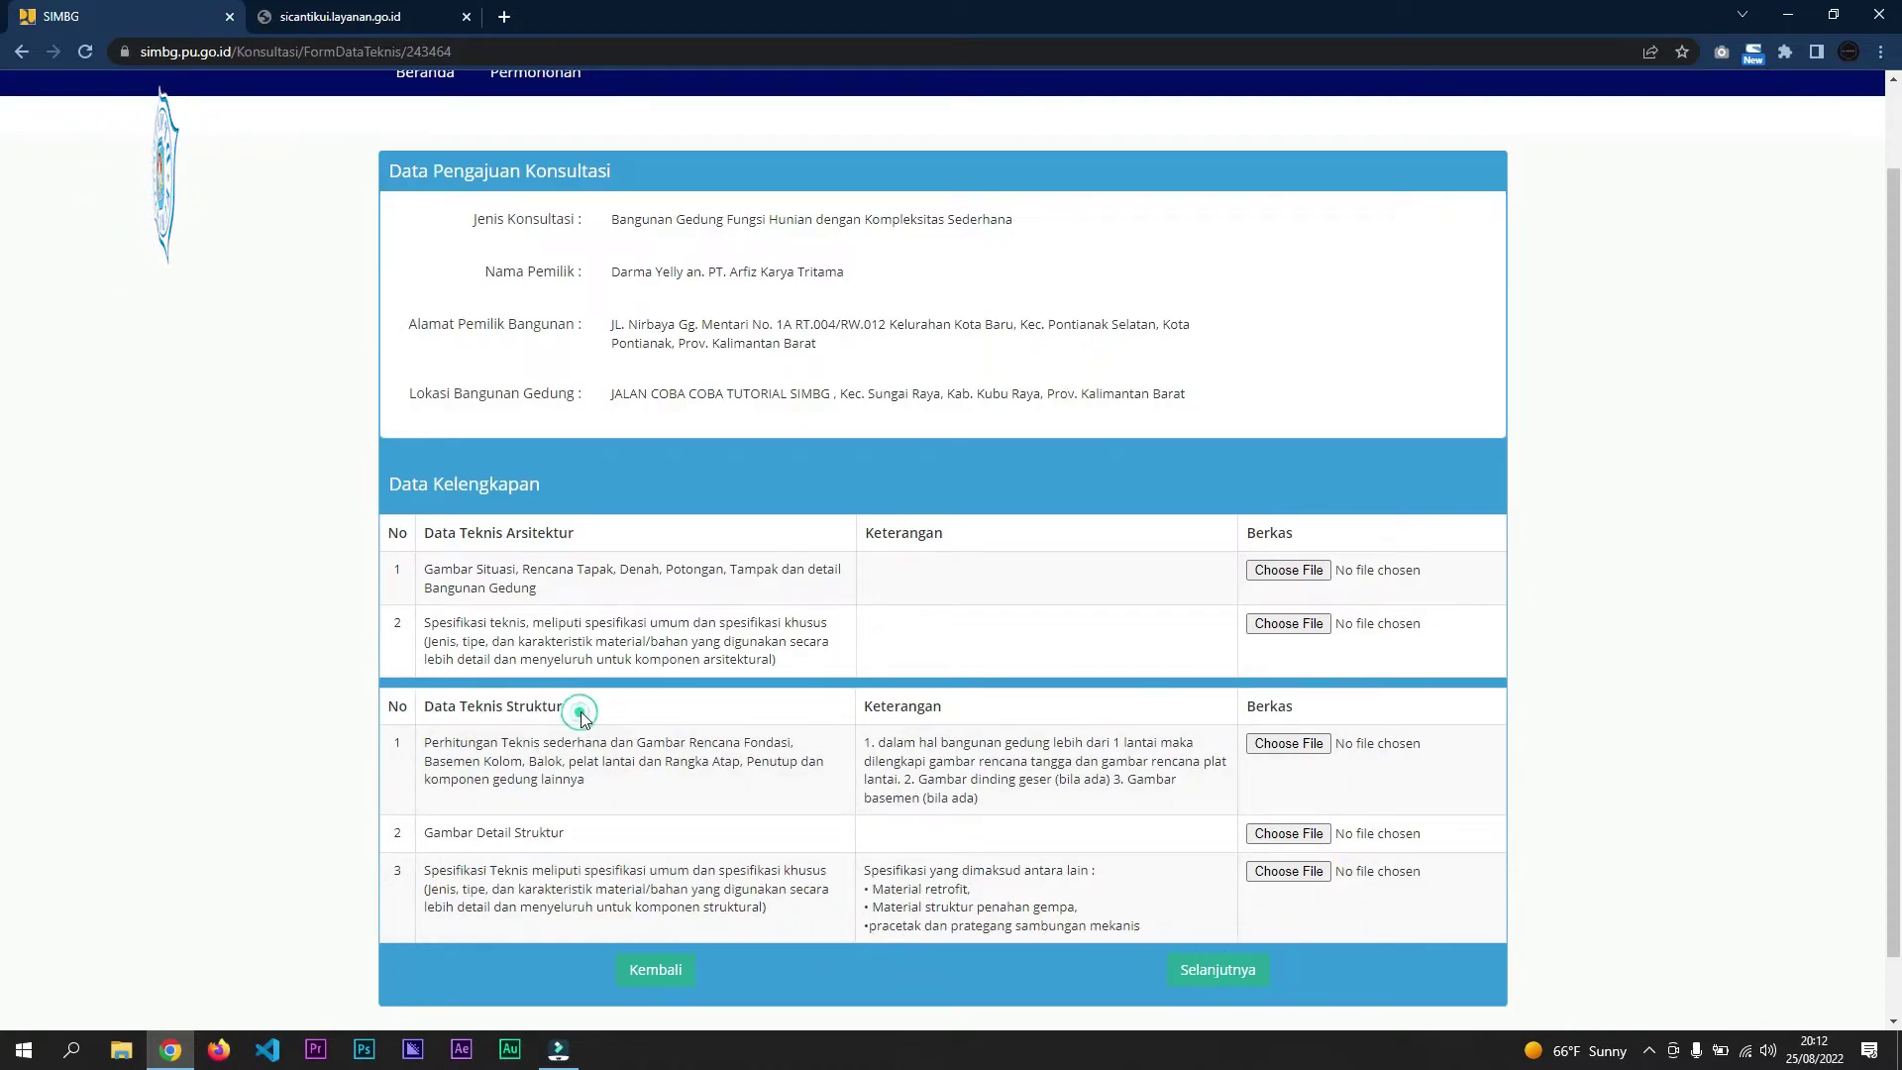
- Continue to the mechanical, electrical and plumbing data form and highlight its heading and the electrical source, network and lighting drawing requirement
left_click(1205, 974)
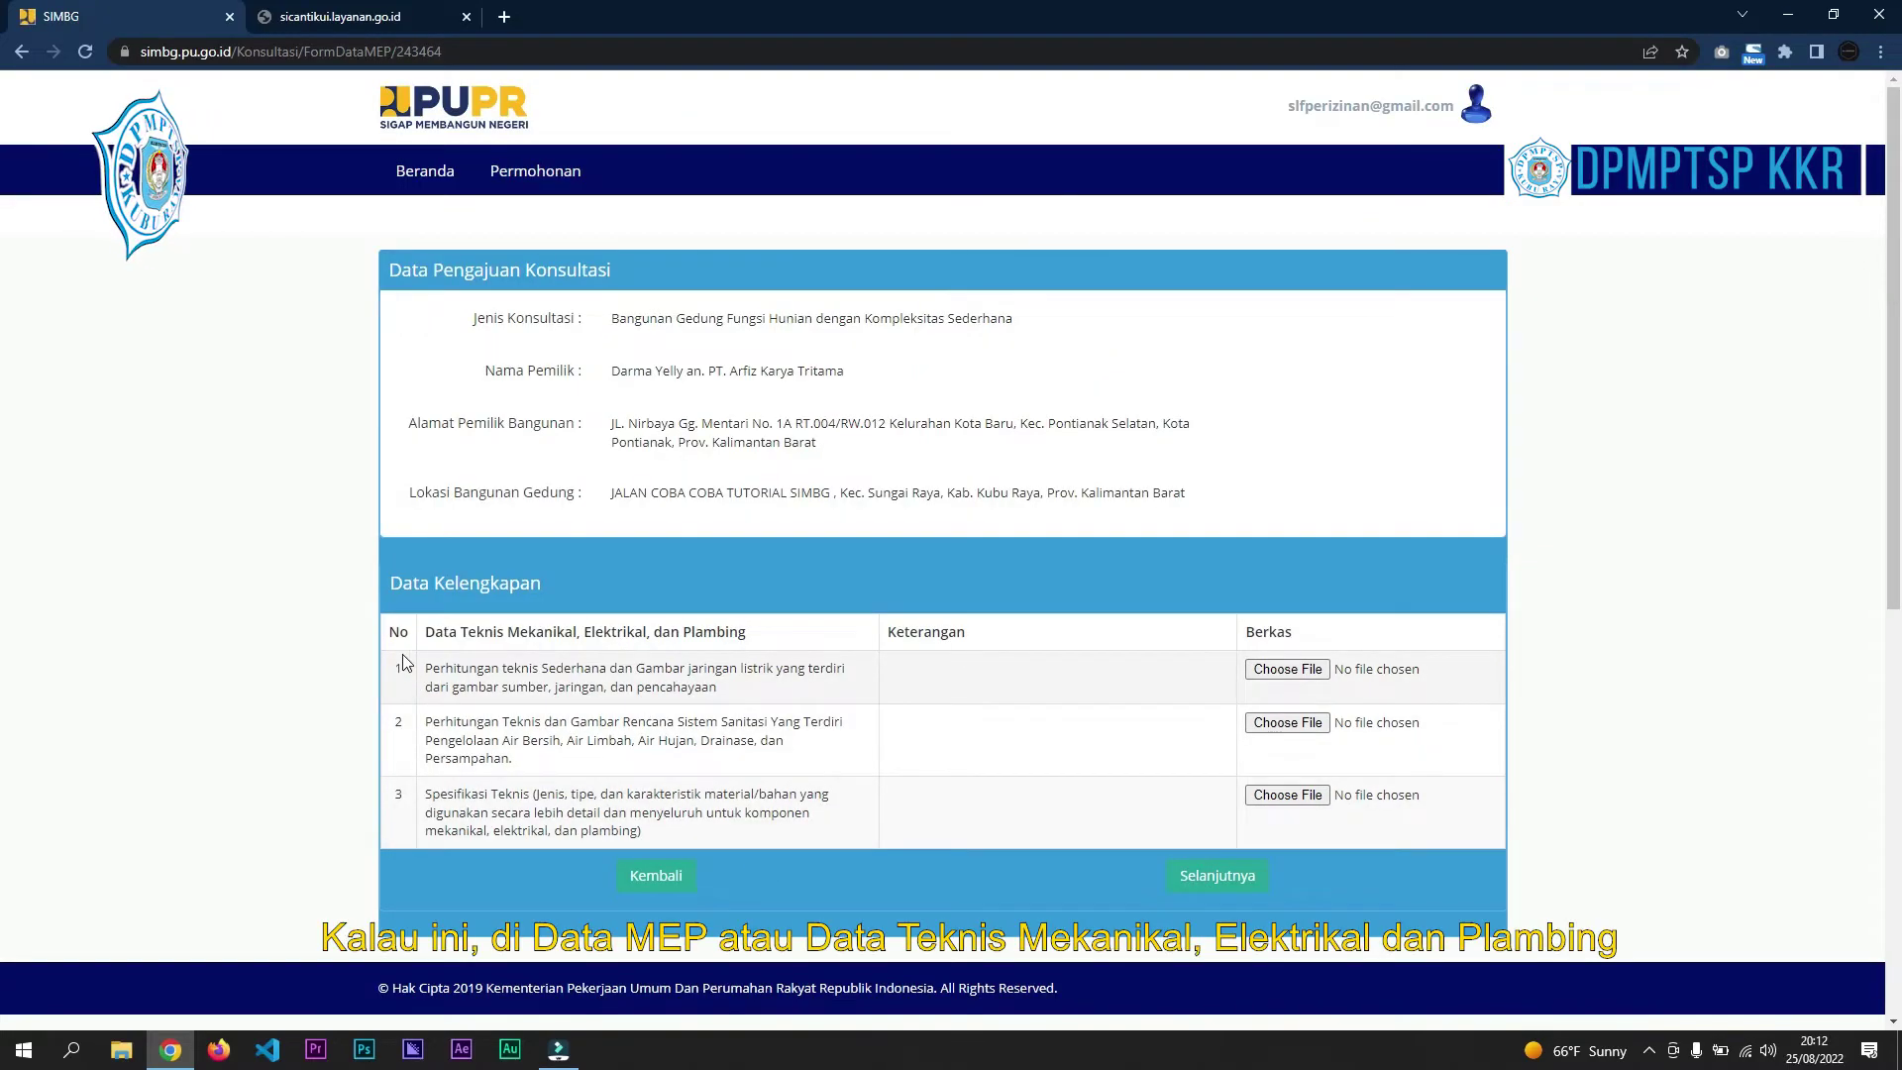
left_click_drag(426, 630, 757, 655)
left_click(583, 687)
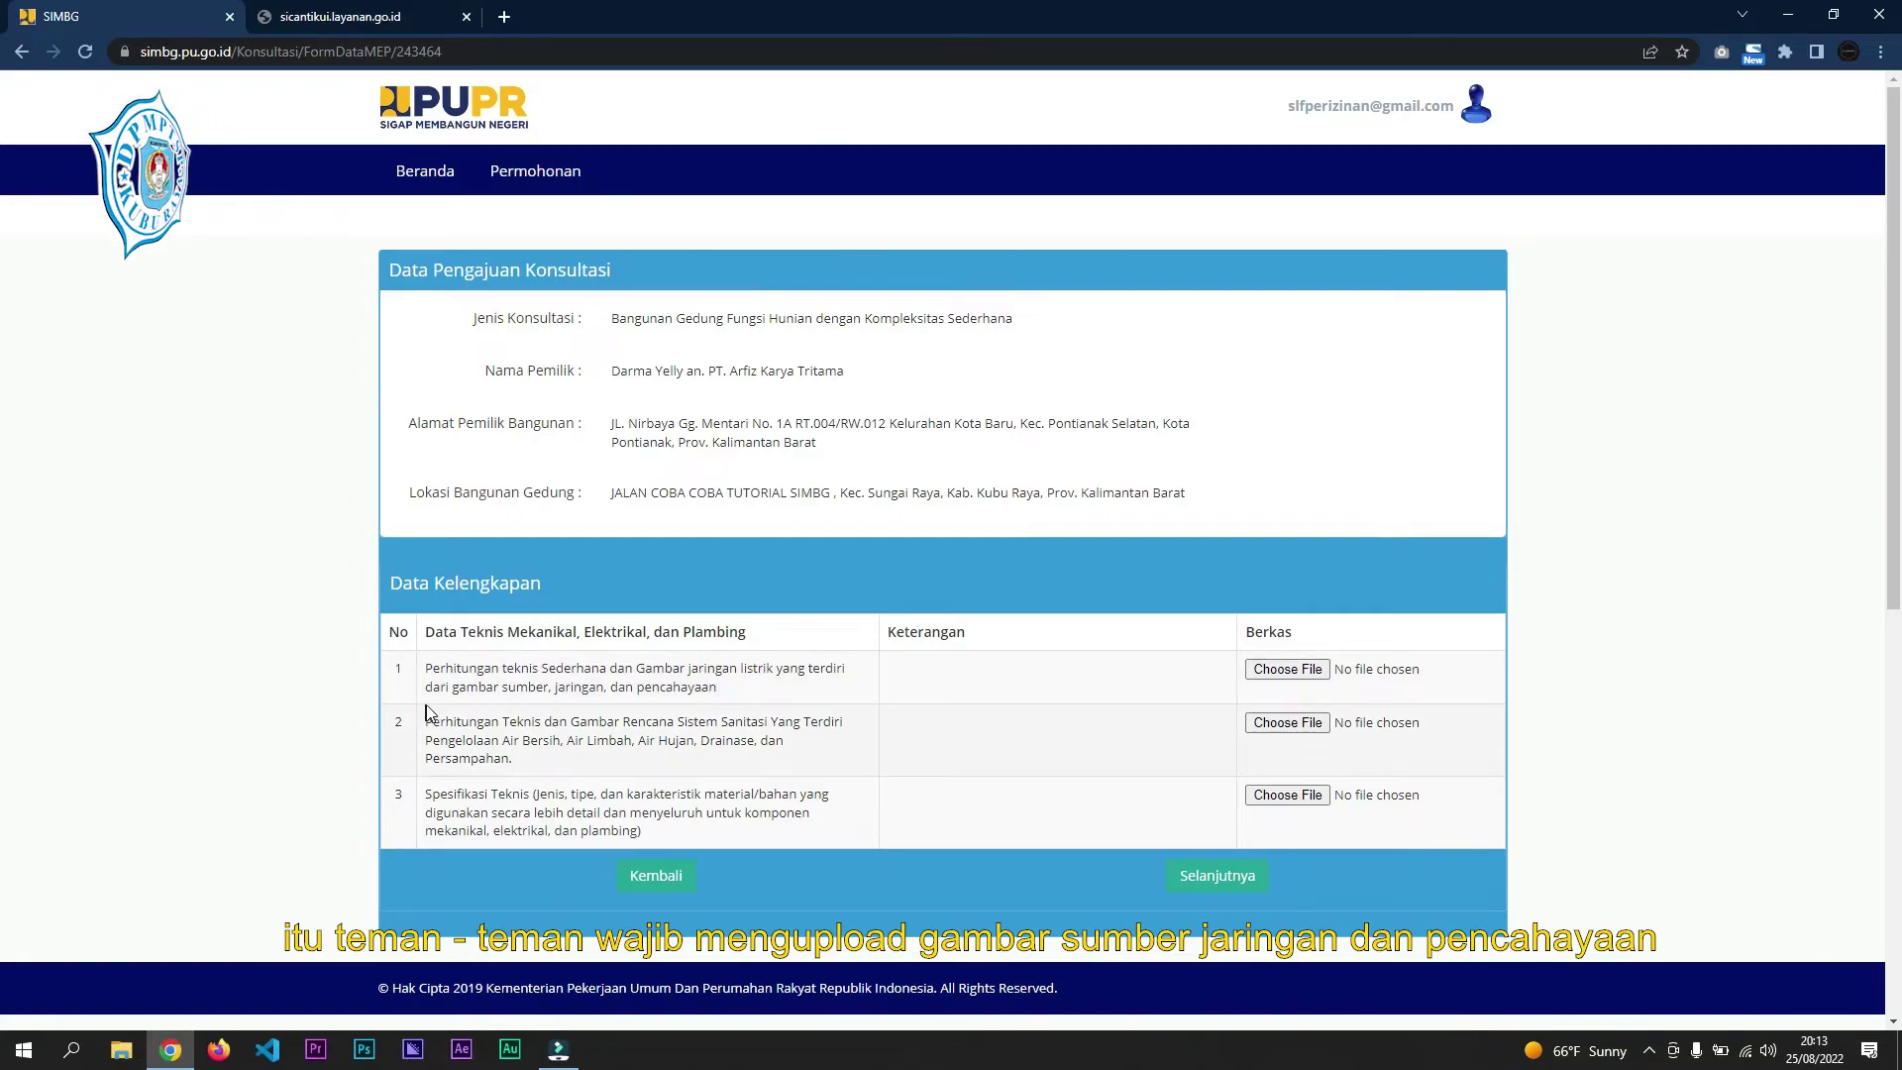
left_click_drag(458, 686, 835, 683)
left_click(738, 691)
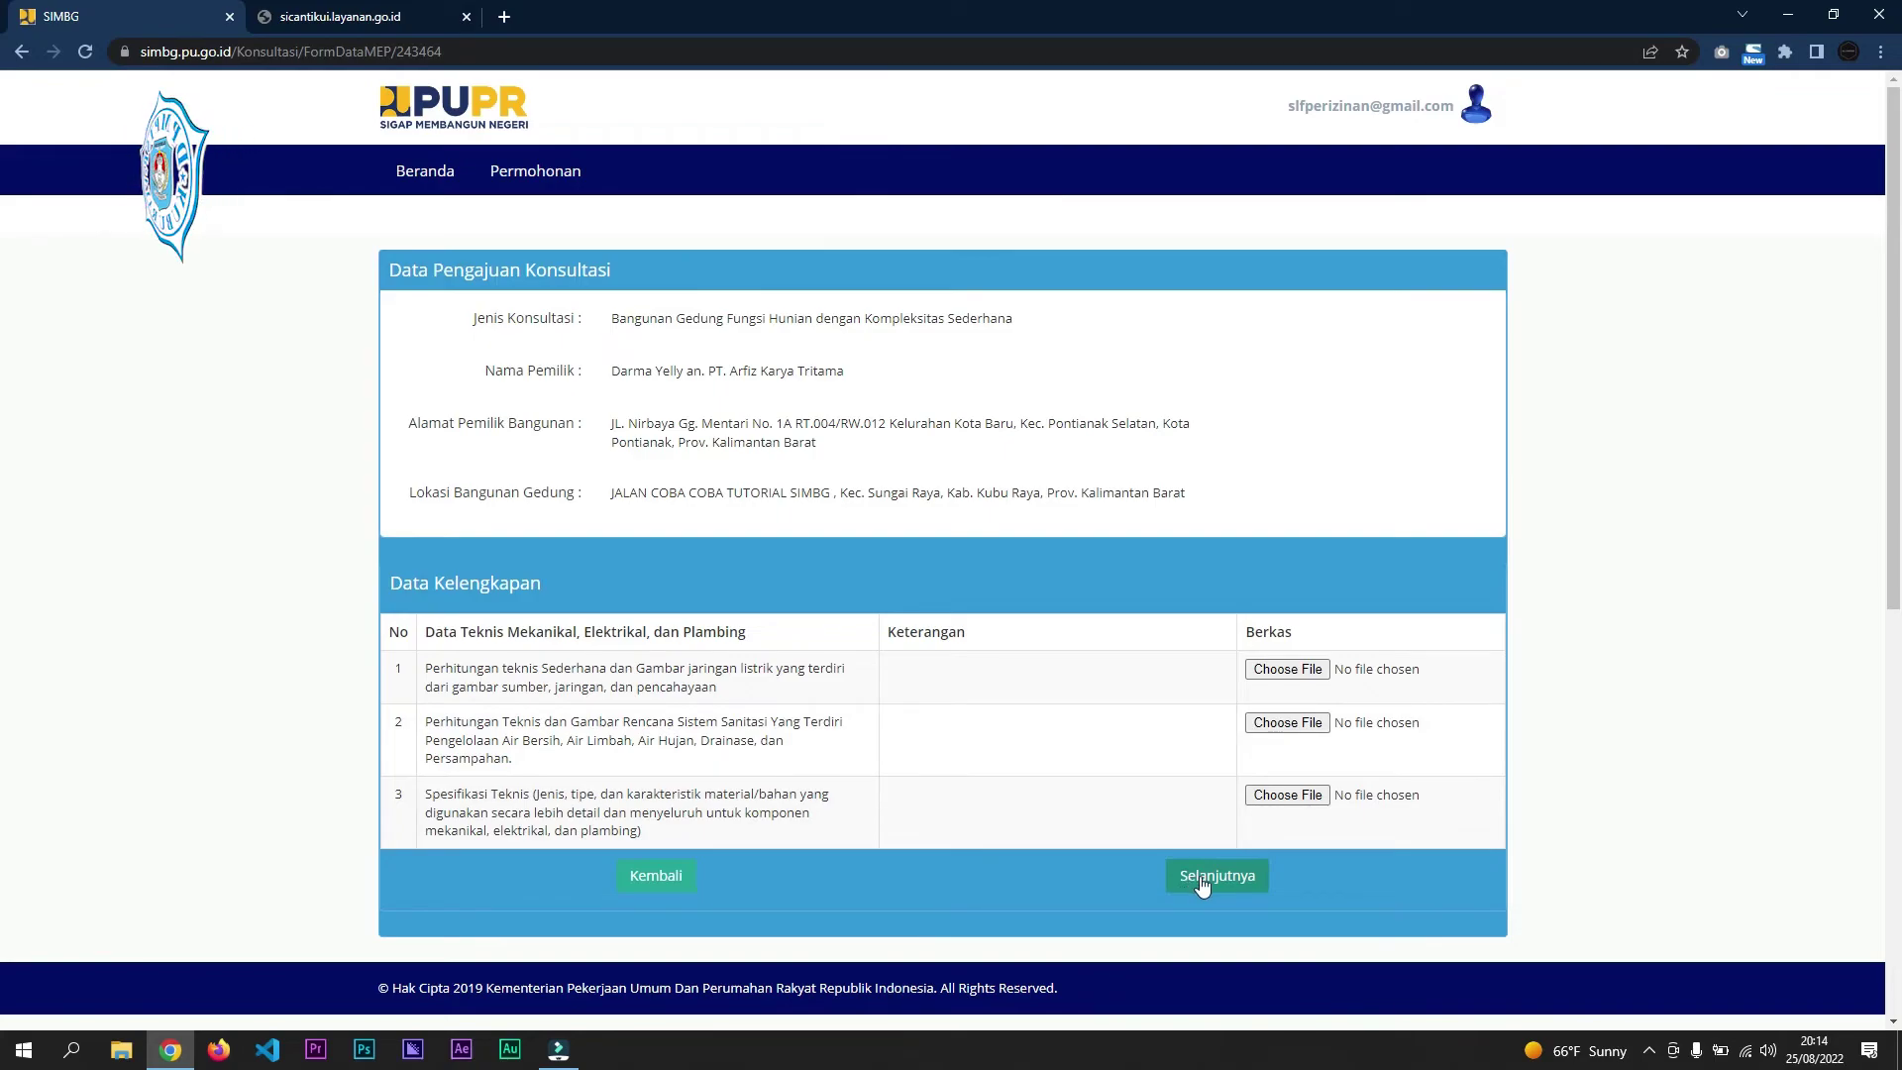
- Tick all five statements and Ceklis Jika Setuju on the declaration form, and go back to the mechanical, electrical and plumbing form without saving
left_click(1203, 882)
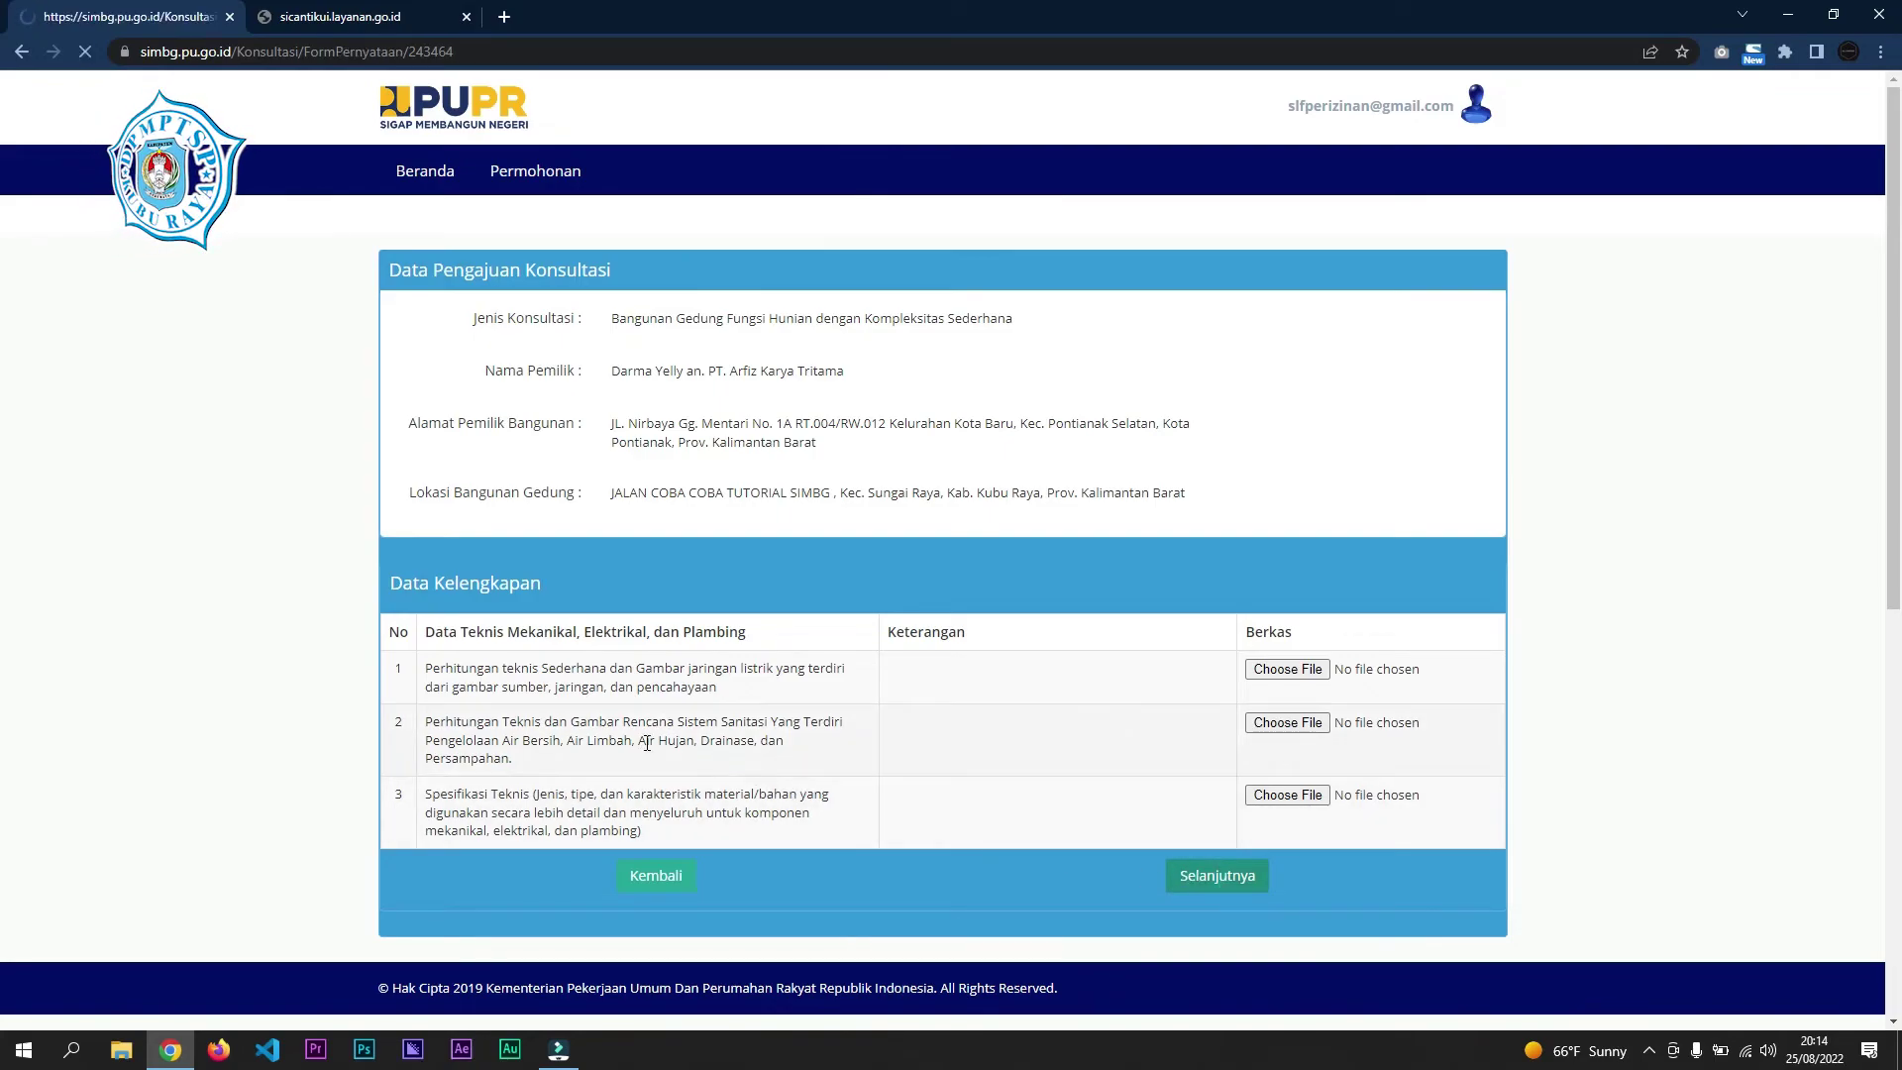
scroll(432, 624, "down", 2)
left_click(414, 585)
left_click(414, 614)
left_click(414, 642)
left_click(415, 672)
left_click(414, 700)
left_click(863, 778)
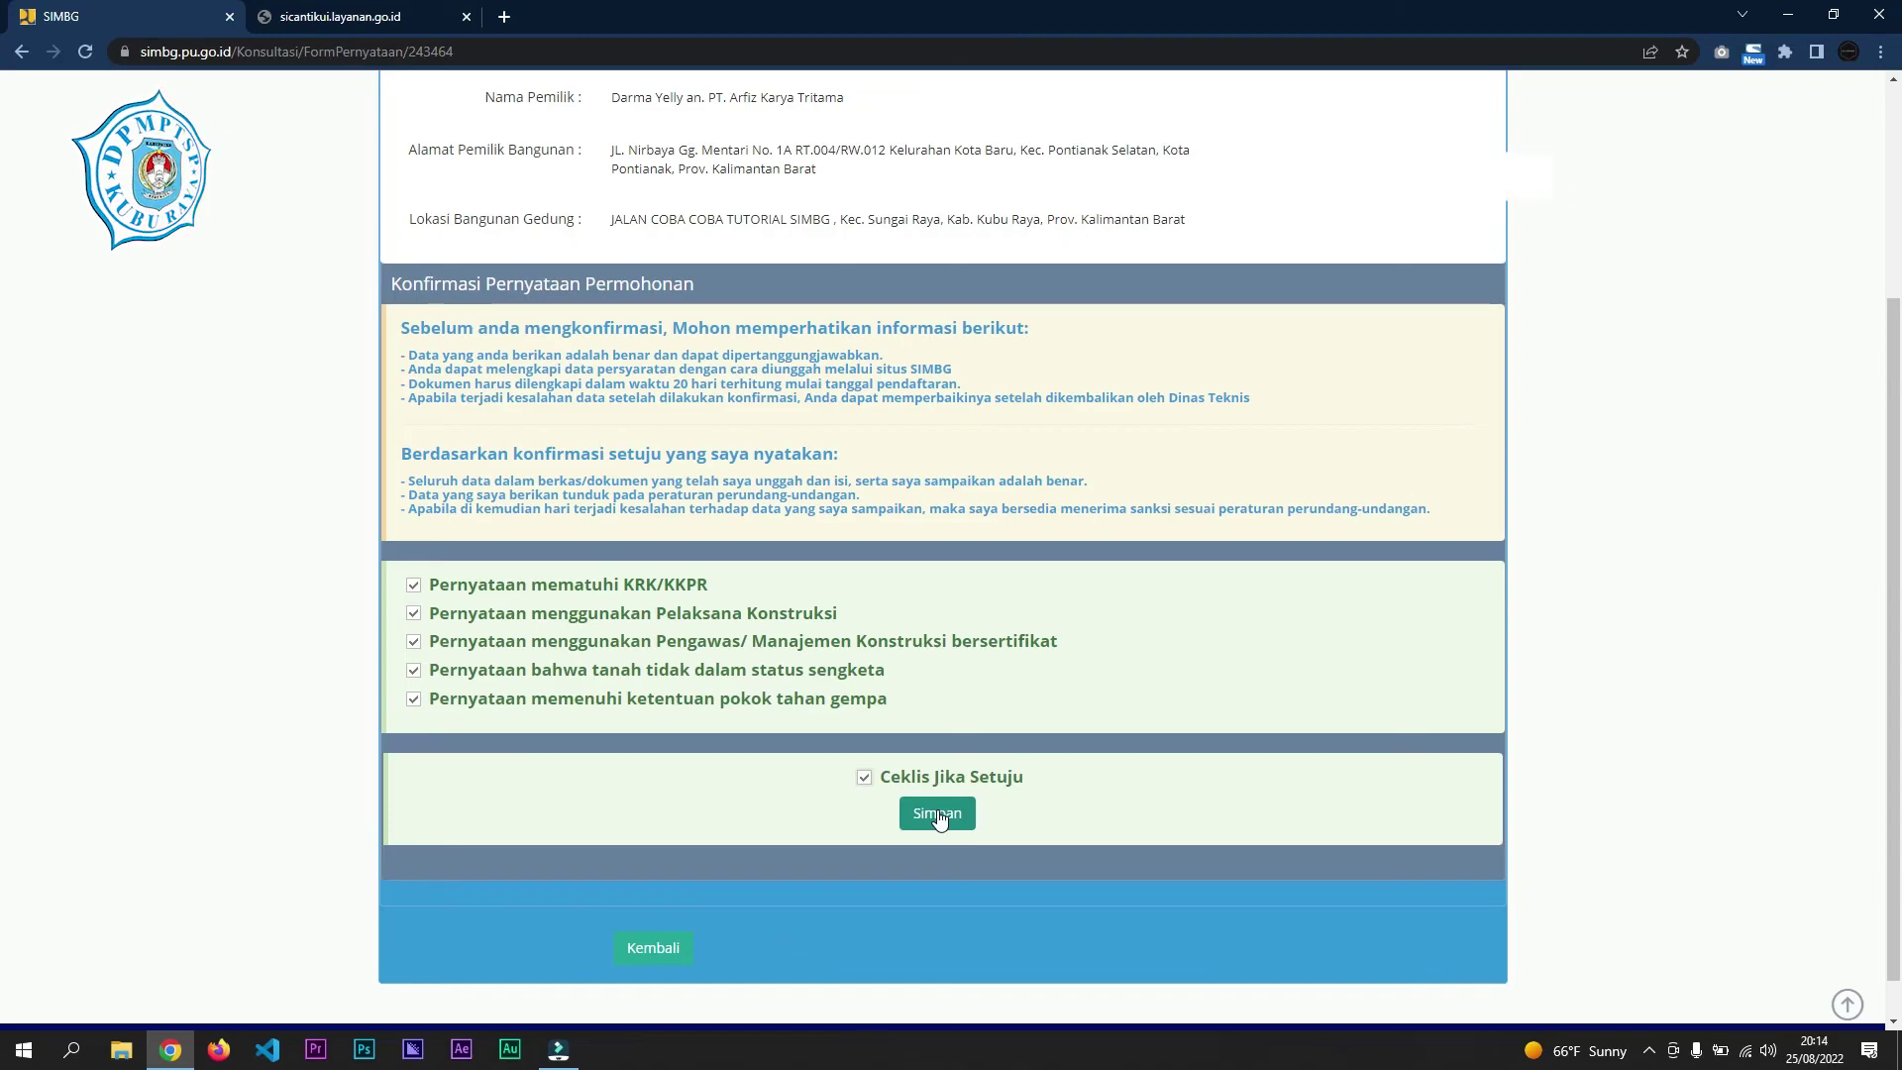
left_click(649, 955)
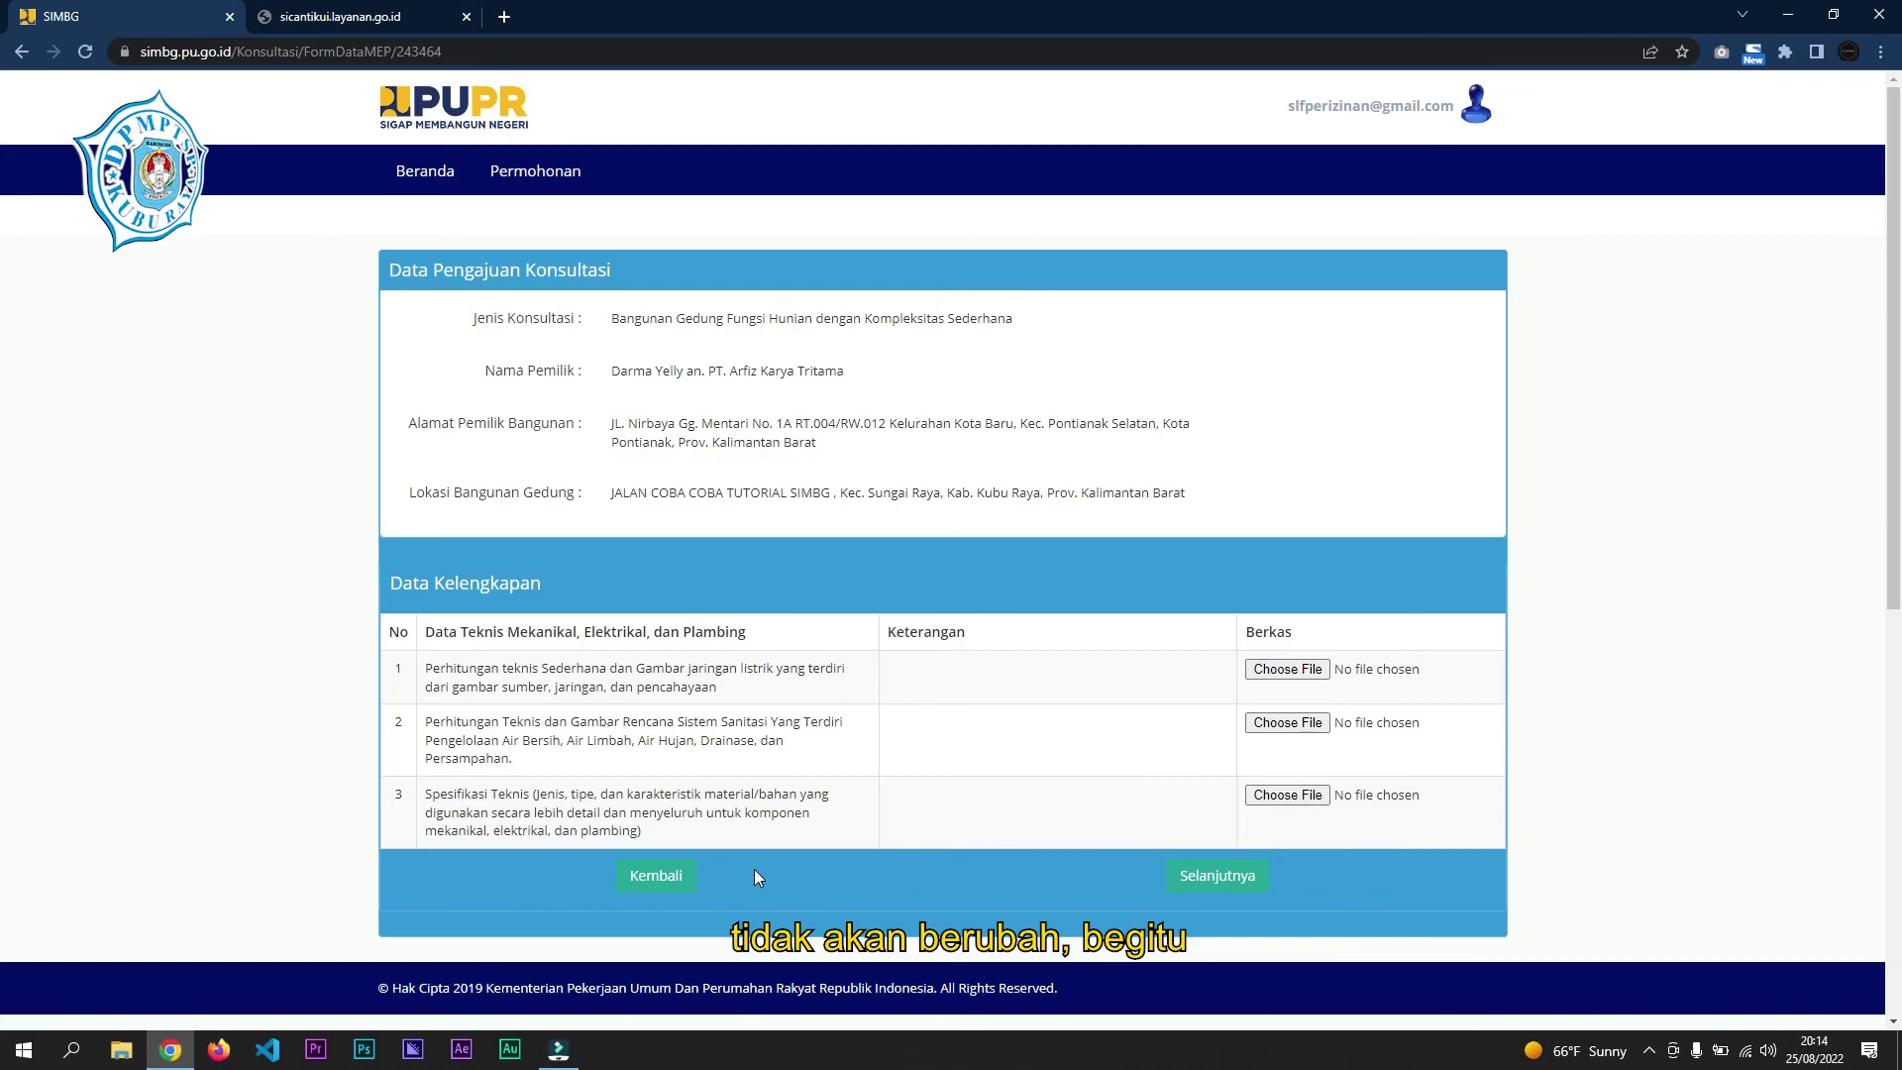
- Continue to the declaration form and bring up its statement checkboxes
left_click(1216, 876)
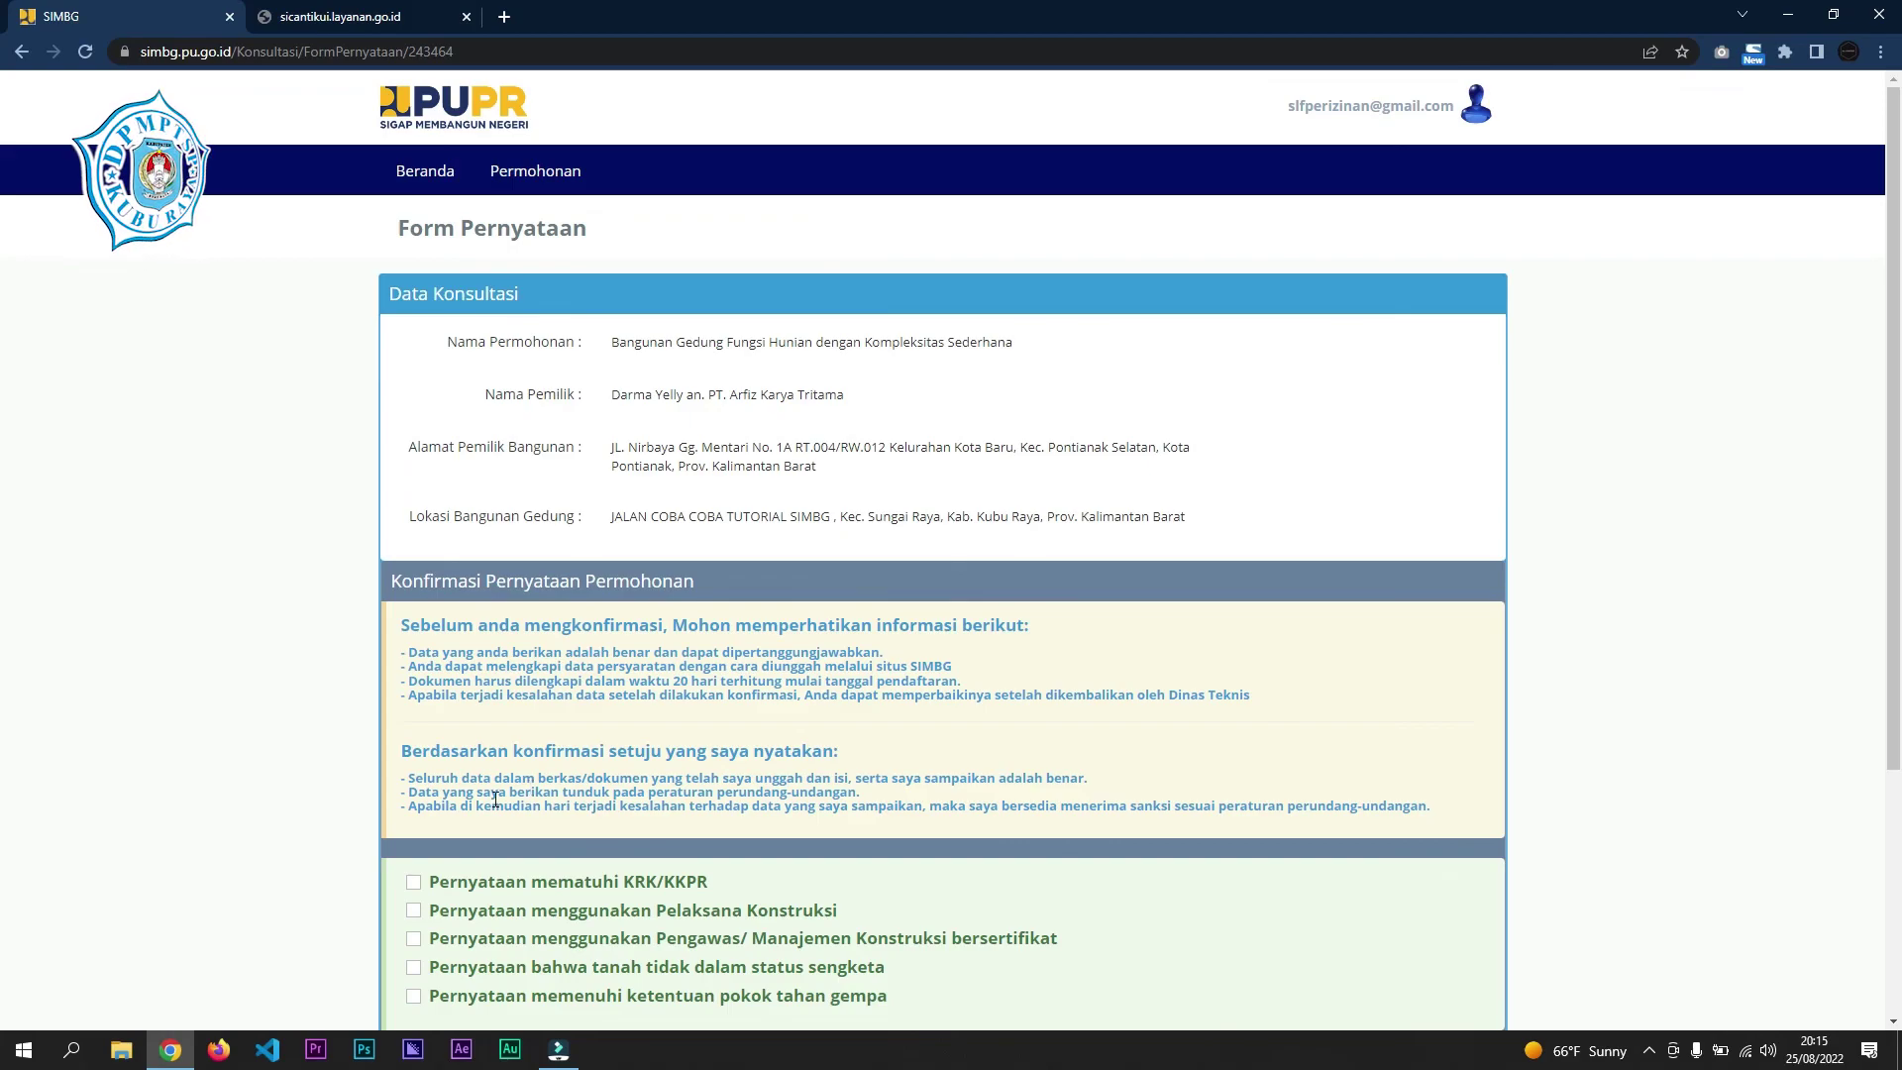
scroll(366, 704, "down", 2)
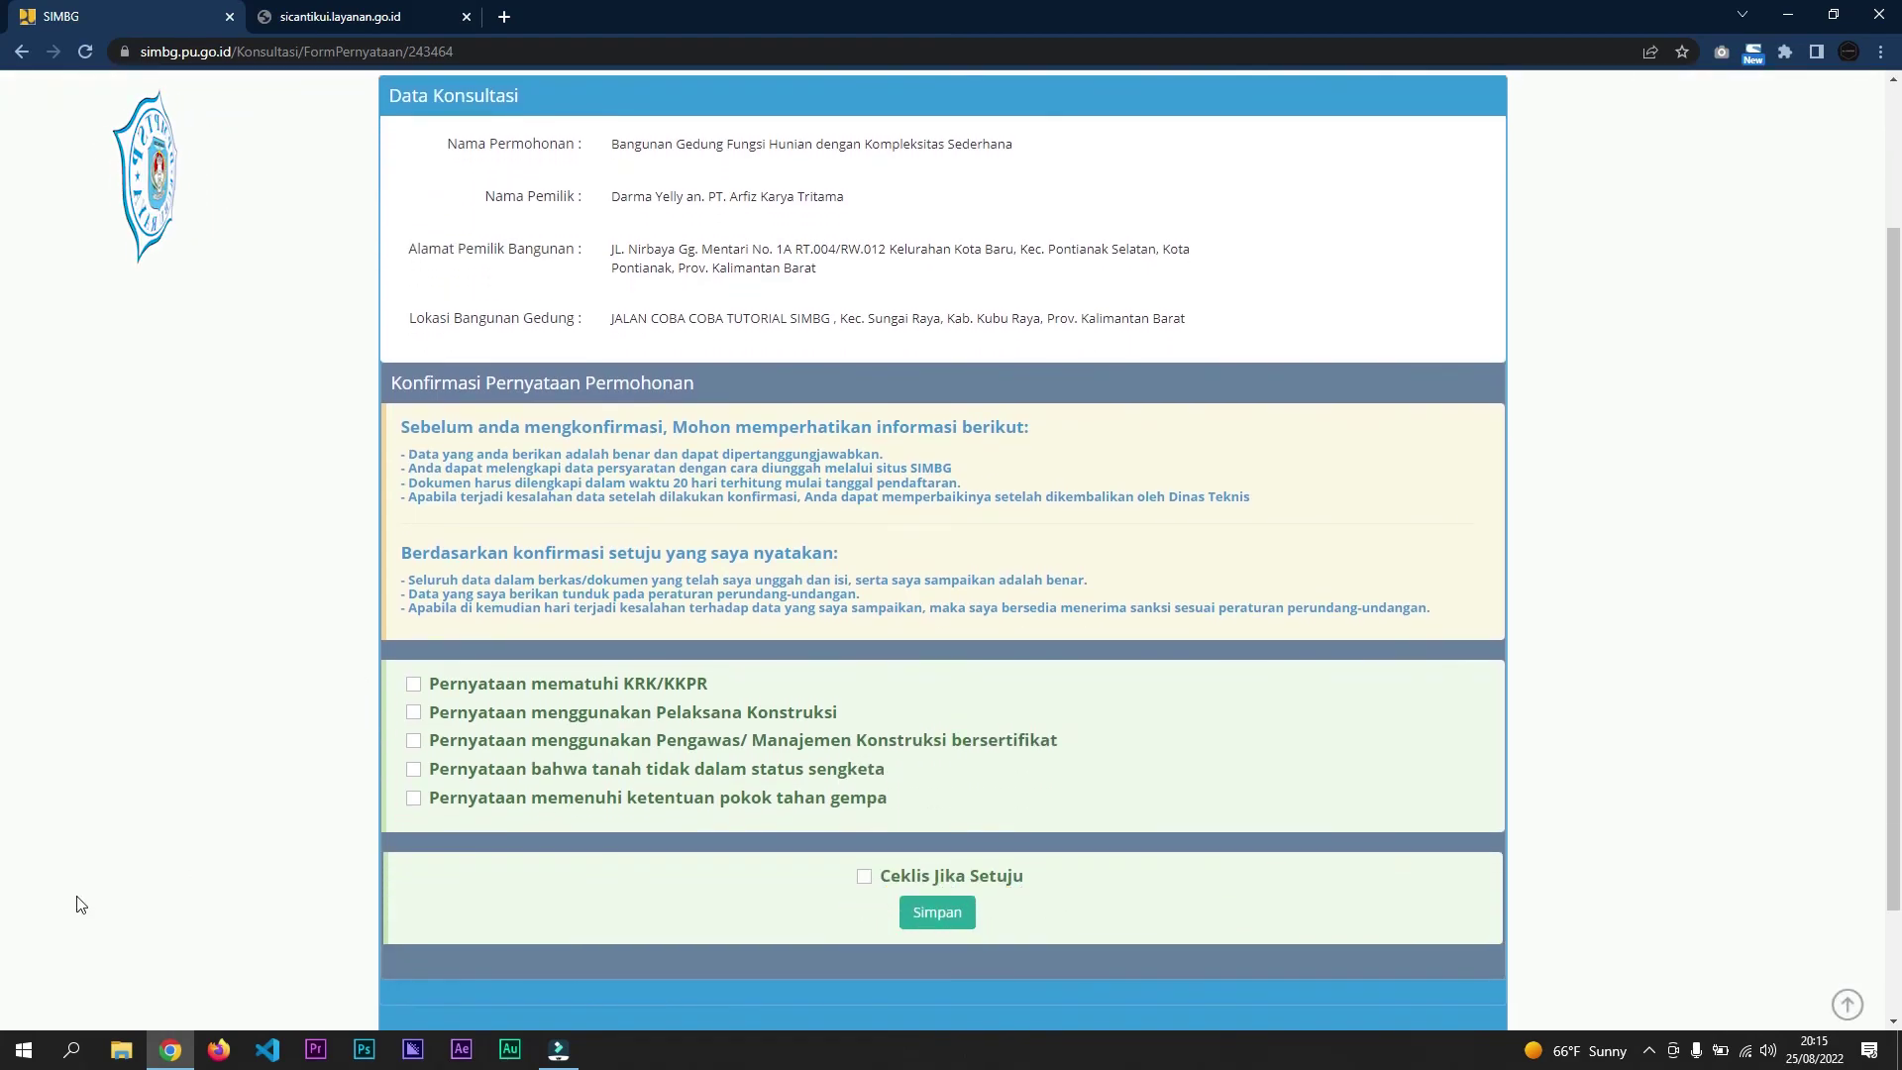